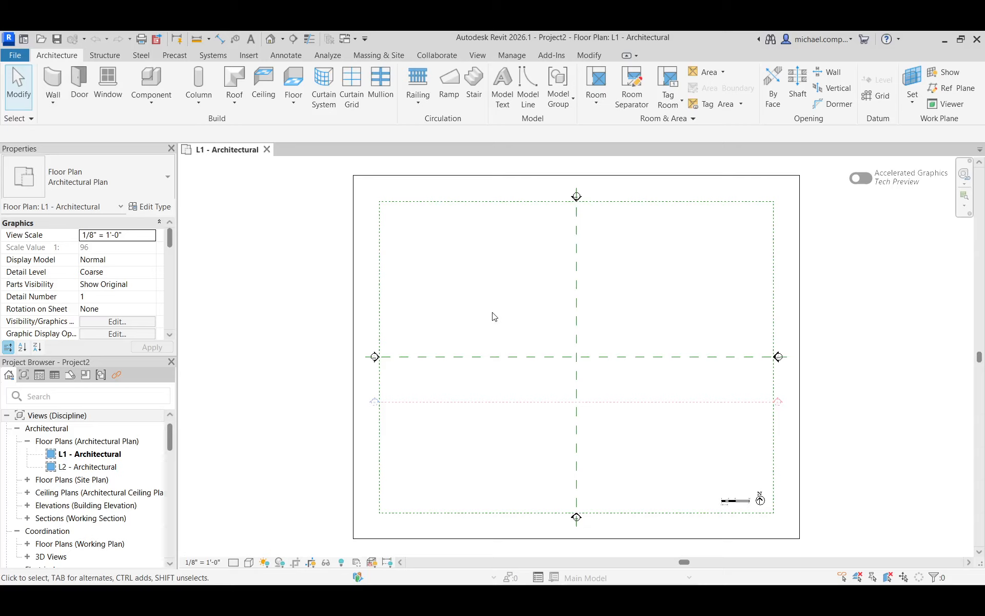
Link the PDF file BPav - dimensioned.pdf from the Downloads folder into the L1 - Architectural floor plan
left_click(256, 59)
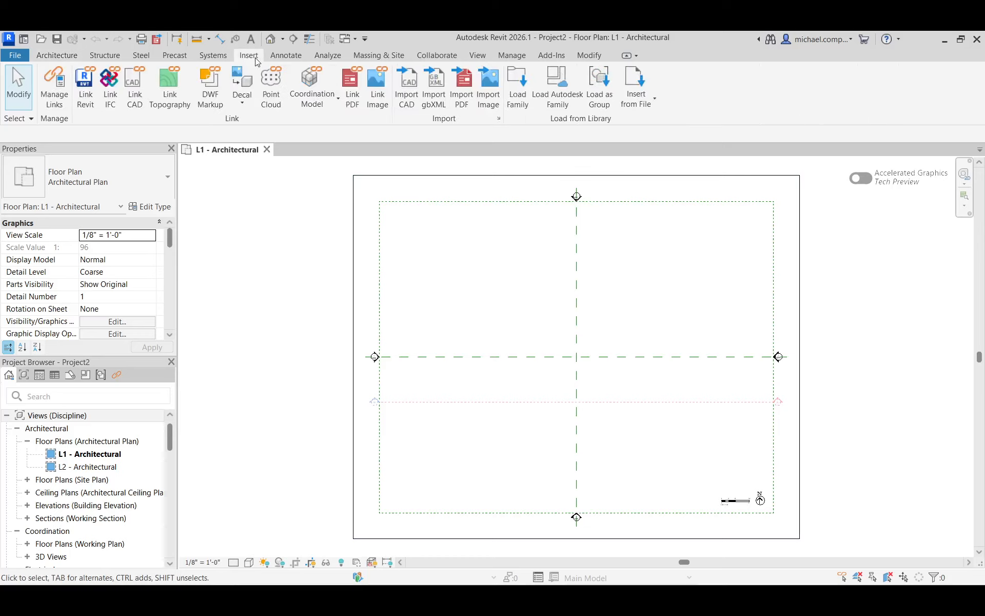
left_click(353, 105)
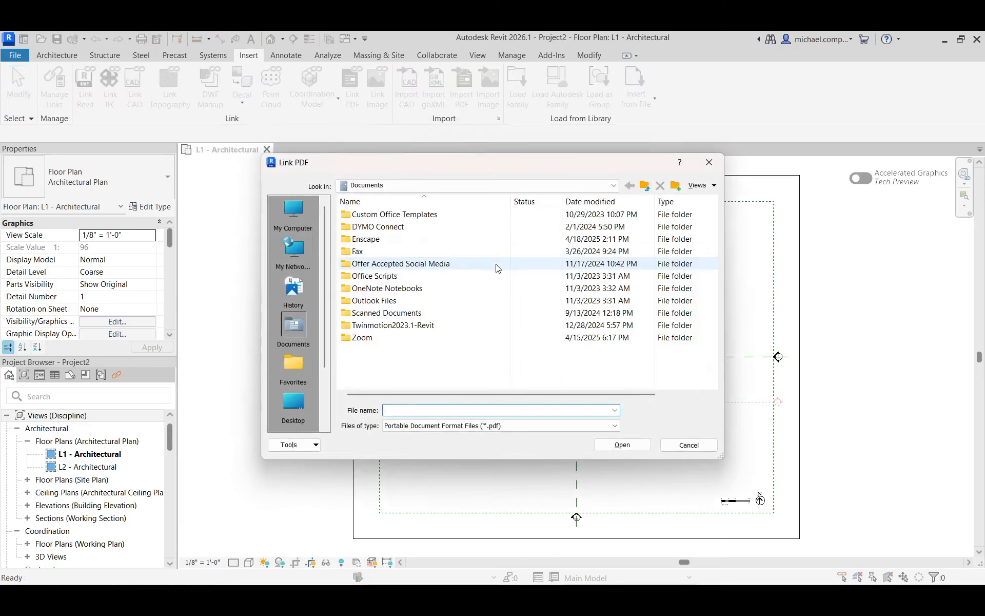
left_click(378, 185)
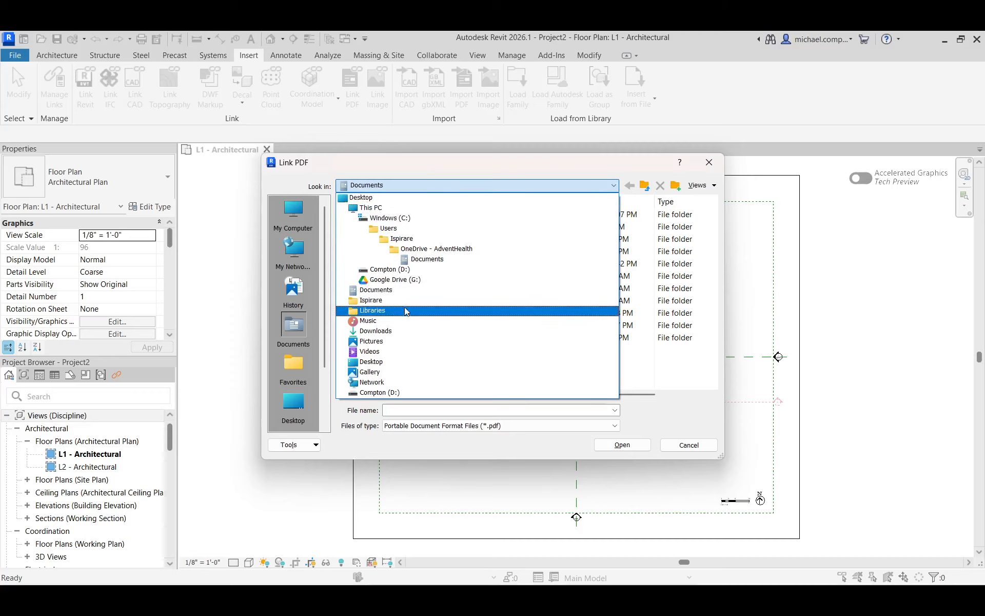
left_click(376, 331)
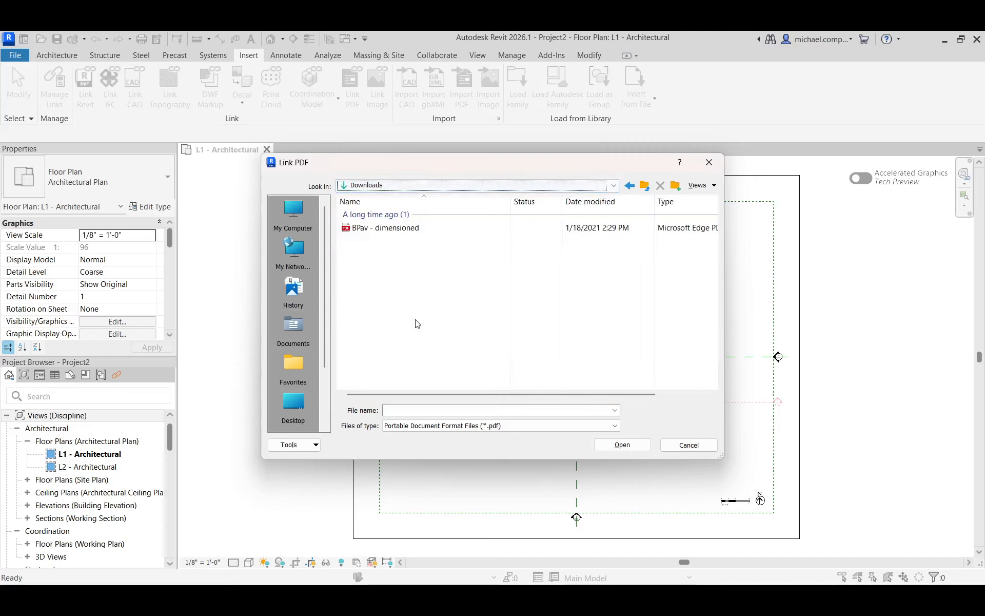
left_click(367, 229)
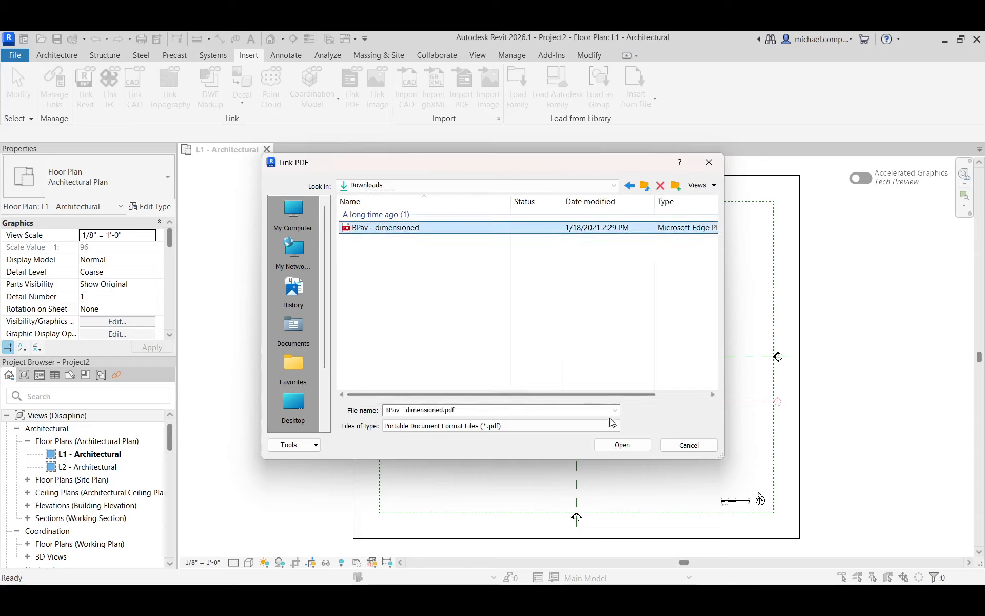
left_click(617, 445)
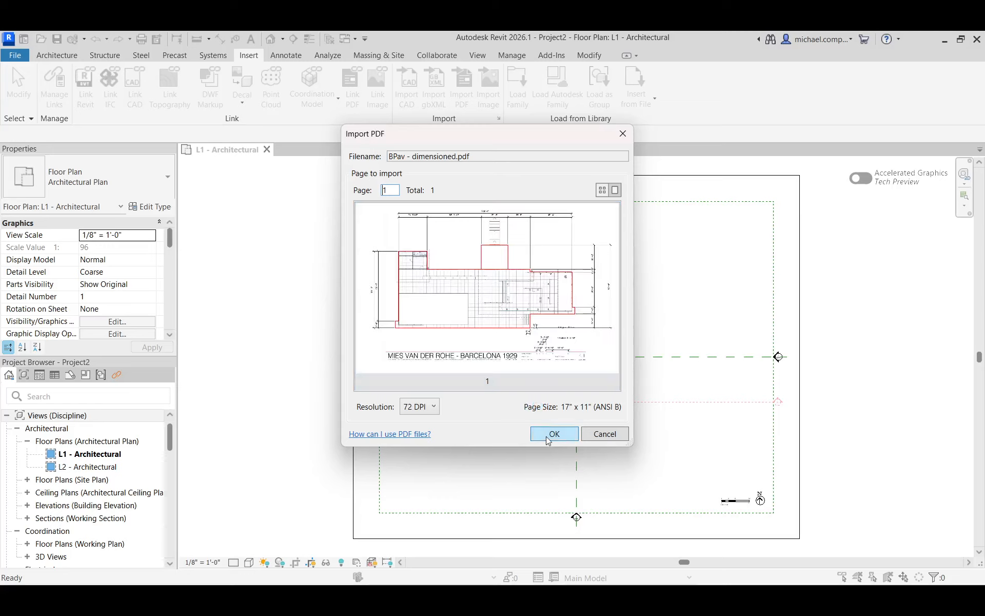
Import the PDF page at 300 DPI and place it at the crossing of the reference lines in the plan's centre
left_click(434, 408)
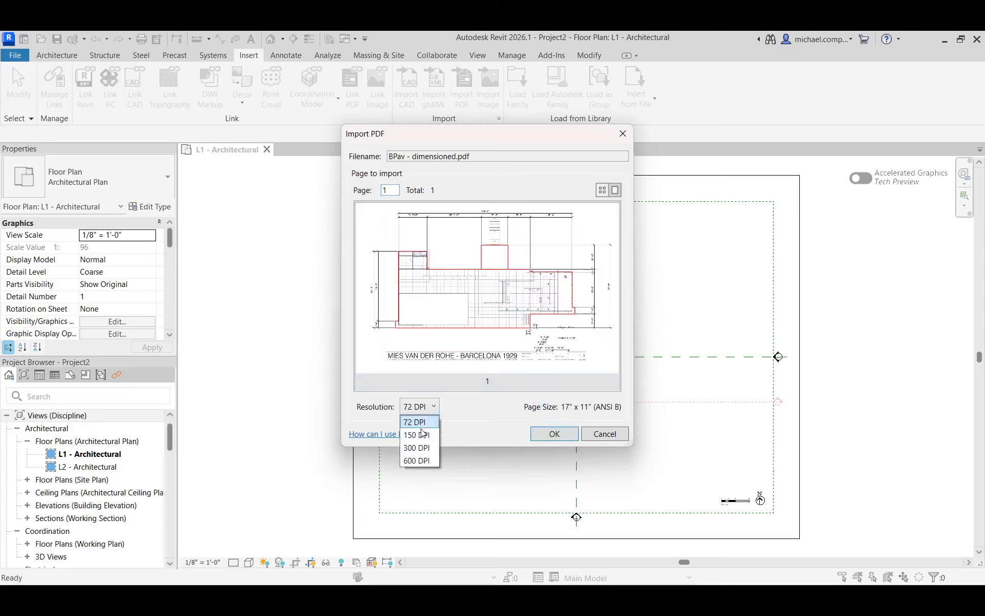
left_click(421, 447)
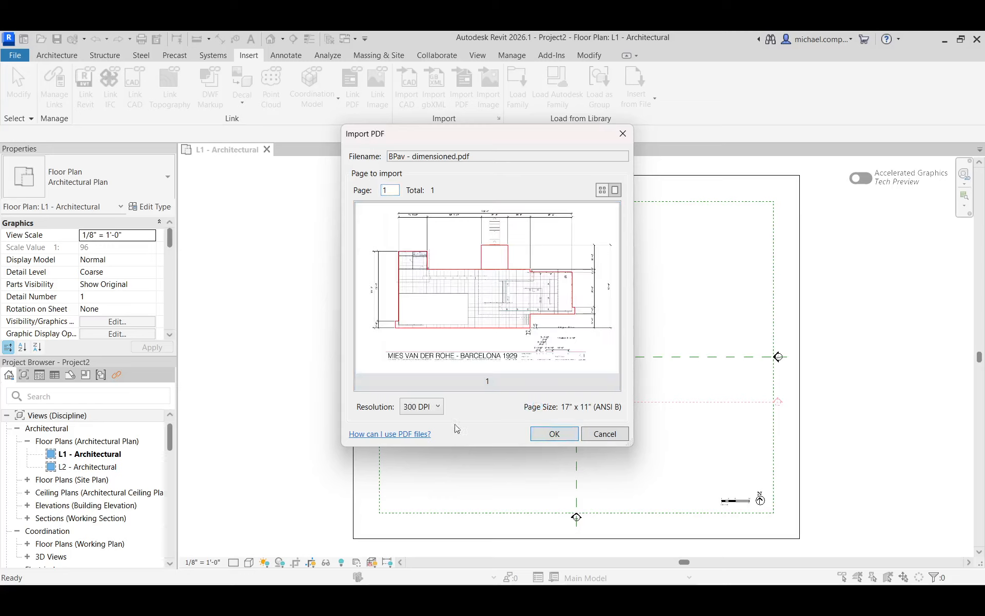
left_click(547, 436)
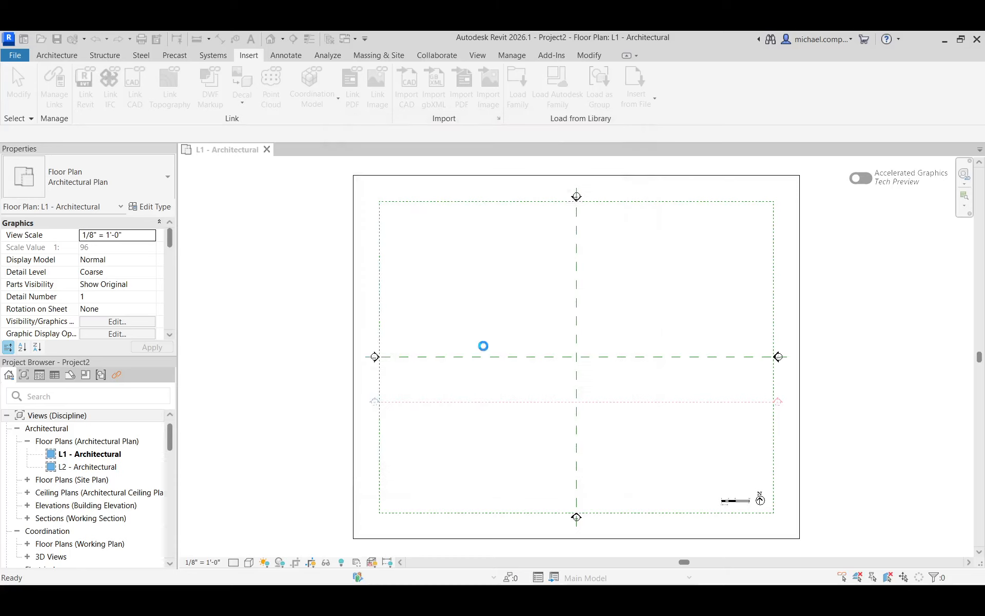
left_click(577, 359)
key("Escape")
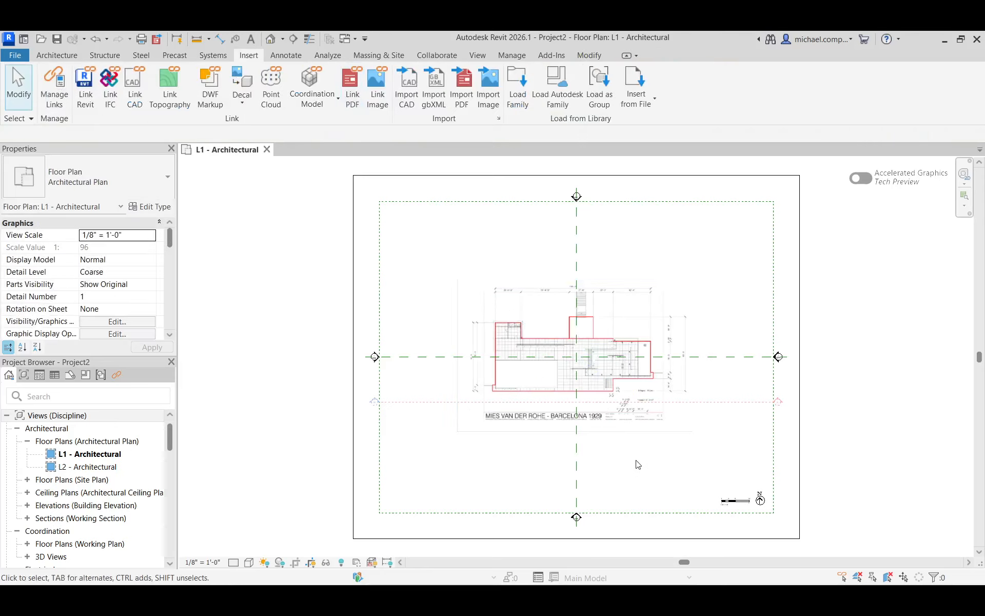
Select the placed PDF image and examine the overall dimension line above the pavilion plan
scroll(614, 397, "up", 3)
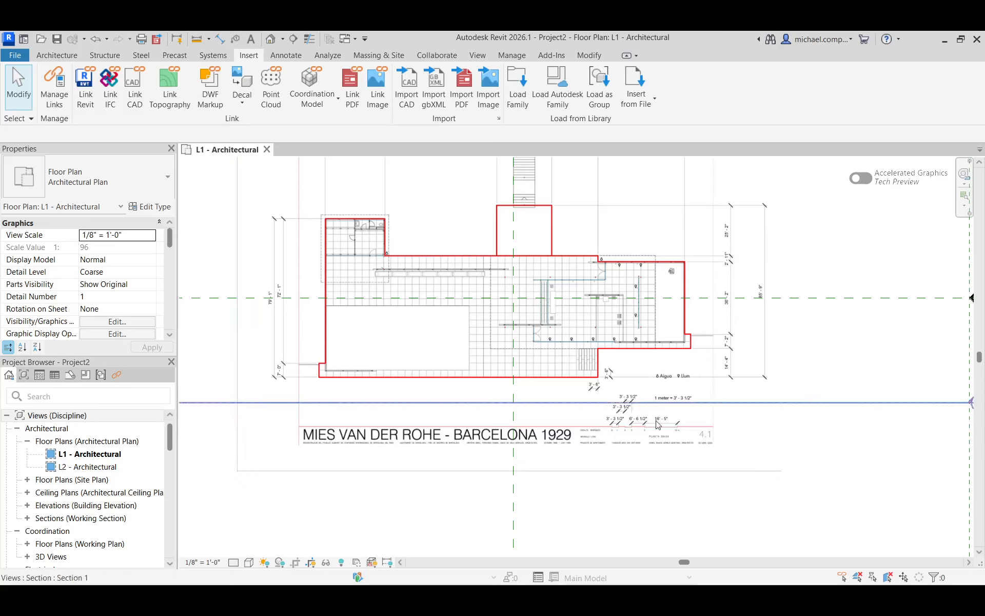
scroll(662, 409, "down", 2)
left_click(659, 344)
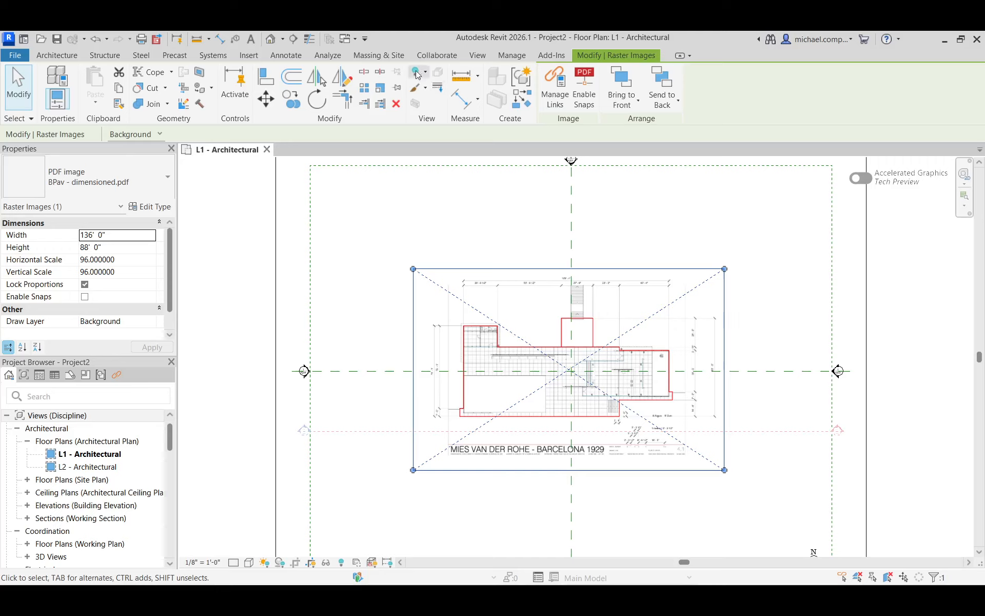
left_click(398, 90)
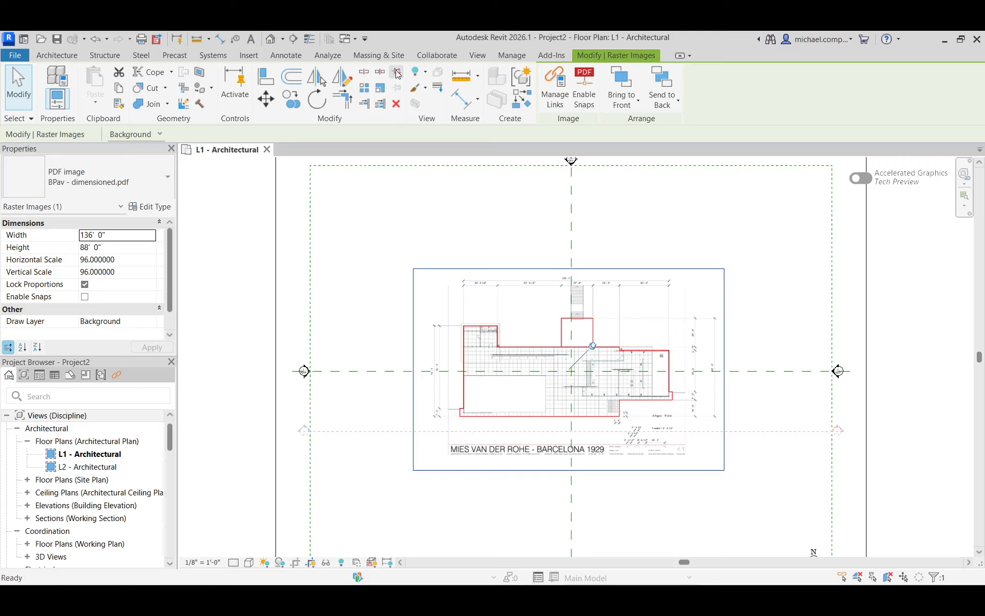
scroll(601, 410, "up", 1)
scroll(601, 410, "up", 1)
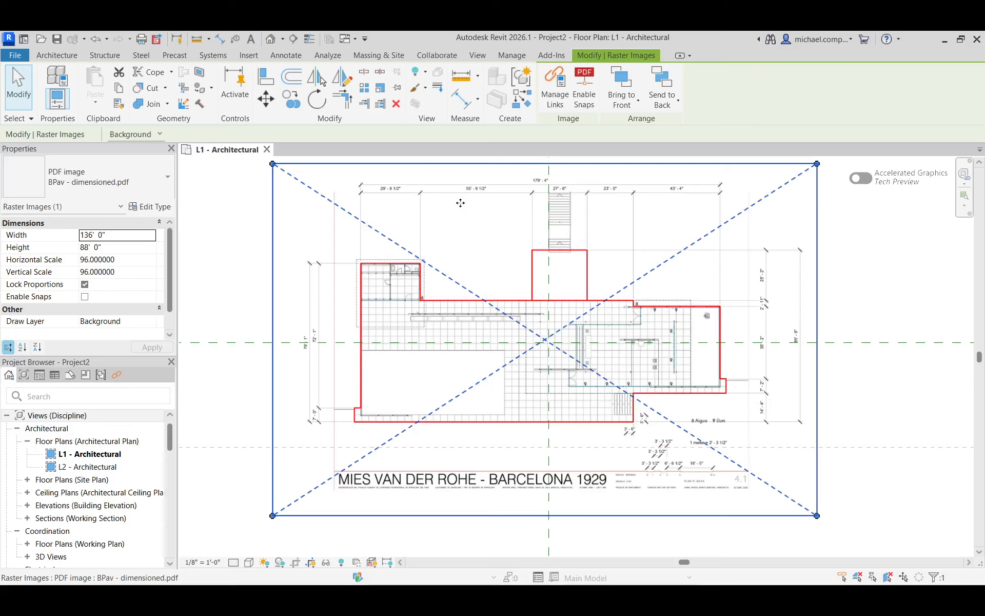
scroll(460, 203, "up", 2)
scroll(423, 379, "down", 2)
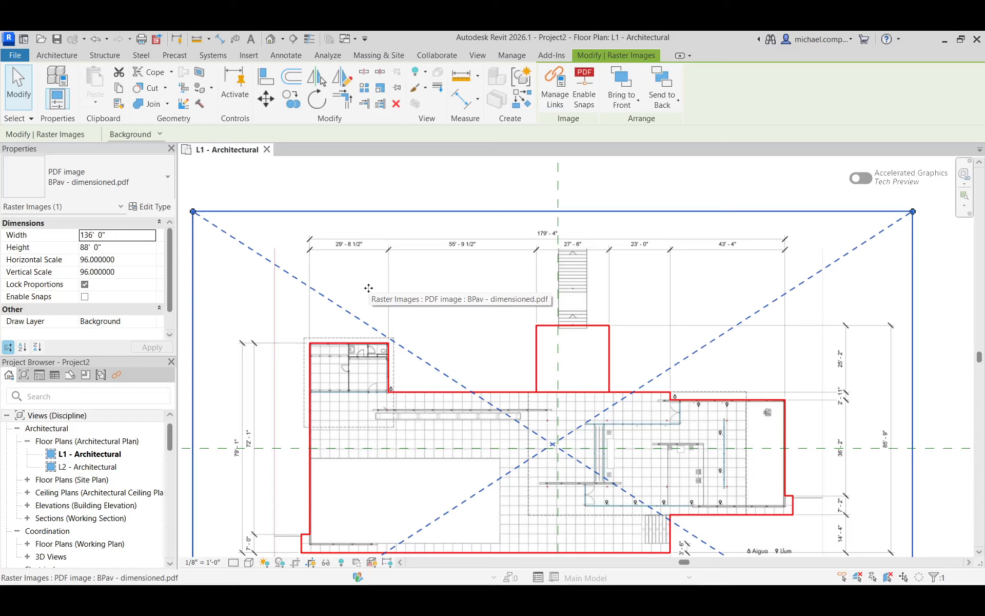
scroll(332, 313, "up", 3)
scroll(298, 220, "up", 5)
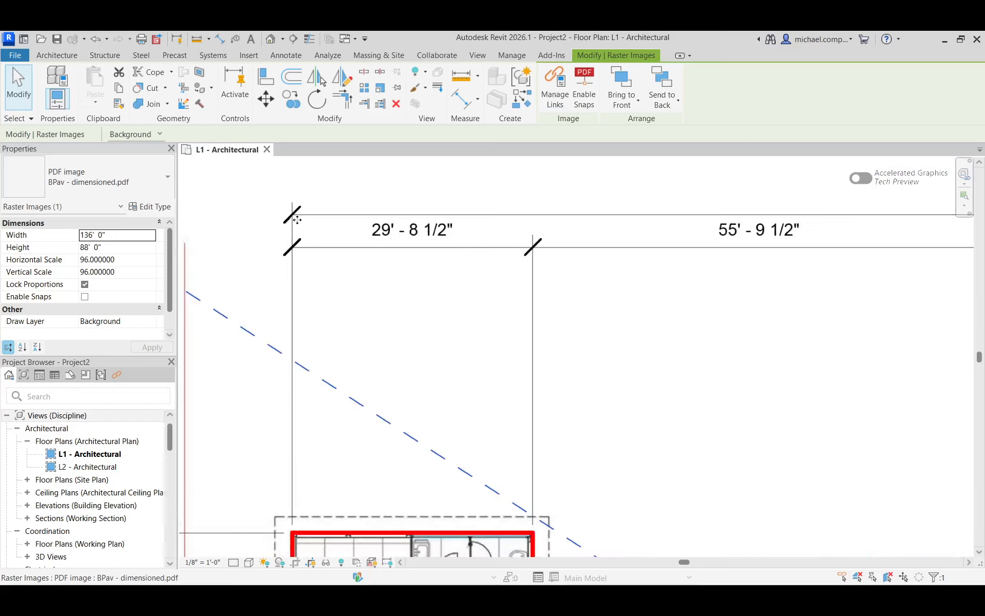
scroll(369, 352, "down", 3)
left_click(361, 169)
left_click(359, 206)
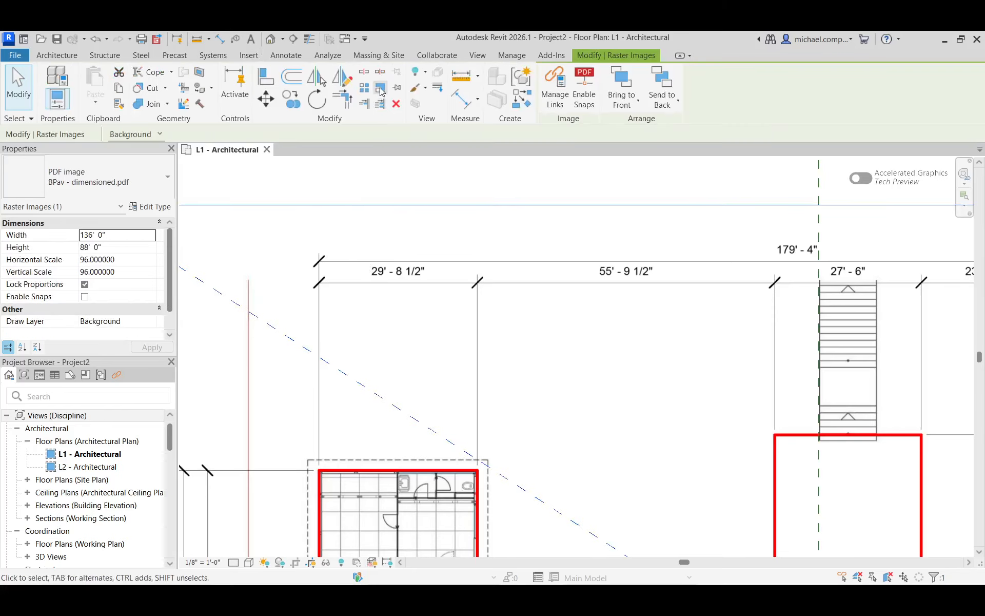
Scale the PDF image graphically, using both ends of its overall top dimension as reference, to a length of 179'-4"
left_click(381, 90)
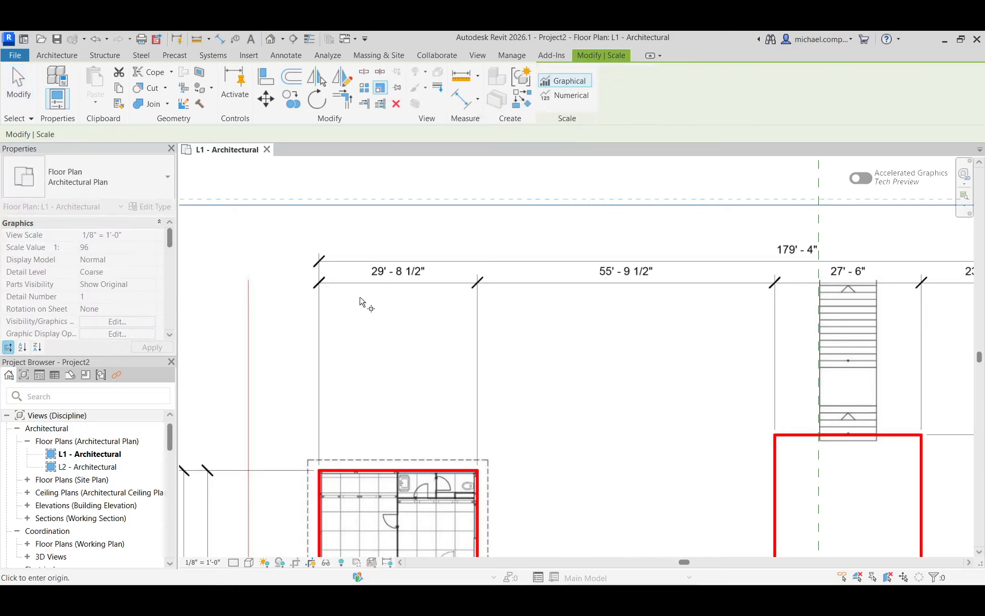
scroll(329, 272, "up", 6)
scroll(322, 263, "up", 2)
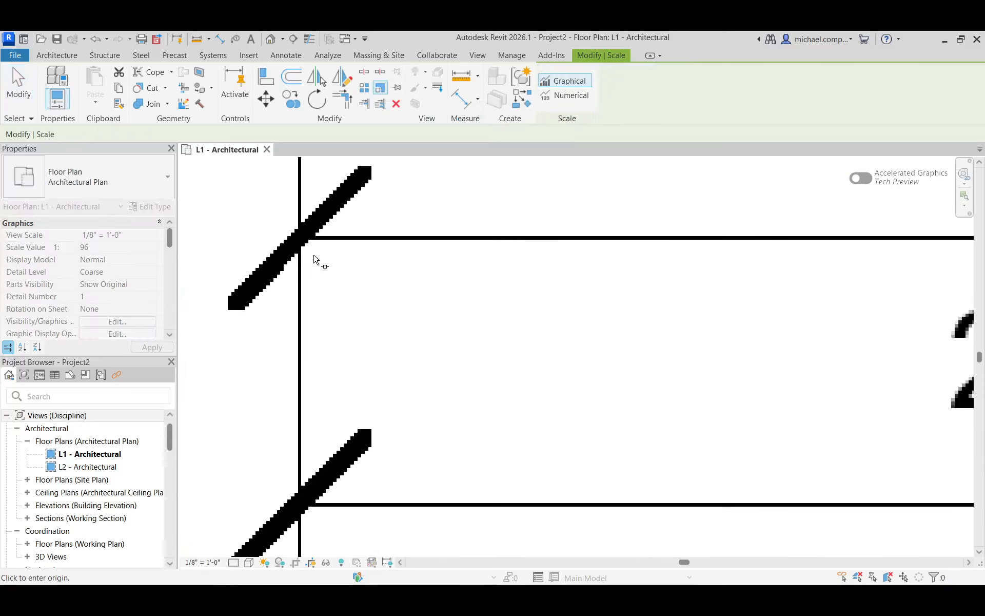
left_click(300, 238)
scroll(296, 247, "down", 8)
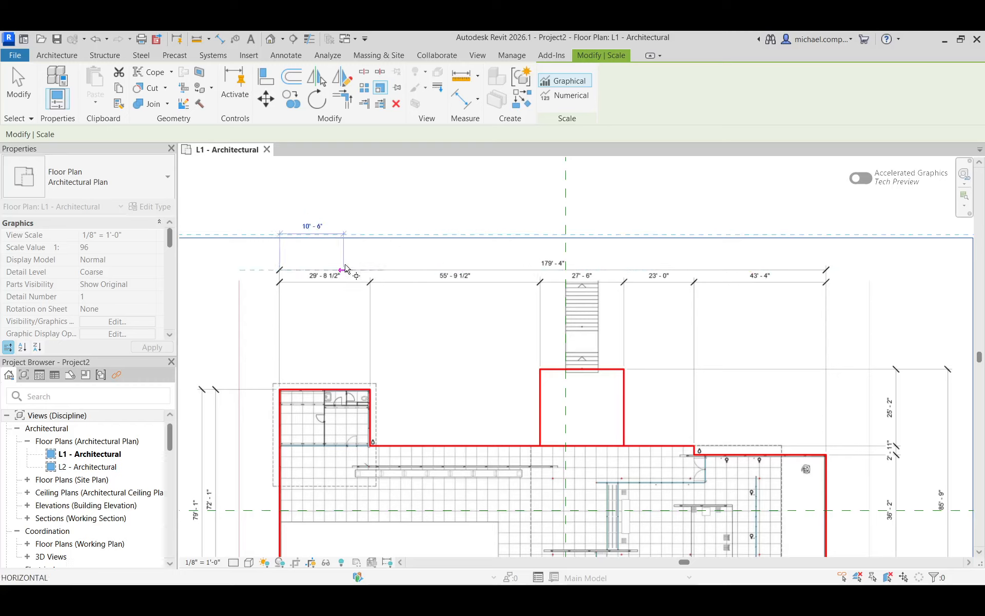
scroll(840, 271, "up", 8)
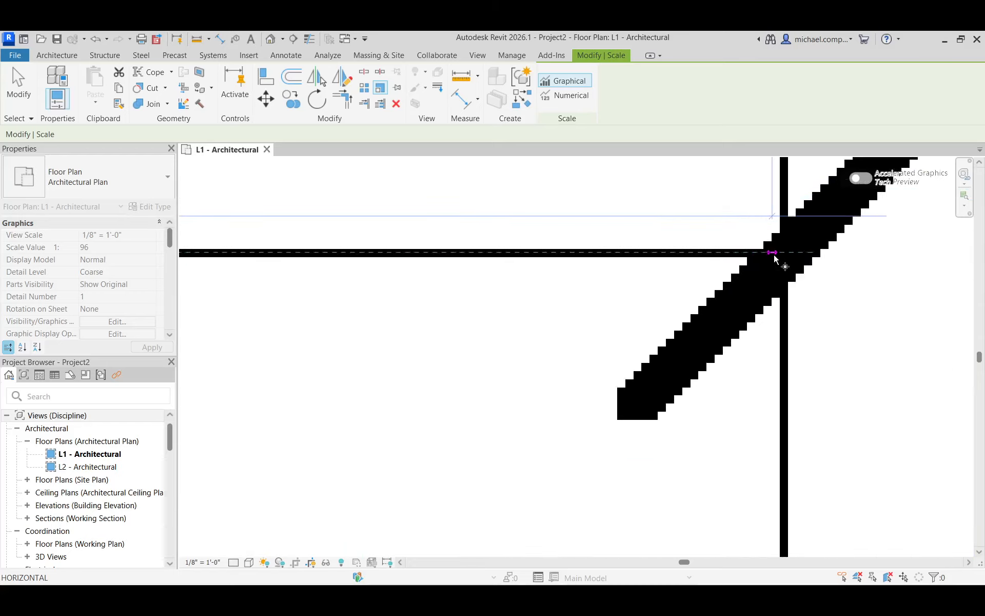
scroll(784, 256, "up", 2)
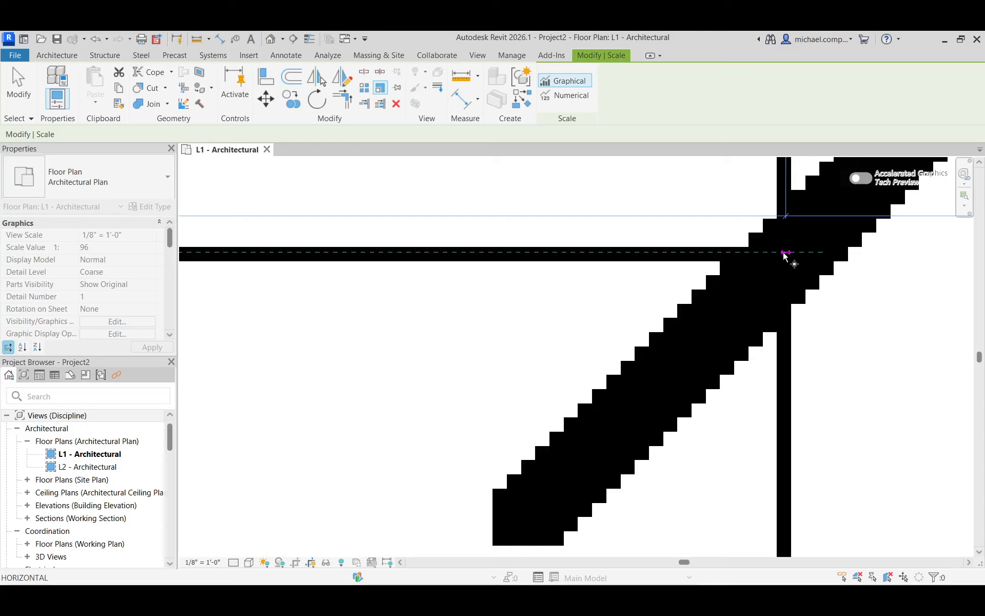
left_click(786, 254)
scroll(798, 265, "down", 4)
scroll(801, 265, "down", 5)
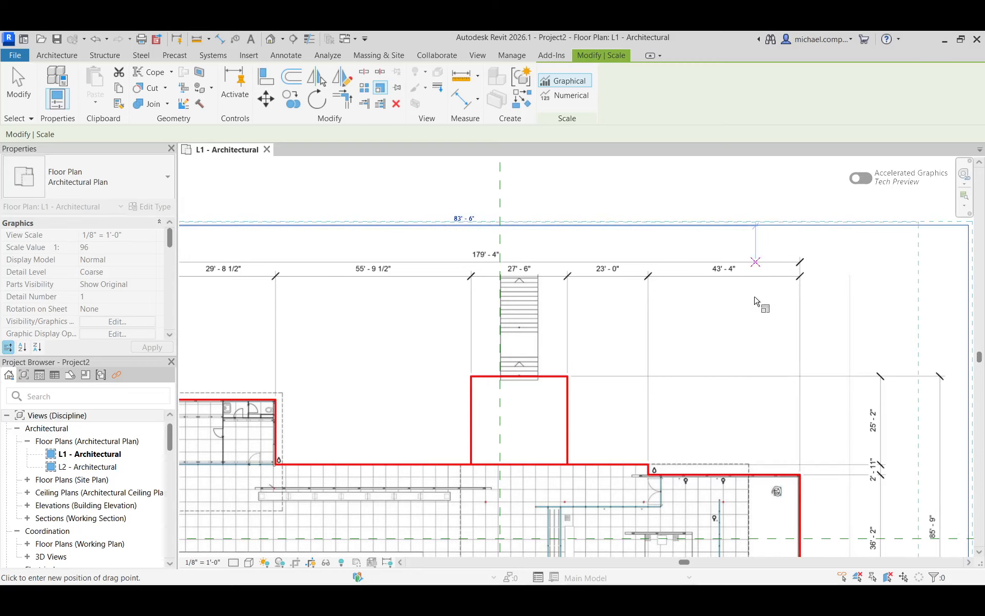
type("179'4")
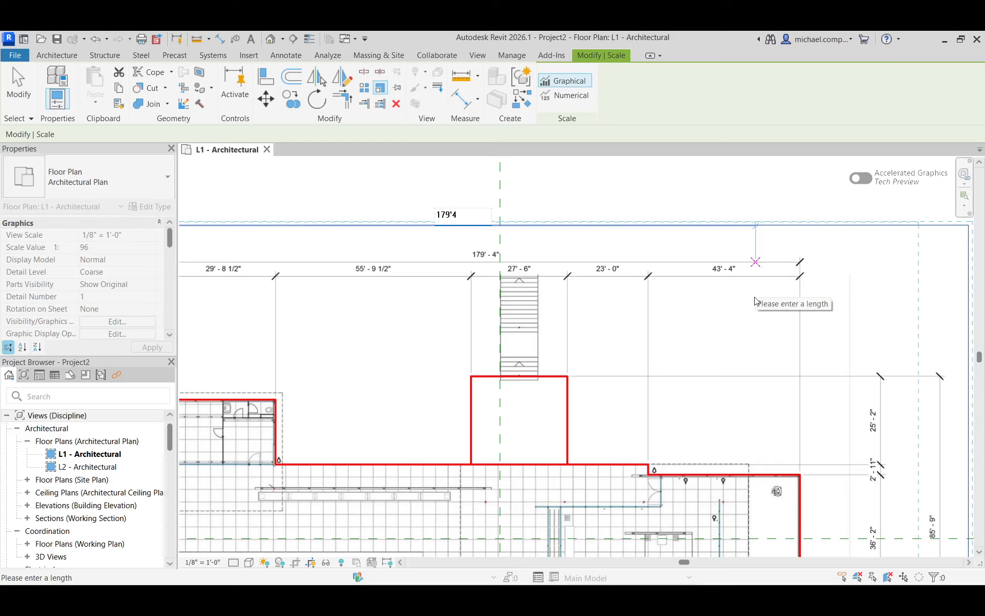
key("Return")
Move the scaled PDF so the pavilion plan is centred between the elevation markers, and deselect it
scroll(549, 189, "down", 5)
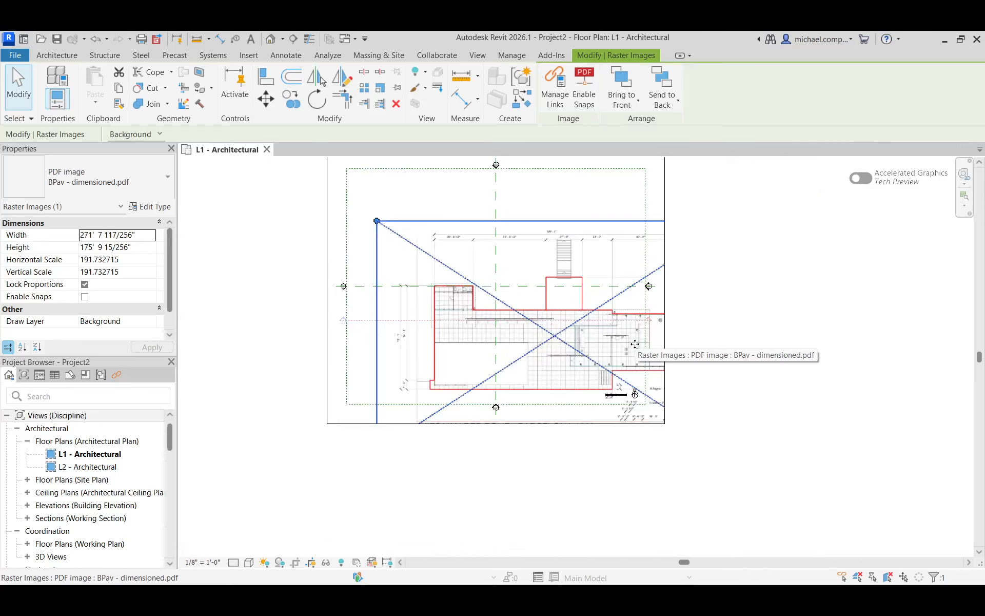
left_click_drag(634, 329, 574, 286)
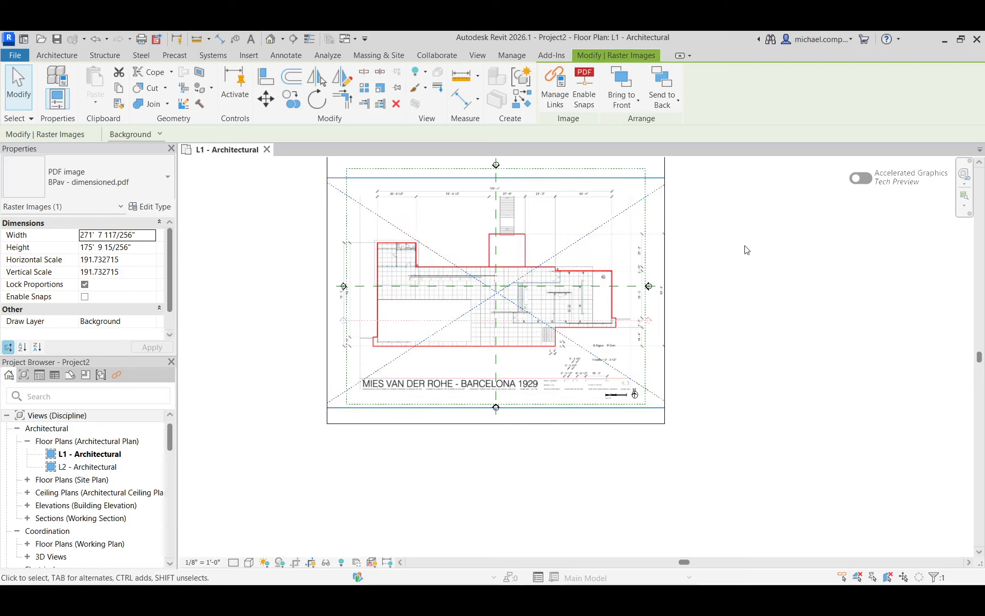
key("Escape")
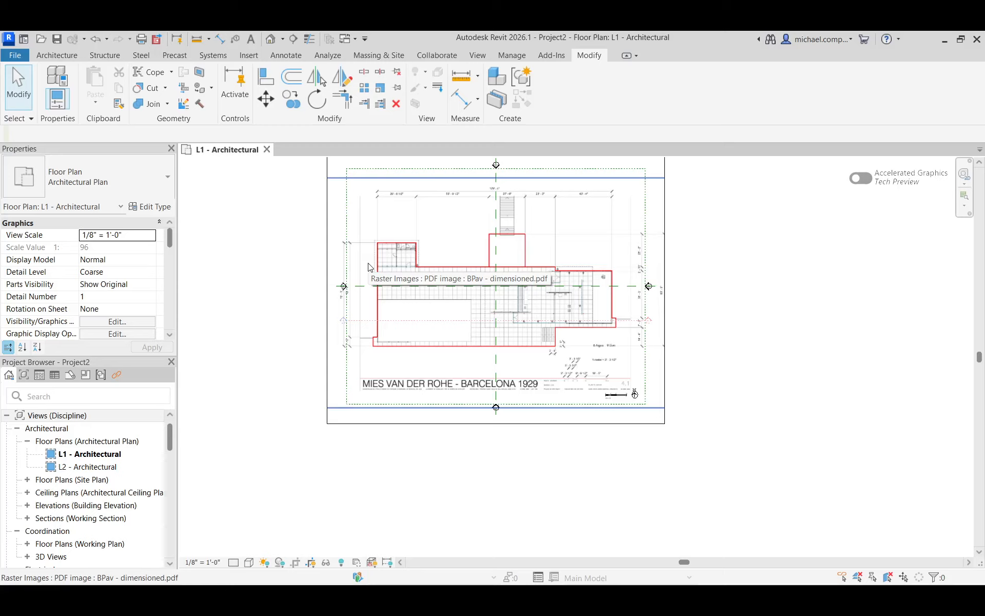
scroll(282, 194, "up", 3)
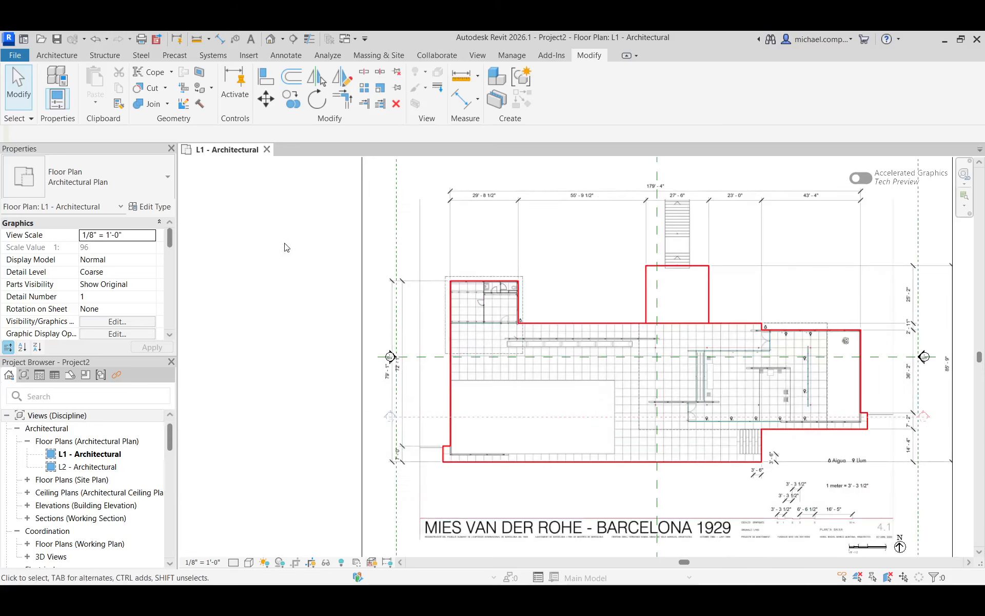
scroll(244, 302, "down", 2)
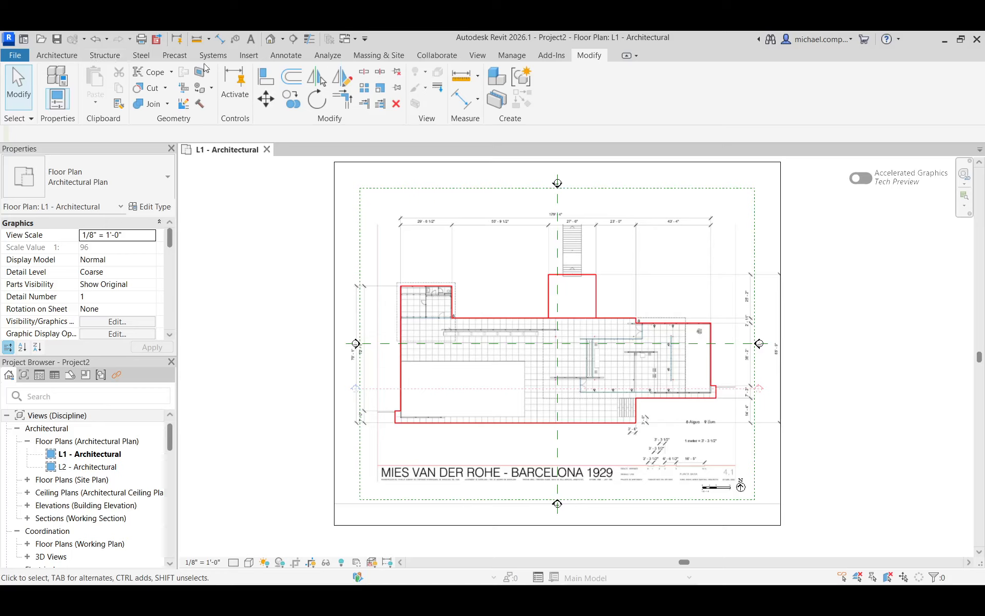
Start an in-place model component in the Walls category, keeping the proposed name Walls 1
left_click(72, 55)
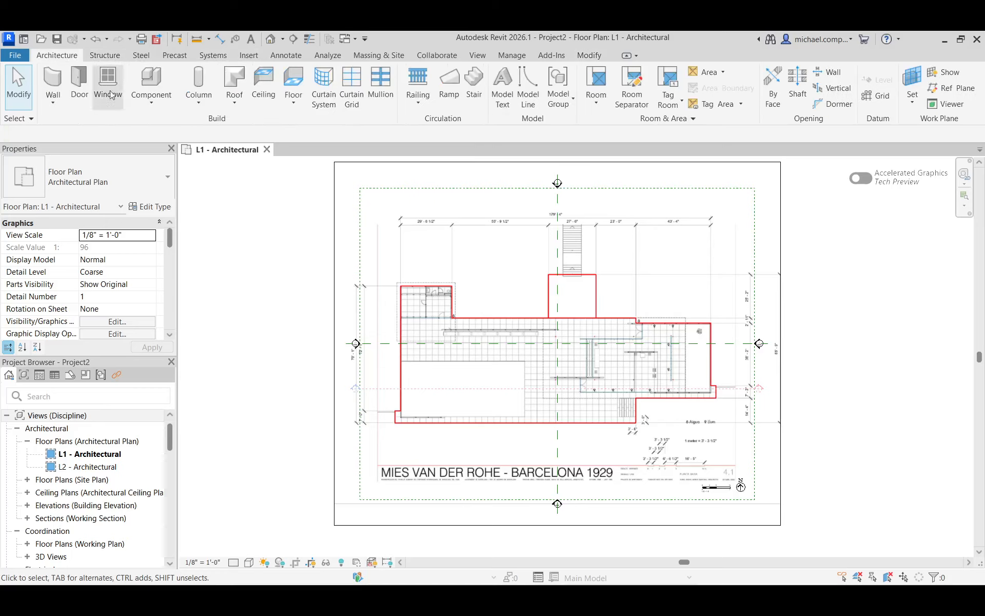
left_click(148, 106)
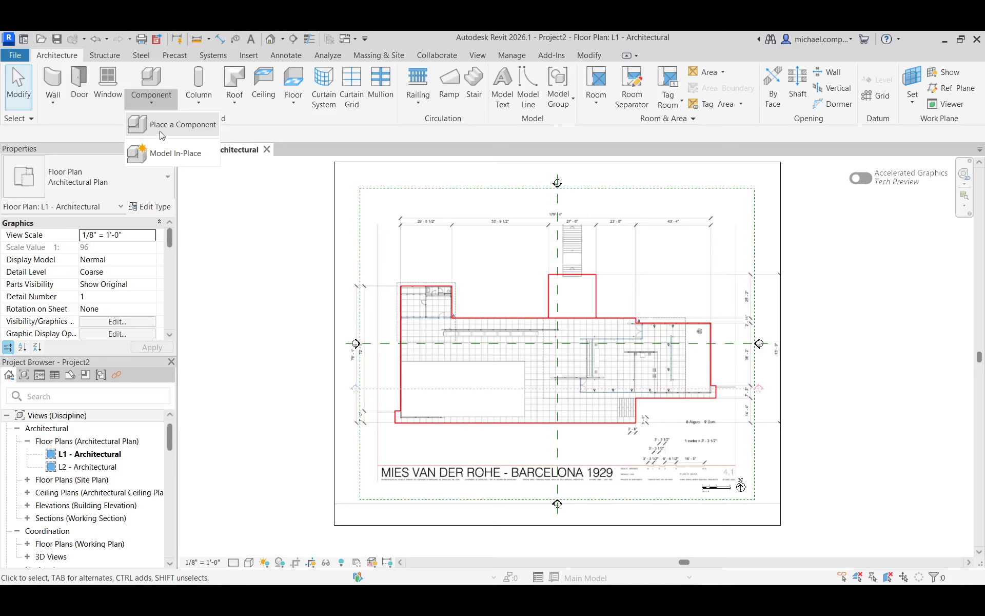
left_click(167, 152)
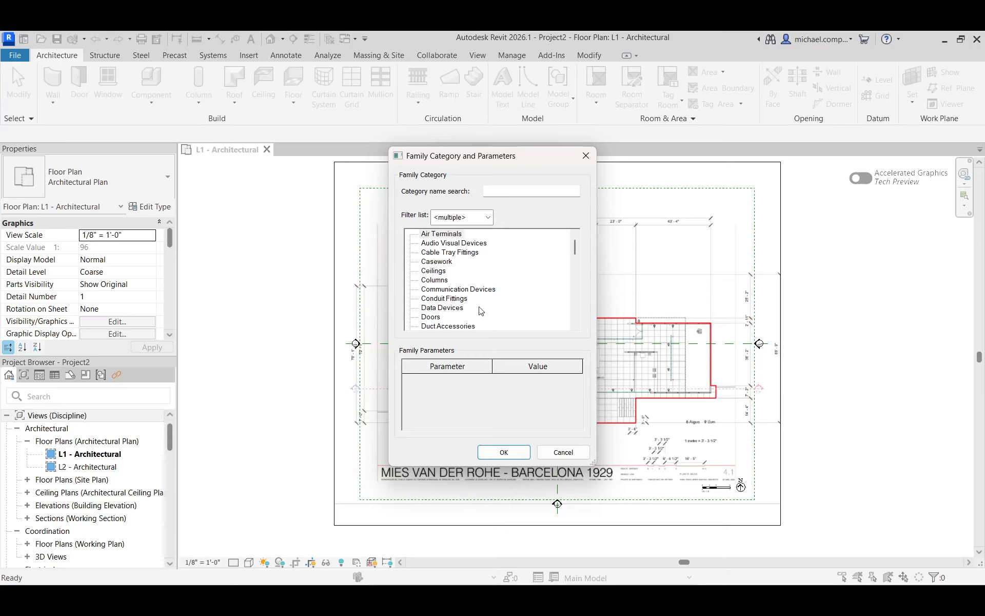
scroll(480, 311, "down", 7)
scroll(479, 311, "down", 10)
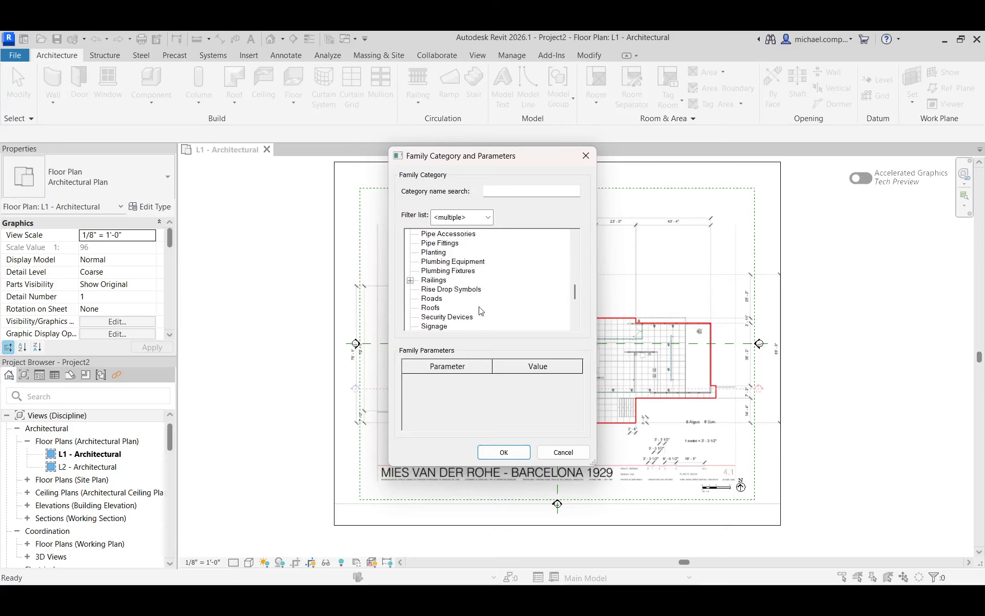
left_click(435, 318)
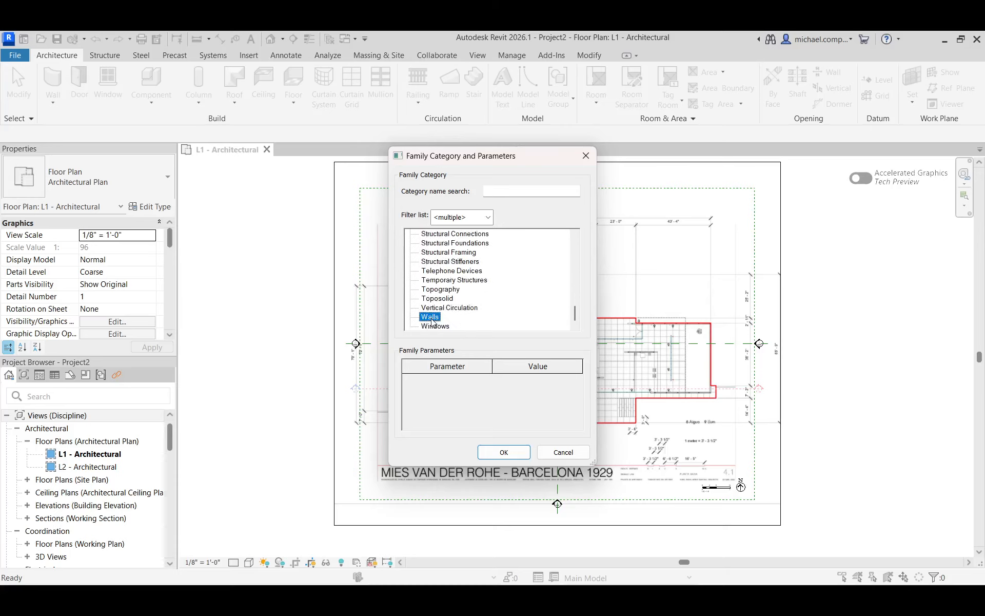
left_click(502, 451)
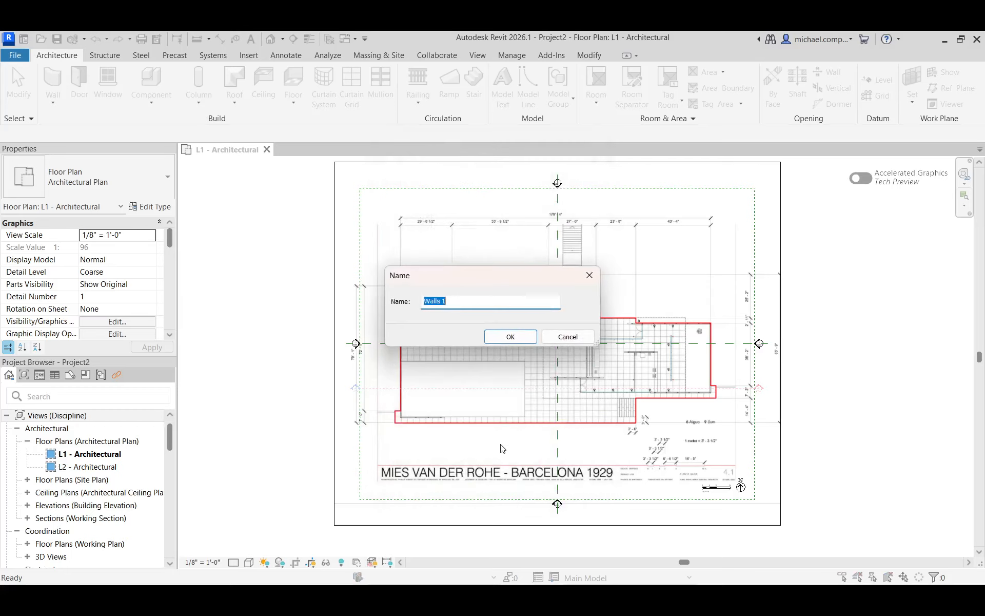
left_click(508, 337)
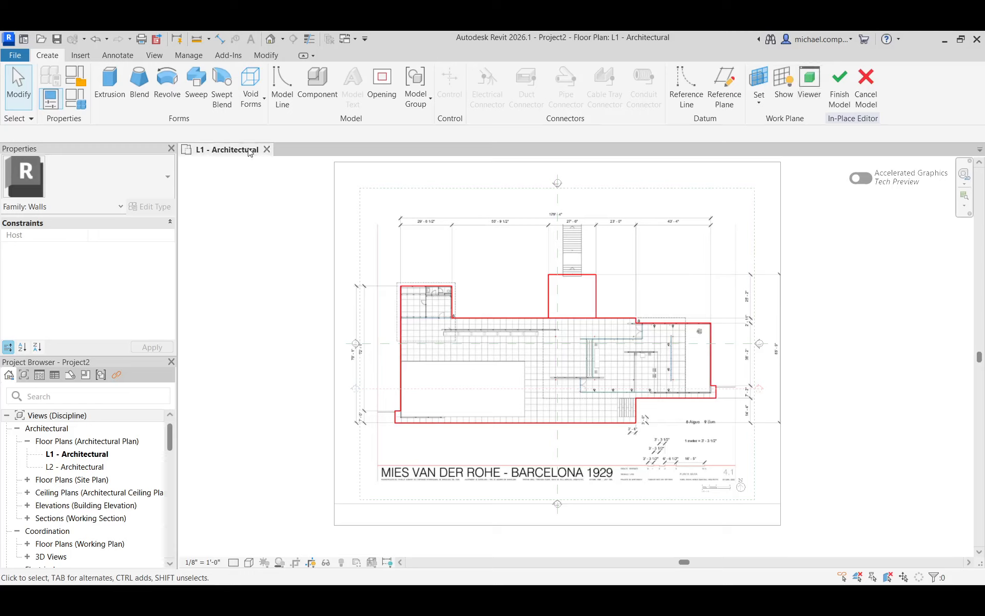
left_click(80, 55)
left_click(115, 55)
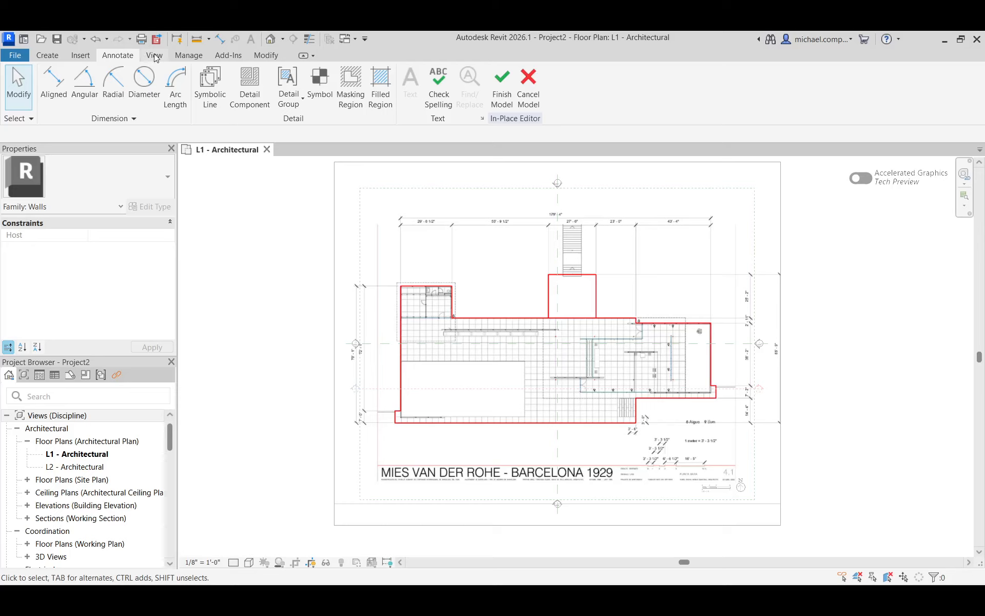
left_click(155, 55)
left_click(189, 56)
left_click(228, 56)
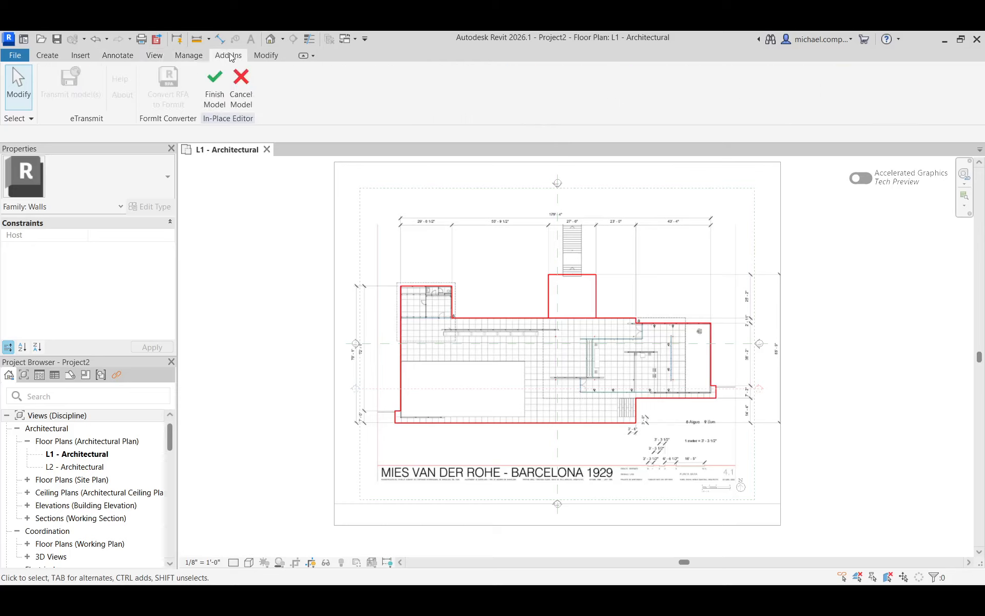
left_click(265, 56)
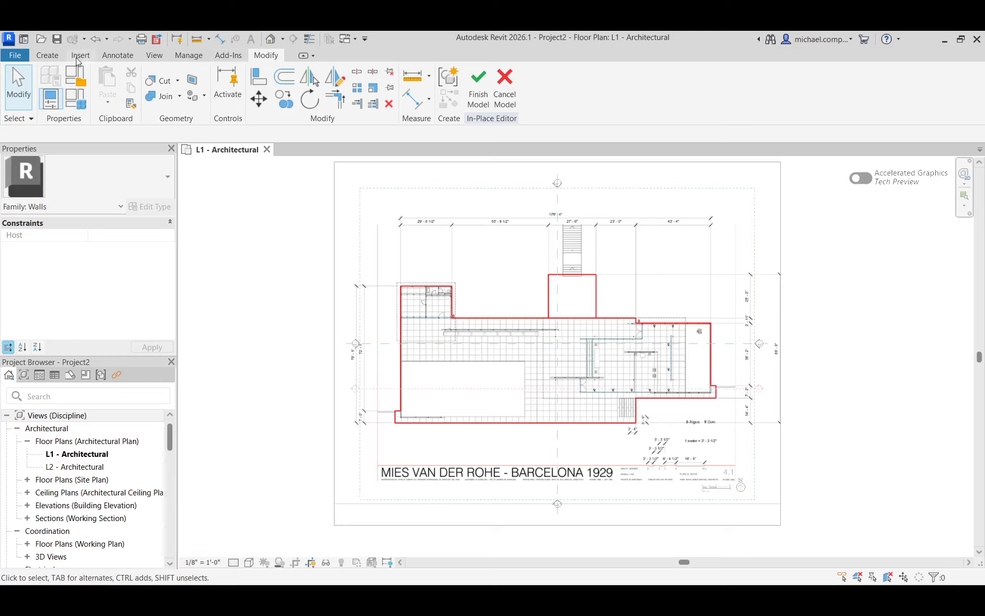
left_click(58, 59)
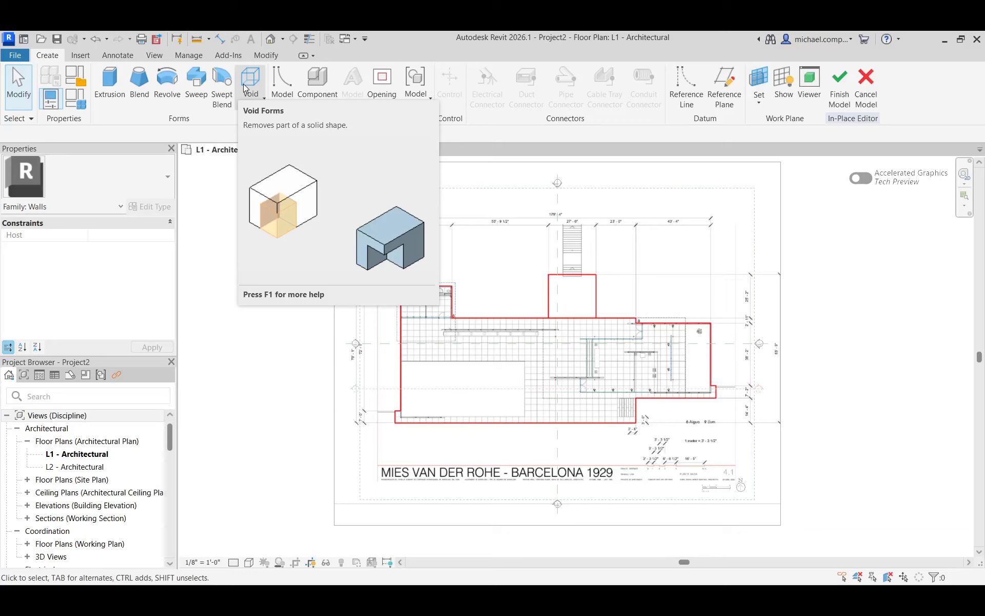
Start an Extrusion and sketch a rectangle about 76'-1" tall from the free end of the lower pool wall to the pavilion's upper-left outer corner
left_click(111, 85)
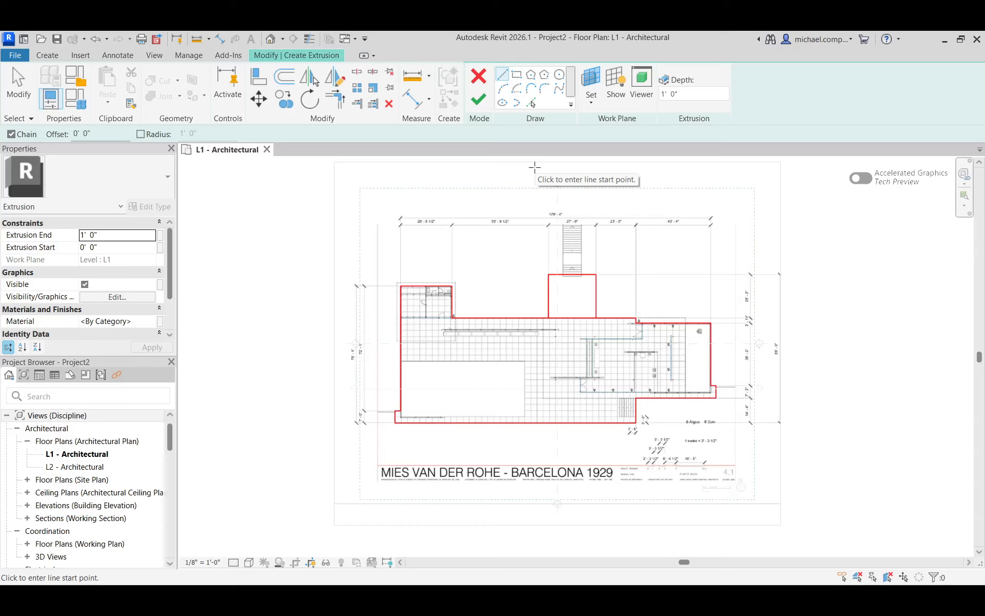
left_click(517, 75)
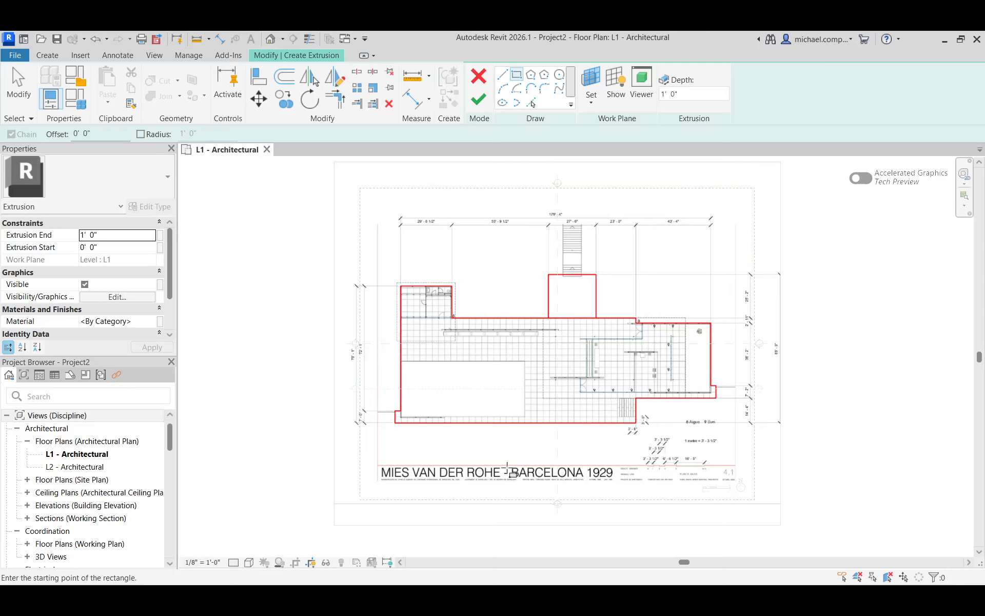
scroll(449, 418, "up", 10)
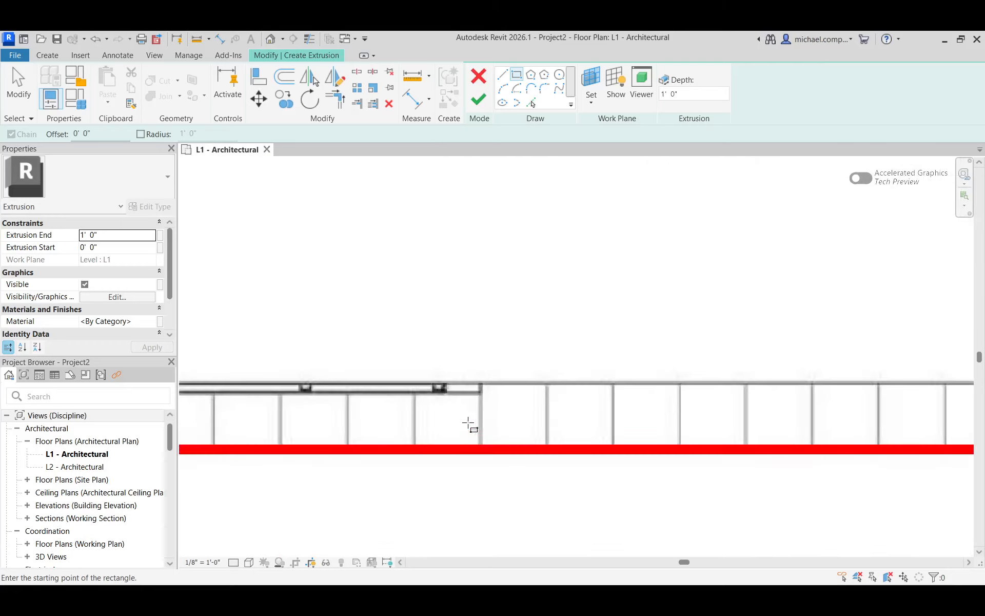
left_click(481, 391)
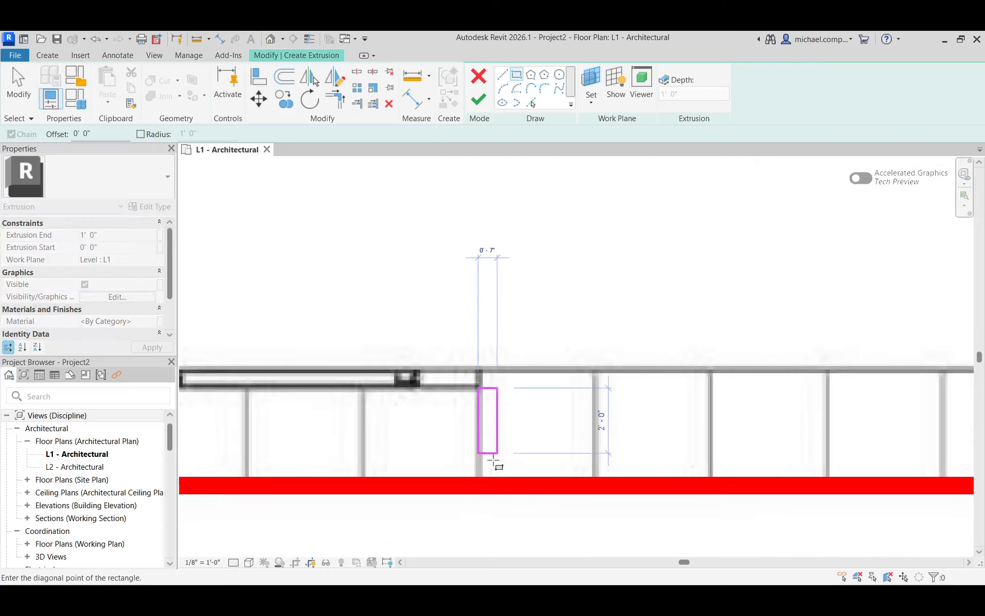
scroll(462, 477, "down", 2)
scroll(461, 475, "down", 4)
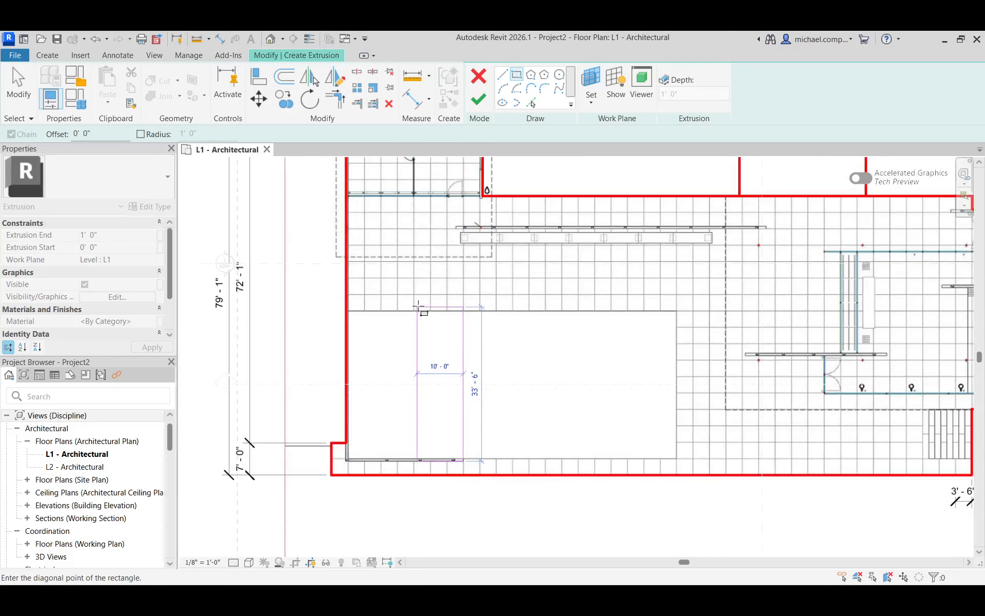
scroll(405, 228, "down", 4)
scroll(462, 201, "up", 4)
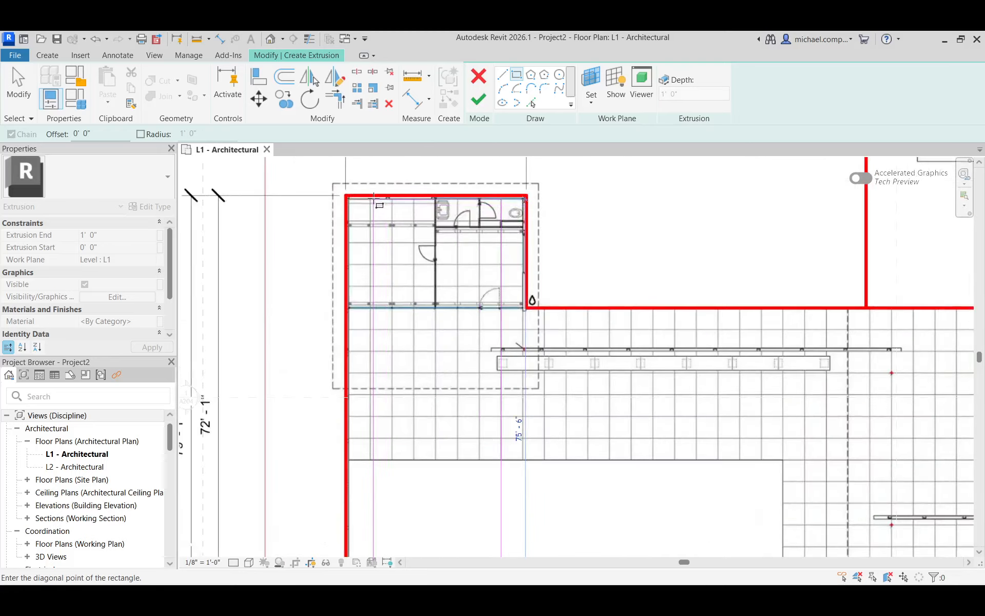
scroll(375, 200, "up", 3)
scroll(329, 196, "up", 5)
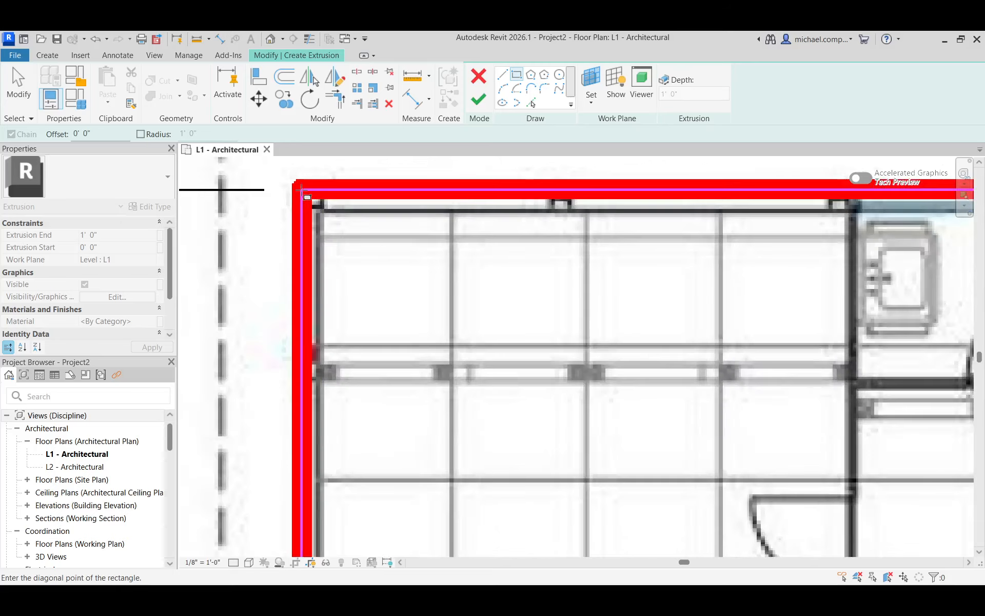
left_click(303, 192)
Examine the sketched rectangle's corners and edges against the underlying pavilion plan
scroll(308, 184, "down", 4)
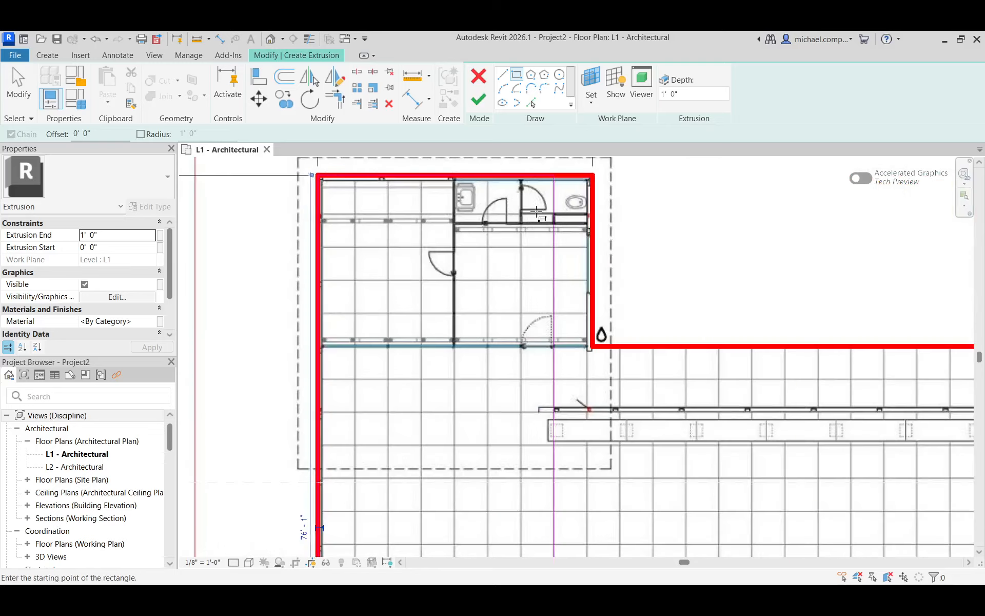
scroll(536, 213, "down", 5)
scroll(518, 405, "up", 7)
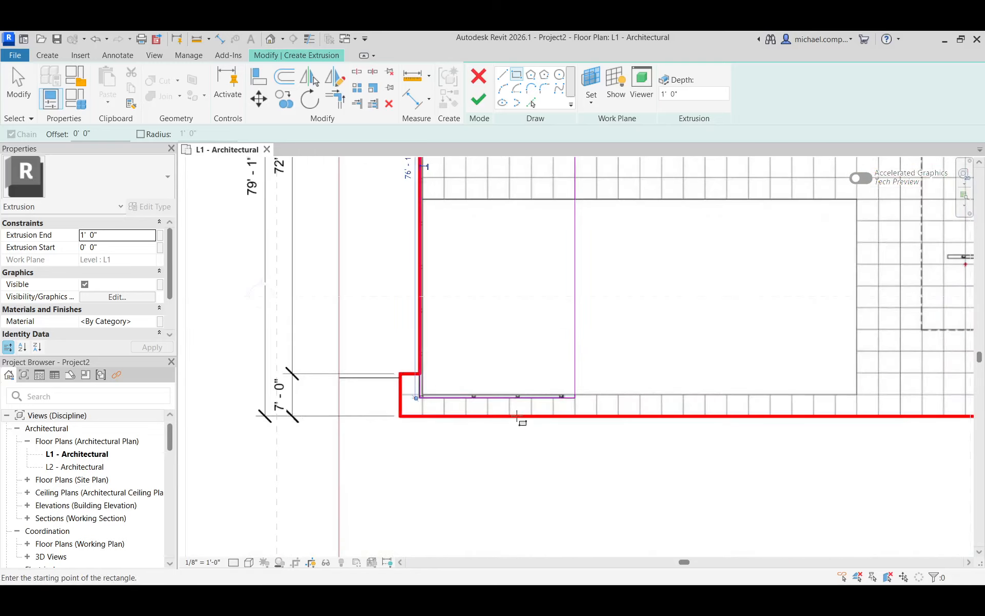
scroll(518, 418, "up", 4)
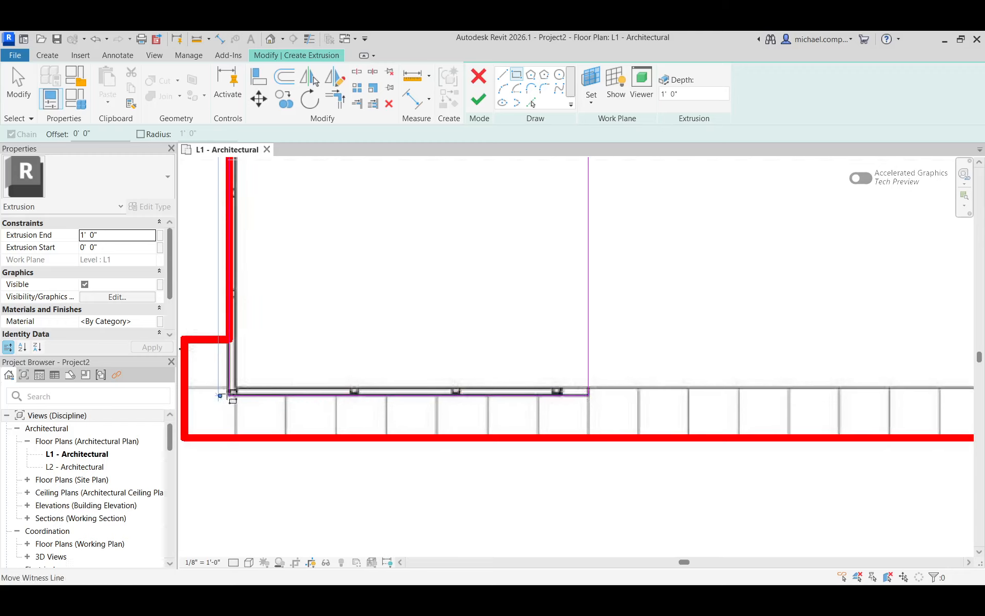
scroll(482, 506, "down", 5)
scroll(410, 451, "down", 1)
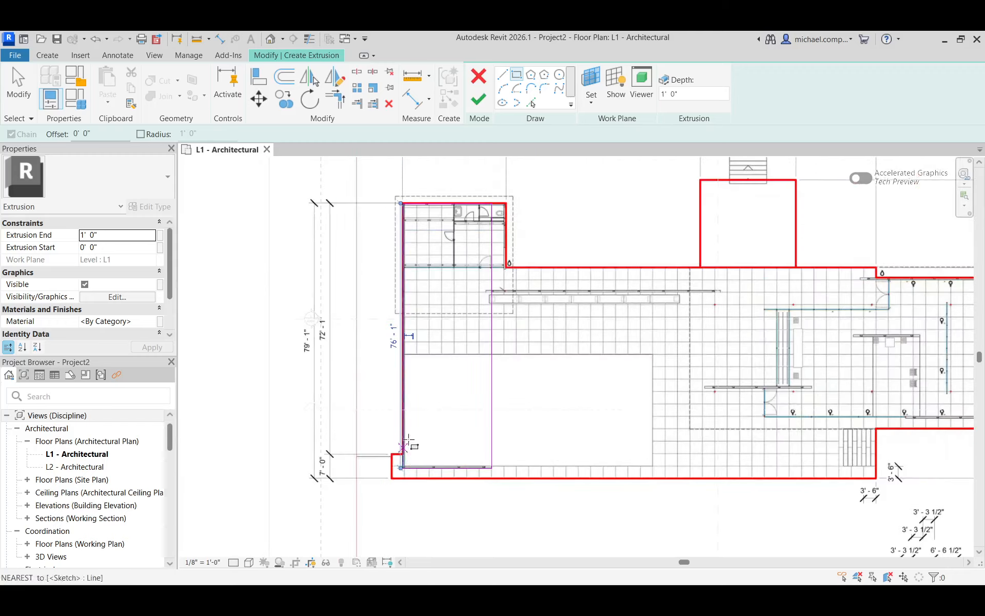
scroll(411, 211, "up", 5)
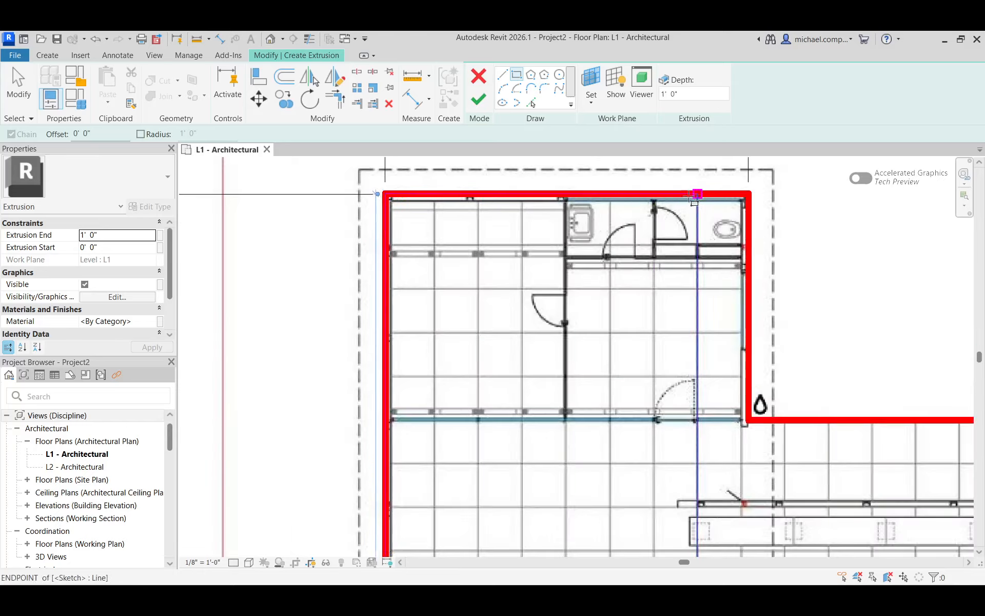
left_click(696, 195)
scroll(457, 220, "down", 5)
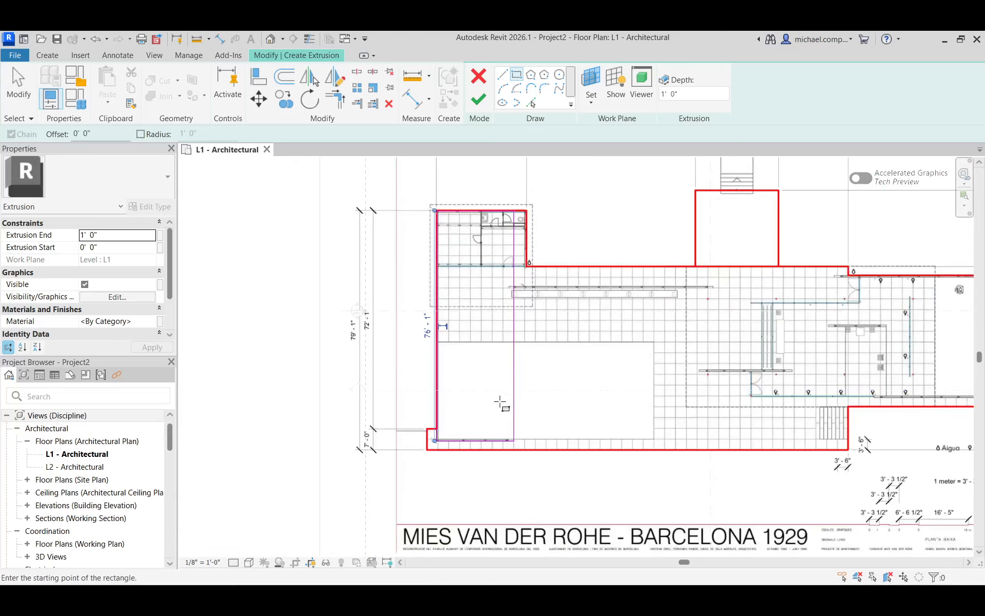
Measure the thickness of the wall along the pool's lower edge, starting from its outer face
scroll(506, 446, "up", 9)
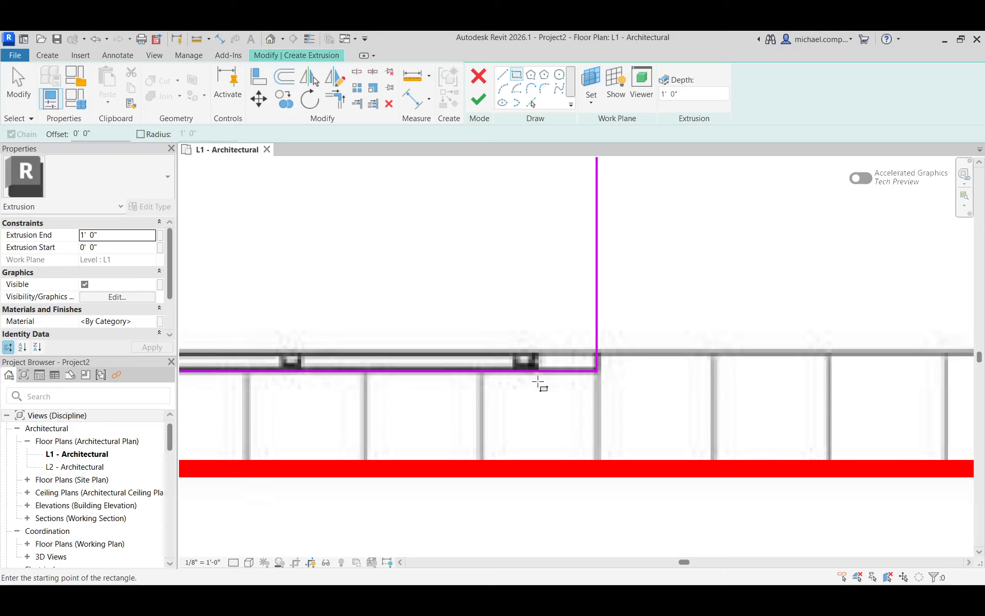
left_click(413, 79)
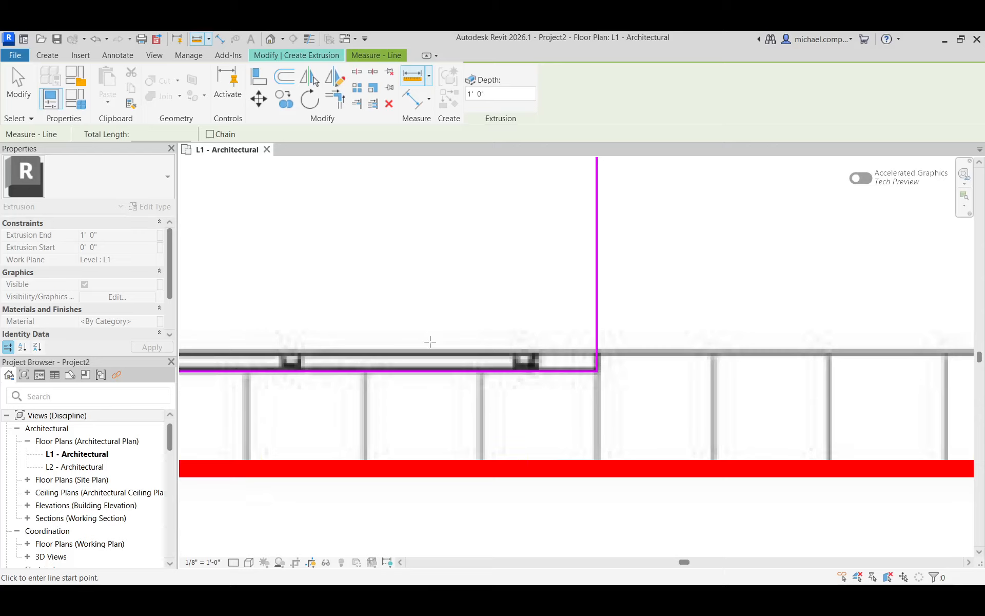
scroll(436, 380, "up", 2)
left_click(412, 366)
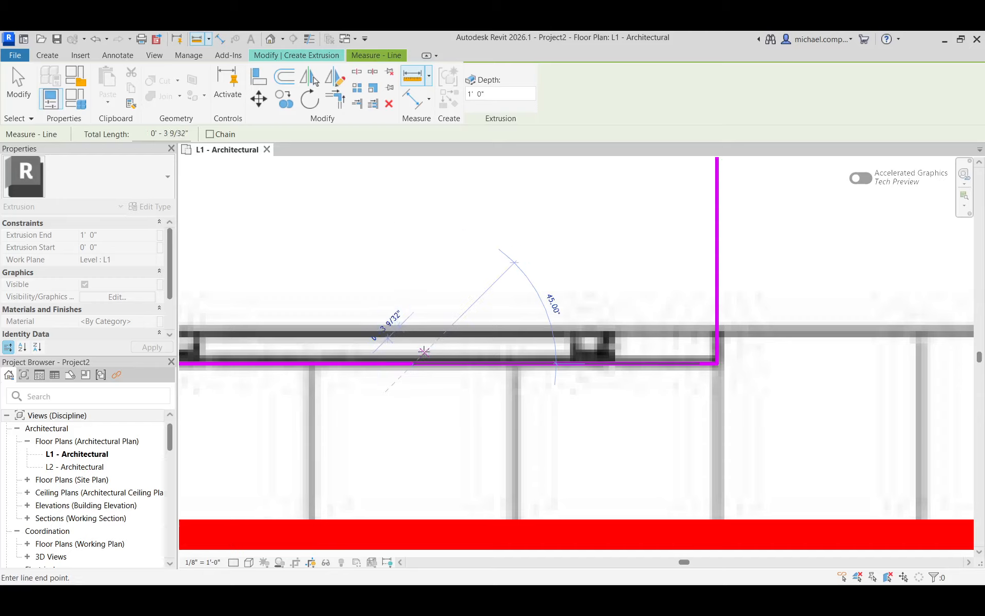
scroll(418, 396, "down", 4)
scroll(417, 396, "down", 3)
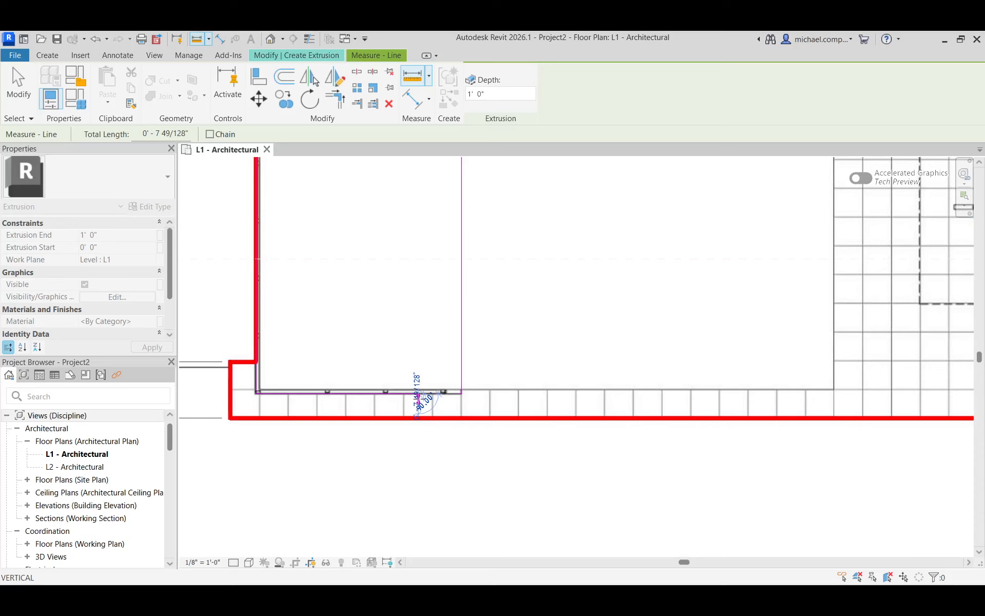
key("Escape")
key("Escape")
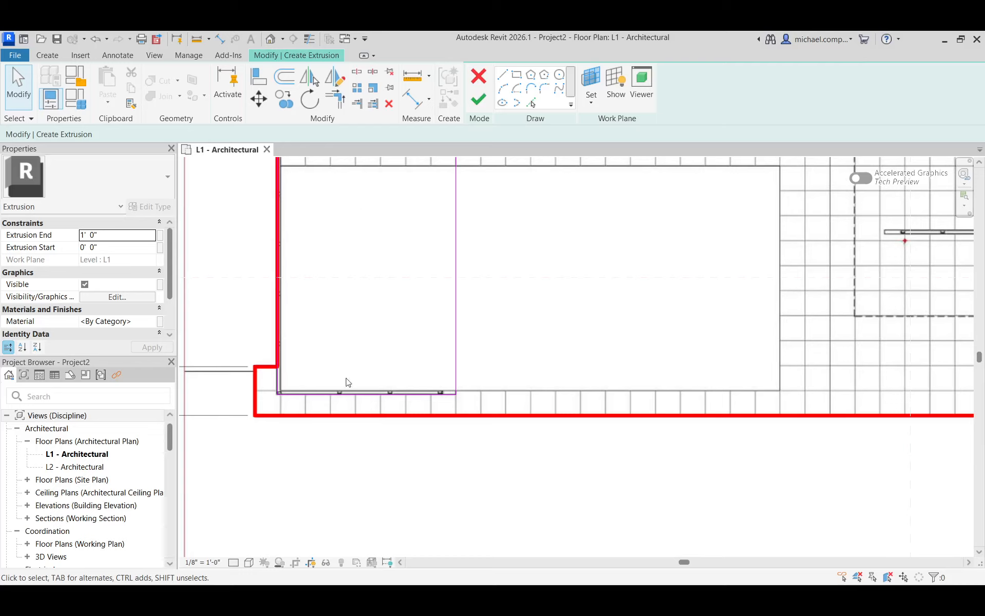
Offset a copy of the rectangle's whole chain of lines inward by 0' 6" to form the wall thickness
left_click(285, 75)
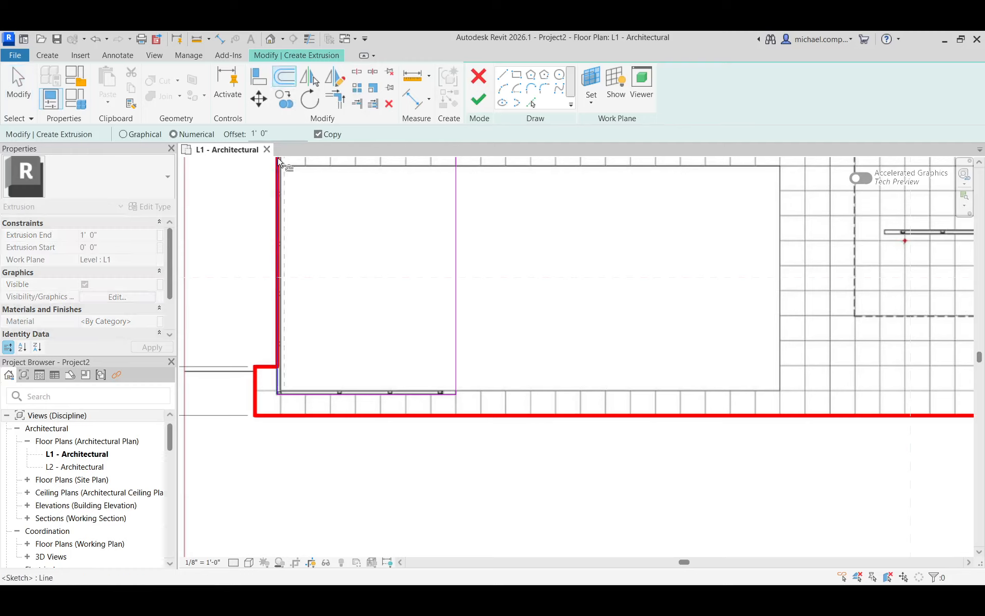
double_click(259, 133)
type("6")
key("Return")
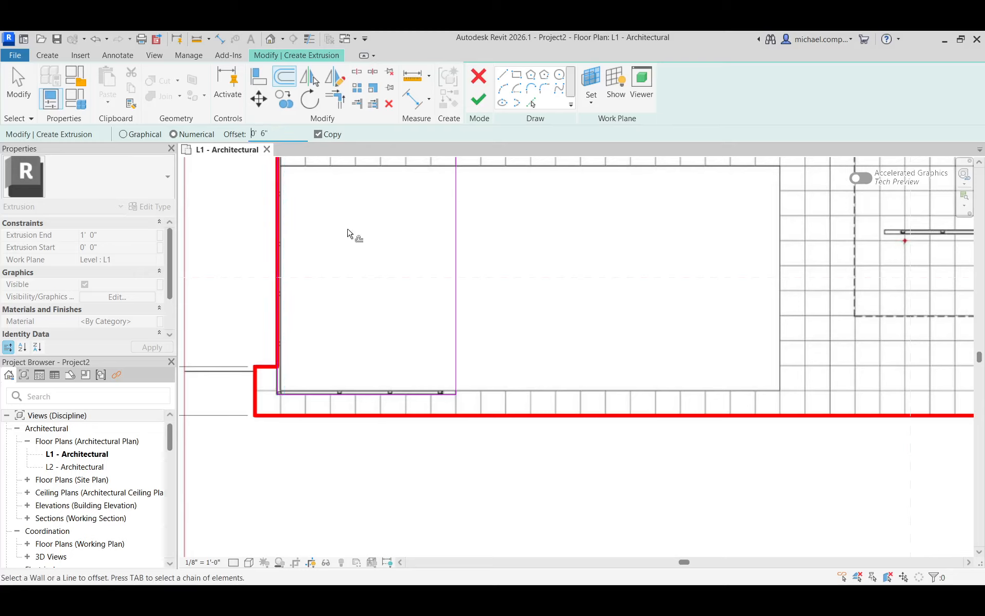
scroll(443, 336, "up", 3)
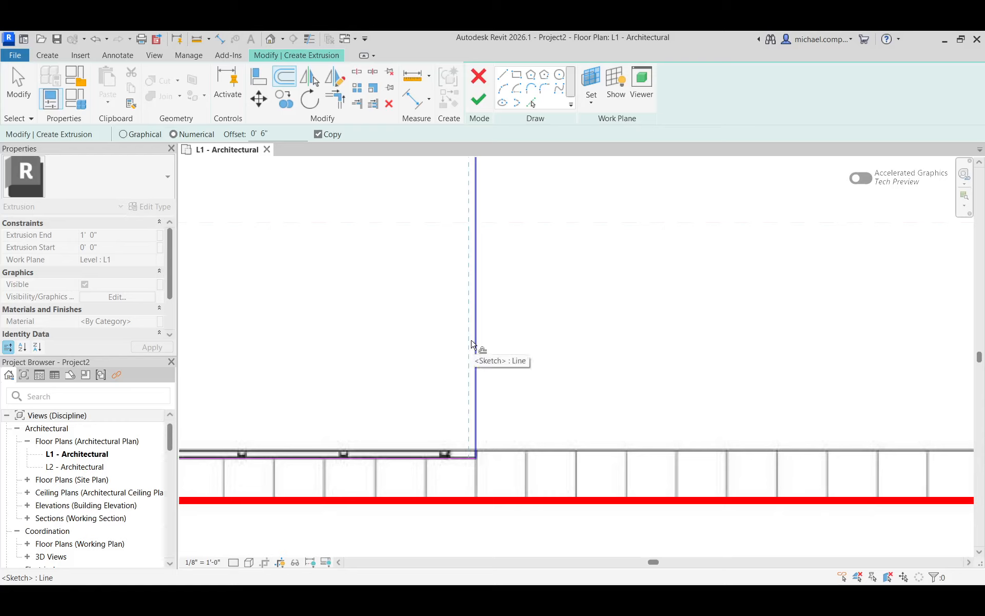
scroll(469, 458, "up", 2)
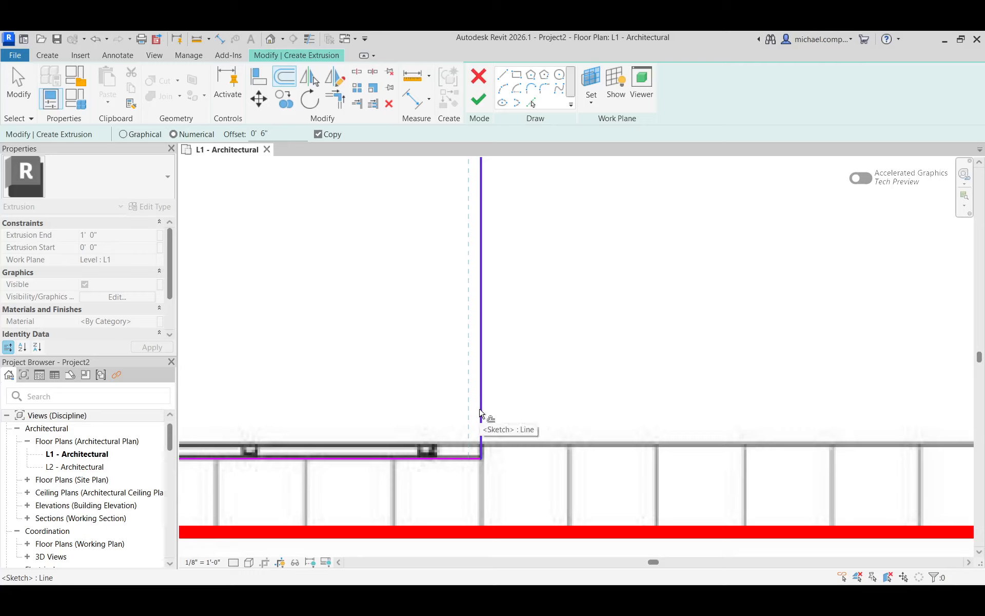
key("Tab")
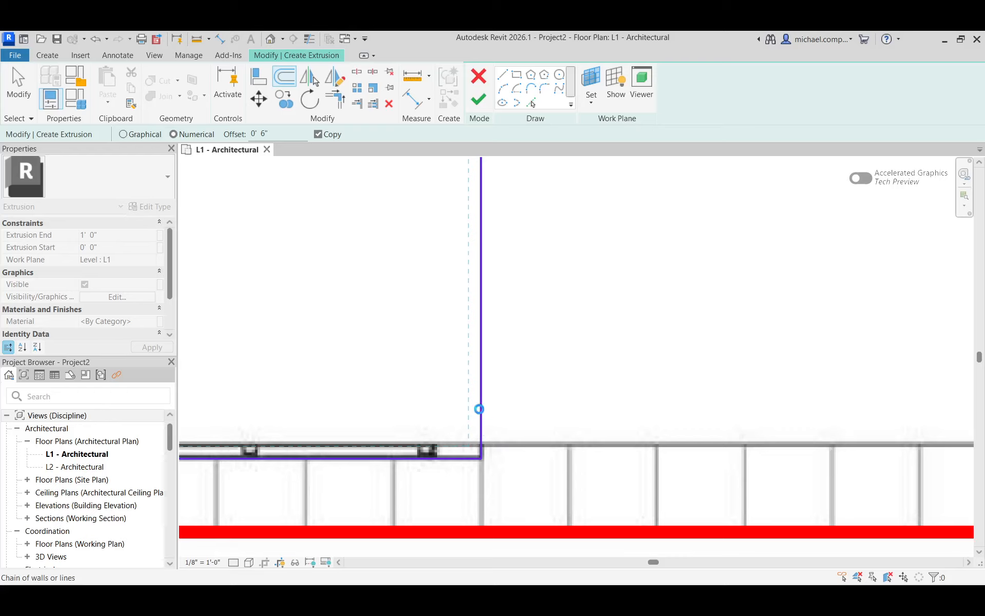
left_click(480, 411)
scroll(564, 467, "down", 5)
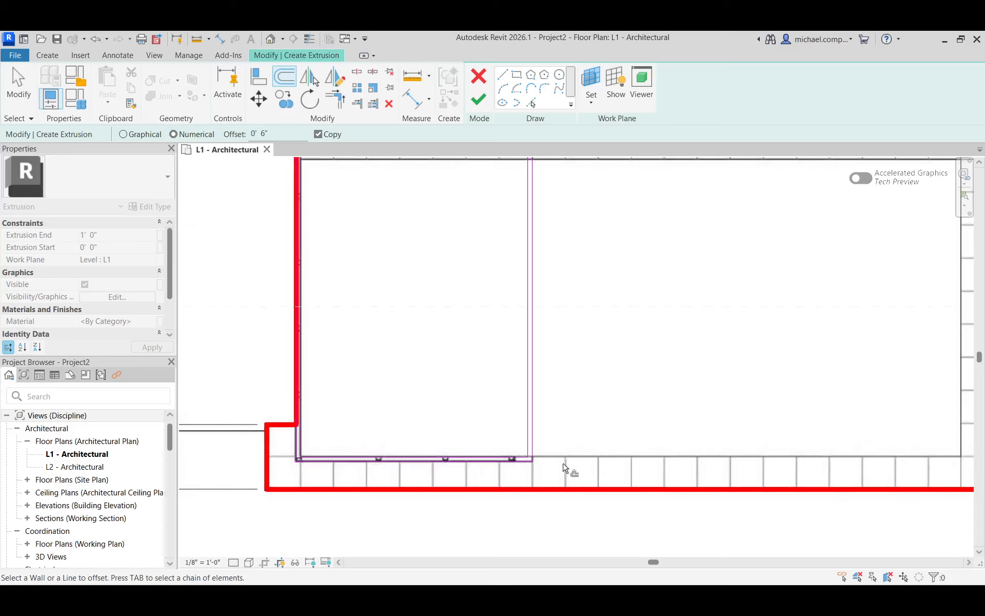
Trim the inner line of the pool wall and the outer end line into a corner, closing the wall's free end
scroll(565, 467, "up", 5)
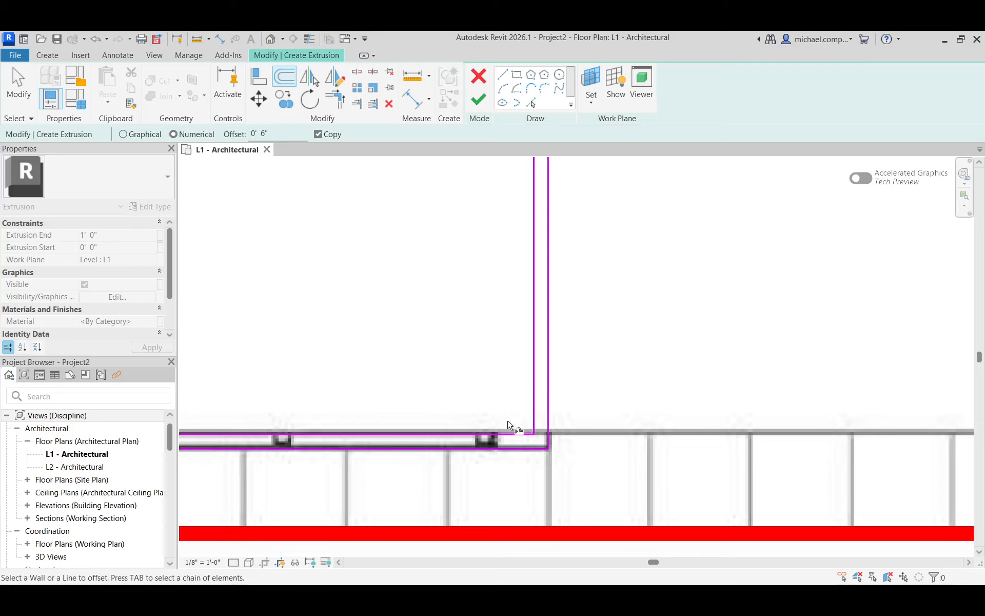
scroll(534, 465, "up", 3)
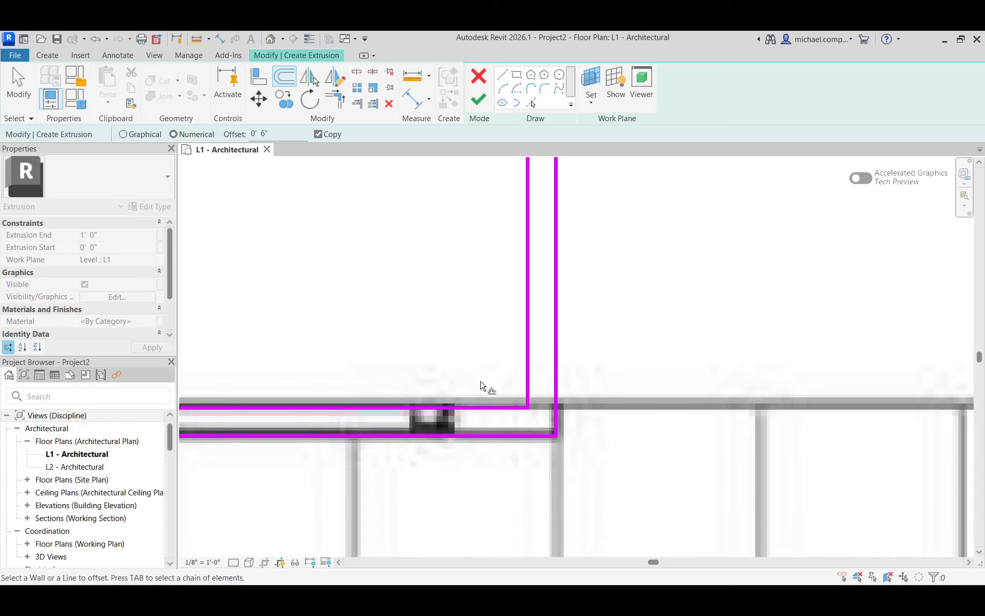
left_click(339, 107)
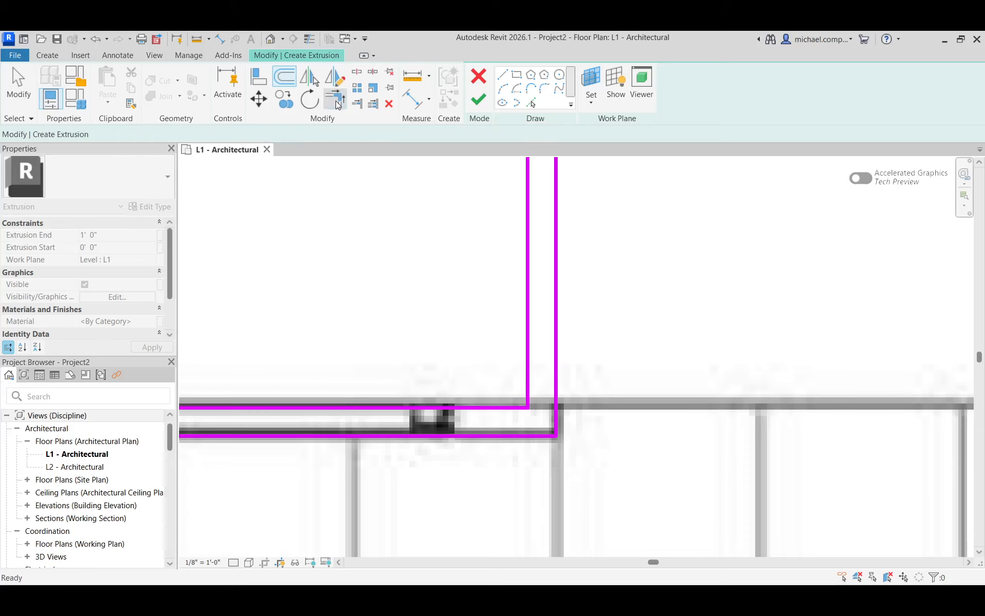
left_click(505, 408)
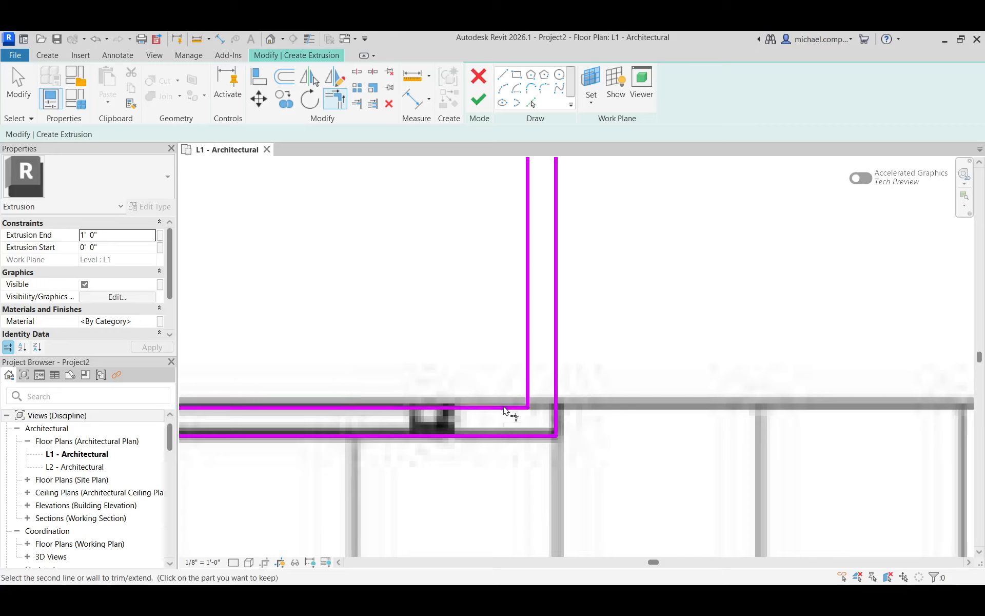
left_click(555, 426)
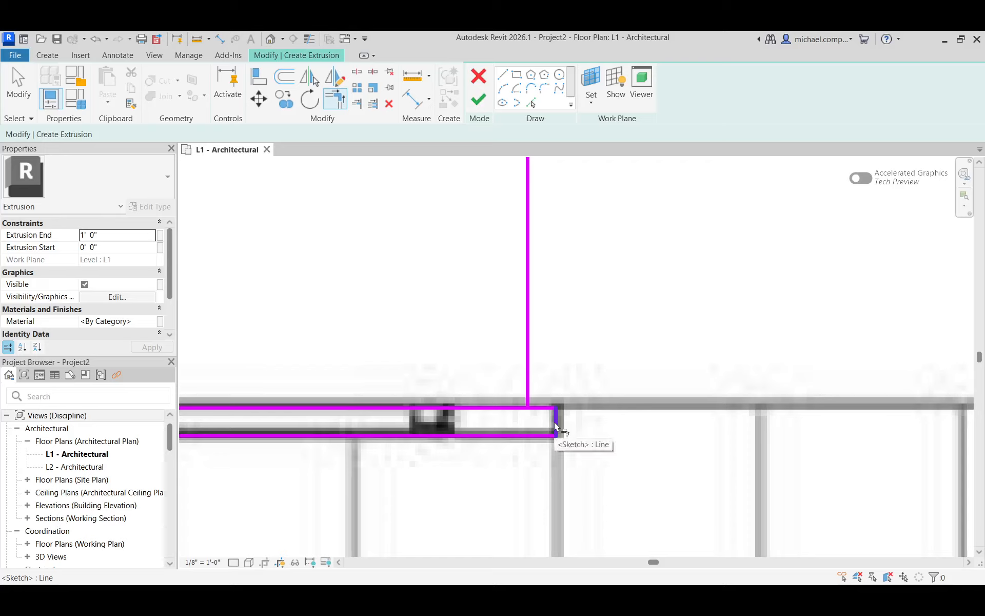
Trim the two lines of the upper wall against the vertical end line, closing that wall's free end in the bathroom area
scroll(567, 472, "down", 3)
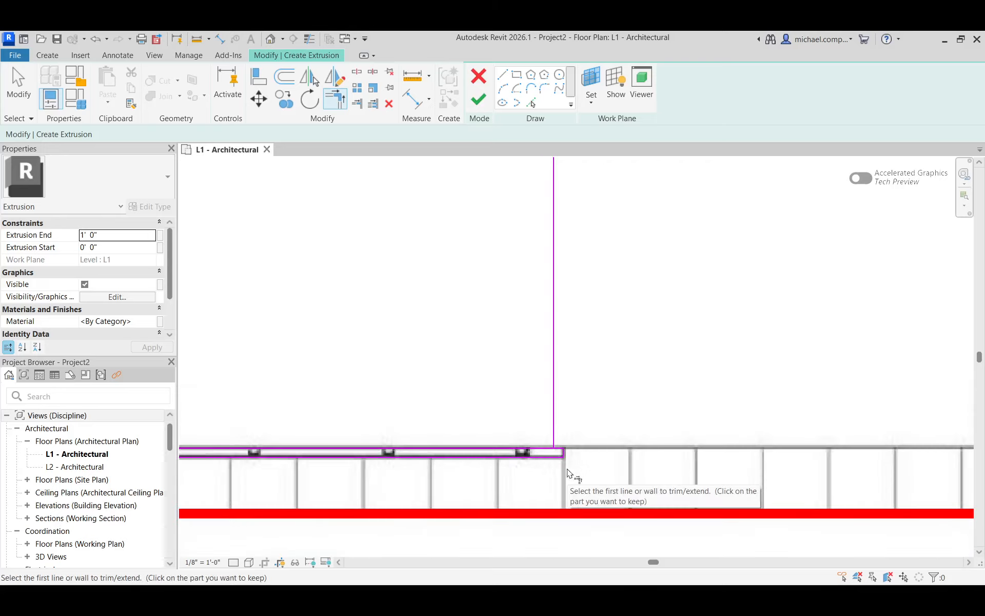
scroll(568, 472, "down", 3)
scroll(568, 464, "up", 4)
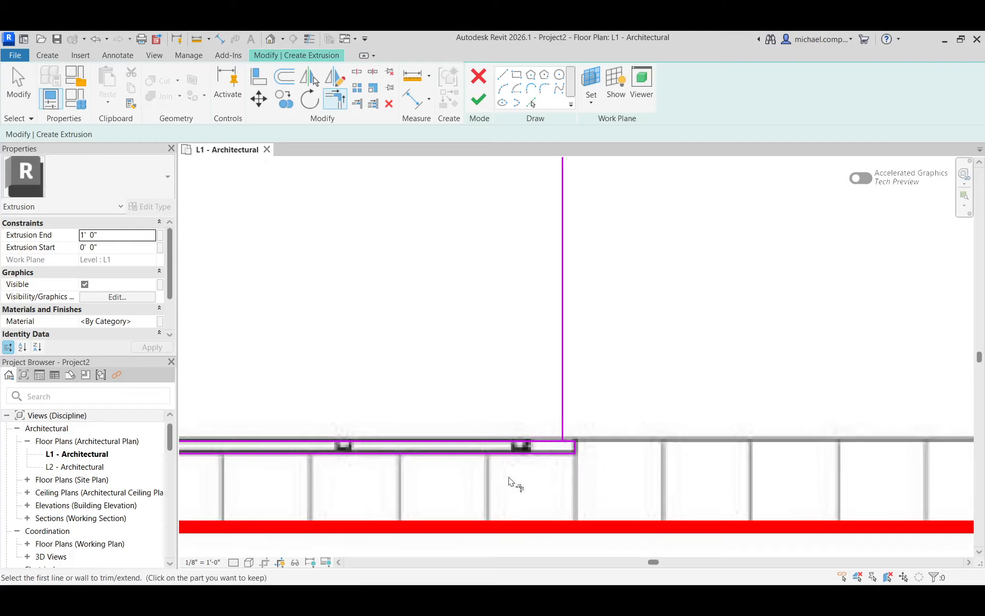
scroll(509, 481, "down", 6)
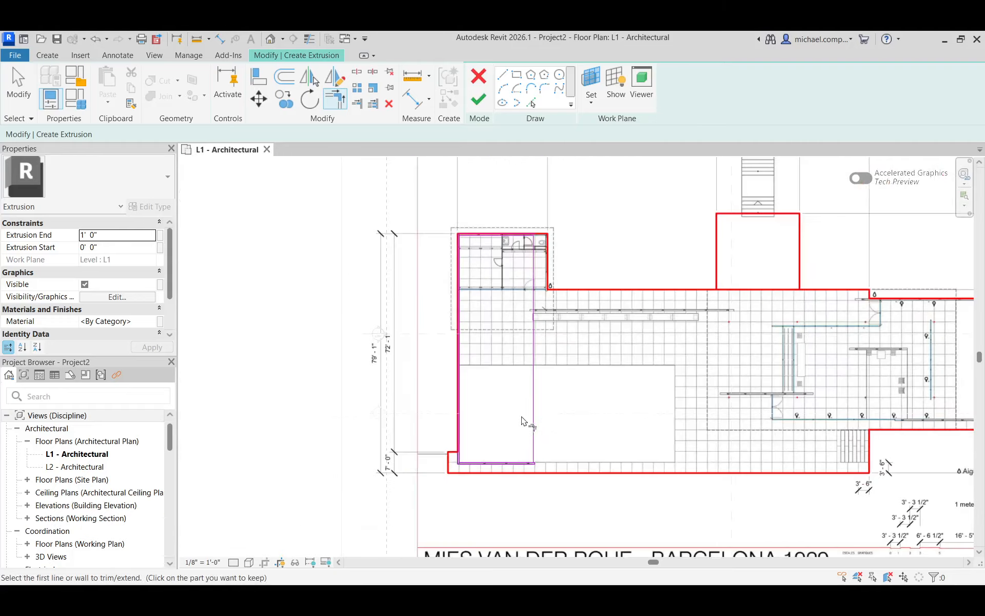
scroll(536, 231, "up", 6)
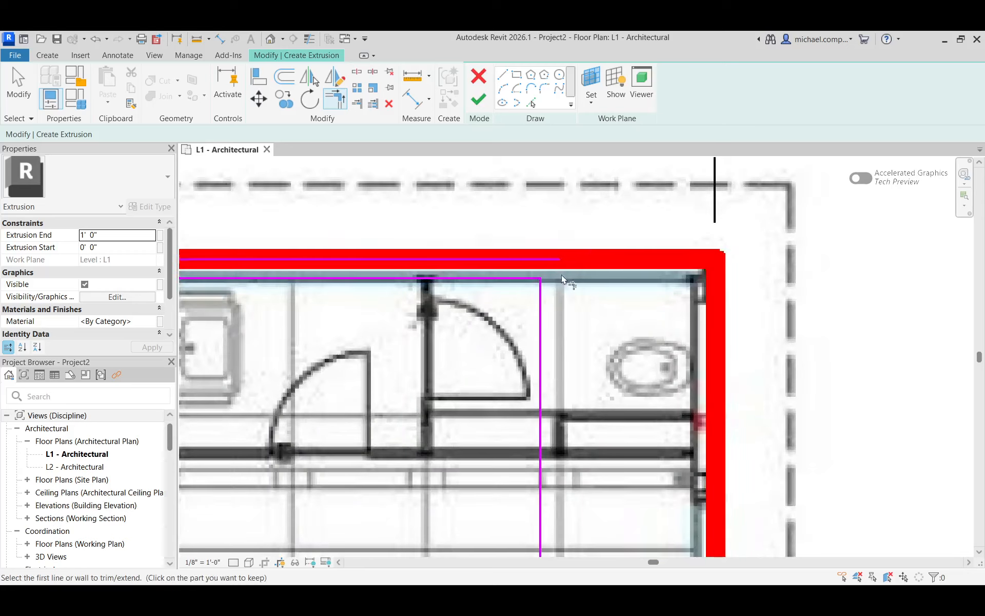
scroll(562, 276, "up", 3)
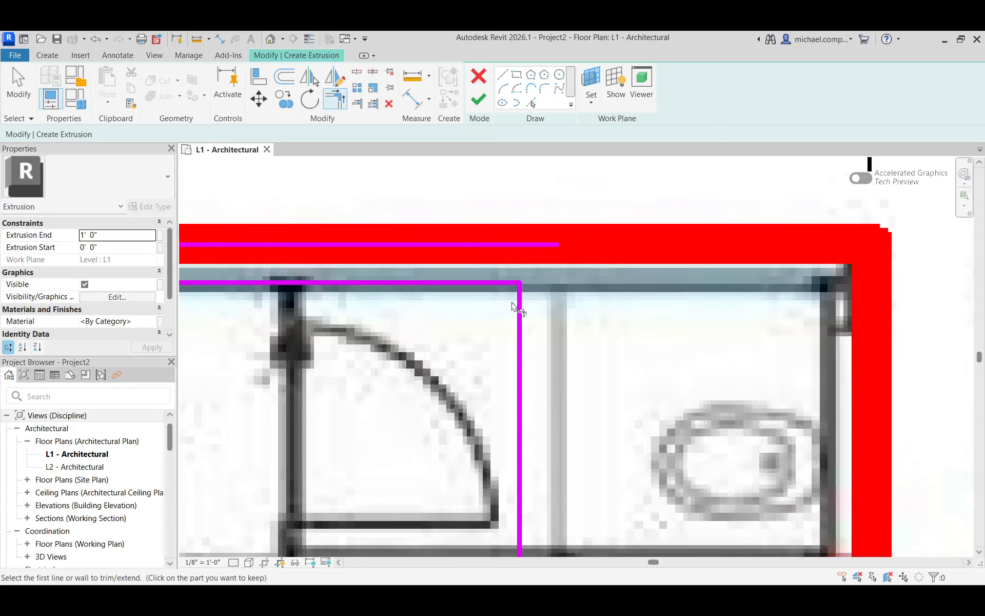
left_click(466, 243)
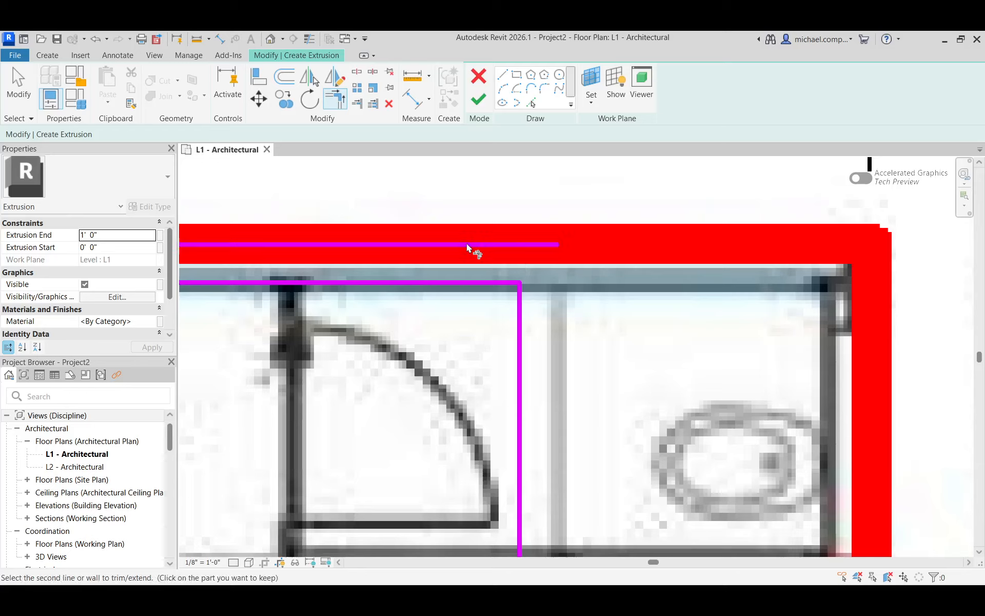
left_click(524, 311)
left_click(491, 287)
left_click(518, 269)
Select the short end line of the upper wall and stretch the wall toward the small room block's upper-right corner
scroll(546, 247, "down", 3)
scroll(546, 239, "down", 5)
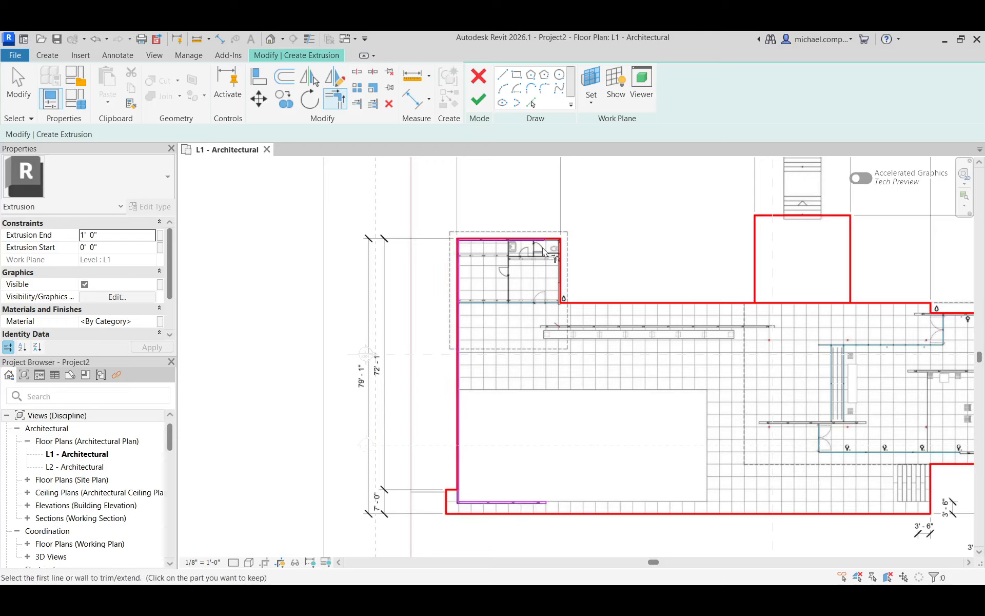
scroll(565, 266, "up", 2)
scroll(565, 266, "up", 5)
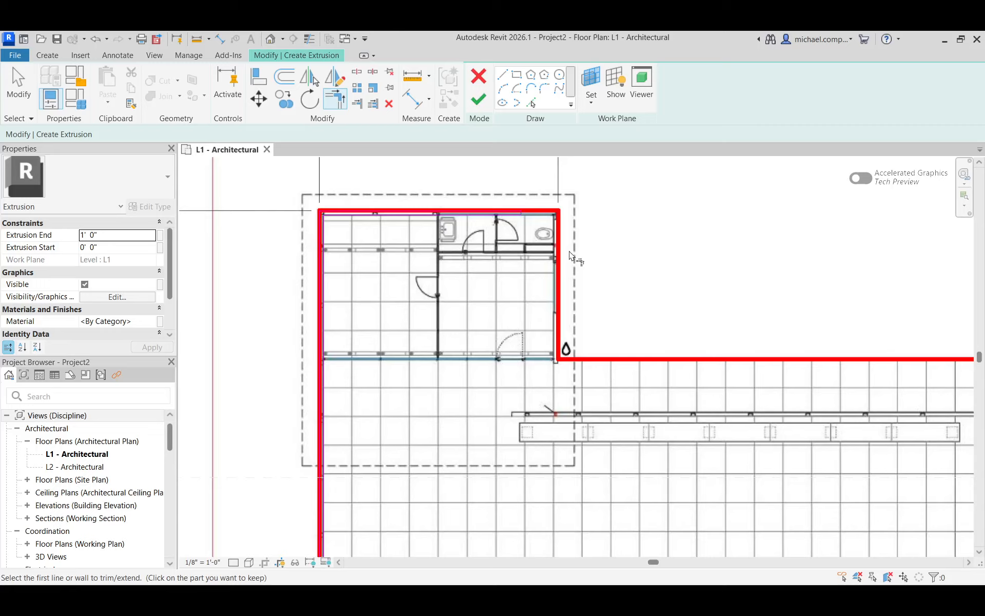
scroll(510, 170, "down", 2)
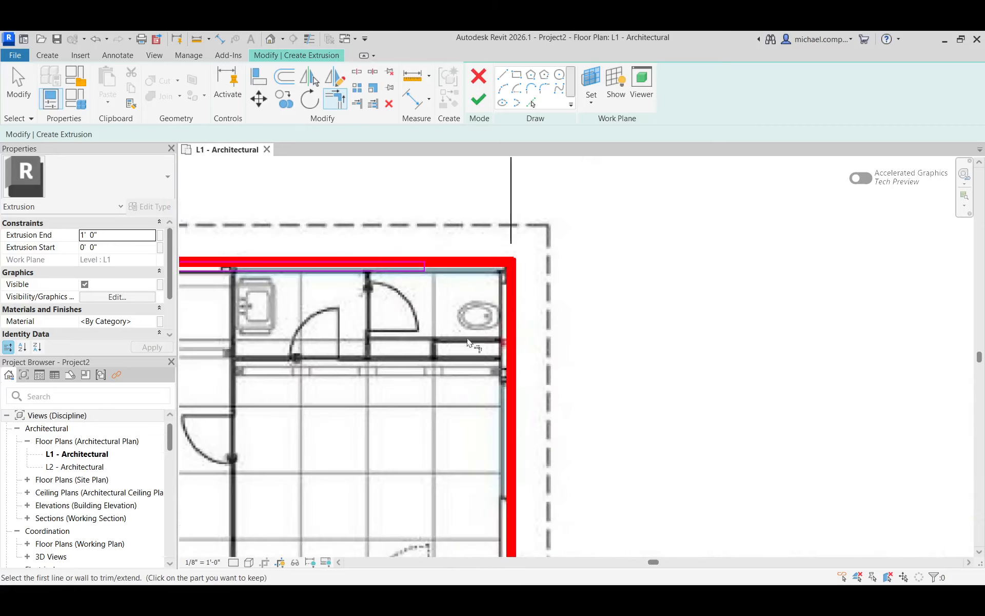
scroll(479, 285, "up", 4)
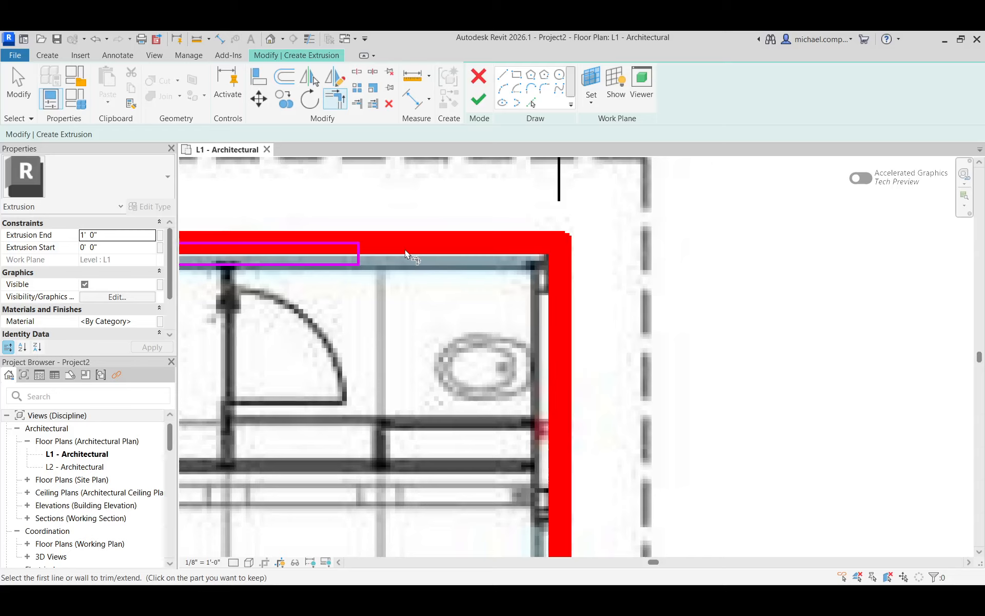
left_click(19, 87)
left_click_drag(340, 211, 399, 313)
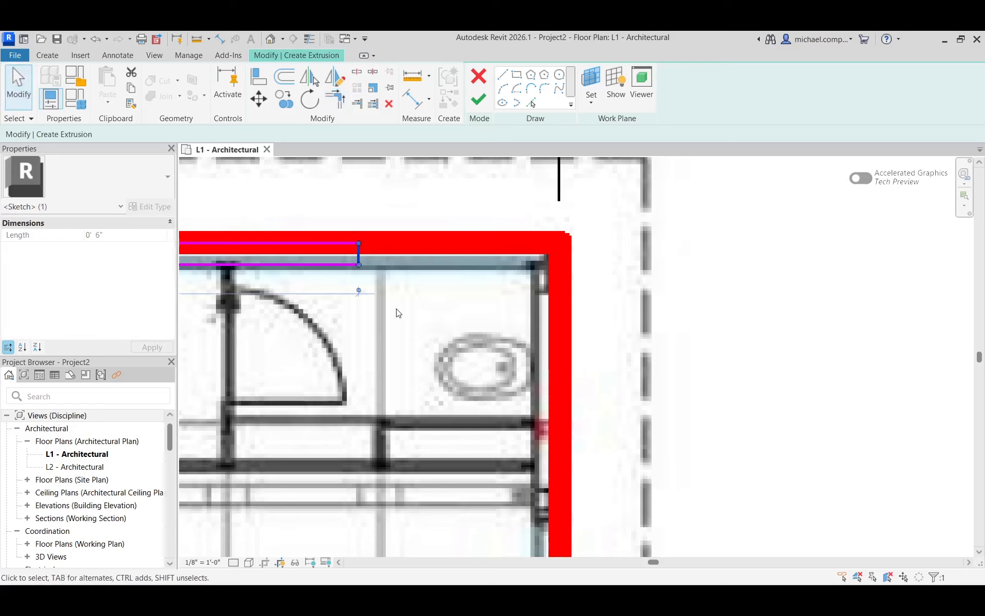
left_click(328, 206)
left_click_drag(318, 194, 404, 304)
scroll(377, 262, "up", 1)
mouse_move(353, 254)
left_mouse_down()
mouse_move(599, 252)
mouse_move(574, 250)
left_mouse_up()
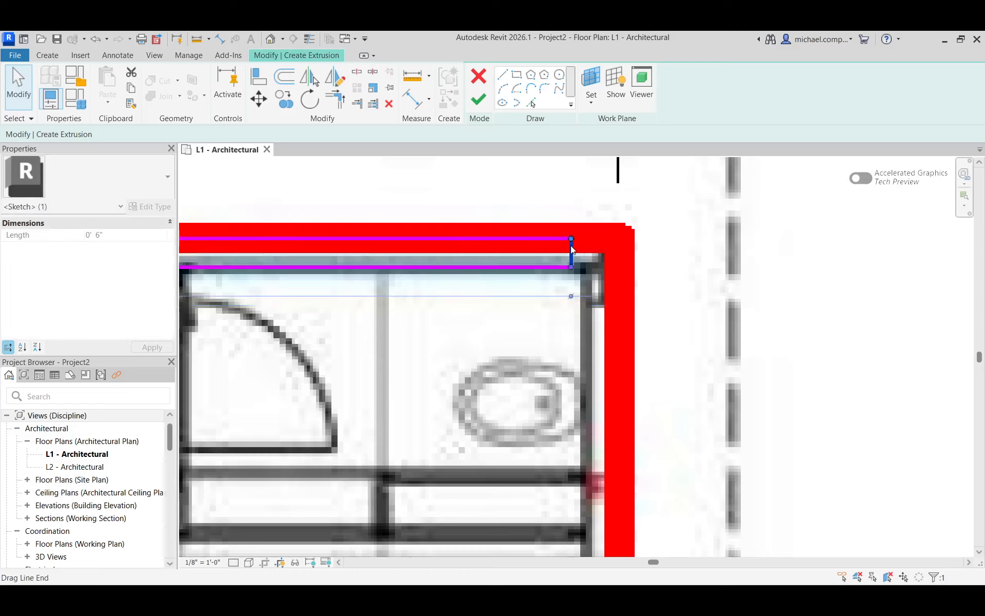
Nudge the upper wall's end line right until it aligns with the red boundary's outer corner
key("Right")
key("Right")
key("Right")
key("Right")
key("Right")
key("Right")
key("Right")
key("Right")
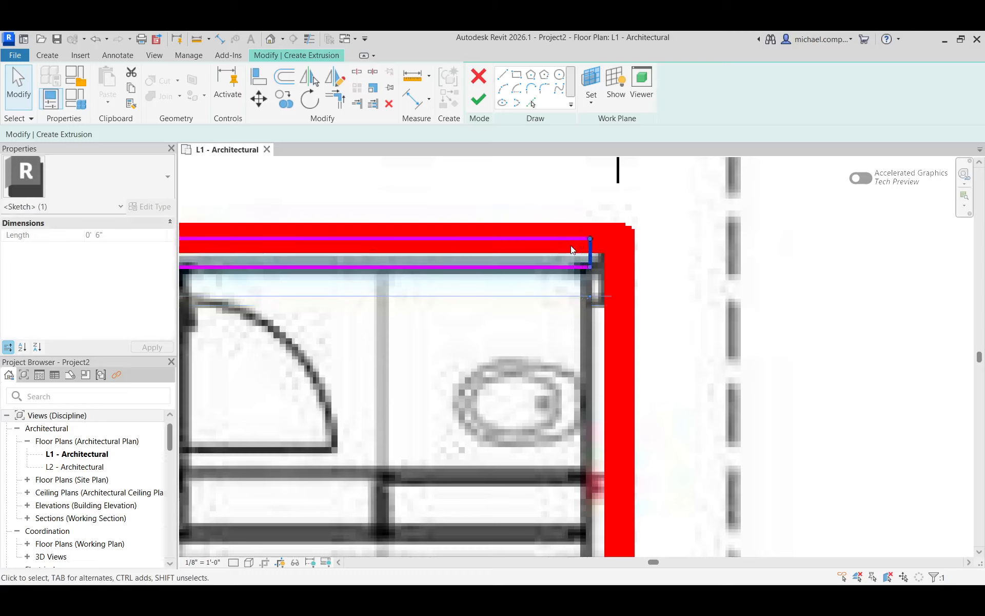
key("Right")
key("Right")
key("Right")
key("Right")
key("Right")
key("Right")
key("Right")
left_click(664, 237)
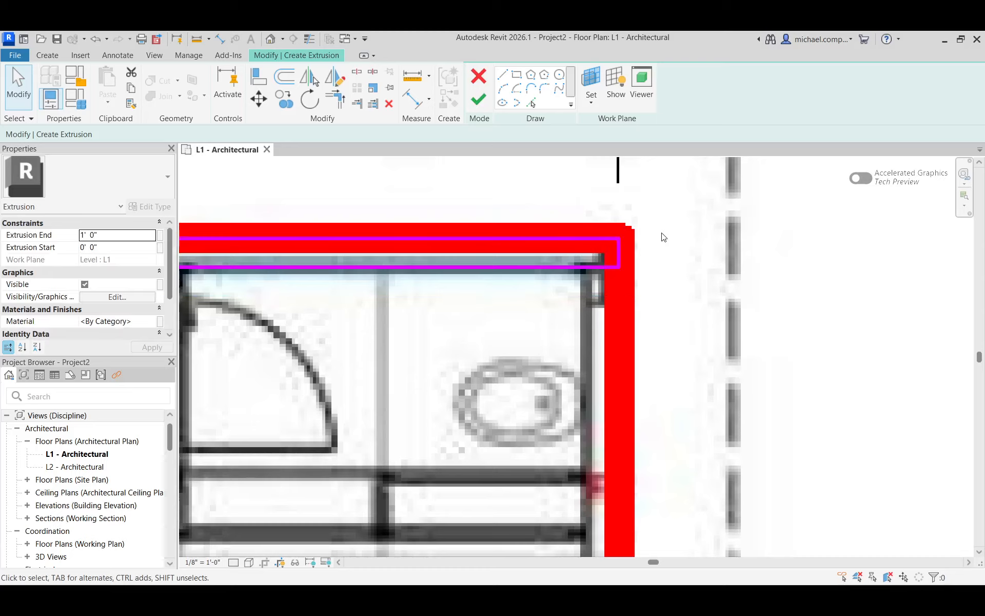
Set the Extrusion End of the wall sketch to 9' 0"
scroll(514, 228, "down", 4)
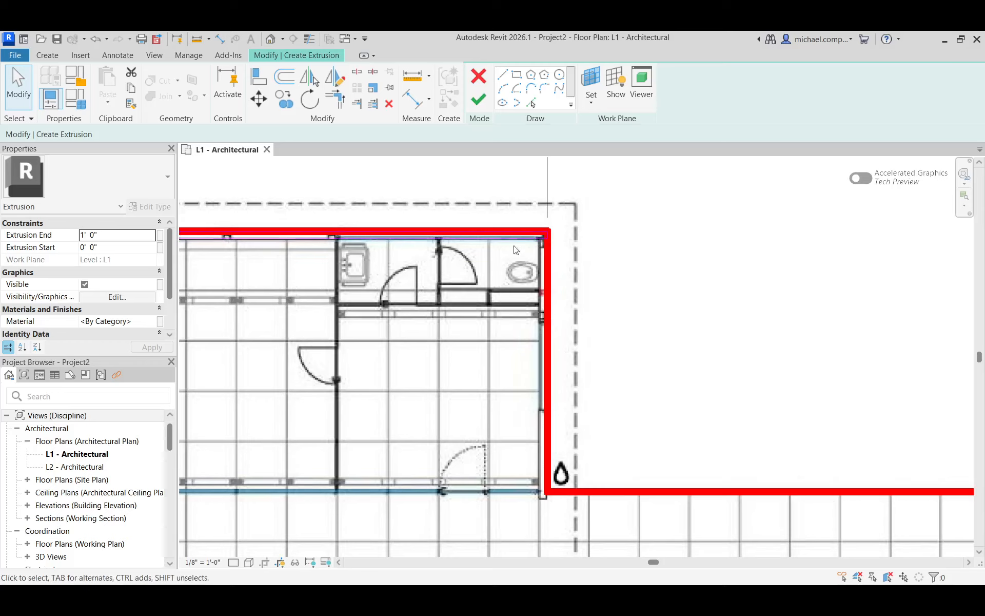
scroll(662, 317, "down", 3)
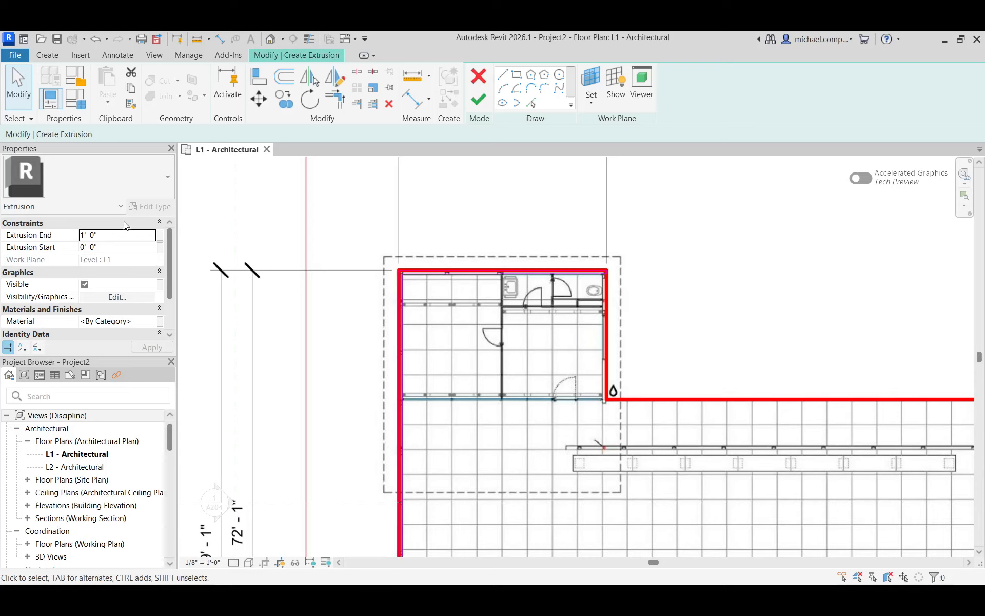
left_click(127, 235)
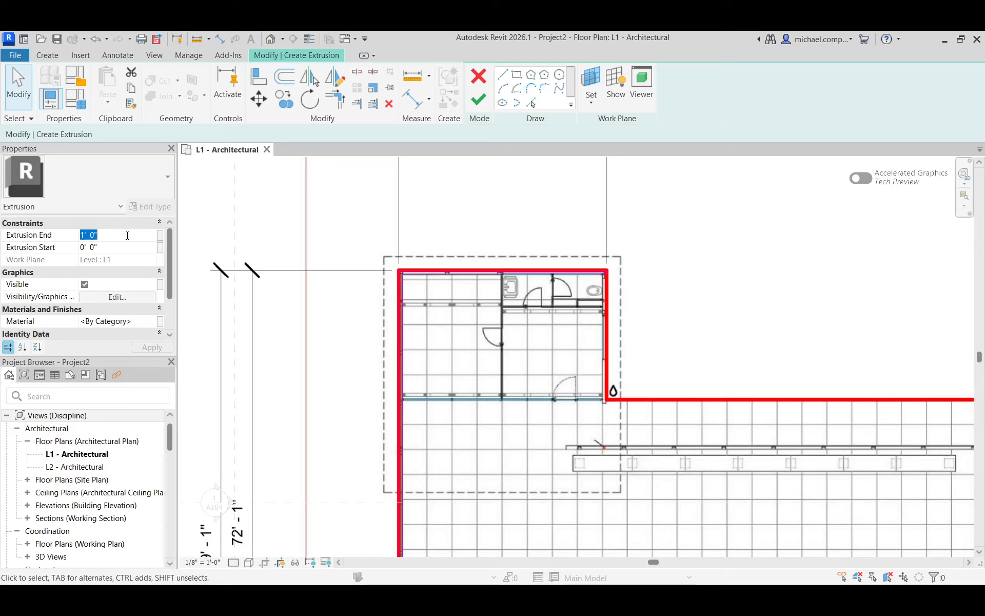
type("9")
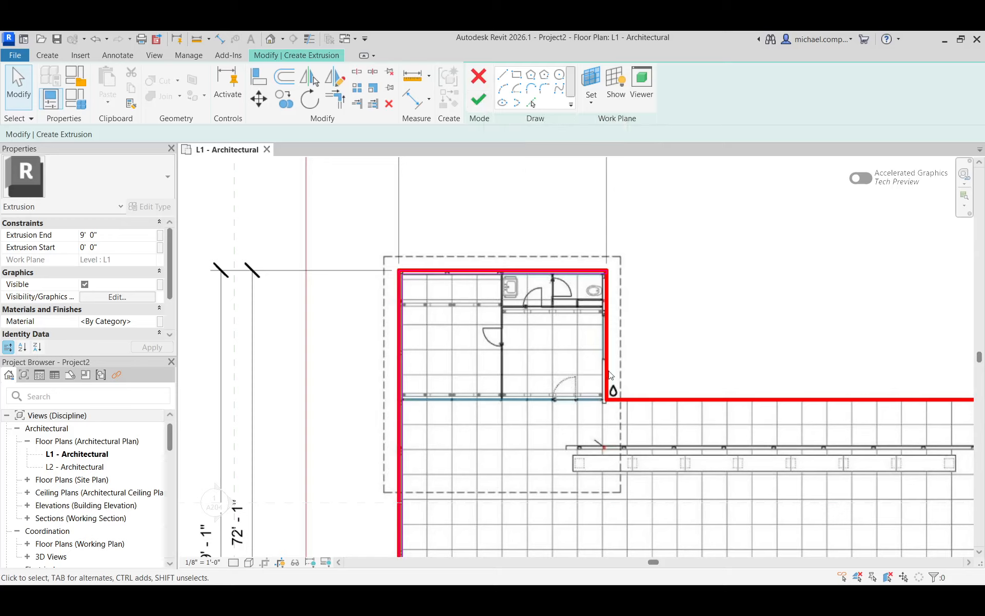
Draw a vertical line from the upper wall's inner end corner down to the end of the room block's right-hand wall
left_click(501, 79)
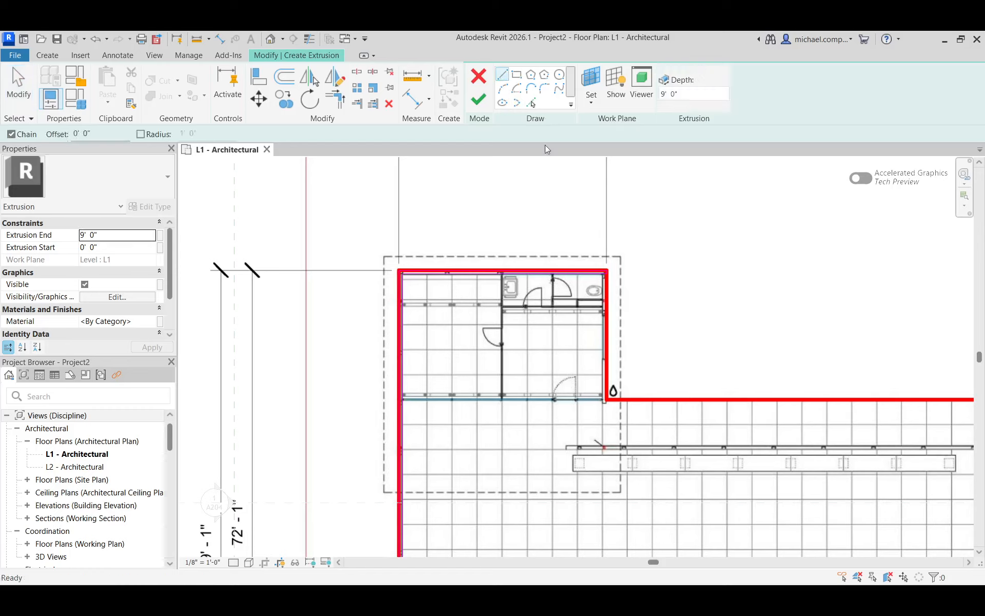
scroll(623, 292, "up", 5)
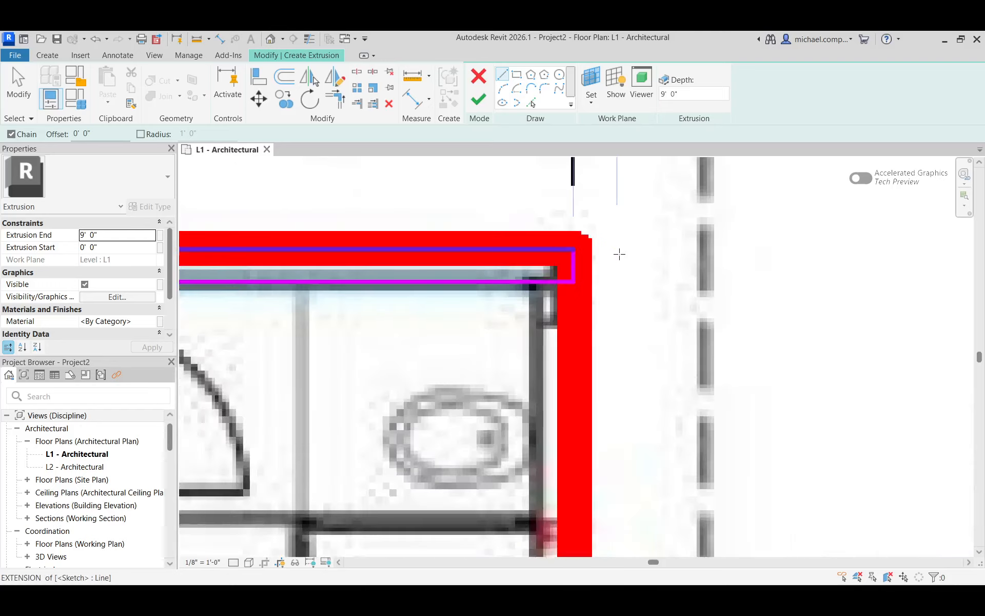
left_click(575, 280)
scroll(611, 267, "down", 5)
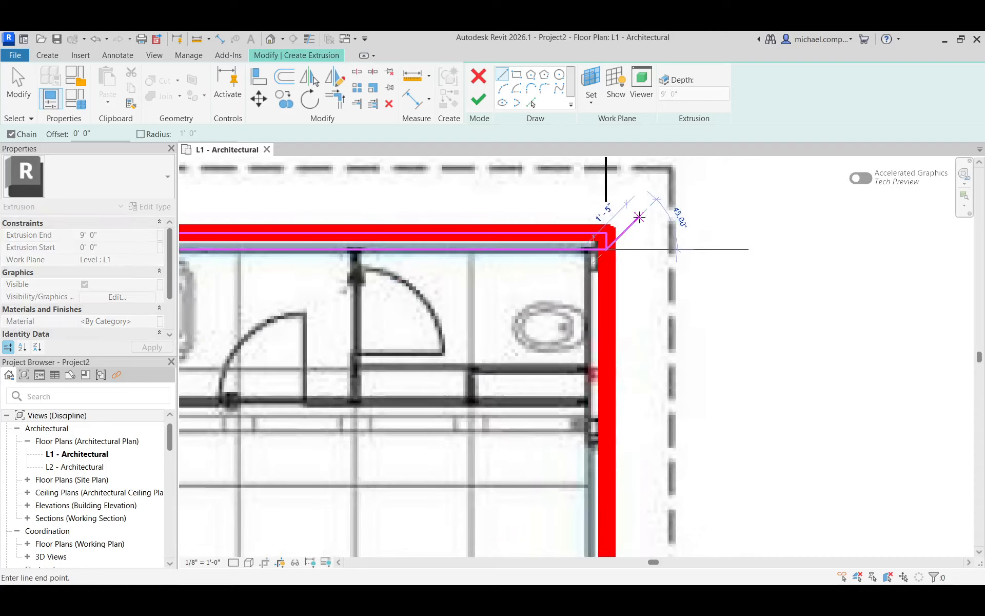
scroll(649, 359, "up", 6)
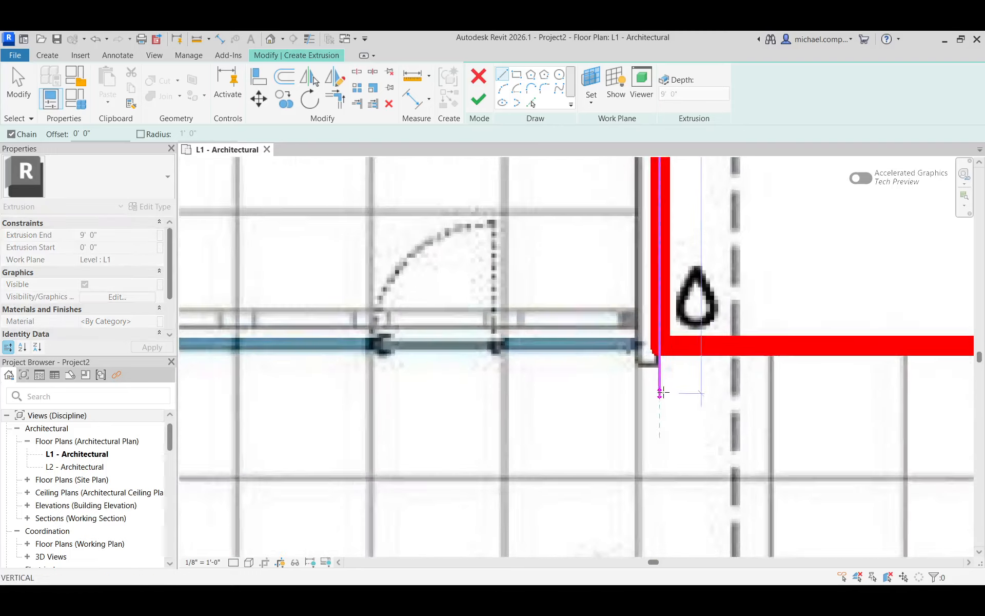
scroll(654, 347, "up", 3)
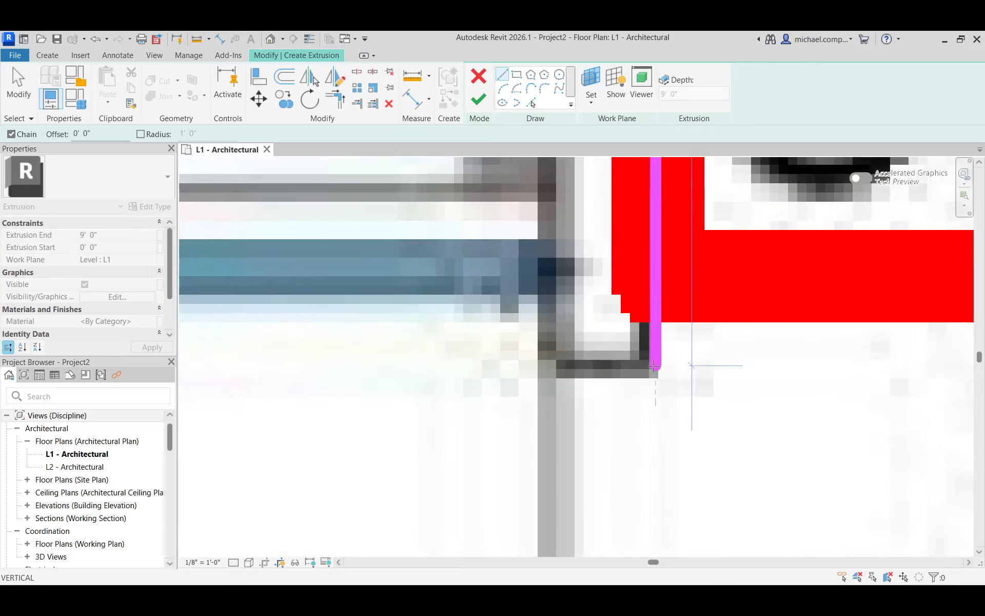
left_click(651, 365)
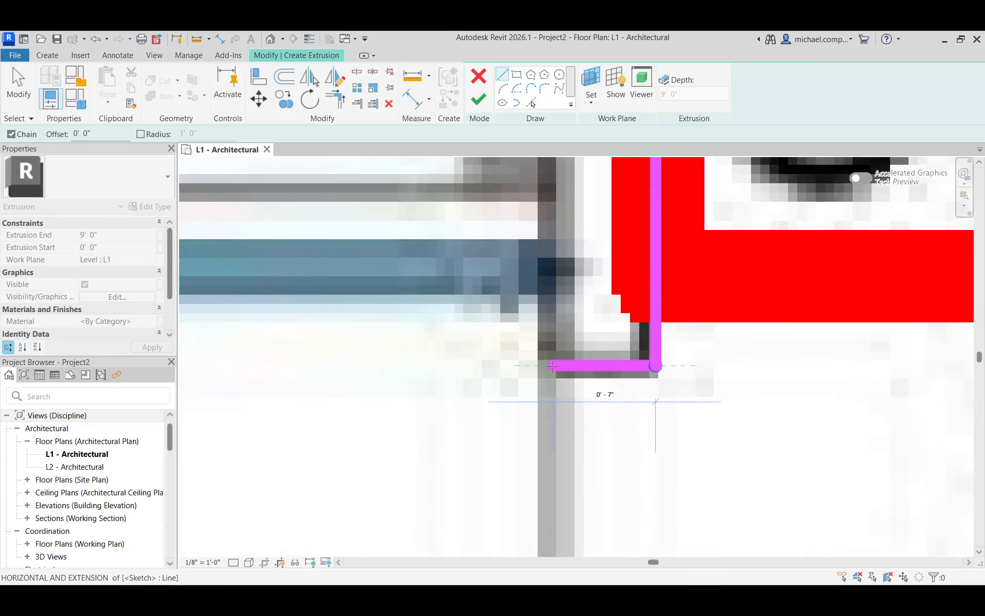
Draw the right-hand wall's end line about 0' 7" wide and its inner face back up to the upper wall's inner line
scroll(580, 421, "down", 8)
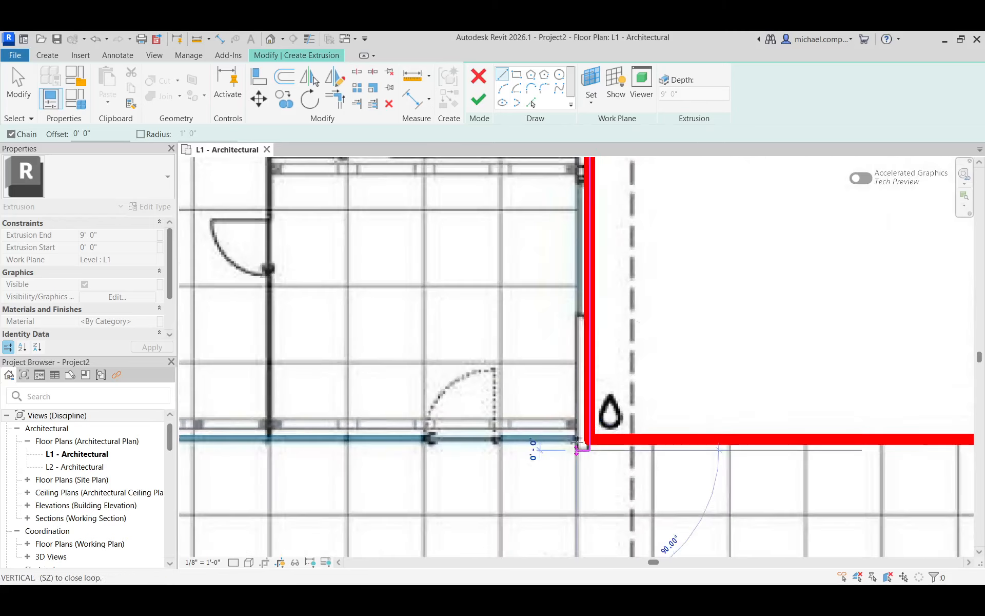
scroll(592, 199, "up", 6)
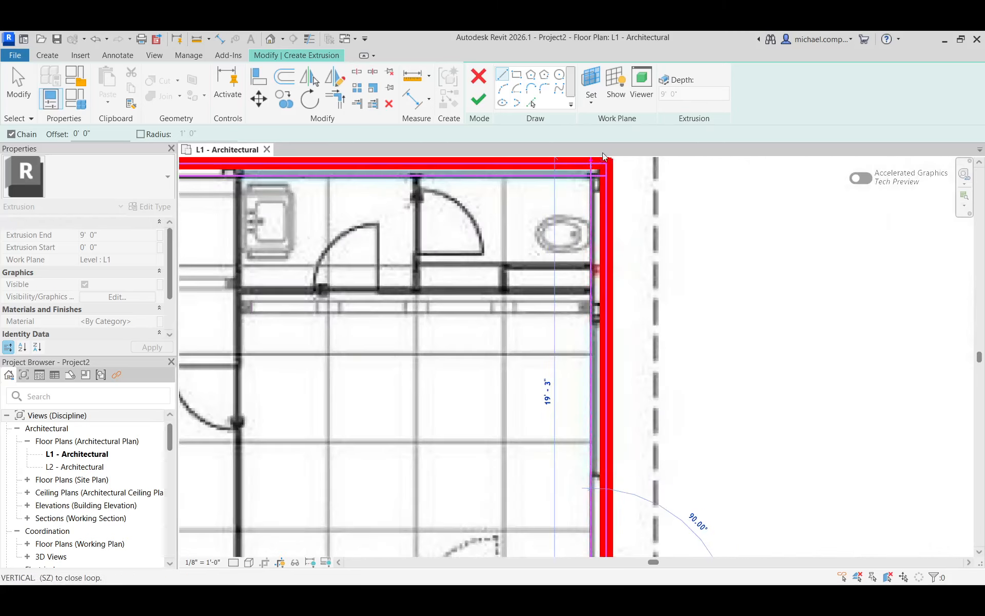
scroll(593, 200, "up", 2)
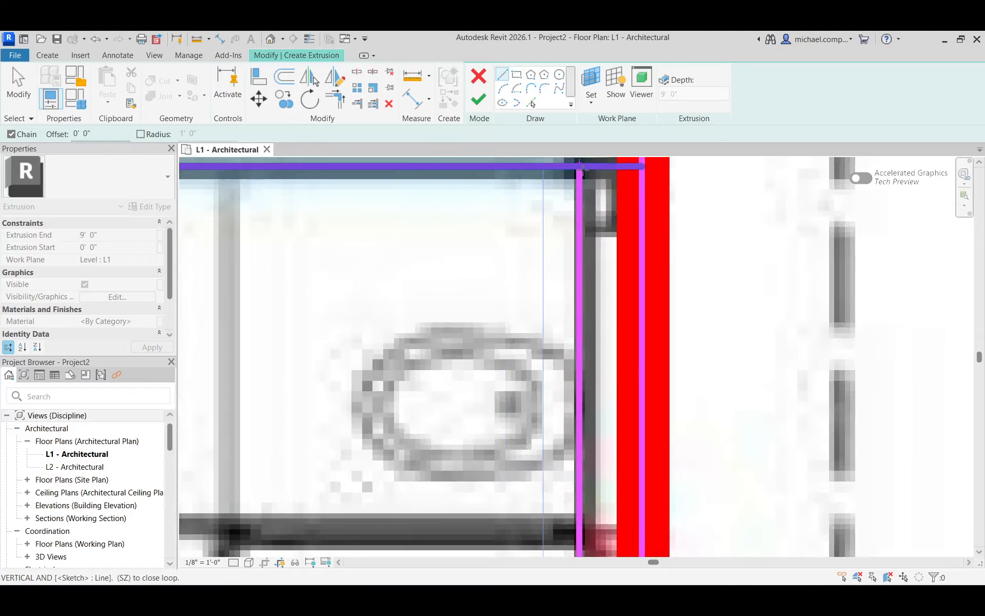
left_click(582, 166)
Trim the upper wall's inner line to a corner with the right-hand wall's inner line
scroll(525, 342, "down", 2)
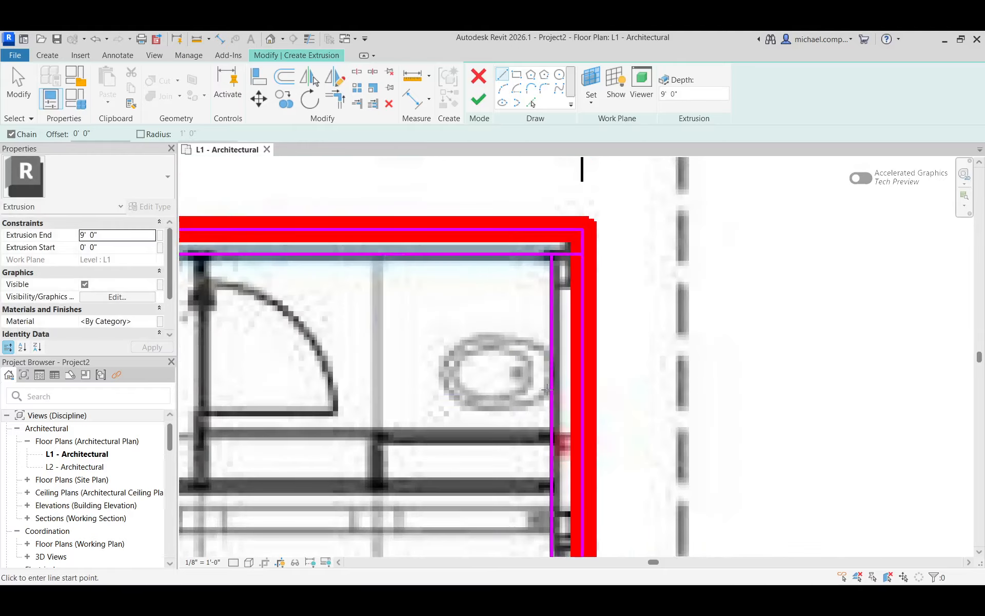
scroll(575, 334, "down", 4)
scroll(583, 331, "up", 2)
scroll(584, 331, "up", 2)
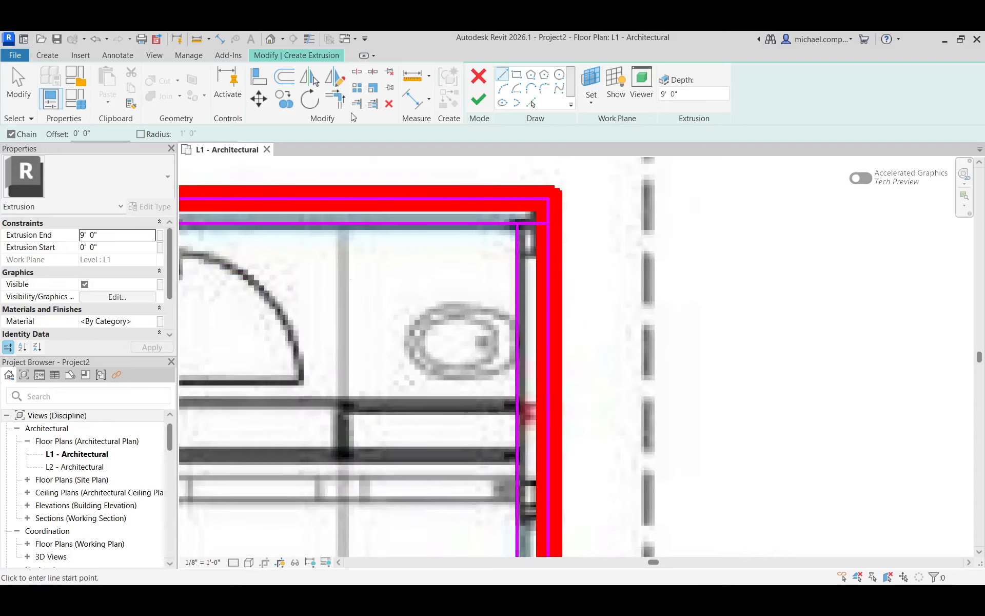
left_click(336, 99)
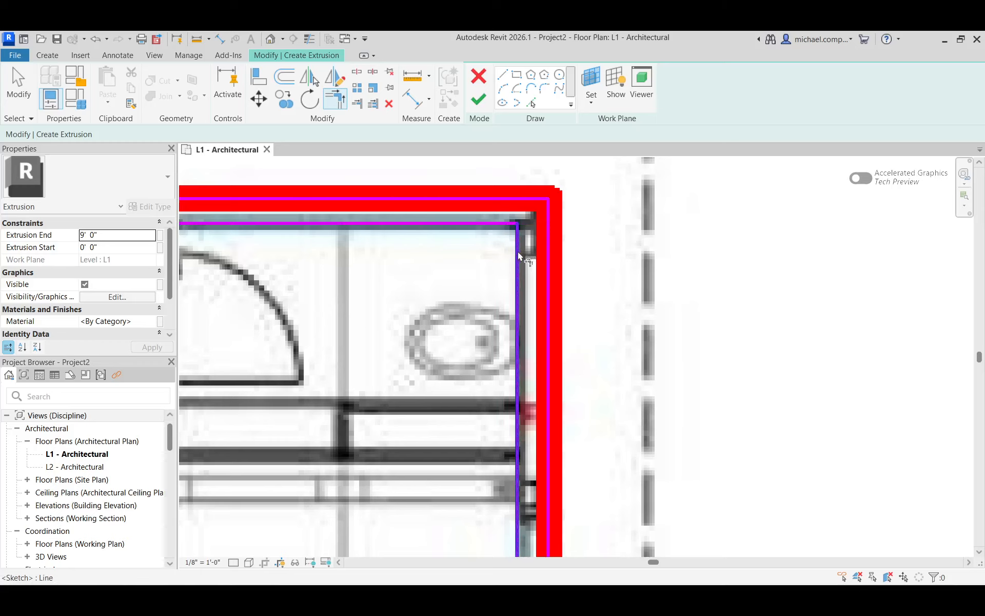
Open the default 3D view and examine the traced wall sketch, comparing it with the L1 - Architectural plan
scroll(518, 252, "down", 4)
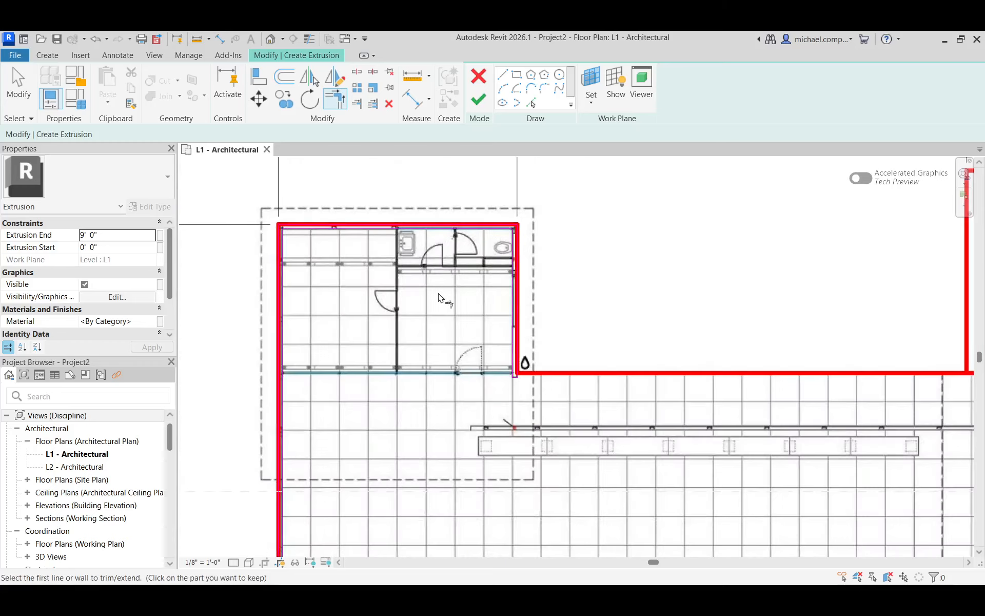
scroll(443, 295, "down", 3)
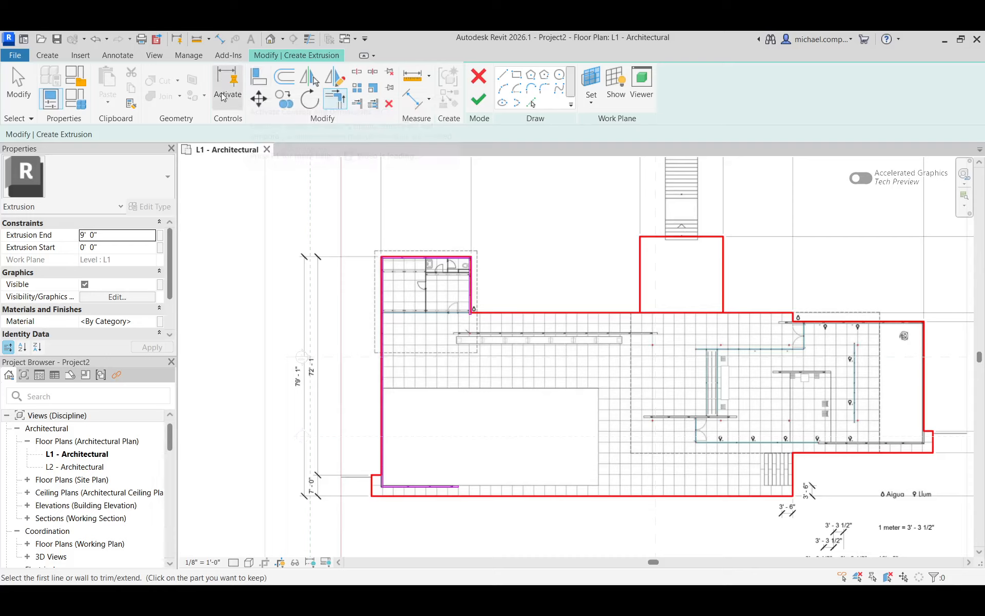
left_click(160, 60)
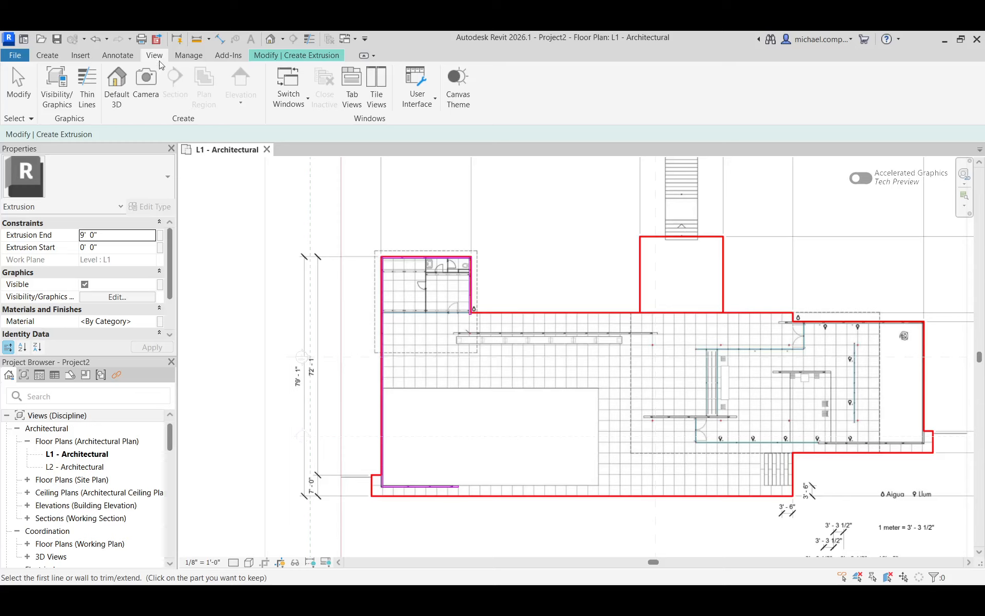
left_click(116, 85)
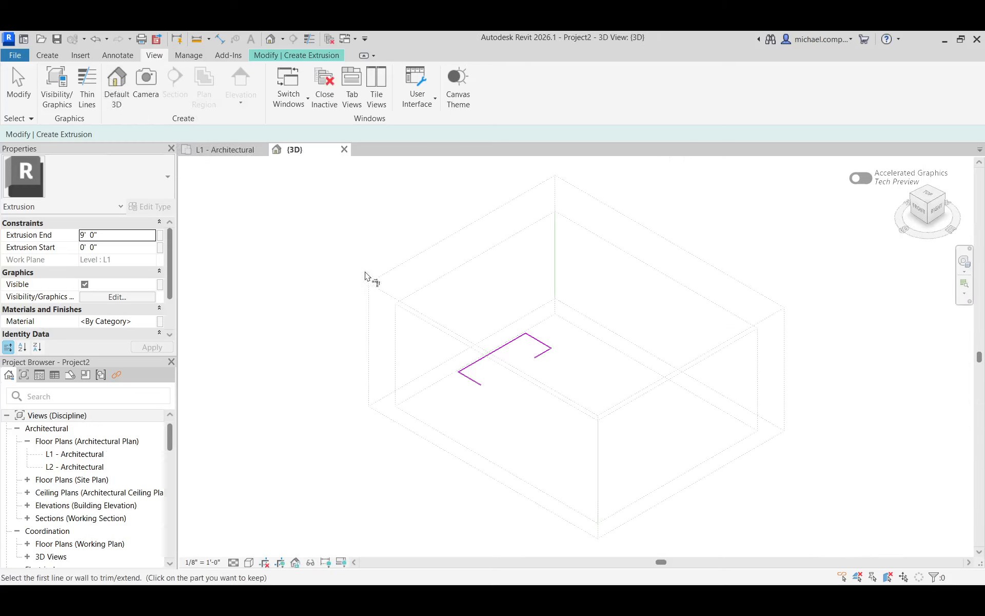
scroll(589, 356, "up", 8)
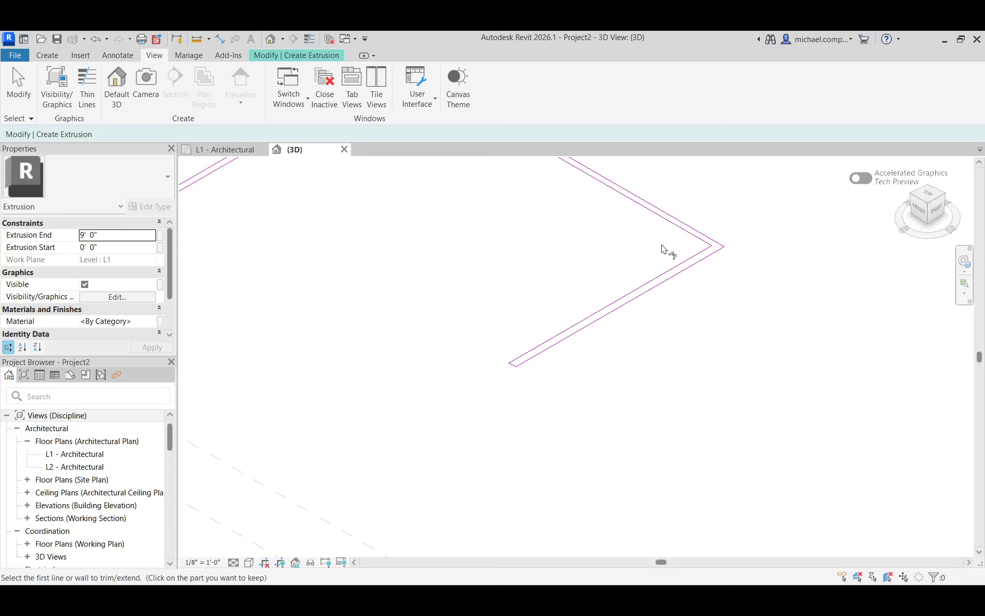
scroll(654, 259, "down", 5)
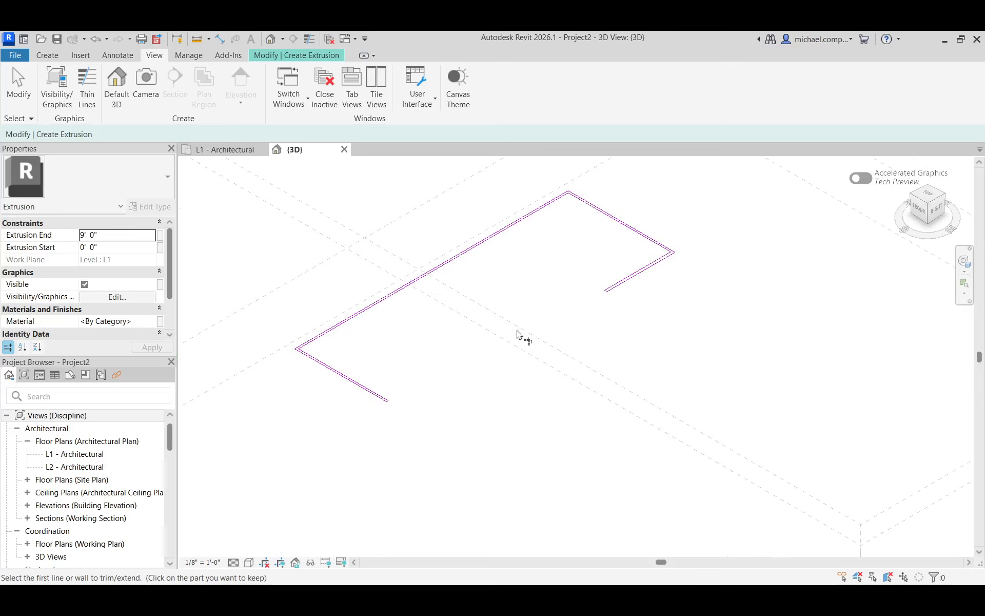
scroll(518, 335, "down", 3)
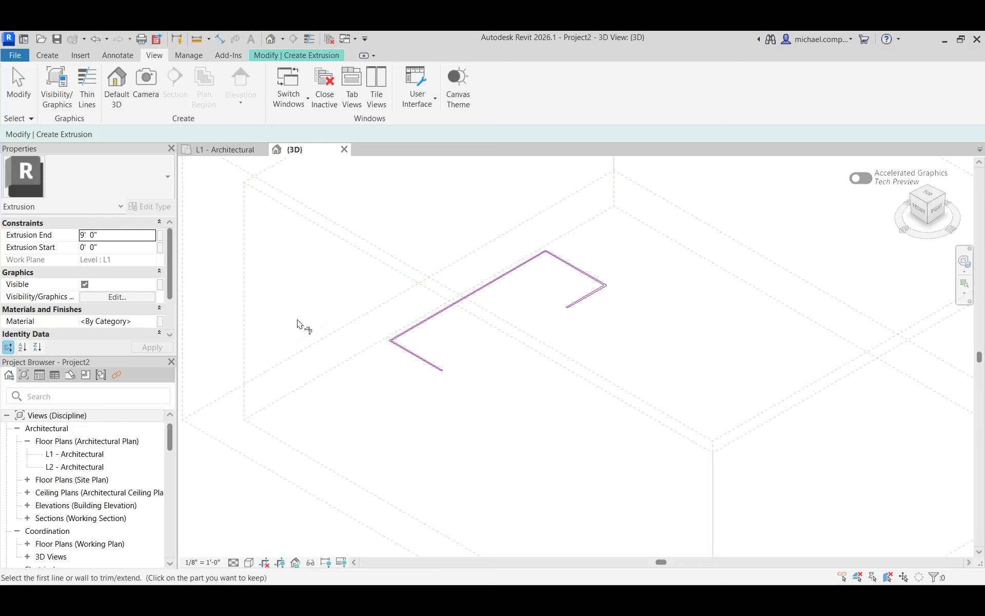
scroll(299, 325, "down", 3)
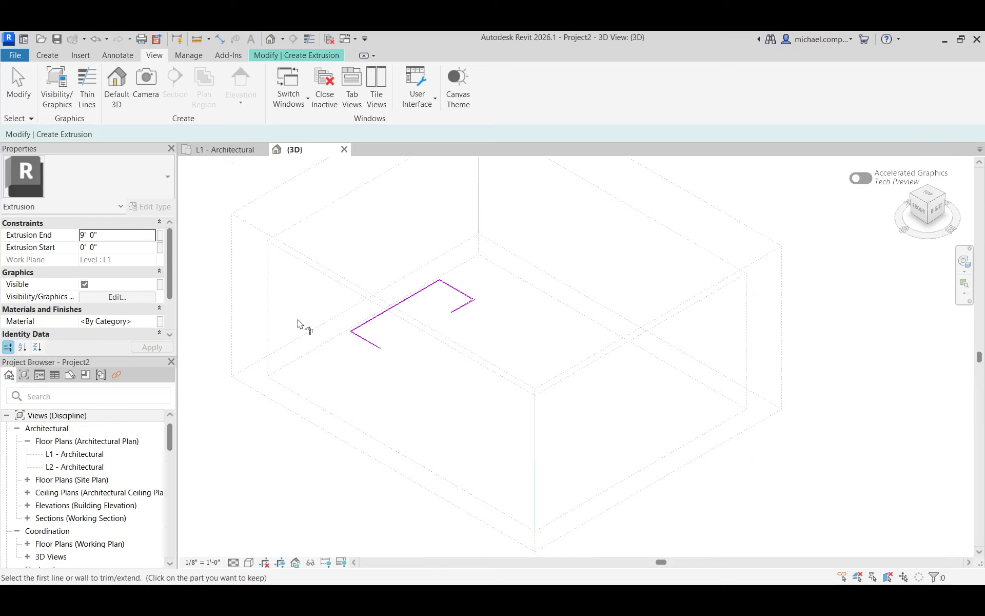
left_click(232, 150)
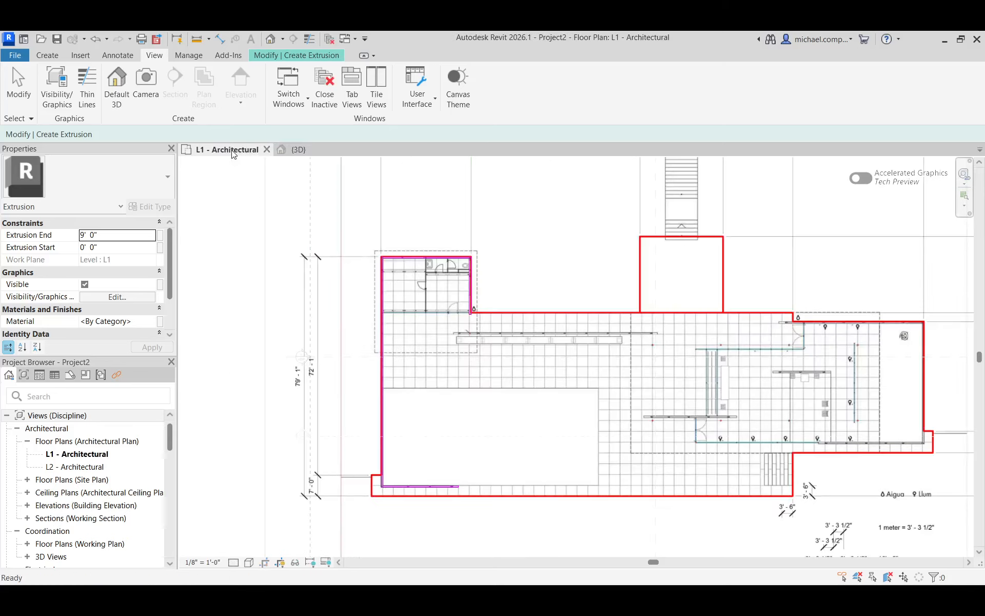
left_click(297, 149)
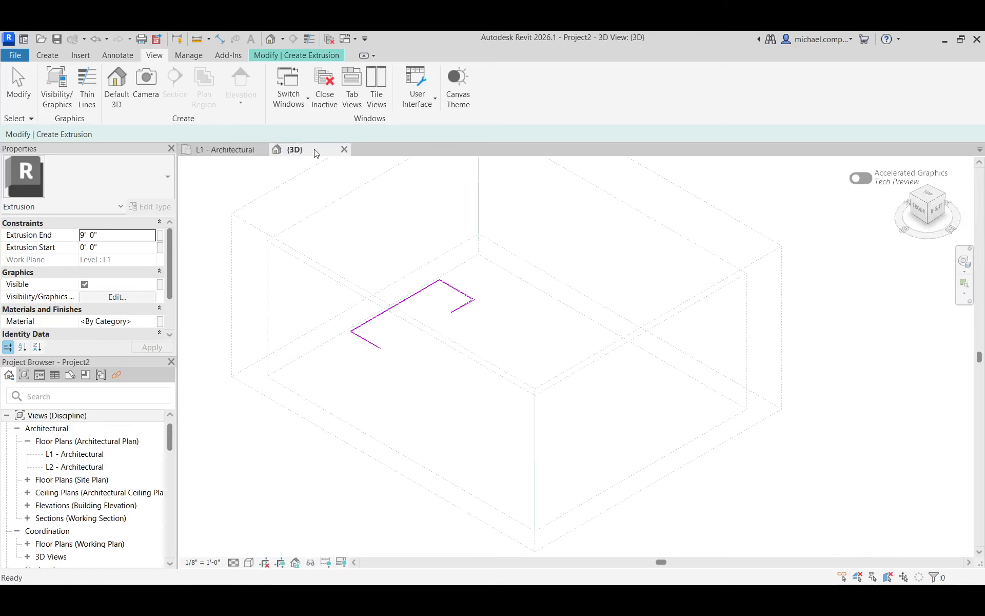
scroll(433, 322, "up", 3)
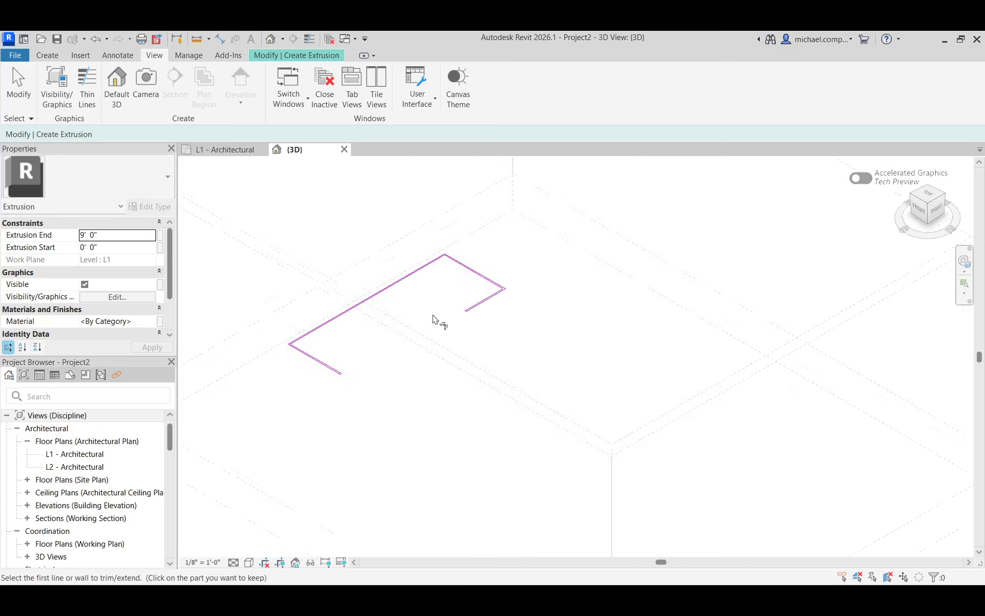
scroll(446, 328, "up", 2)
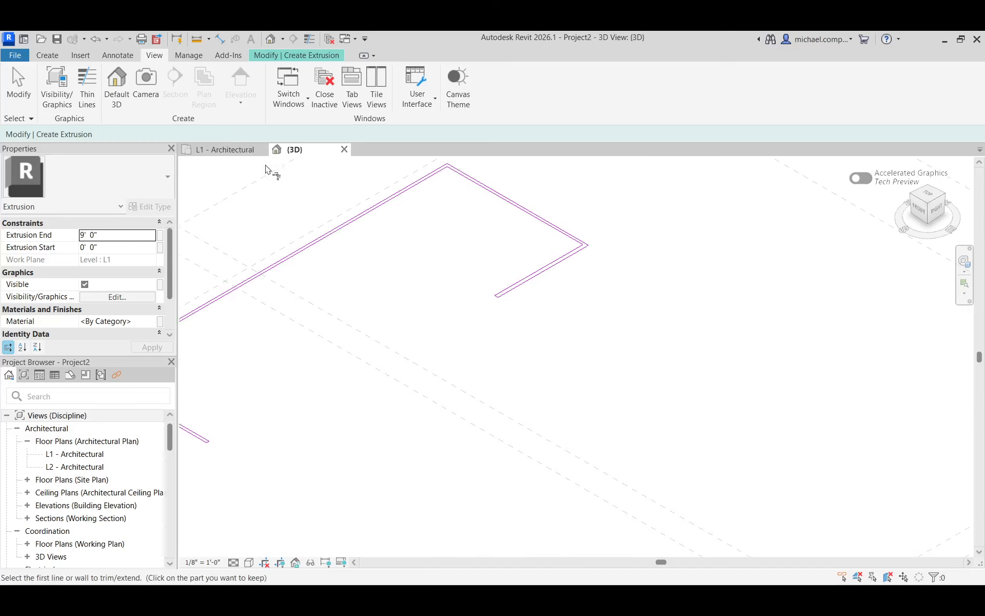
Finish the sketch to extrude the traced walls to 9' 0" and deselect the extrusion
left_click(281, 55)
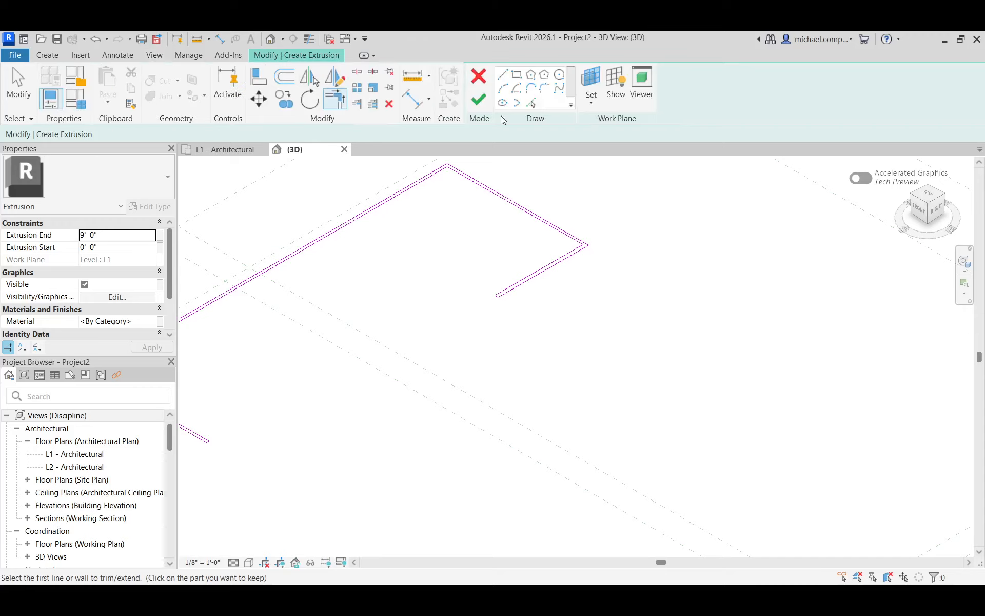
scroll(585, 382, "down", 2)
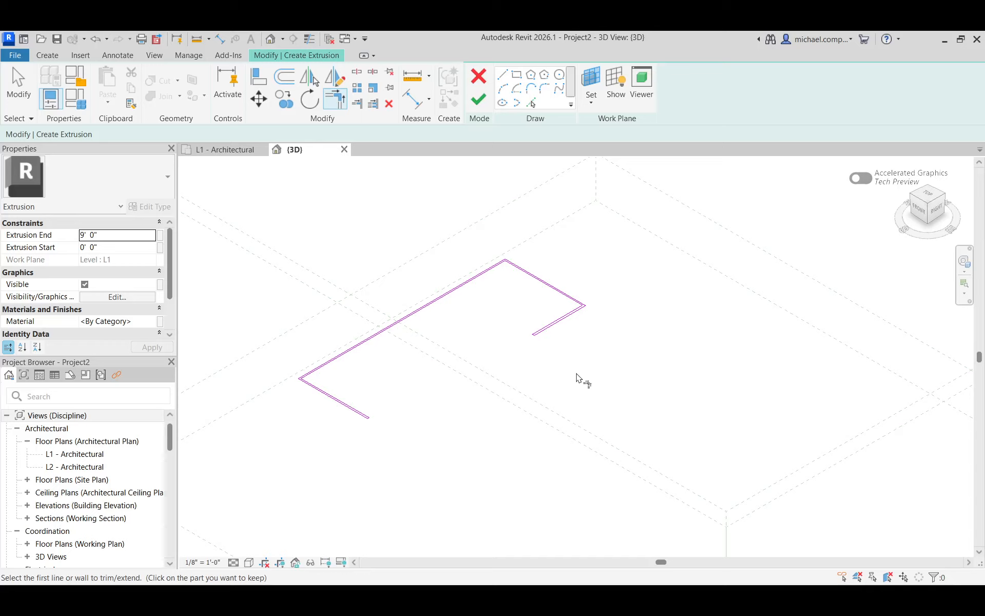
left_click(479, 102)
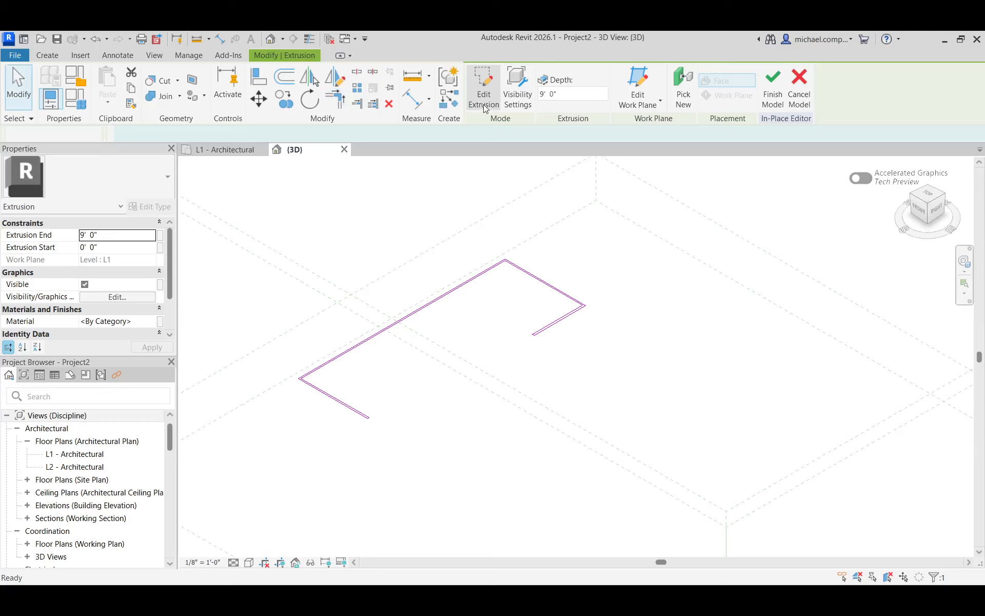
left_click(590, 365)
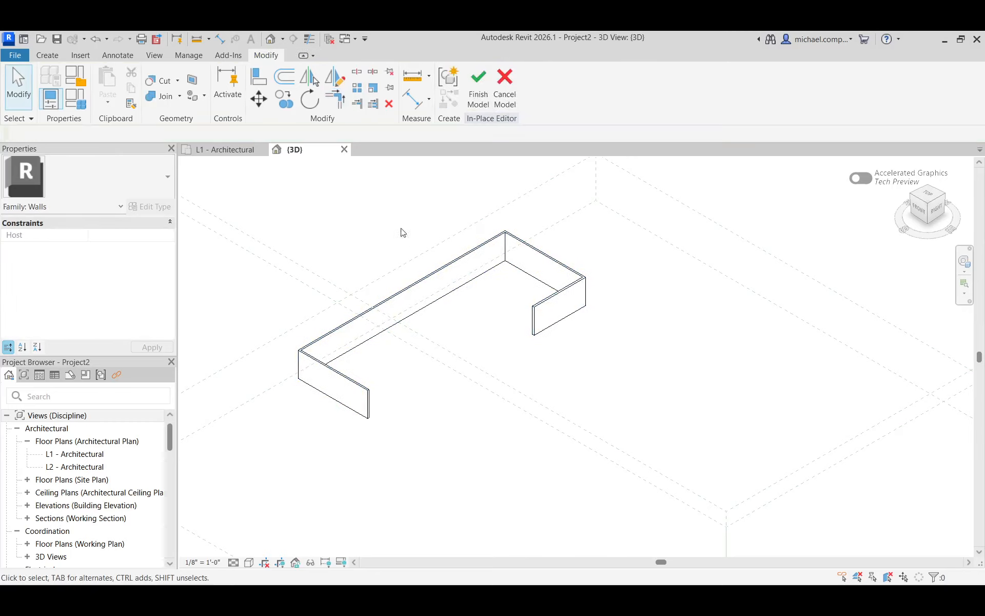
Examine the extruded walls against the PDF in the L1 - Architectural plan, at the room block's wall end and the pool's lower-left corner
left_click(225, 149)
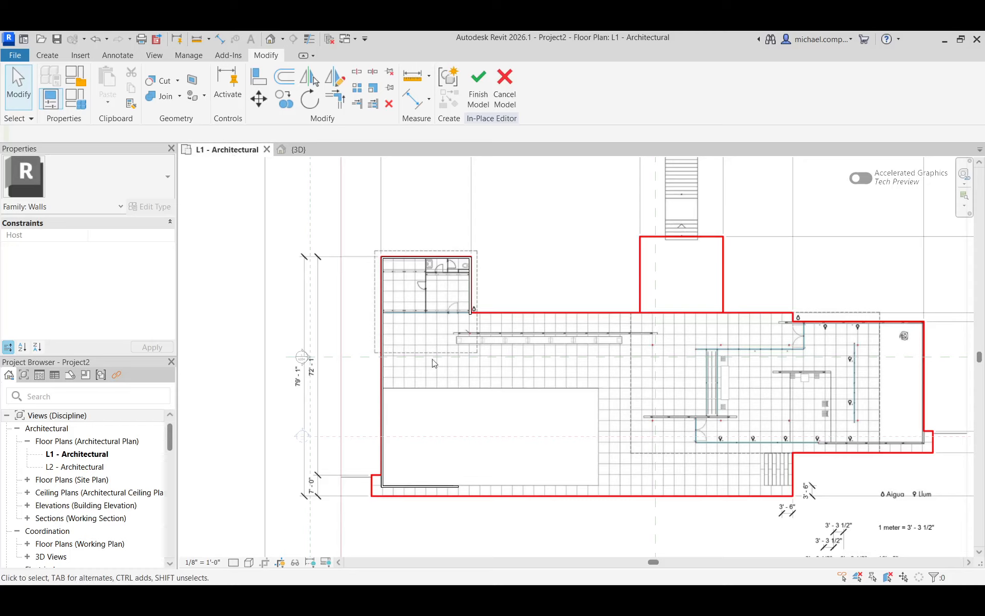
scroll(440, 332, "up", 10)
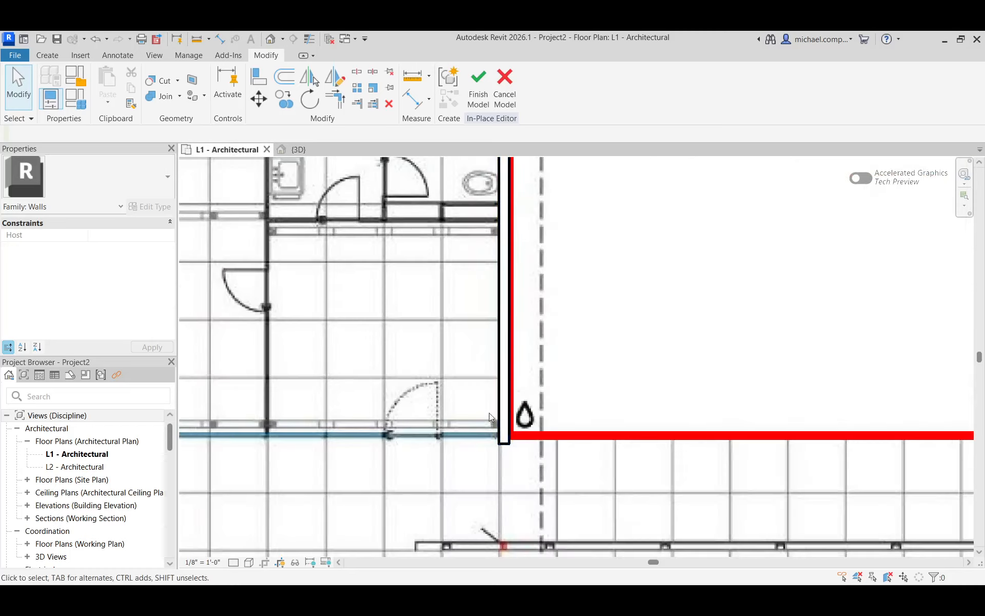
scroll(494, 318, "down", 3)
scroll(508, 377, "up", 5)
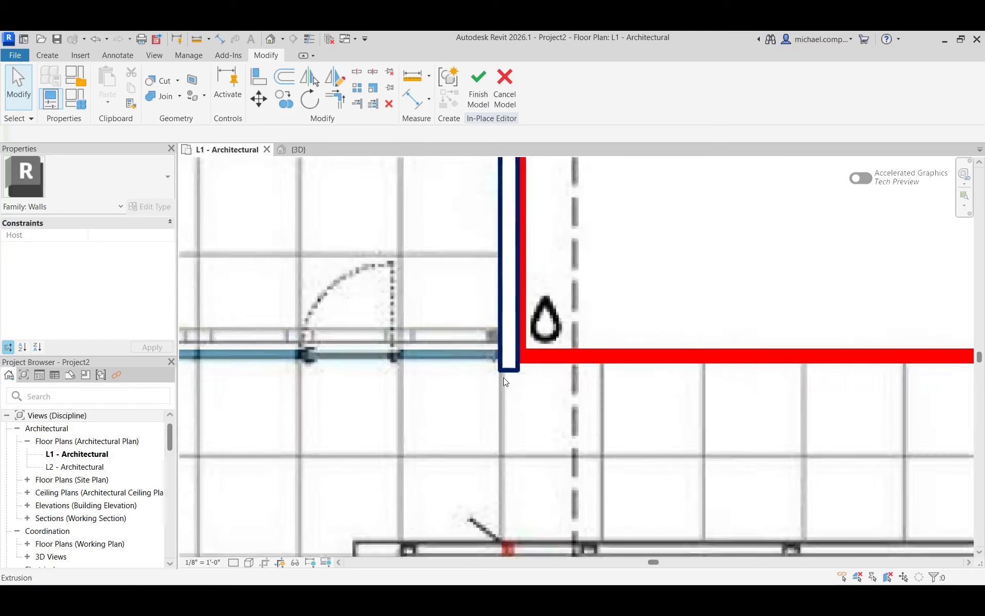
left_click(512, 365)
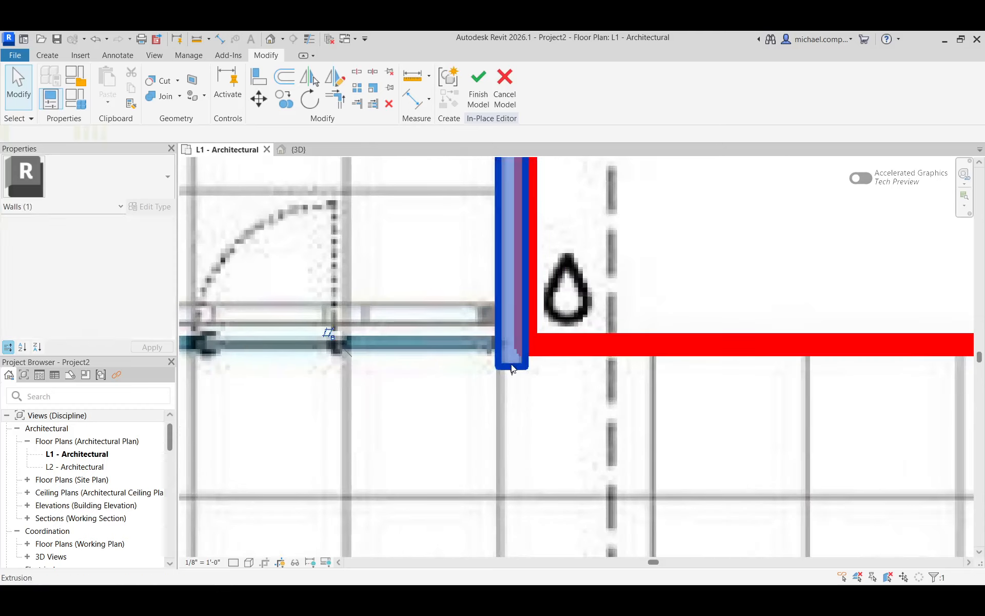
left_click(539, 399)
scroll(498, 311, "down", 3)
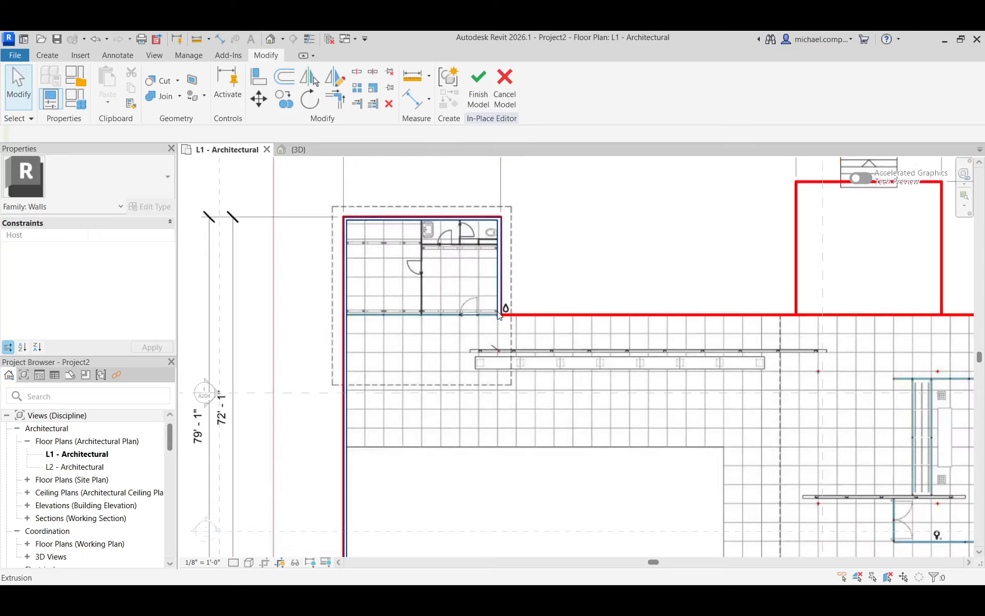
scroll(390, 291, "down", 1)
scroll(399, 241, "down", 3)
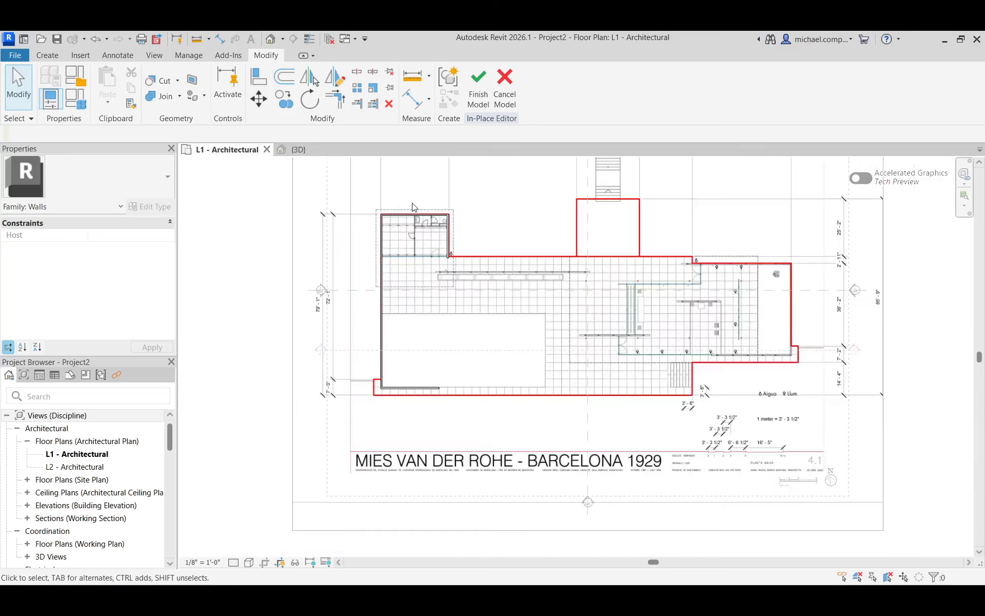
scroll(393, 403, "up", 6)
scroll(413, 369, "up", 3)
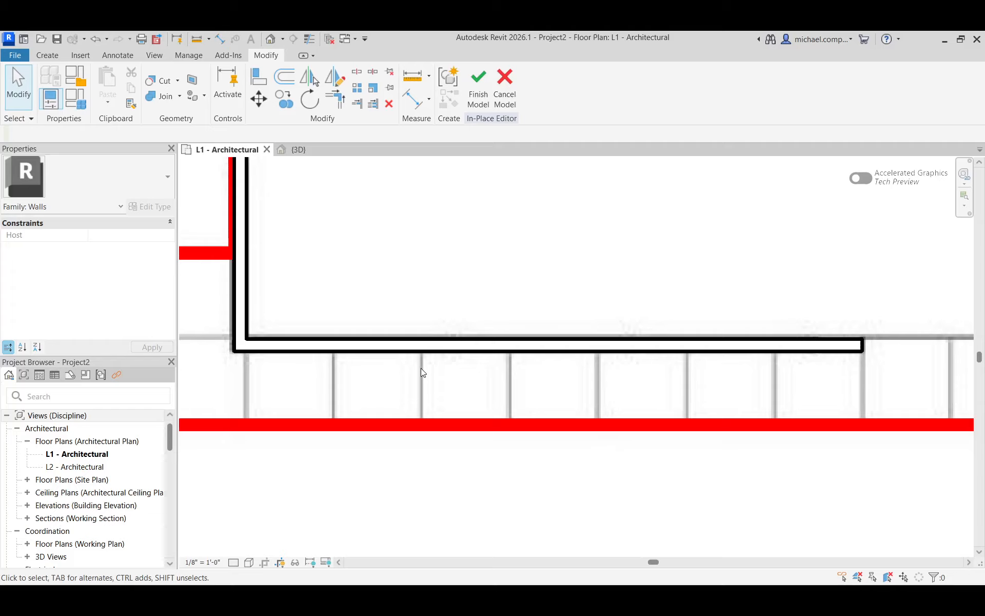
scroll(433, 273, "down", 2)
scroll(346, 314, "up", 2)
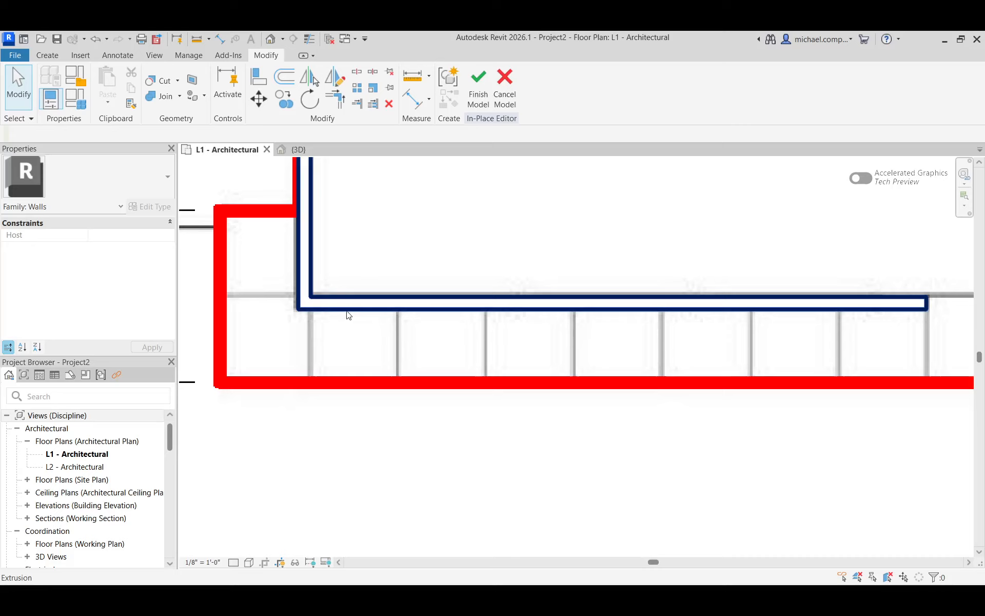
Switch the plan's visual style to Wireframe to see the PDF beneath the walls, and return it to Hidden Line
left_click(250, 563)
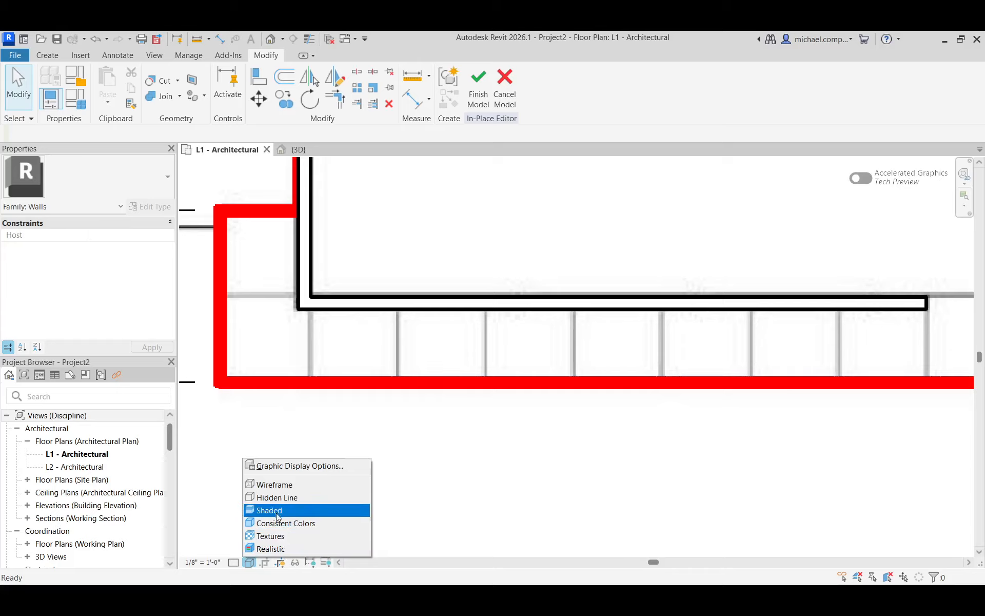
left_click(280, 485)
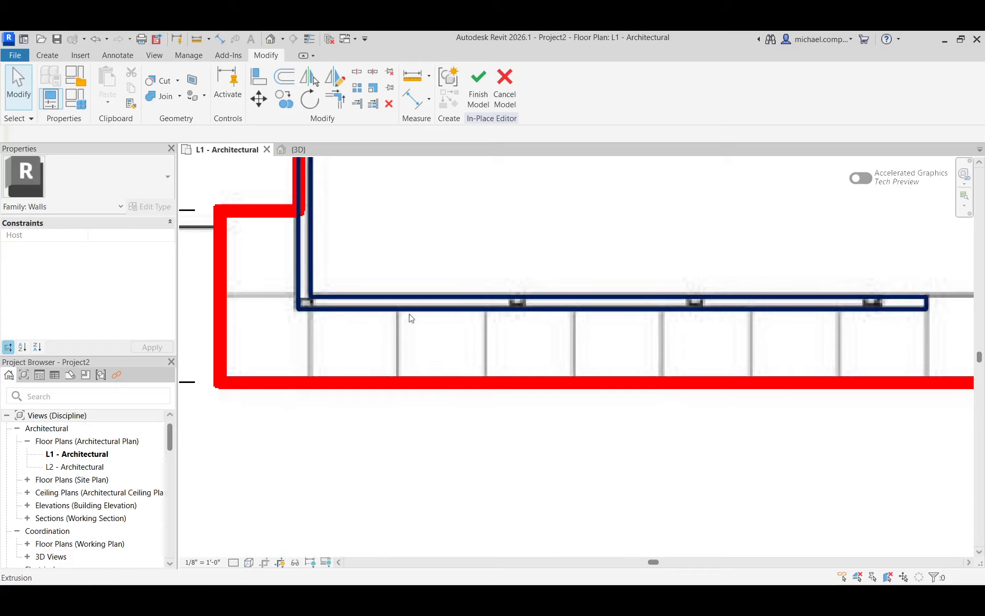
left_click(245, 563)
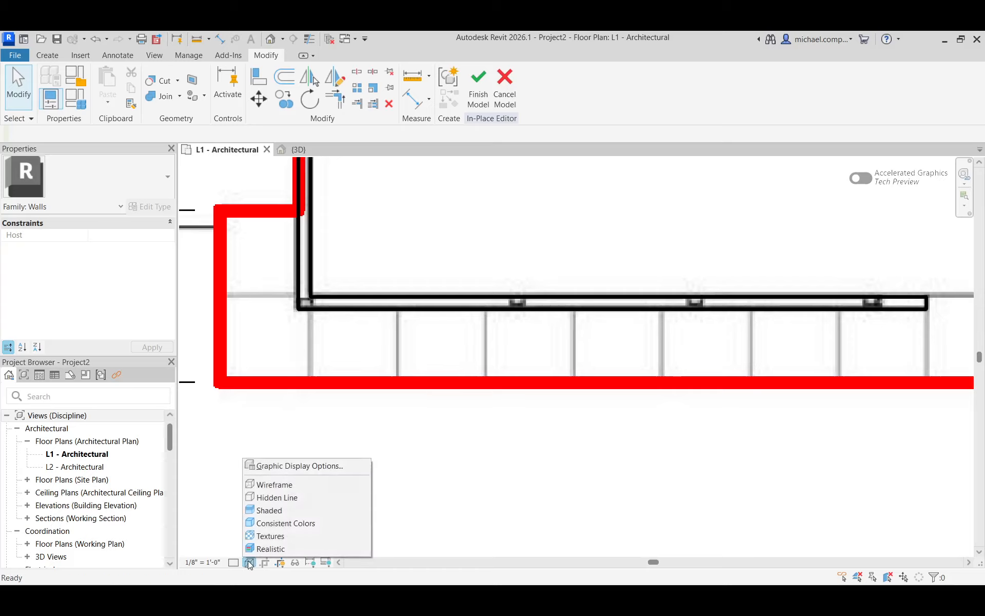
left_click(280, 498)
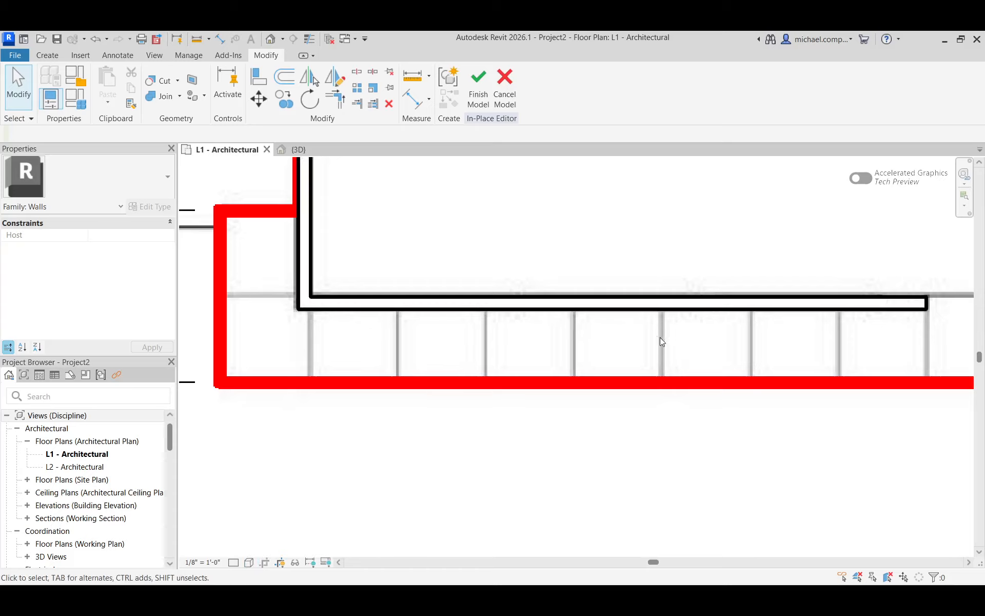
Check the extents of the wall extrusion on the plan and finish the in-place wall model
scroll(429, 442, "down", 6)
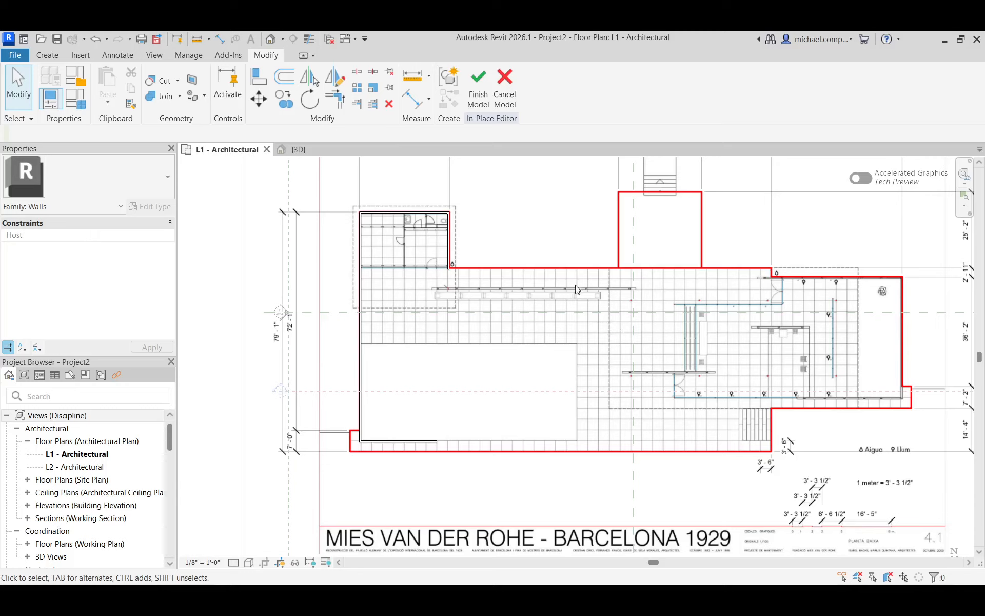
left_click(372, 221)
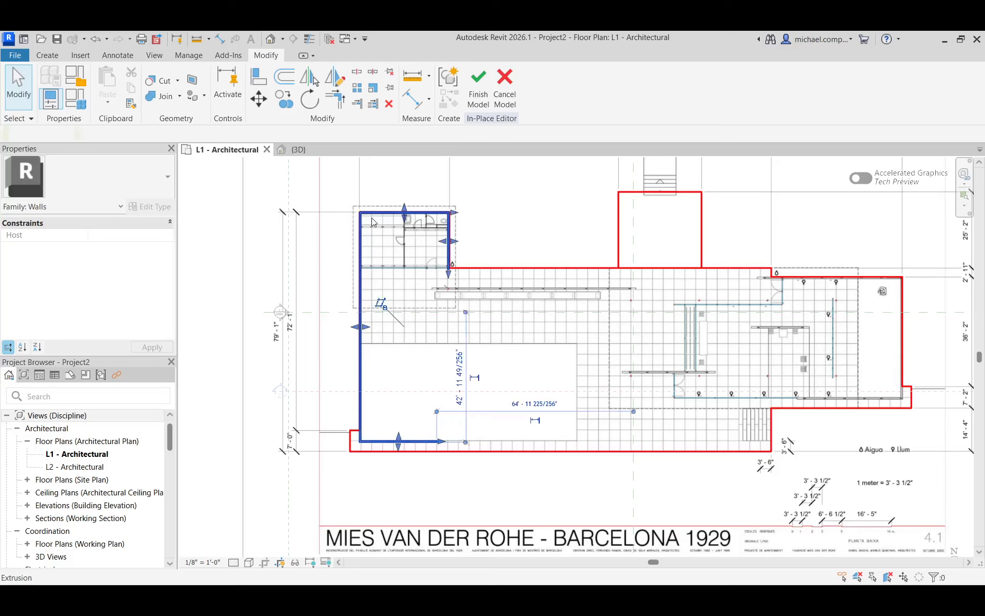
left_click(533, 194)
left_click(480, 105)
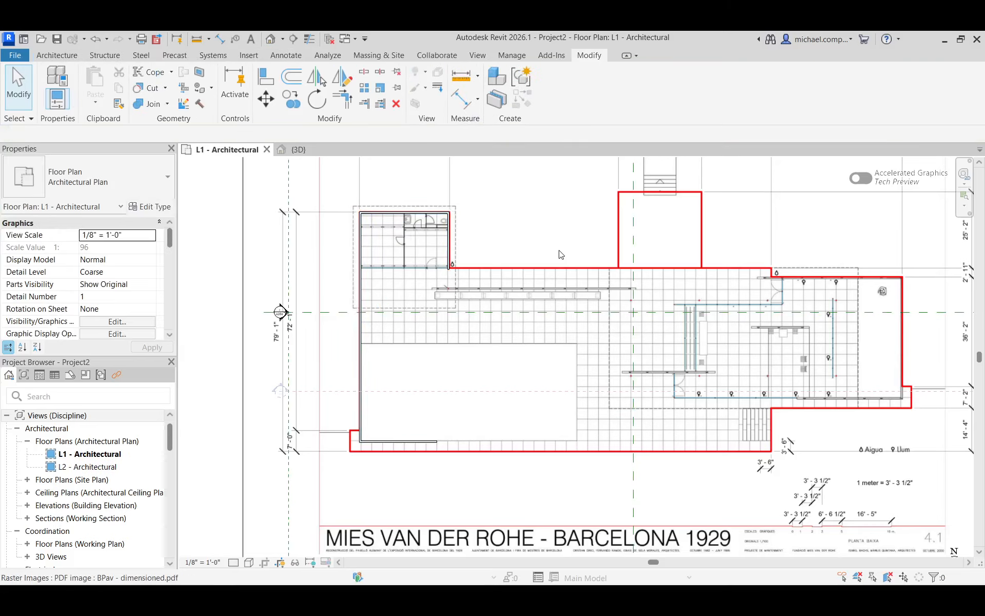
Select the in-place walls in the 3D view and stretch the room block's right-hand wall outward and lengthwise with its shape handles
left_click(309, 152)
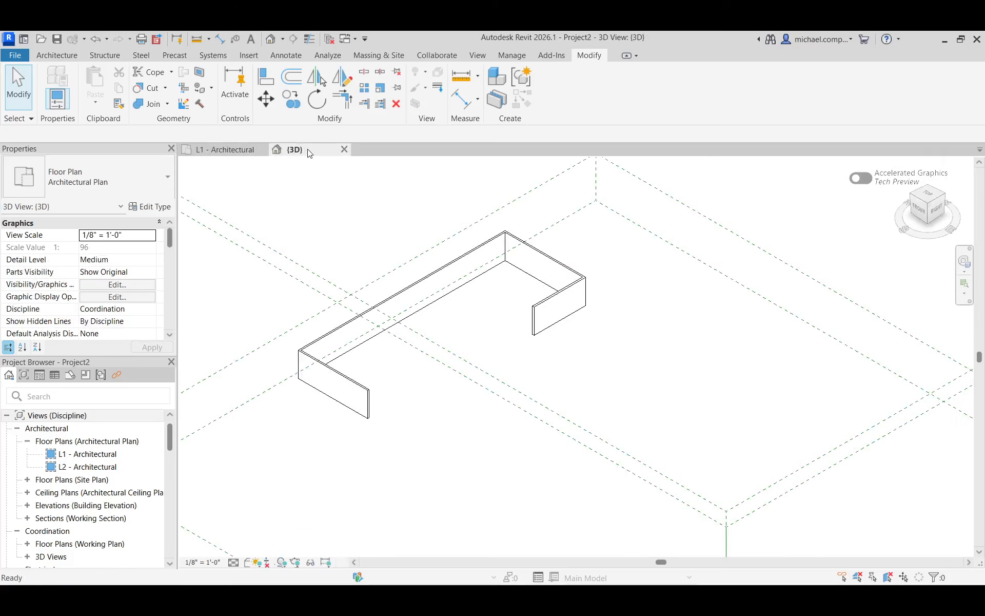
left_click(559, 254)
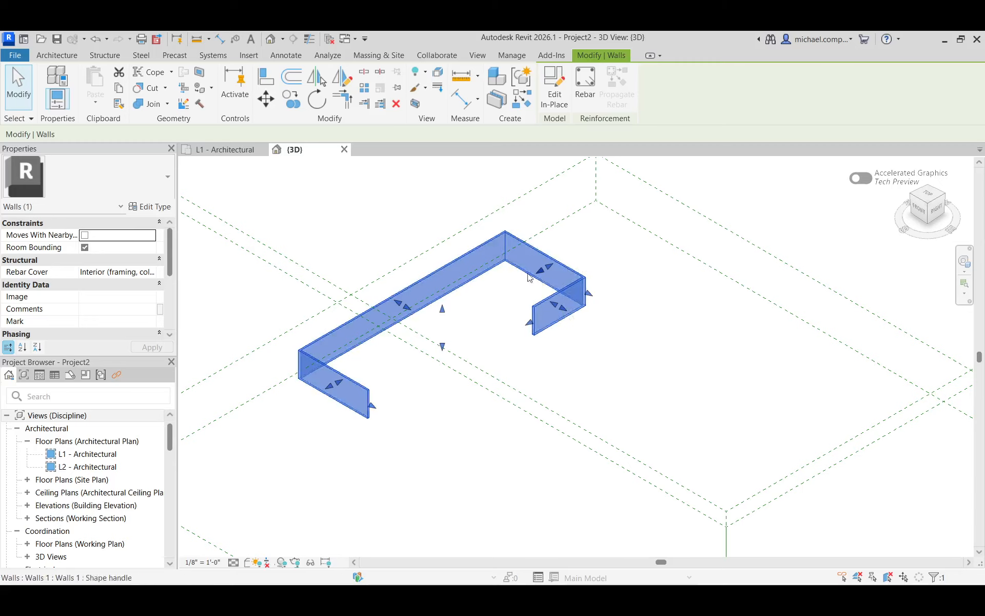
scroll(573, 333, "up", 2)
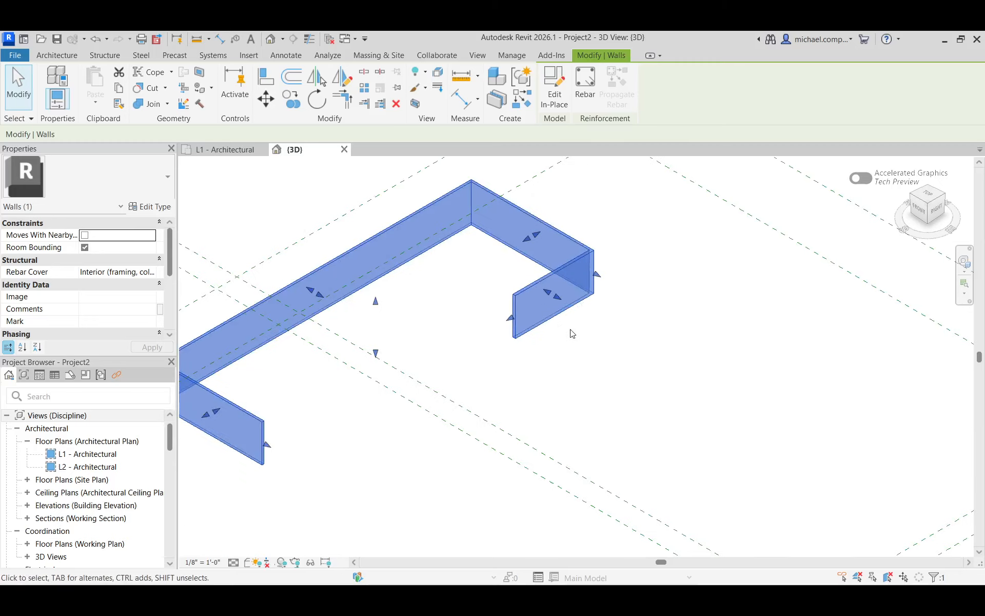
left_click_drag(558, 297, 642, 358)
left_click_drag(559, 355, 513, 378)
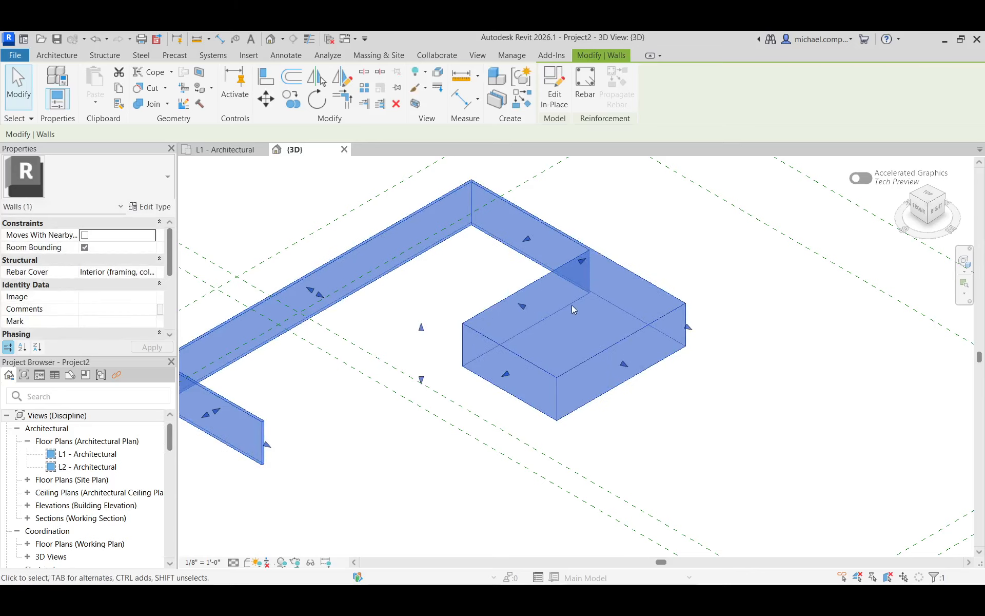
Stretch the room block's end outward and raise the top of the in-place walls with their shape handles in the 3D view
left_click_drag(587, 264, 653, 224)
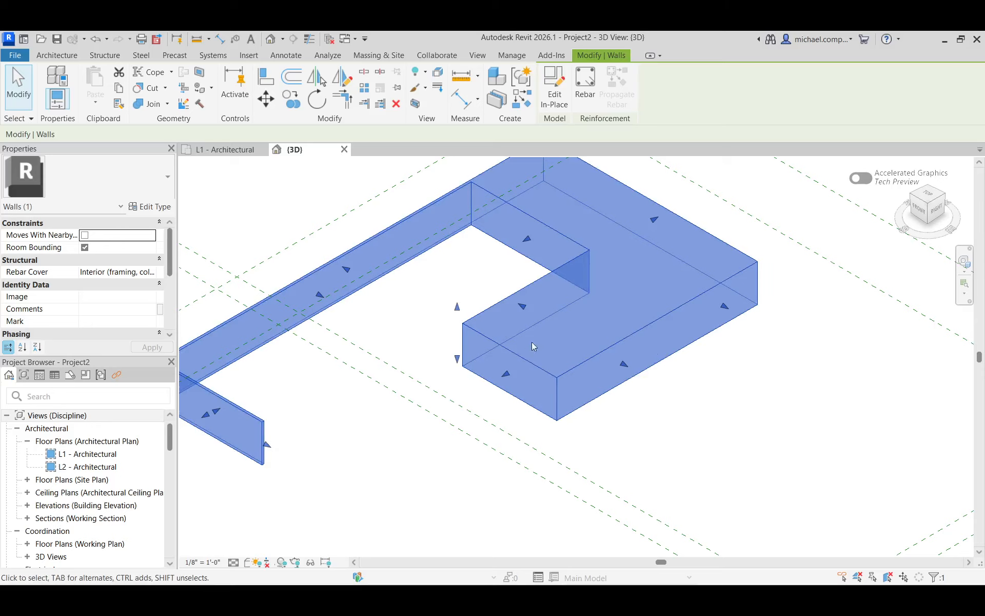
left_click_drag(456, 307, 464, 276)
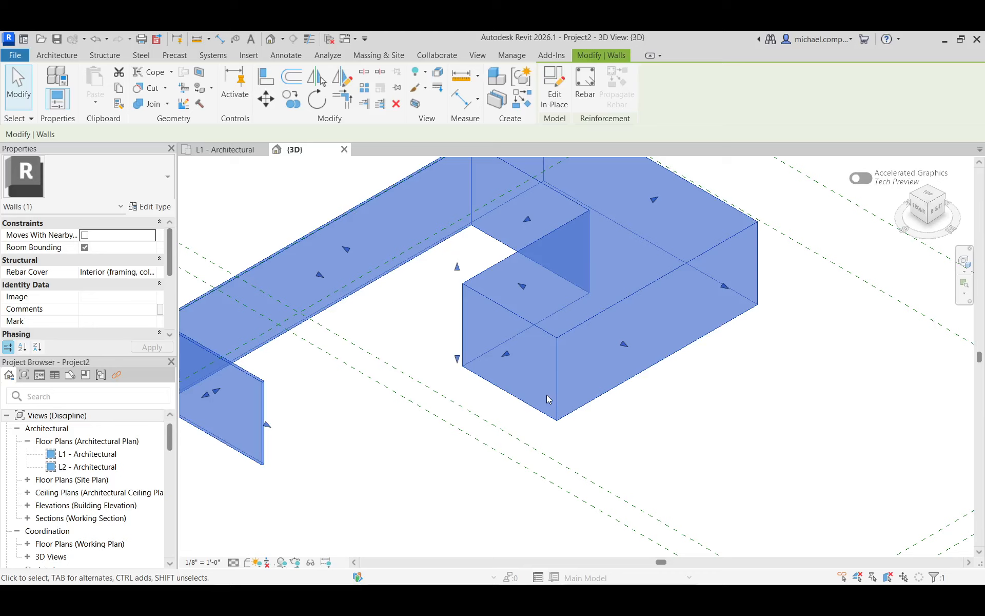
left_click(622, 419)
Undo the shape-handle changes to the walls and finish the reopened in-place wall model
key("ctrl+z")
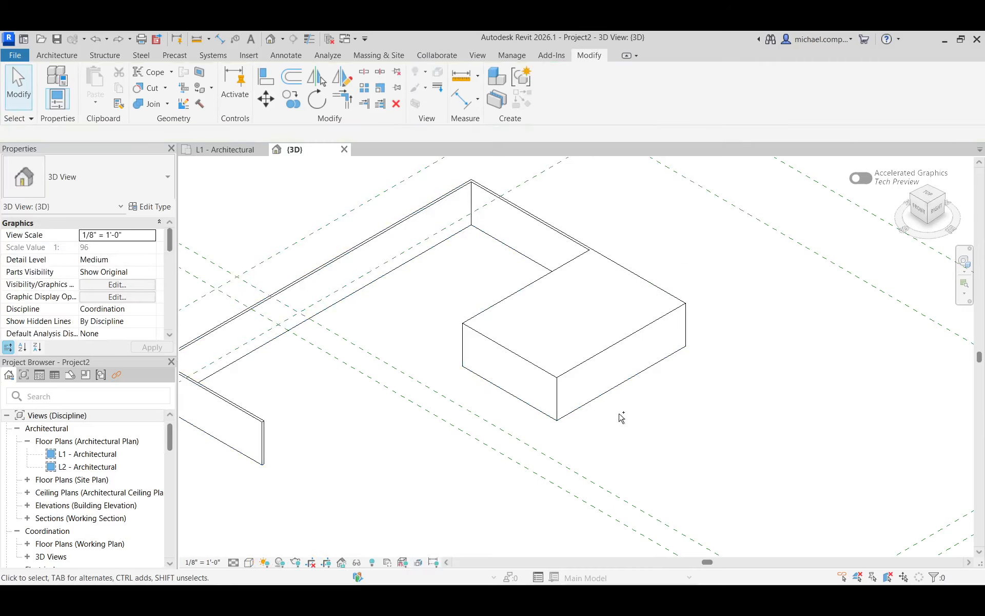
key("ctrl+z")
key("ctrl+z")
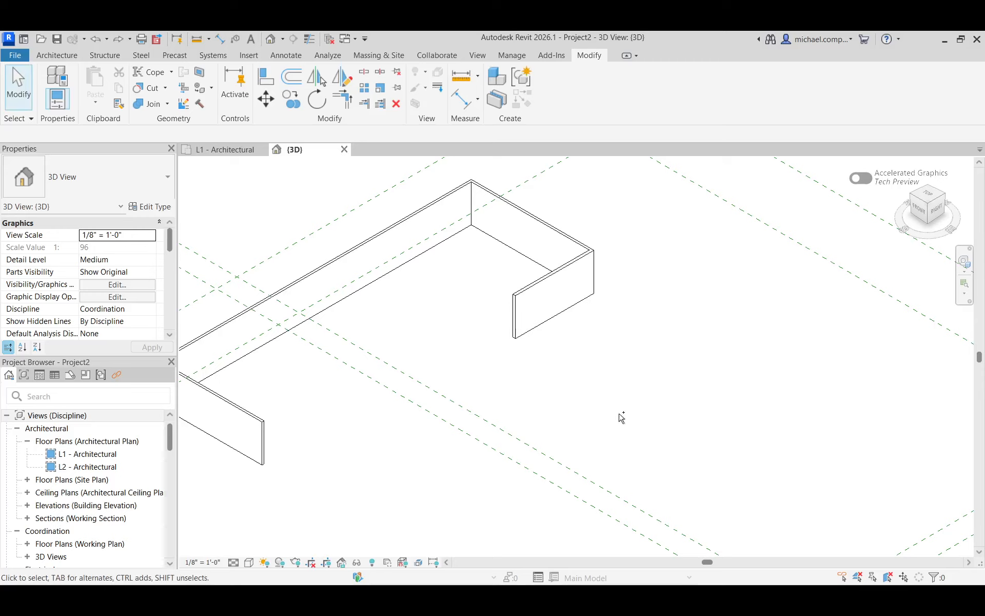
key("ctrl+z")
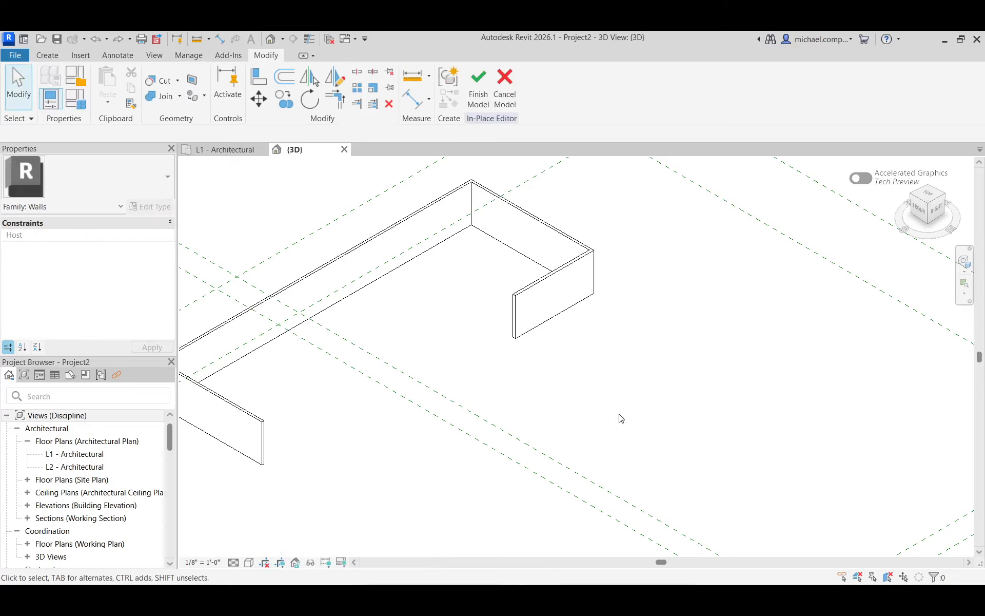
left_click(483, 102)
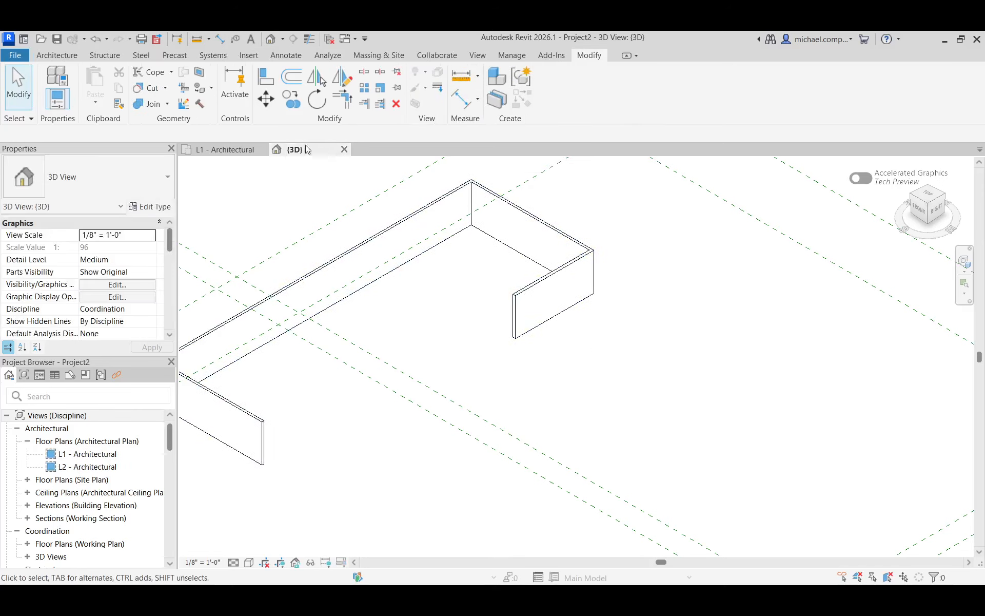
Bring up the L1 - Architectural plan and tile it side by side with the 3D view
left_click(241, 150)
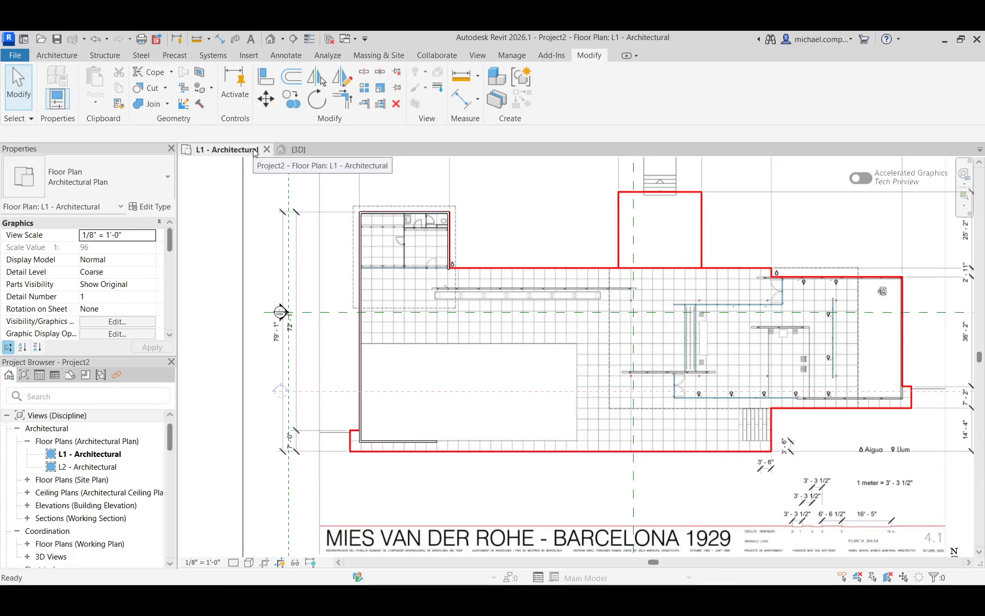
left_click(475, 57)
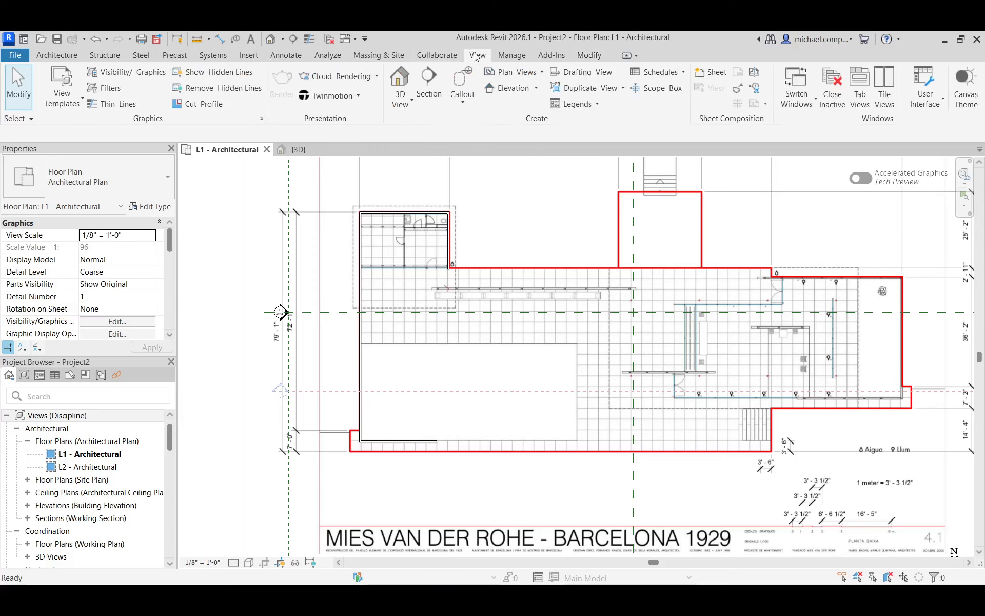
left_click(885, 105)
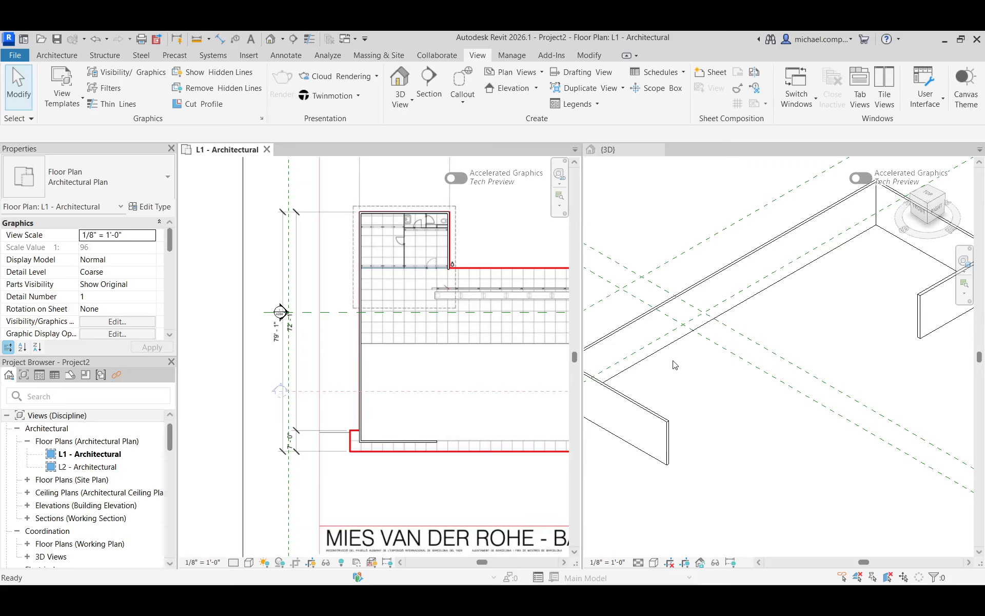
Select the in-place walls at the room block's wall end in the plan and open them for in-place editing
left_click(400, 357)
scroll(285, 344, "down", 3)
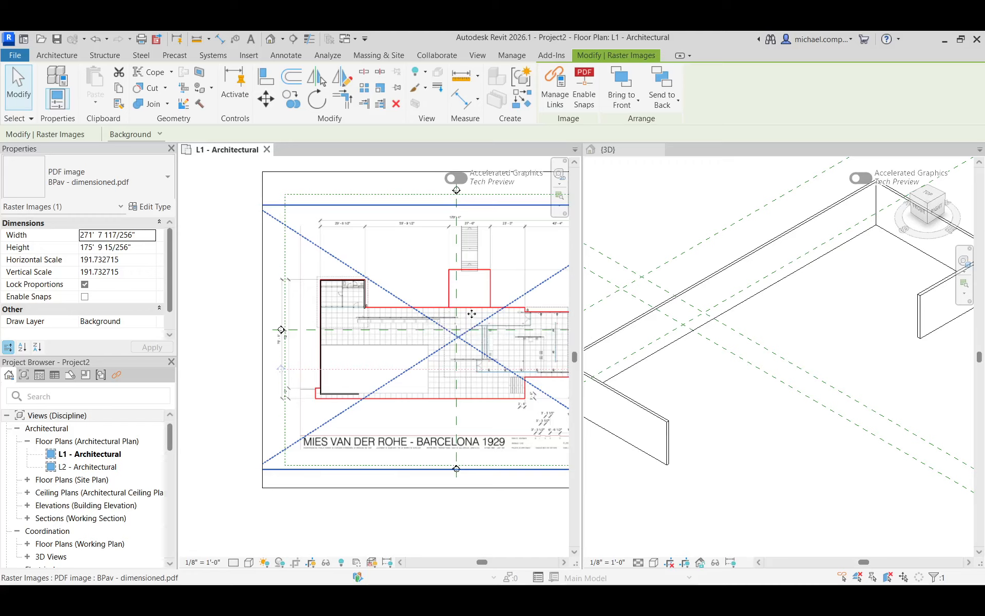
scroll(370, 321, "up", 4)
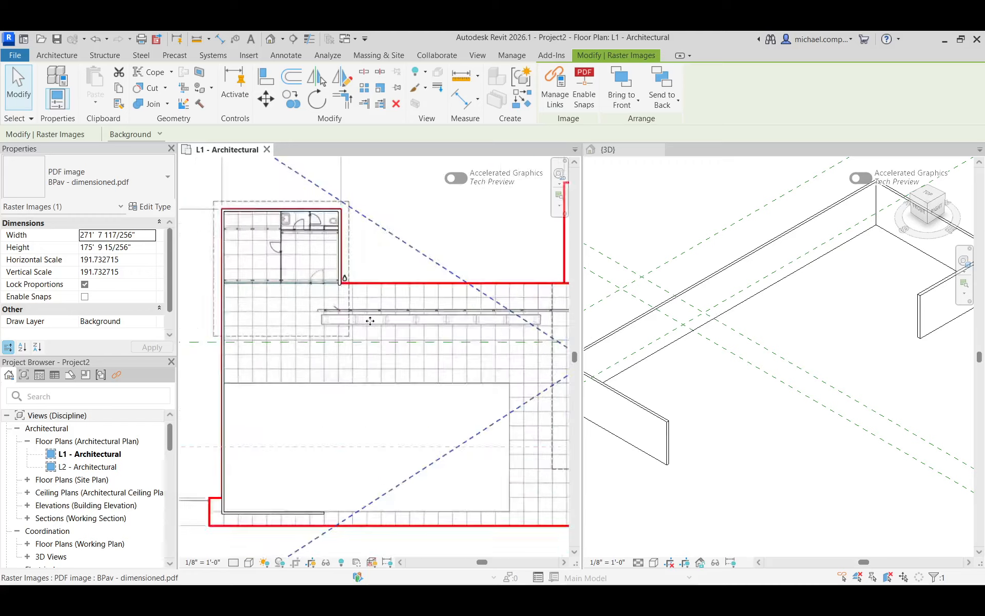
scroll(340, 318, "up", 3)
key("Escape")
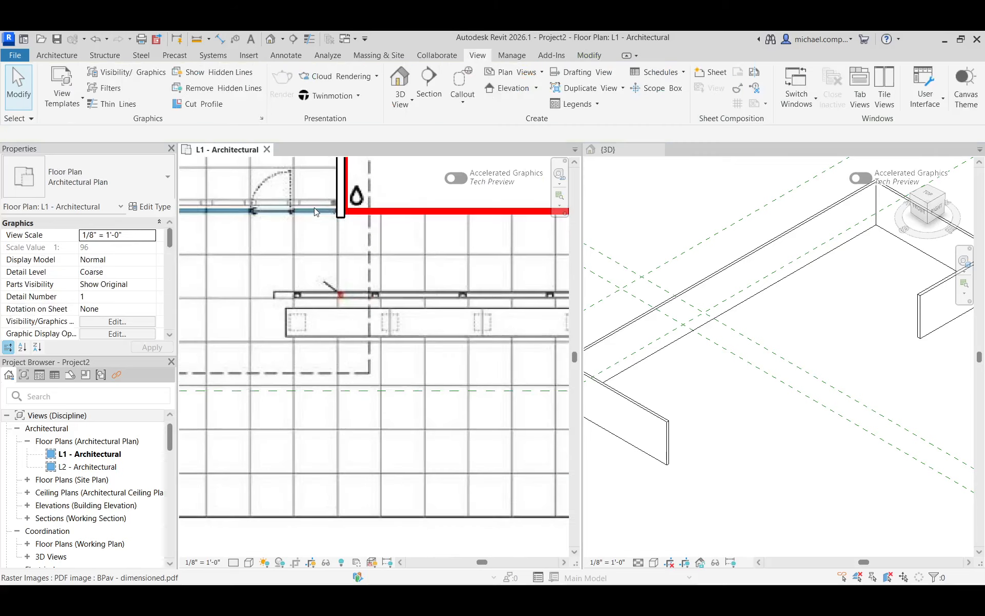
left_click(339, 213)
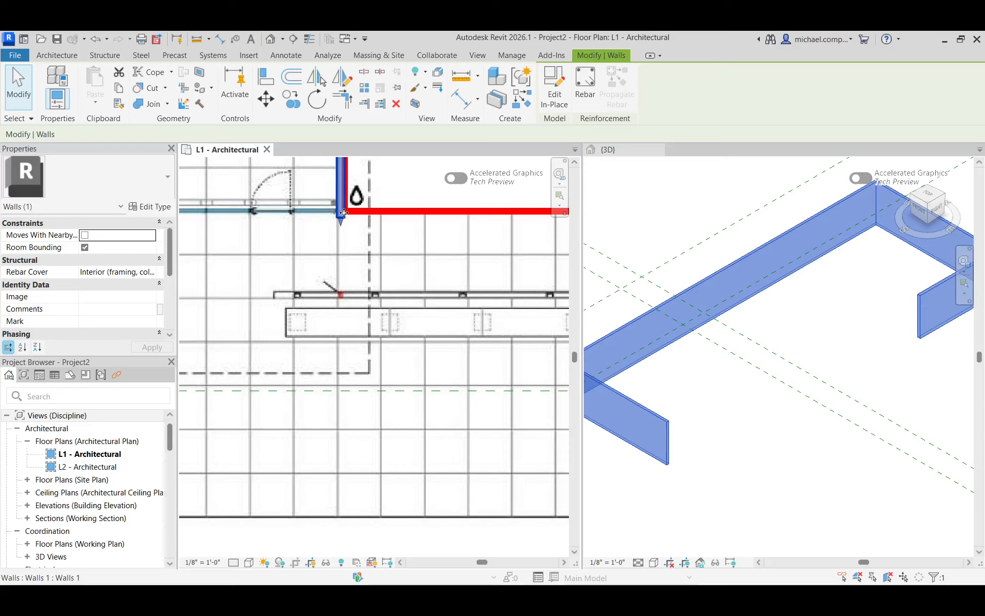
left_click(554, 88)
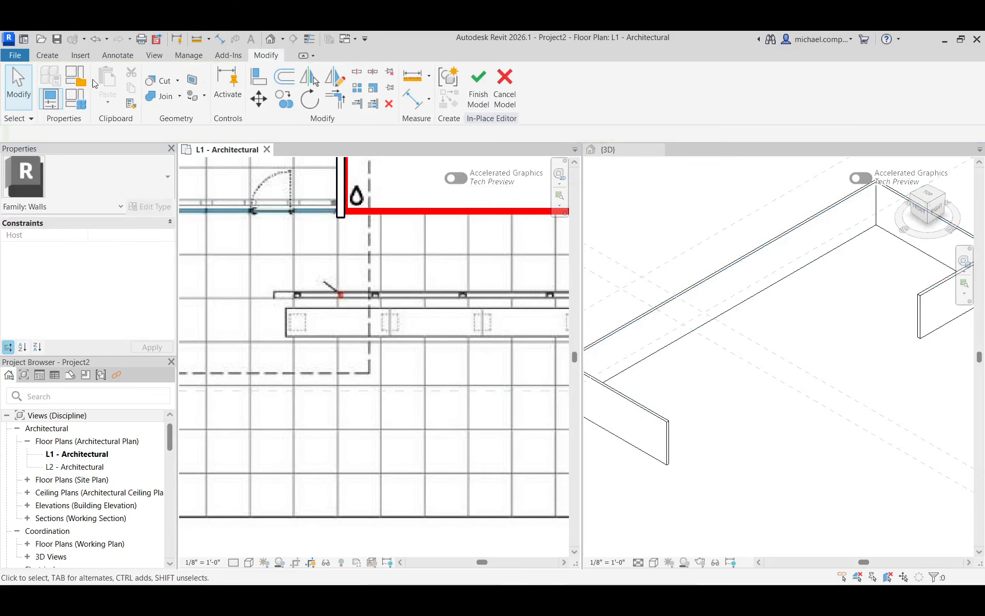
Start a new extrusion and trace a rectangle over the long freestanding wall behind the bench on the PDF
left_click(47, 54)
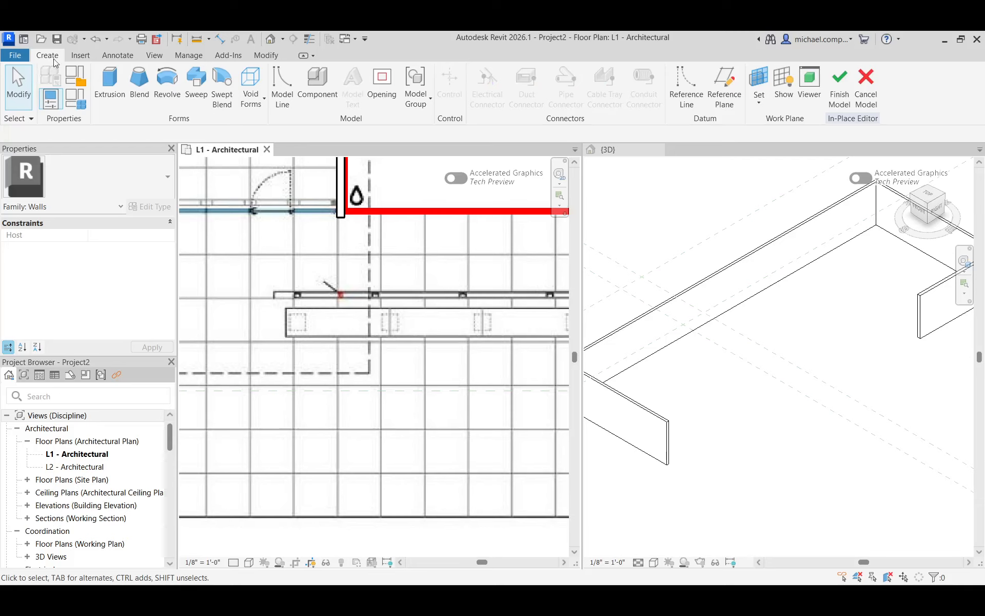
left_click(110, 85)
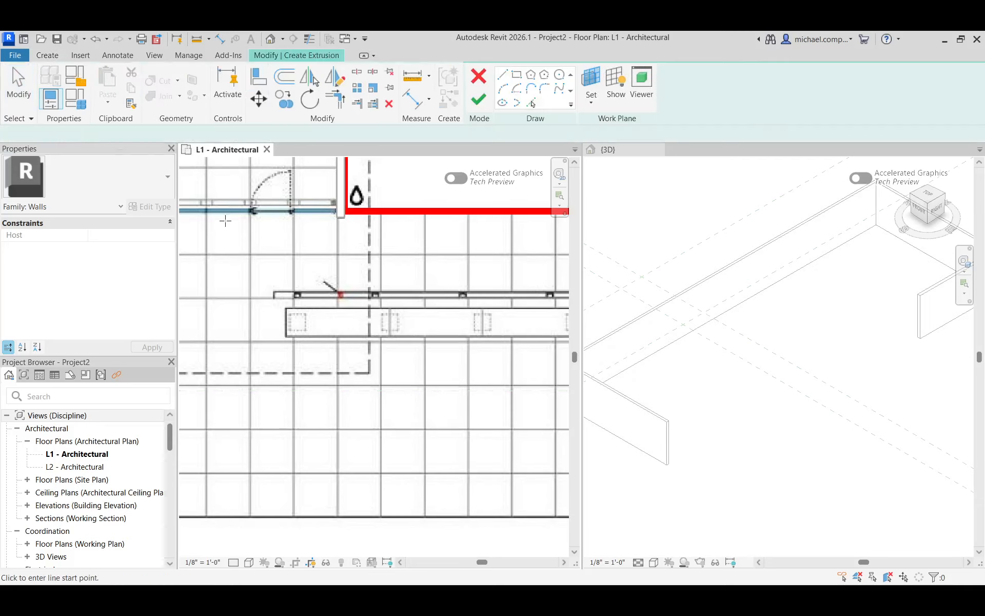
left_click(517, 74)
scroll(365, 278, "up", 6)
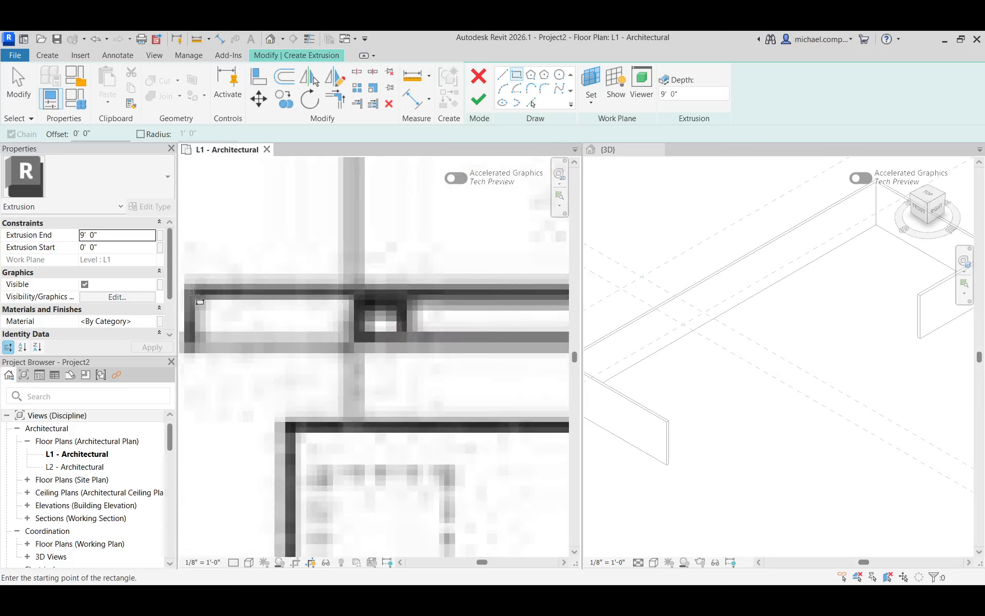
left_click(194, 291)
scroll(206, 290, "down", 5)
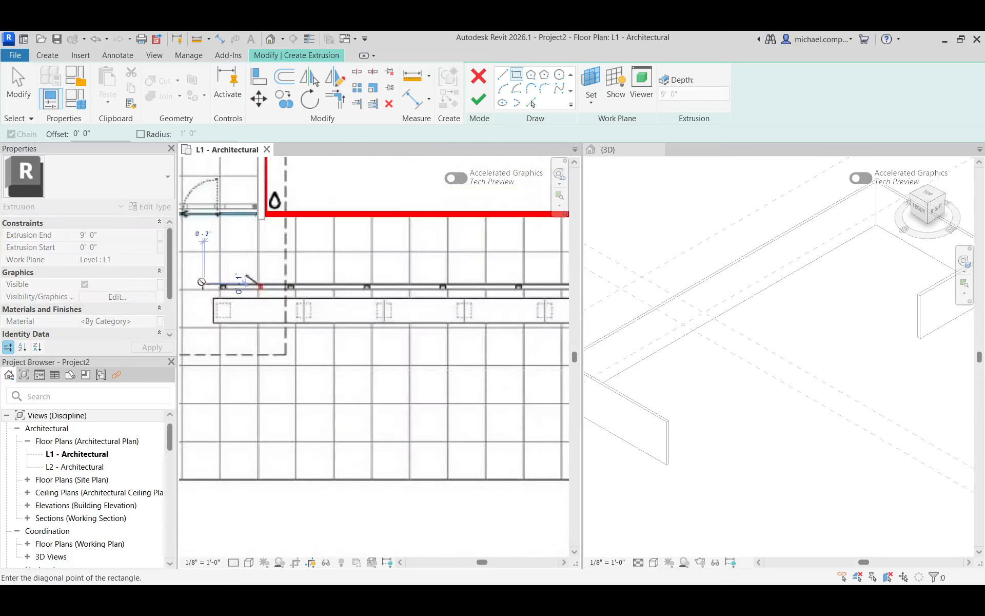
scroll(214, 281, "down", 5)
scroll(453, 281, "up", 10)
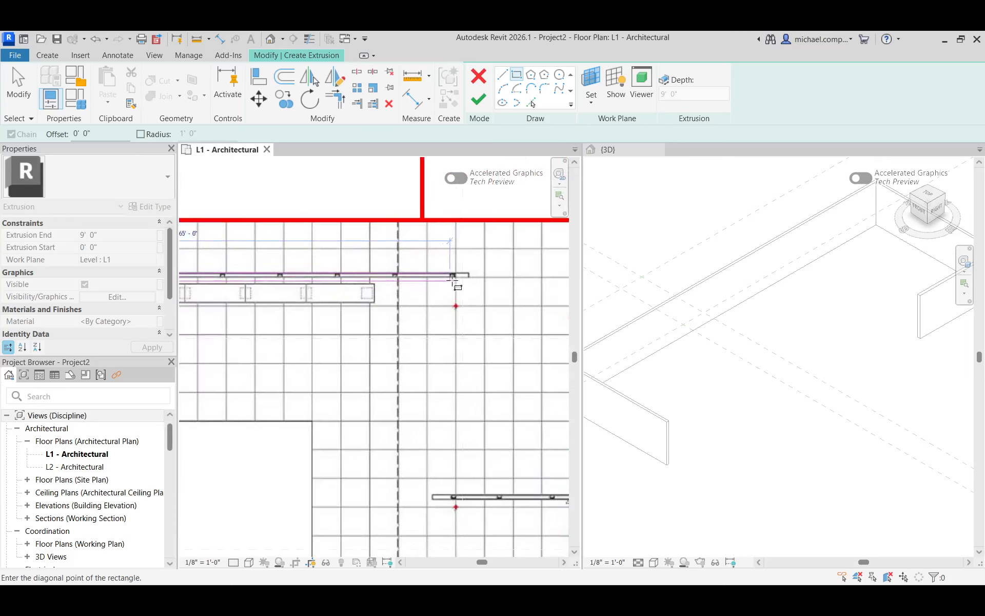
scroll(480, 277, "up", 8)
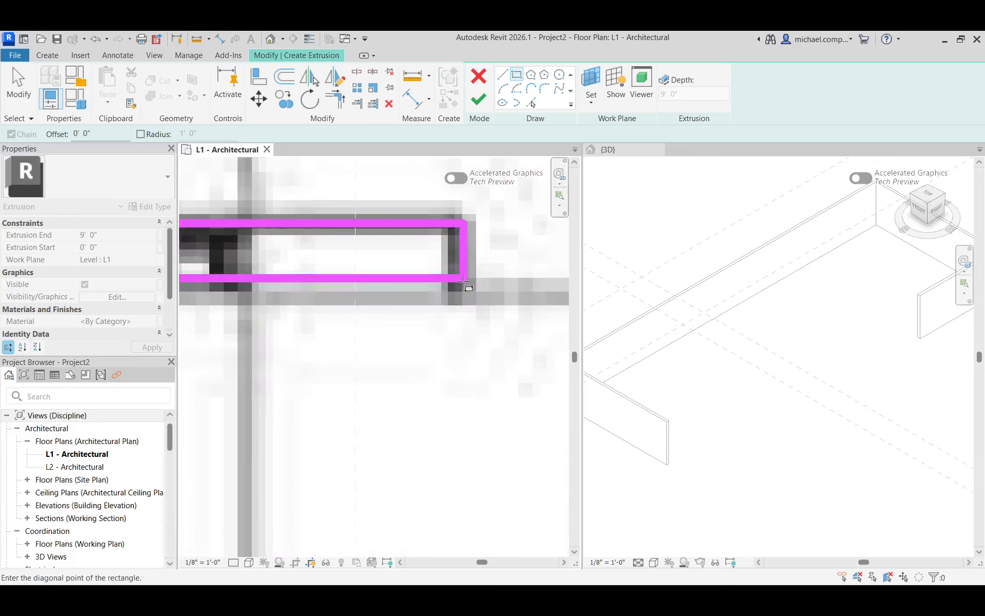
left_click(455, 290)
Finish the freestanding wall's sketch as a 9' 0" extrusion and check it in the 3D view
scroll(462, 293, "down", 10)
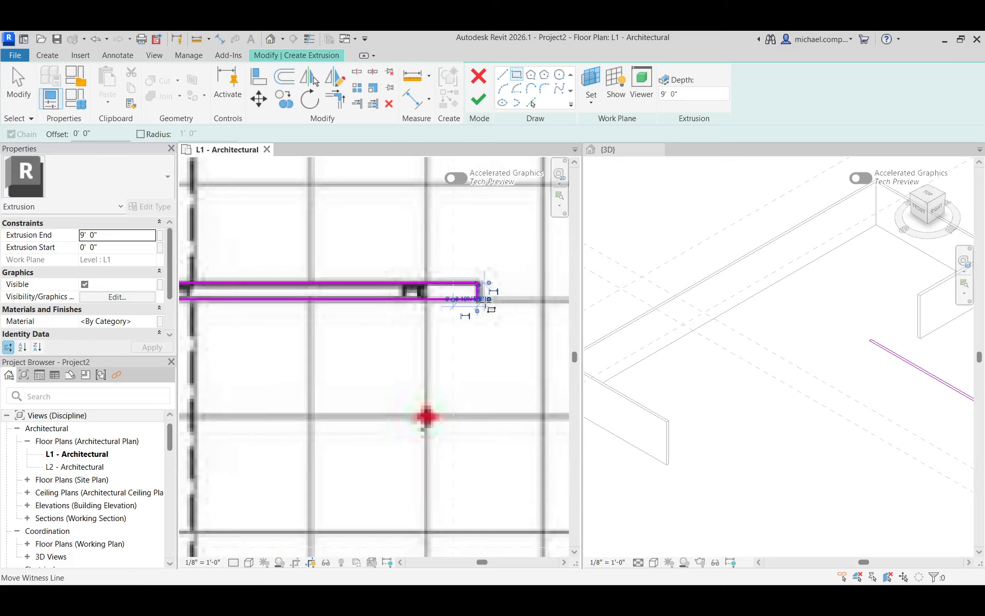
scroll(484, 300, "down", 10)
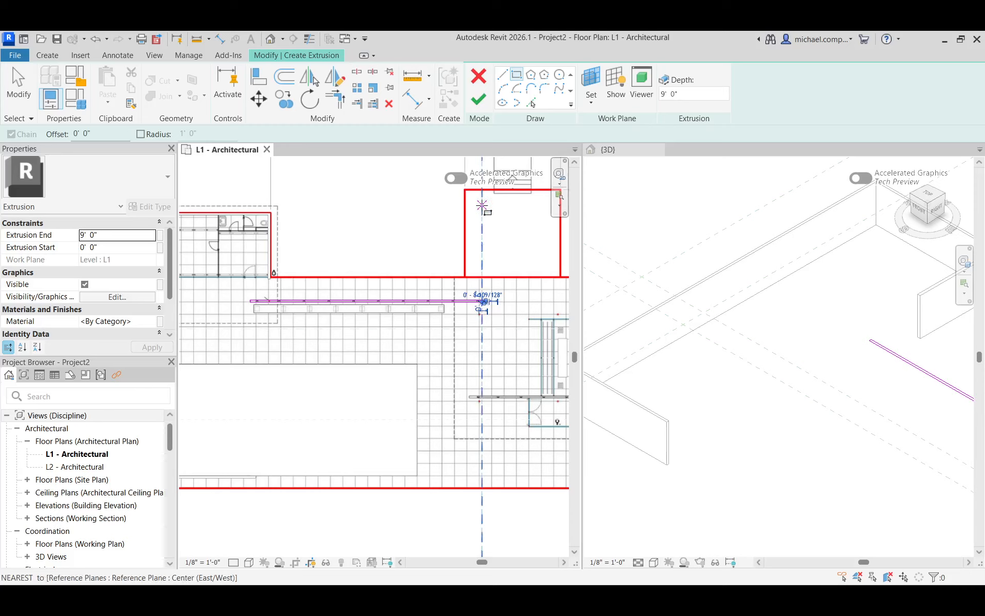
left_click(479, 101)
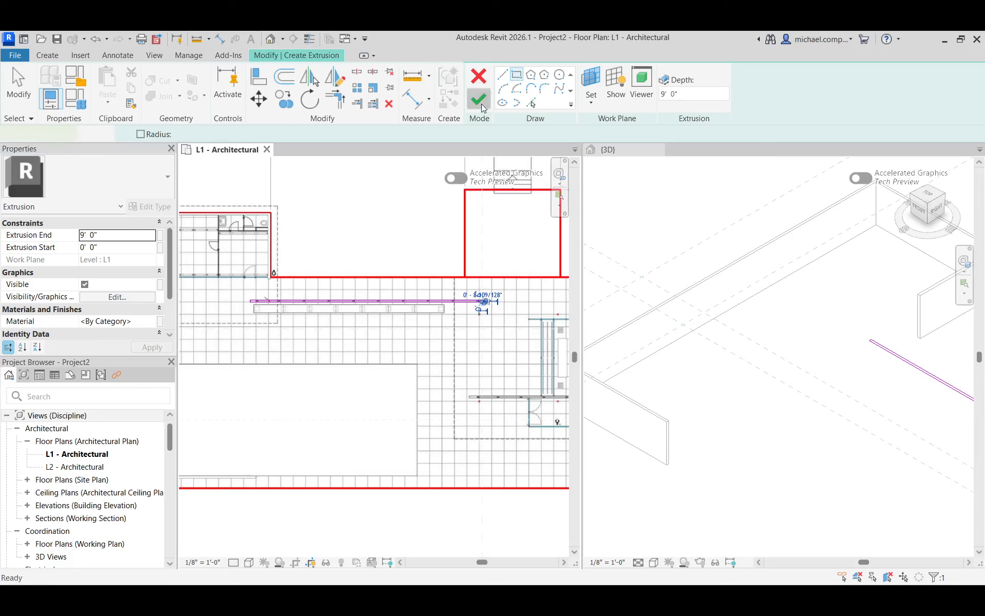
left_click(852, 288)
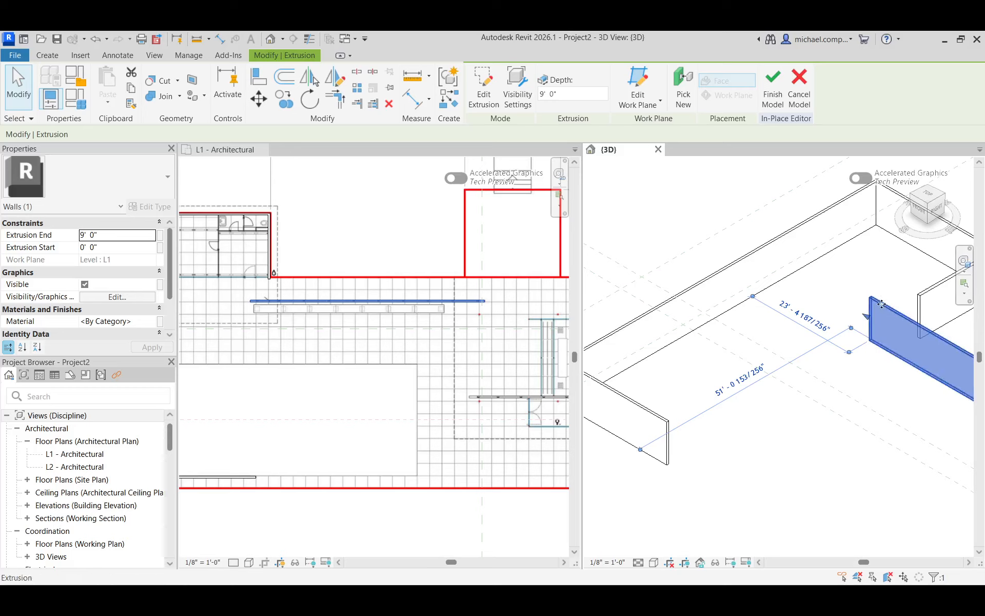
left_click(874, 378)
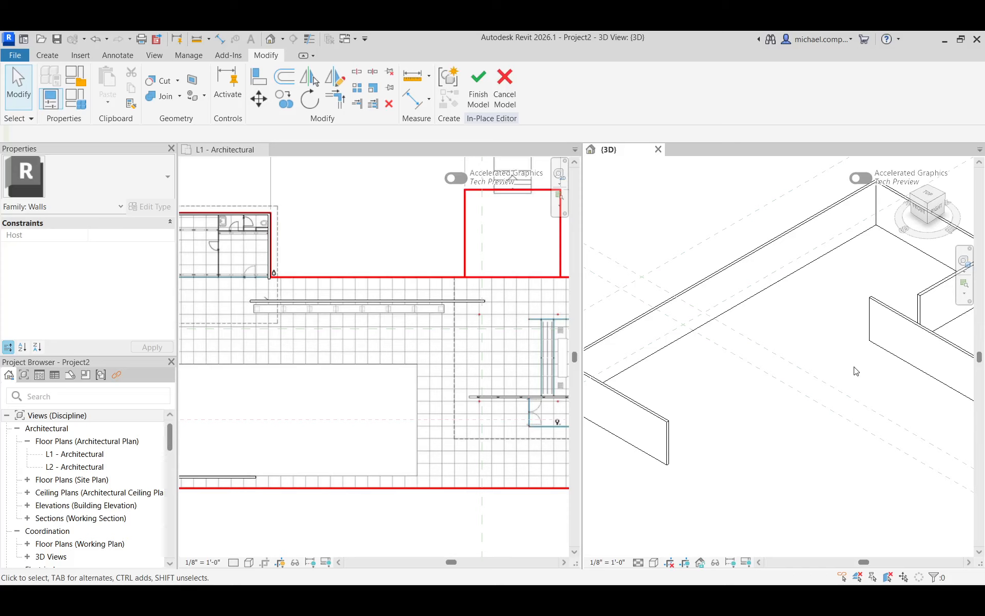
Close the 3D view, reopen the default 3D view and tile it beside the L1 - Architectural plan
left_click(658, 149)
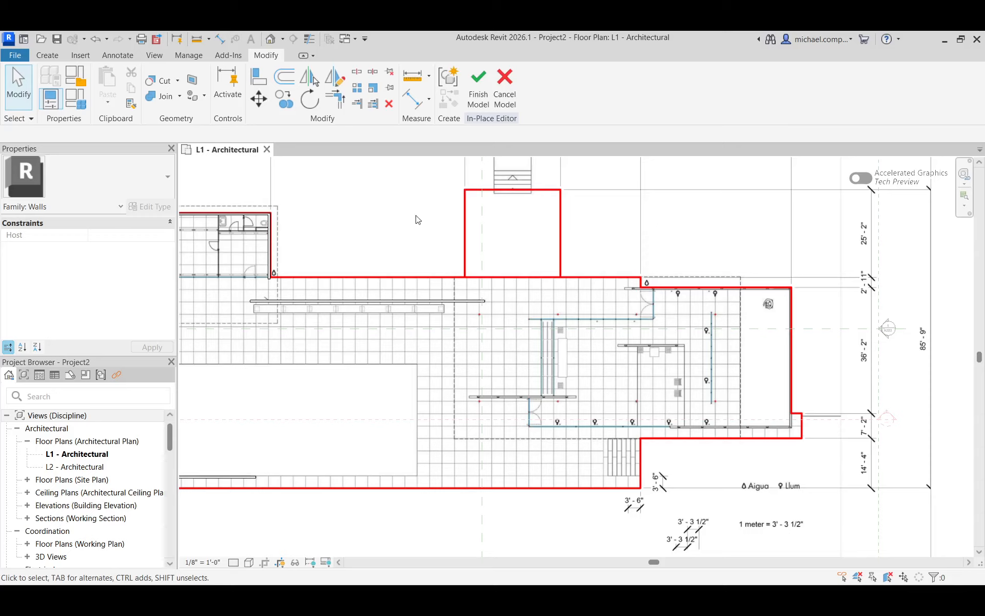
left_click(271, 39)
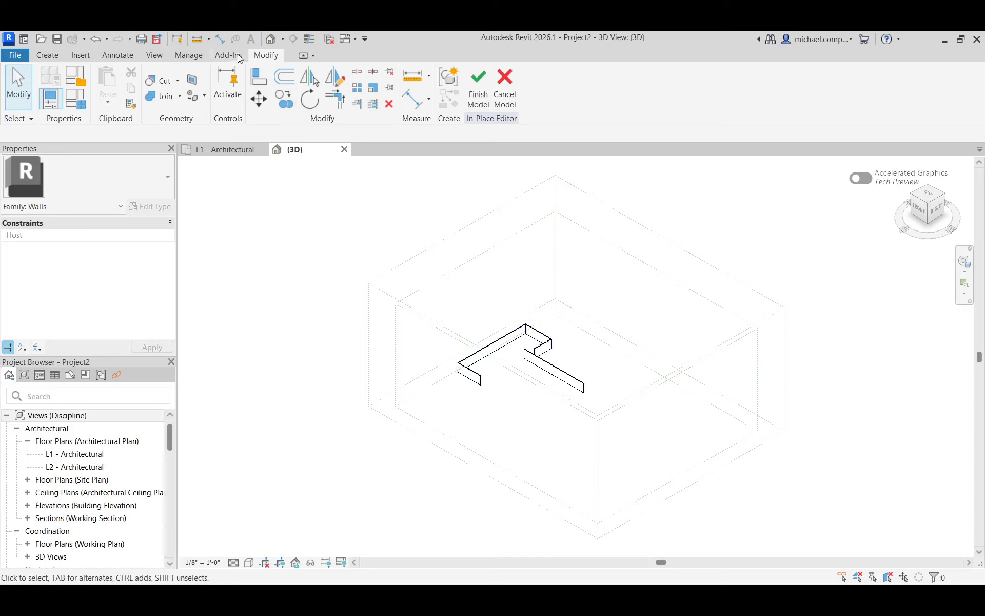
left_click(154, 54)
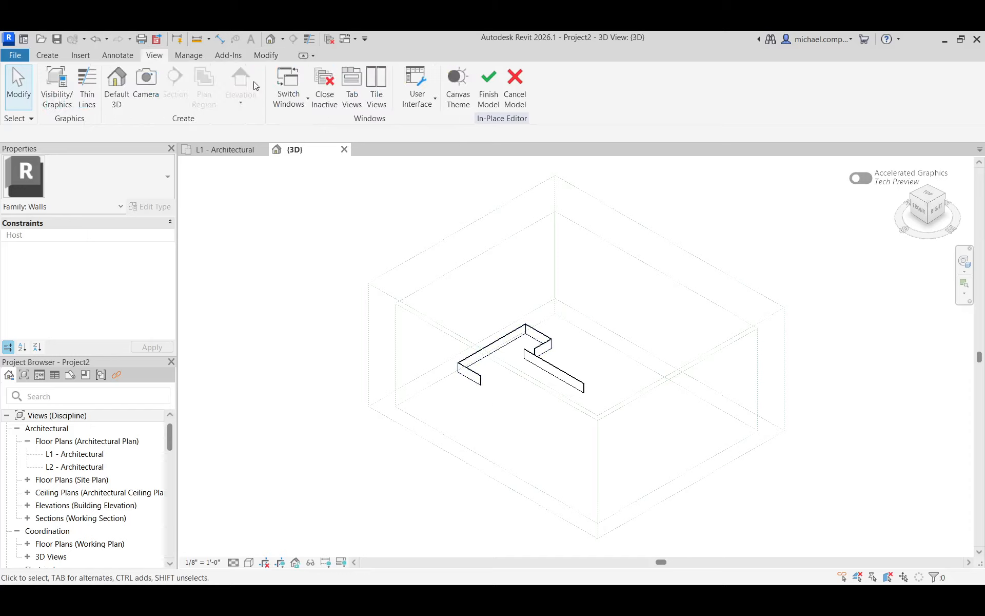
left_click(380, 95)
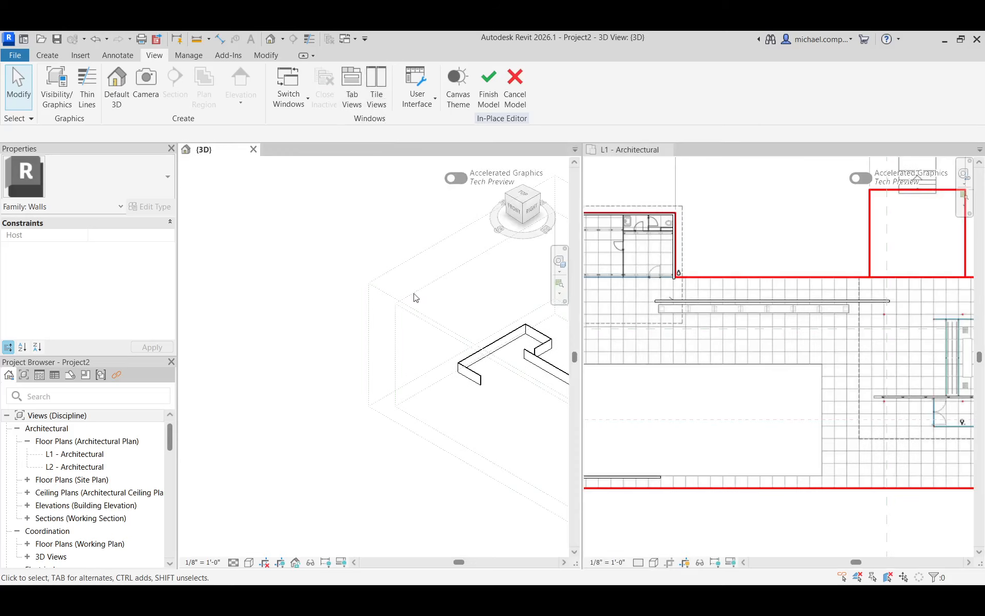
left_click(698, 154)
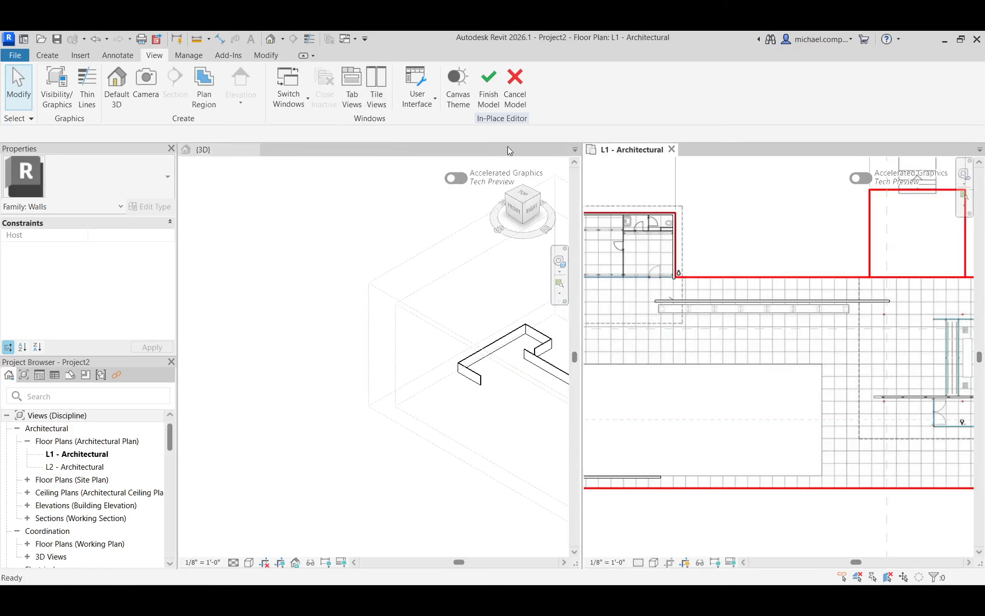
Undock the 3D view into a floating window, then maximize and restore that window
left_click(335, 149)
left_click_drag(226, 150, 631, 158)
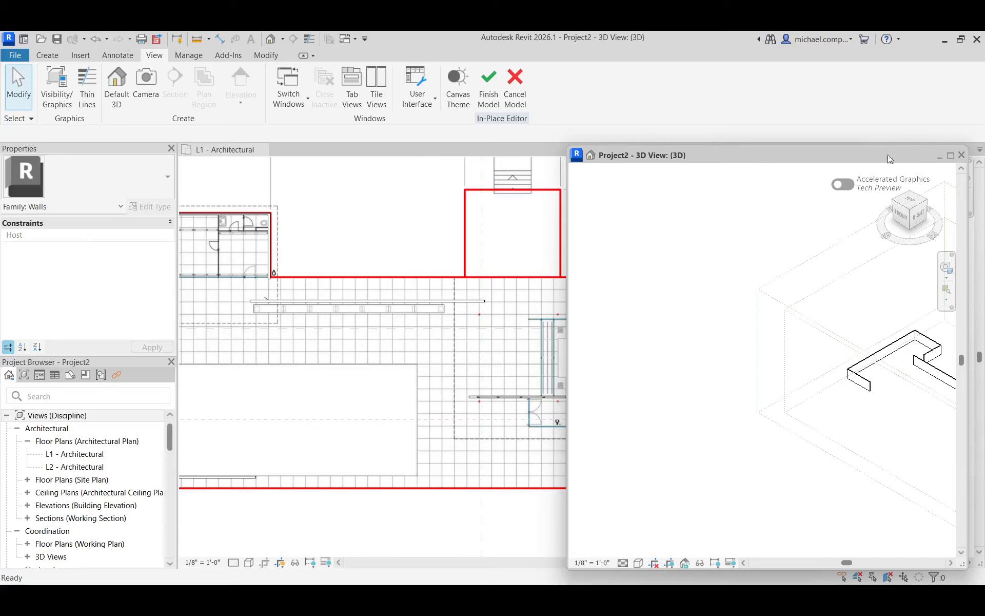
left_click(950, 158)
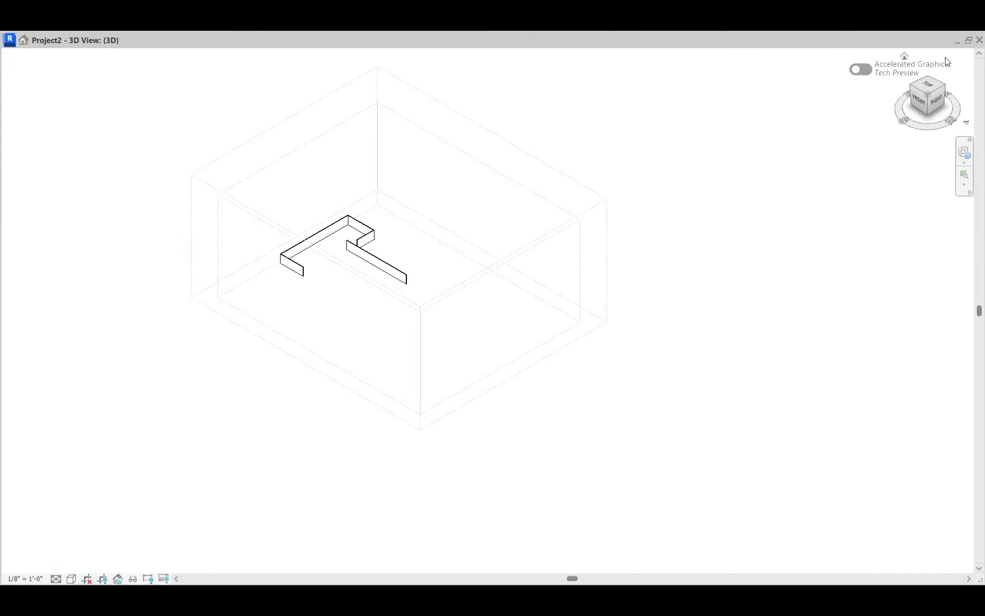
left_click(972, 43)
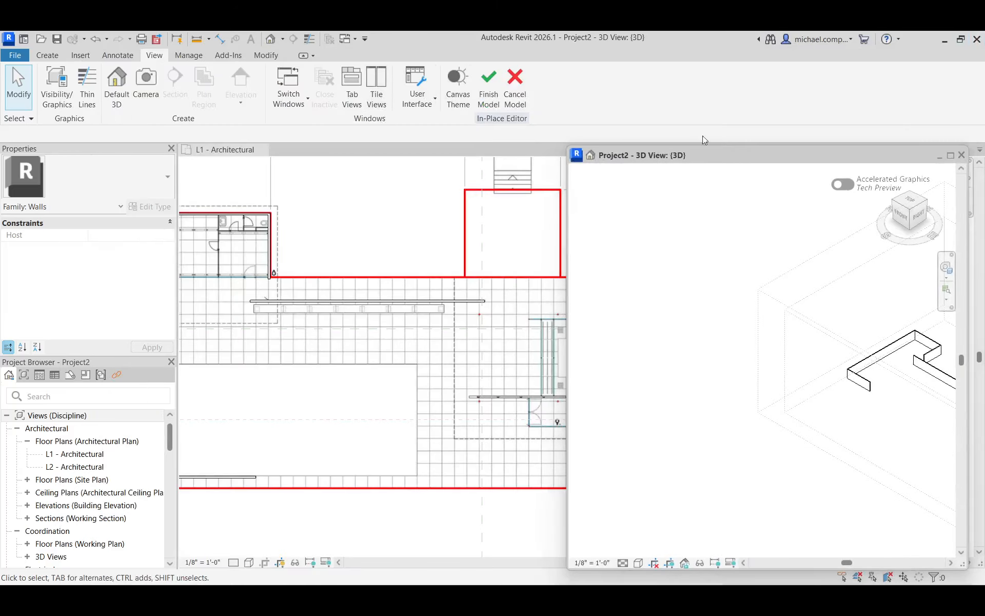
Close the floating 3D window and reopen the default 3D view
left_click(961, 155)
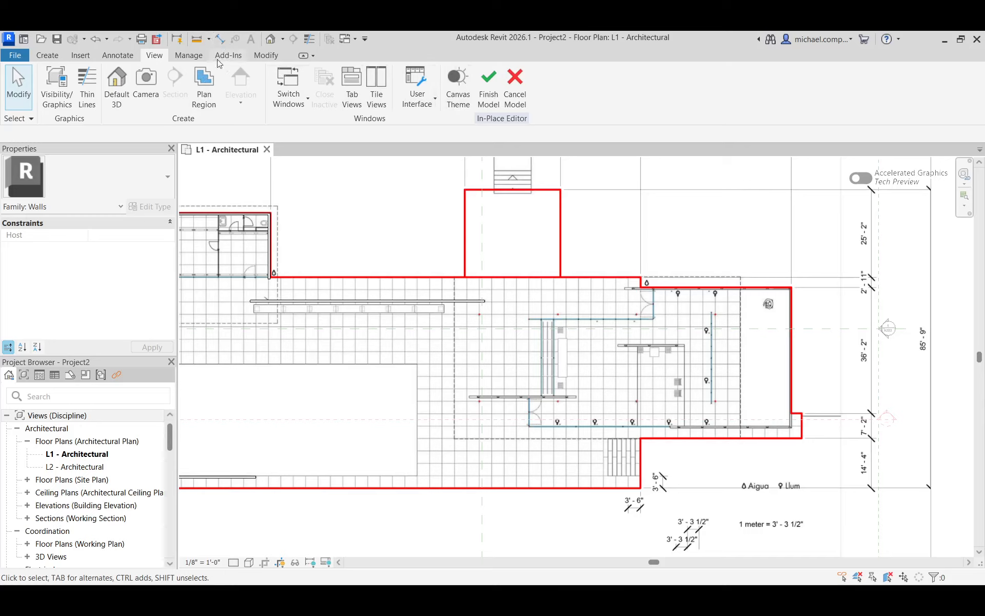
left_click(117, 85)
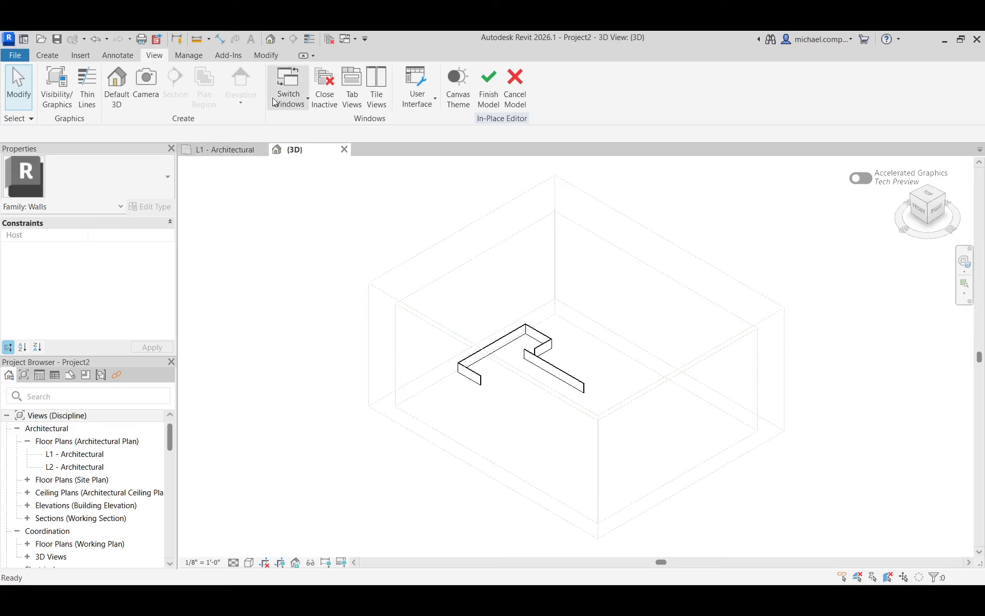
Tile the 3D view beside the L1 - Architectural plan and fit the full extents in both views
left_click(380, 83)
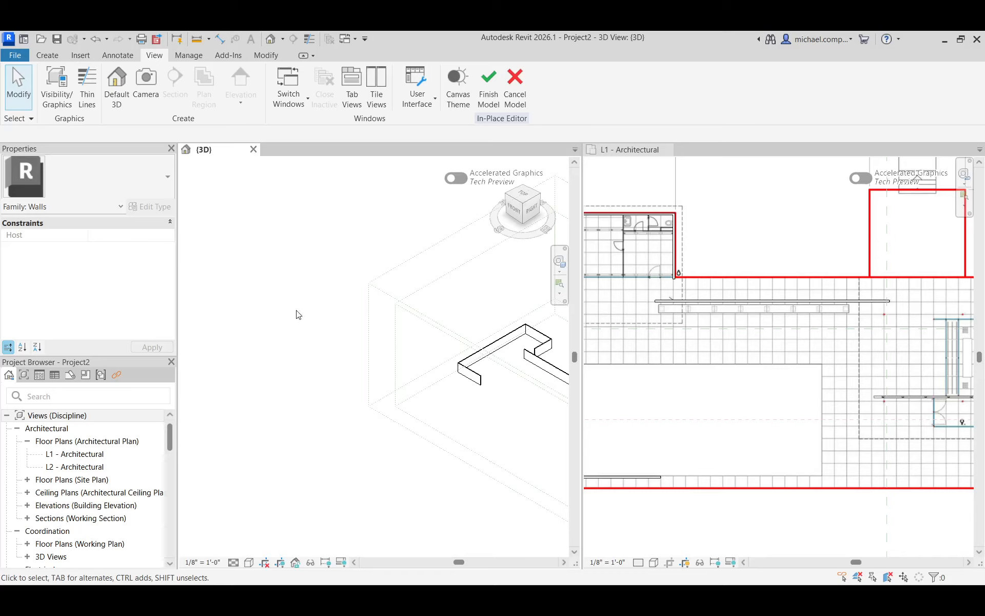
scroll(296, 310, "down", 3)
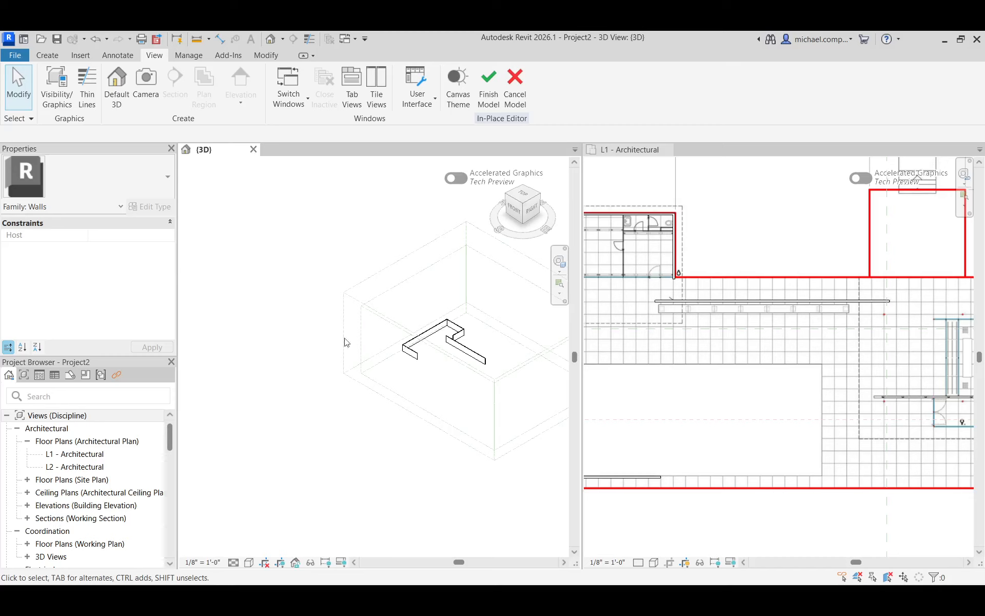
scroll(472, 389, "up", 5)
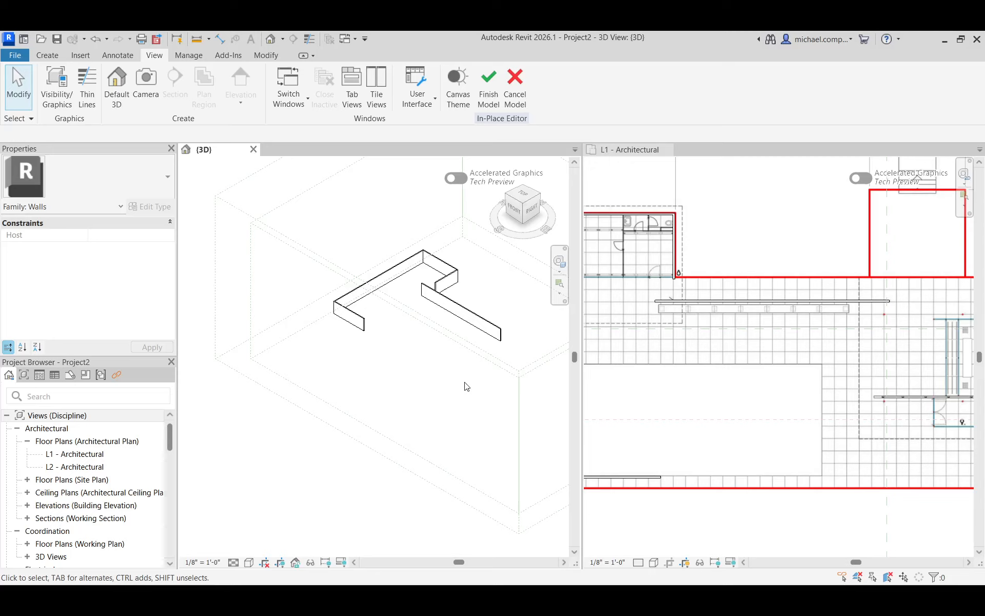
middle_click(464, 382)
middle_click(465, 383)
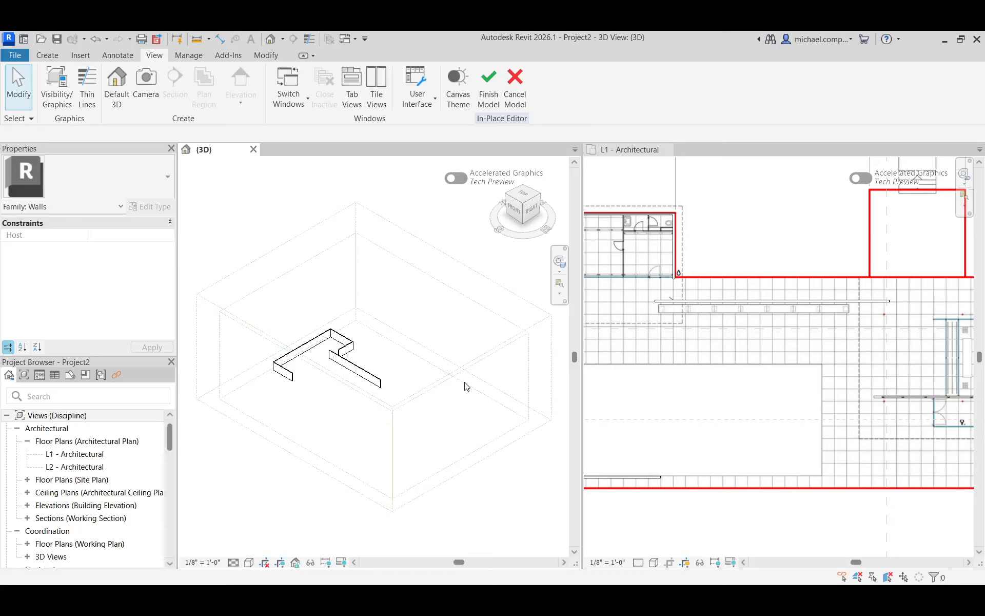
left_click(651, 395)
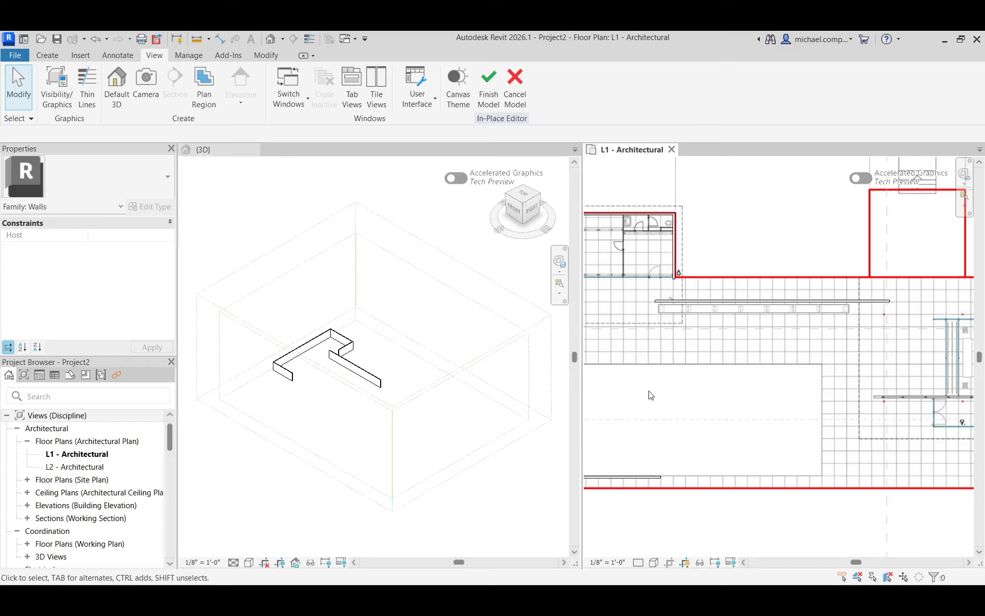
middle_click(631, 386)
middle_click(630, 386)
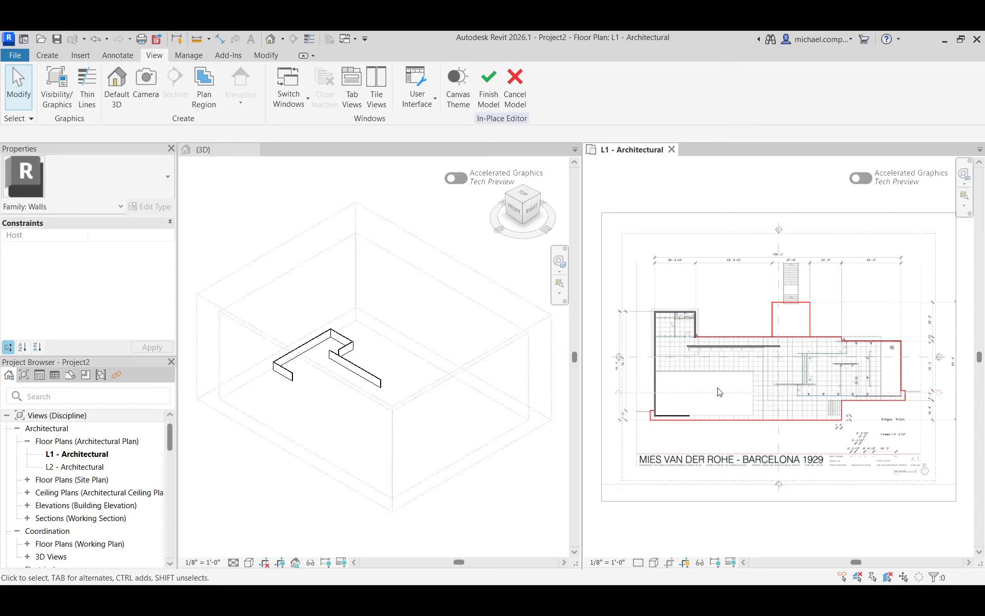
Compare the finished wall extrusions in the 3D view with the walls still untraced at the pavilion's right-hand end on the plan
scroll(824, 377, "up", 6)
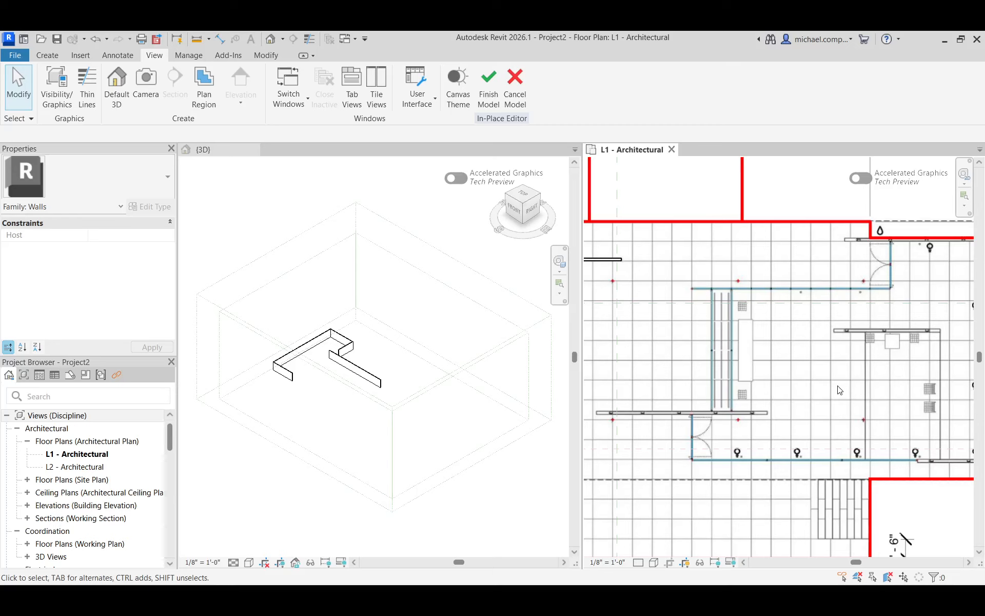
left_click(372, 380)
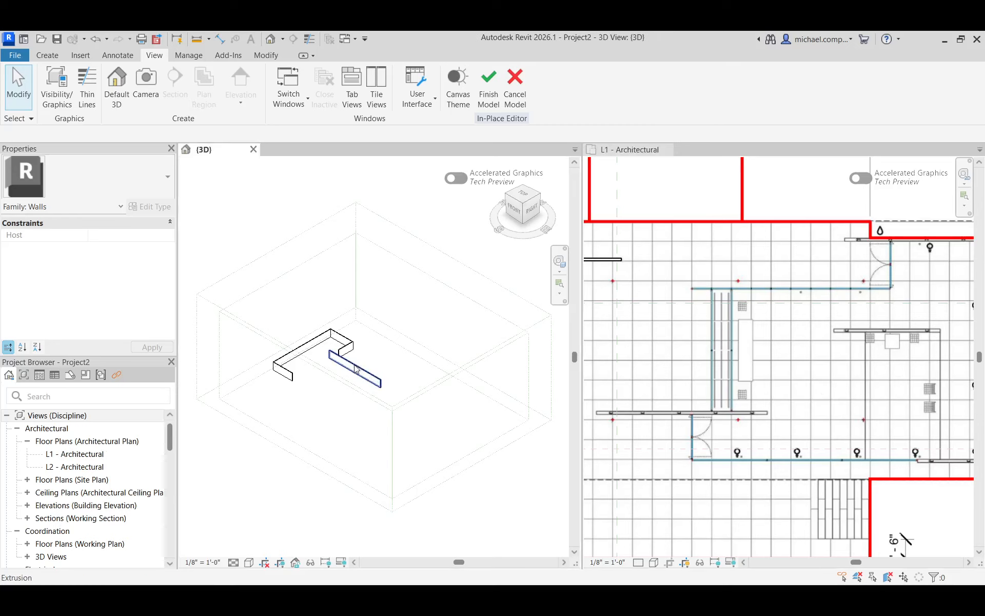
left_click(313, 345)
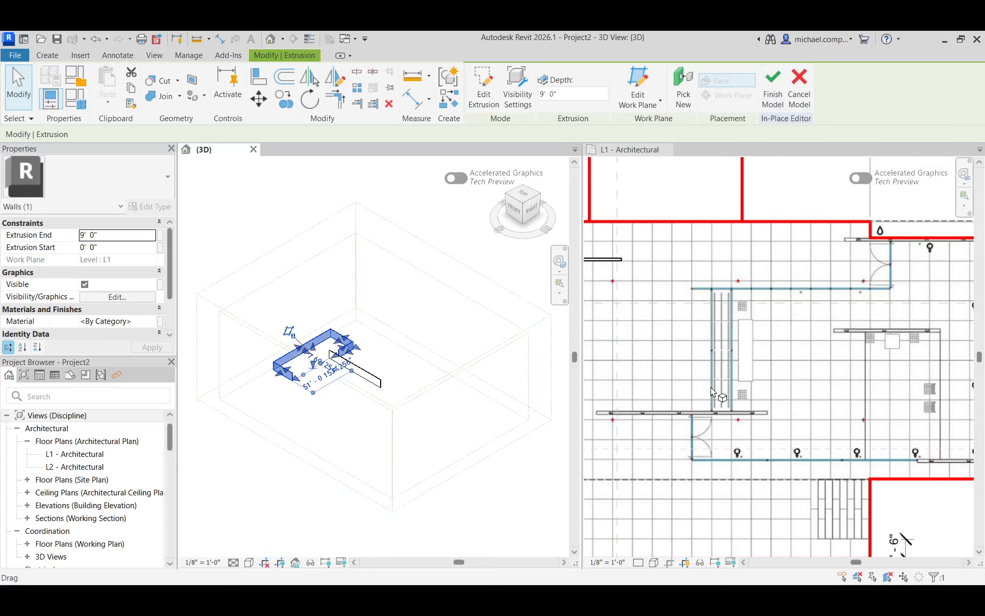
scroll(607, 374, "up", 2)
scroll(618, 411, "up", 2)
key("Escape")
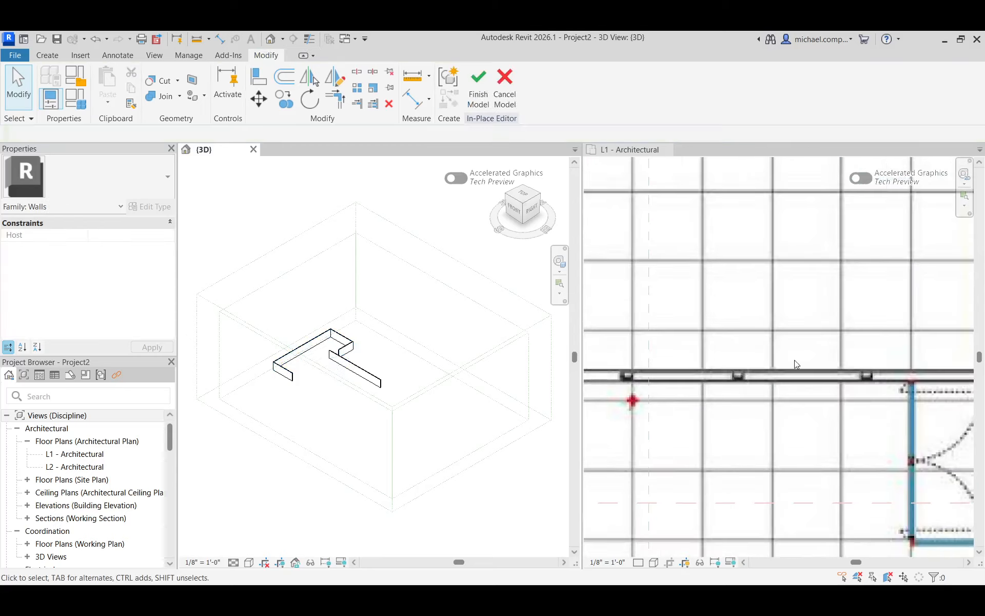
scroll(795, 361, "down", 2)
scroll(885, 374, "up", 2)
scroll(610, 349, "down", 5)
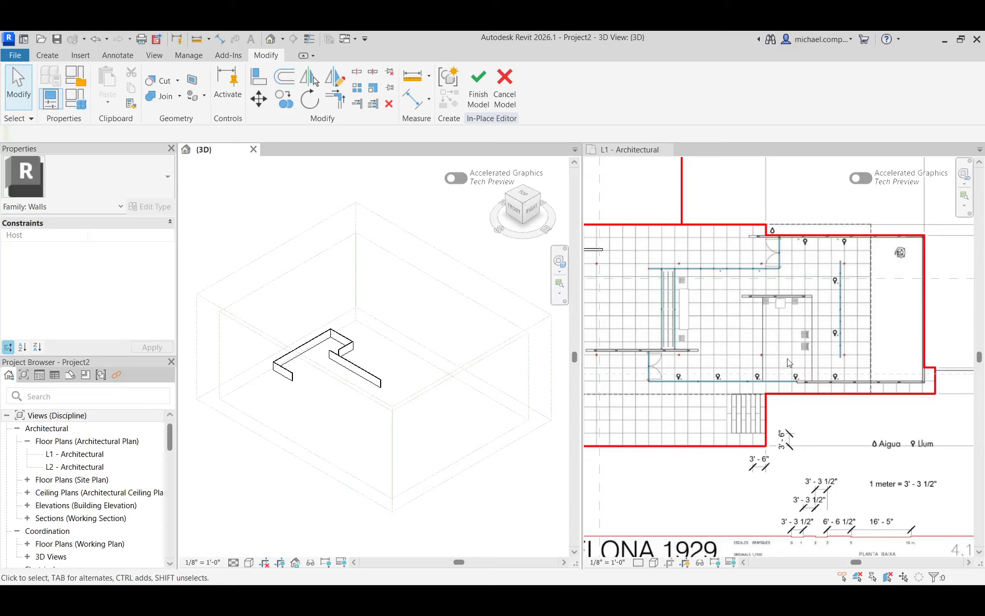
Start a new 9' 0" extrusion and trace the freestanding wall beside the double doors with a rectangle about 5 3/4" thick
scroll(798, 354, "down", 2)
scroll(646, 357, "up", 5)
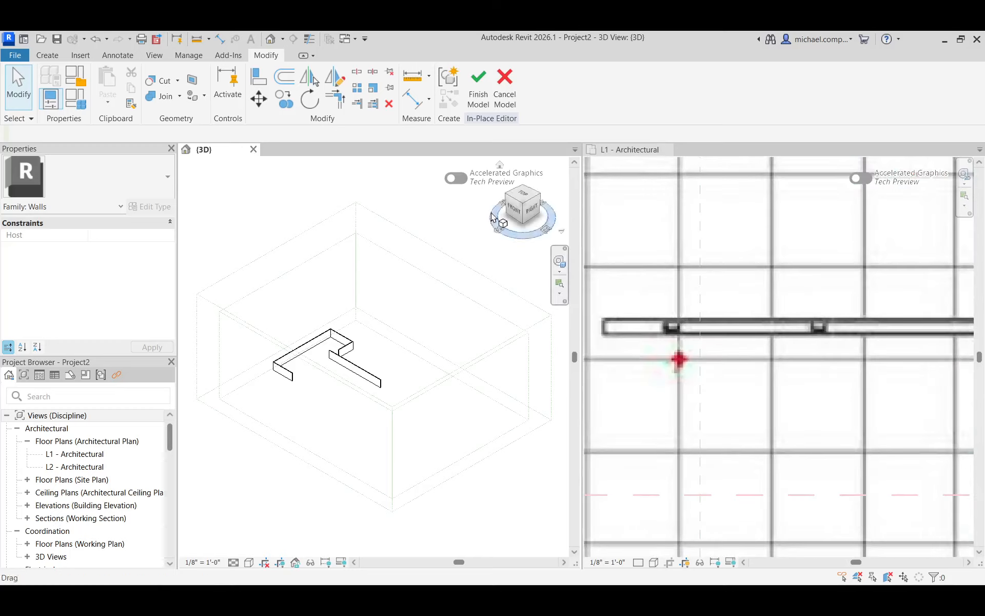
left_click(58, 57)
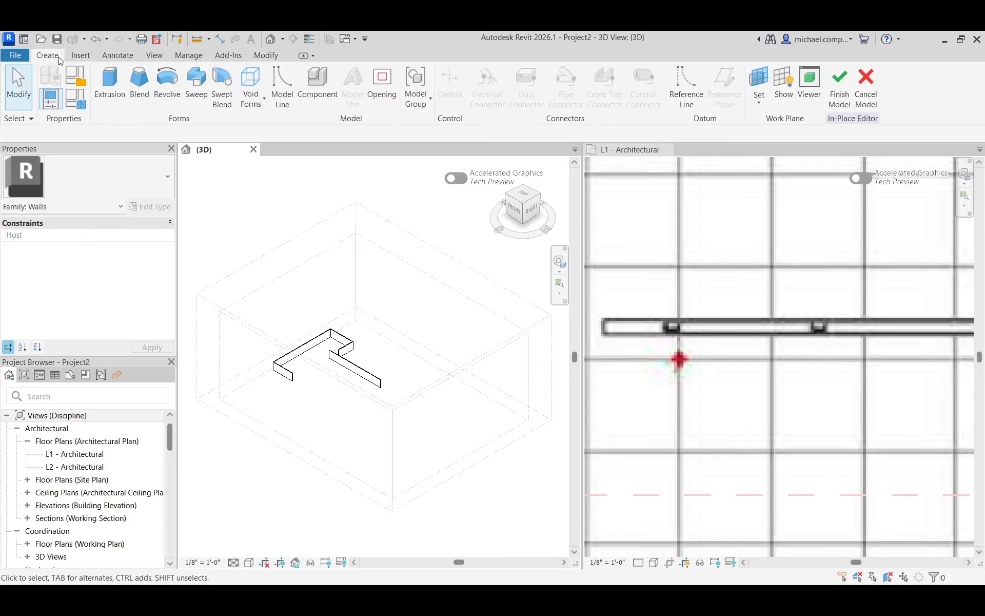
left_click(105, 82)
left_click(516, 74)
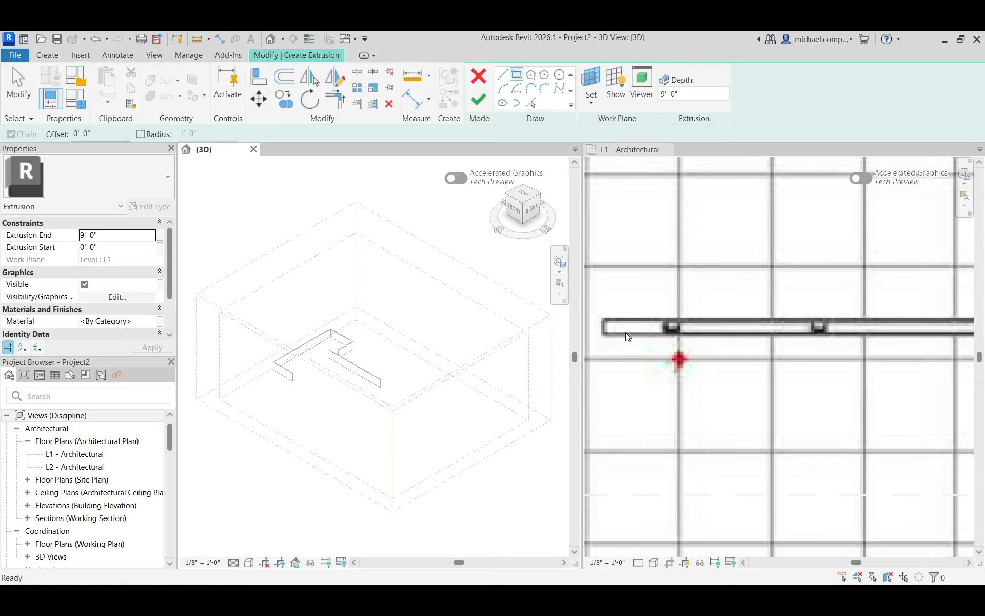
scroll(625, 334, "up", 2)
scroll(657, 321, "up", 3)
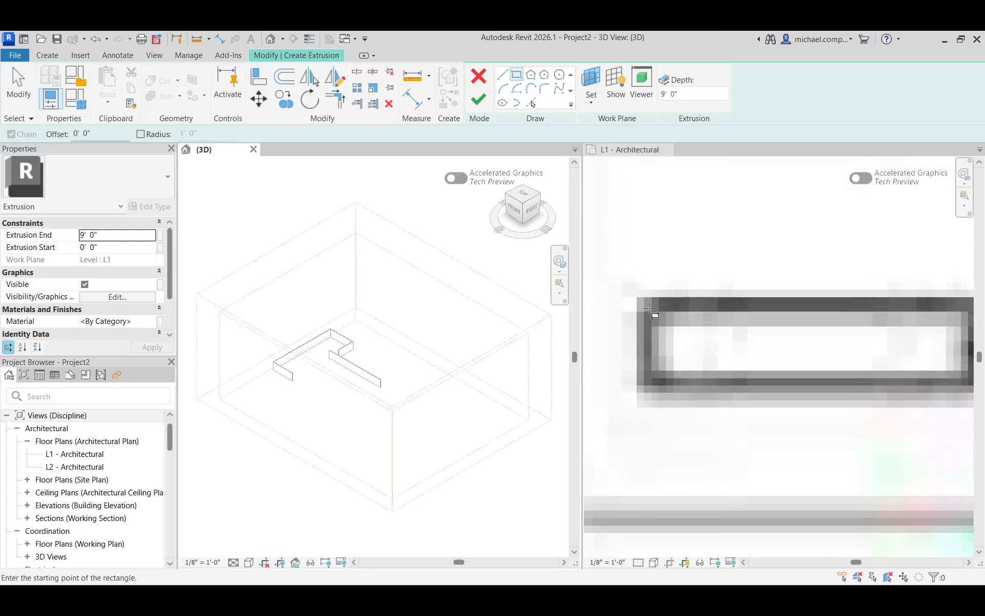
left_click(667, 364)
scroll(667, 364, "down", 3)
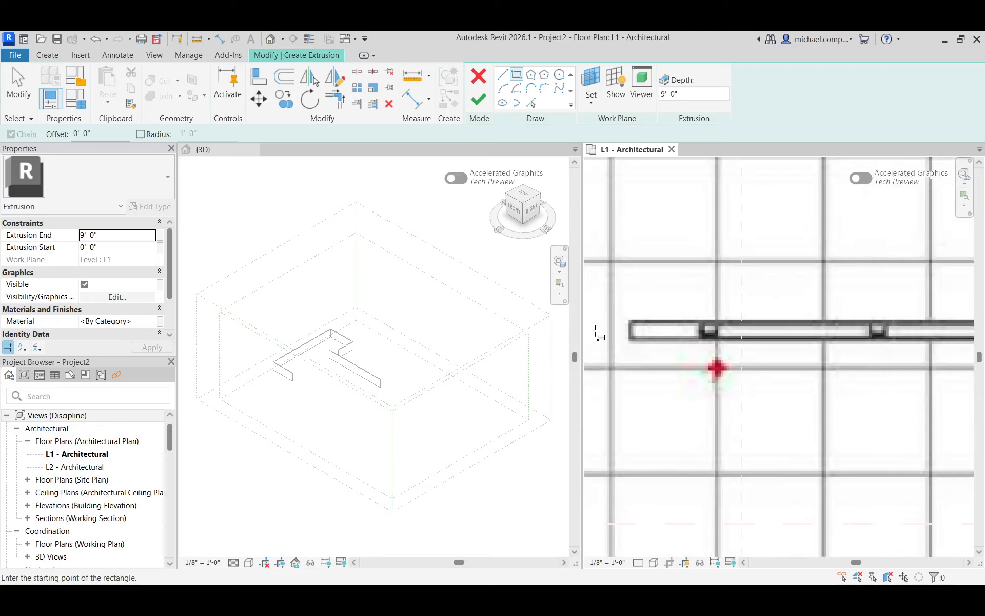
scroll(636, 327, "up", 2)
left_click(624, 316)
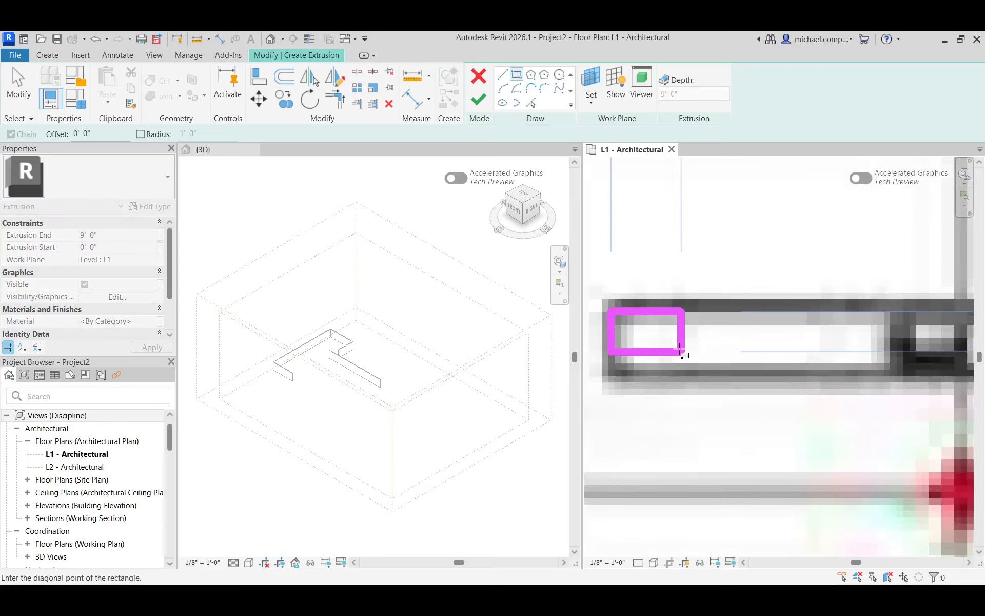
scroll(648, 335, "down", 2)
scroll(855, 339, "up", 3)
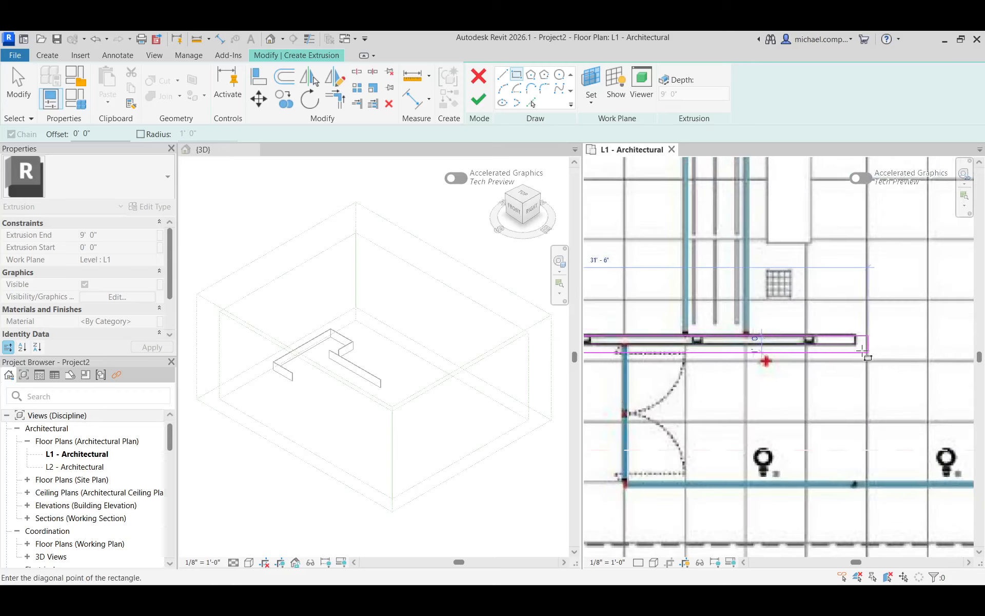
left_click(851, 337)
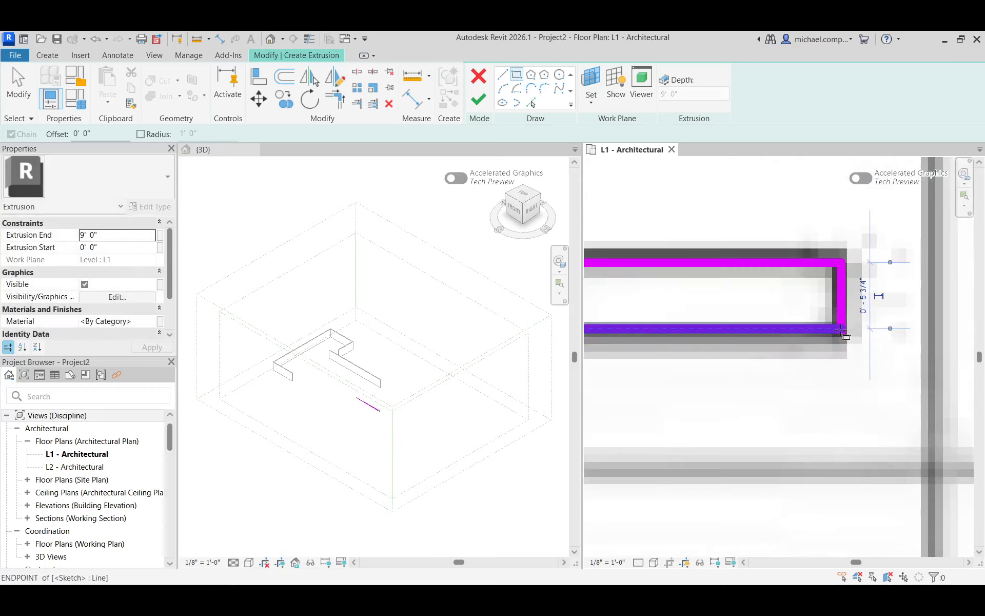
Draw a rectangle about 40' 4" high along the outer faces of the enclosing walls at the plan's right-hand end
scroll(730, 175, "up", 1)
scroll(729, 175, "down", 10)
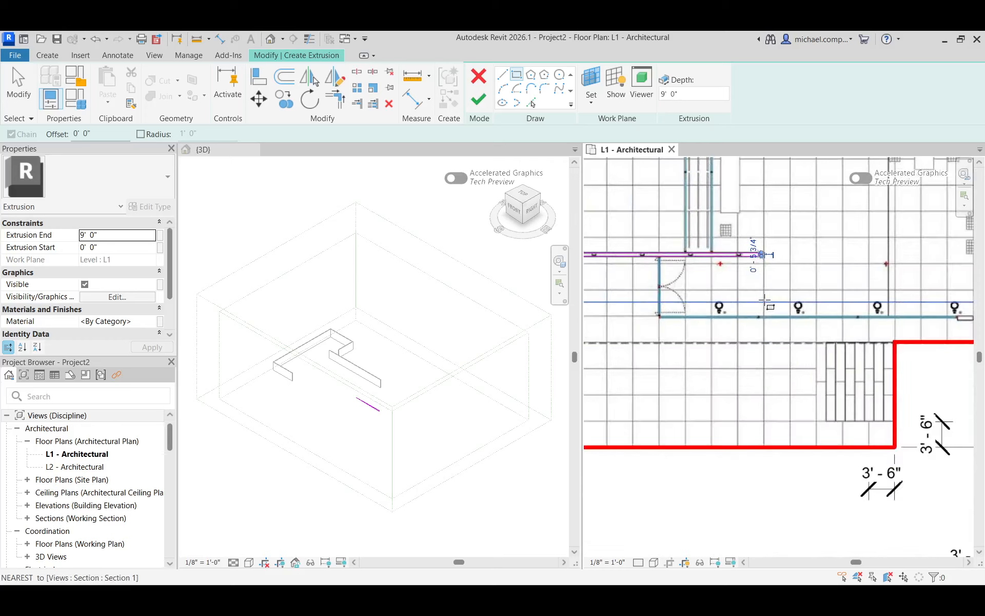
scroll(796, 330, "up", 3)
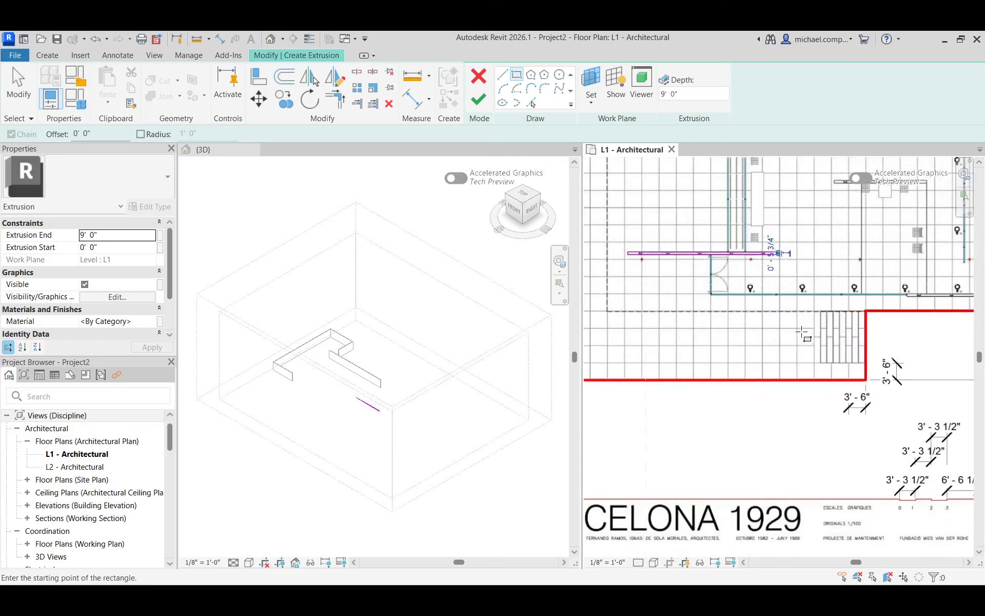
scroll(717, 337, "down", 3)
scroll(906, 307, "up", 3)
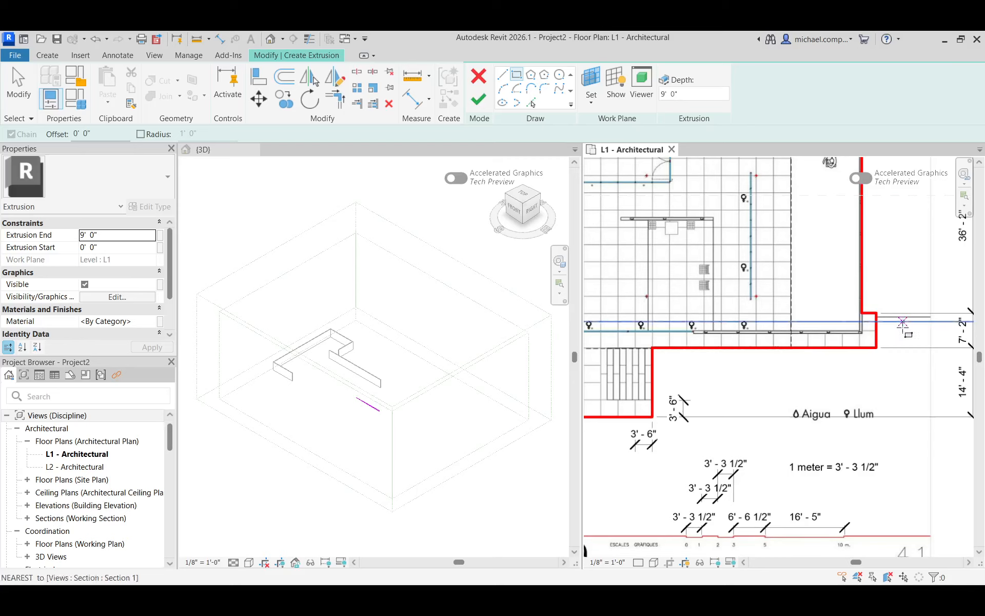
scroll(902, 344, "down", 2)
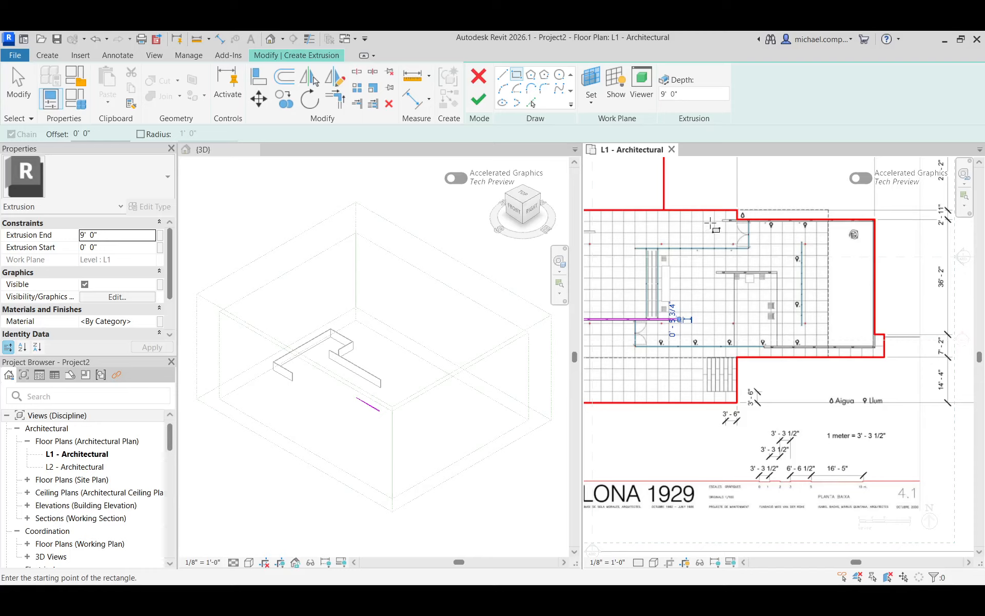
scroll(719, 230, "up", 5)
scroll(737, 202, "up", 5)
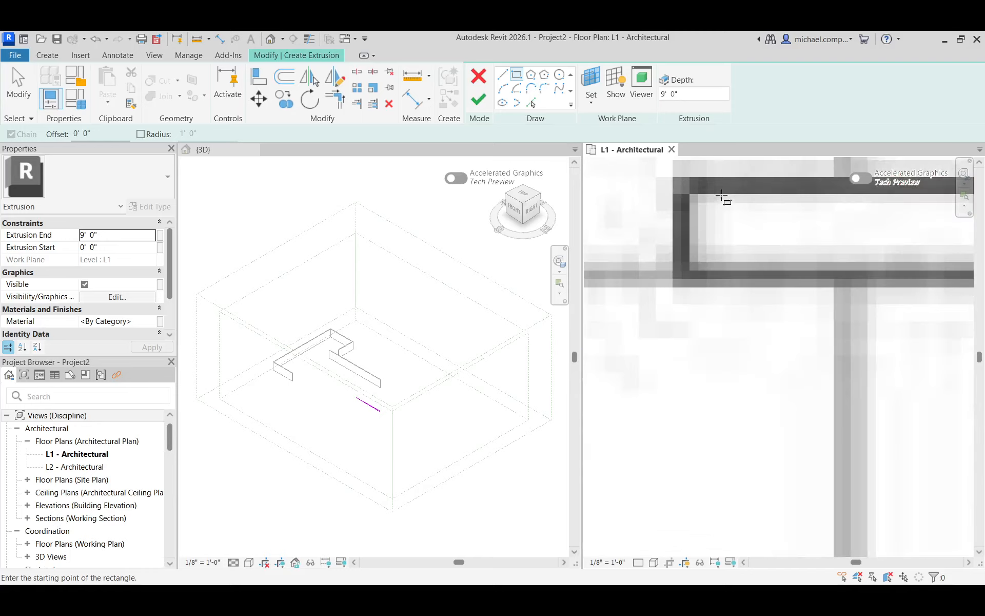
left_click(684, 189)
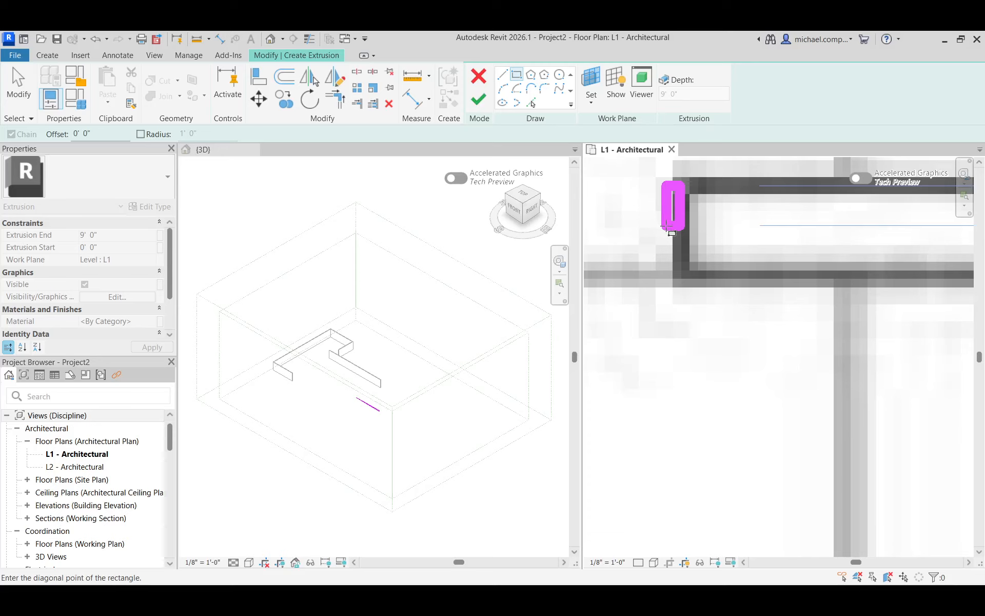
scroll(667, 221, "down", 5)
scroll(667, 226, "down", 4)
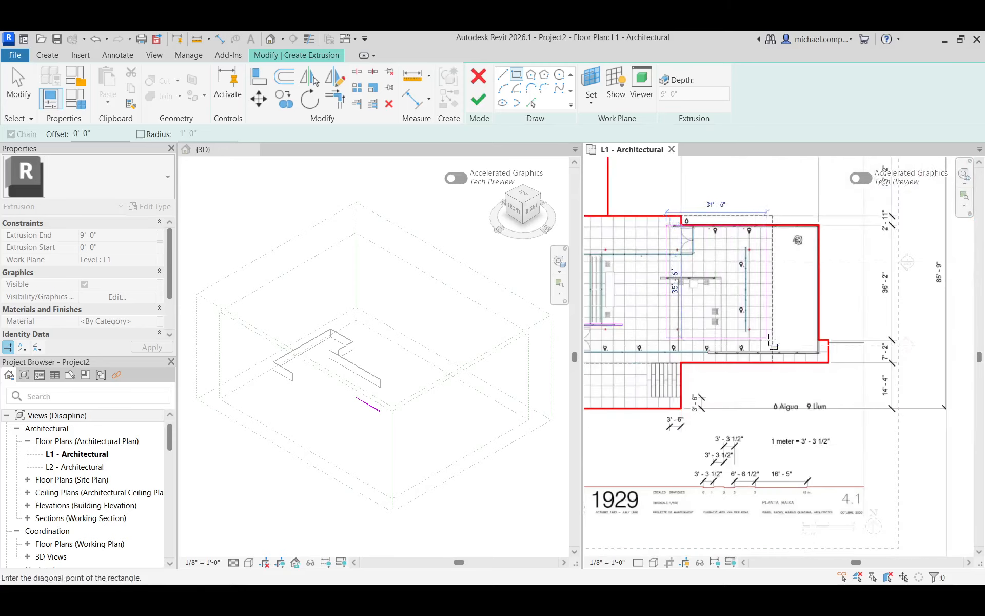
scroll(935, 347, "up", 8)
scroll(929, 349, "up", 5)
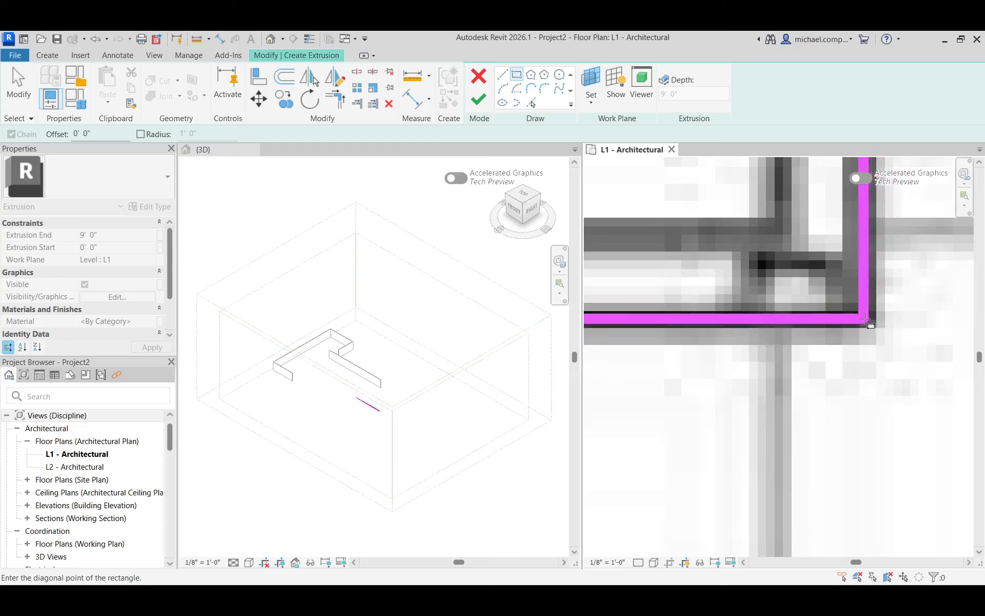
left_click(867, 323)
Offset a copy of the whole rectangle chain inward by 0' 6" to form the walls' inner faces
scroll(889, 370, "down", 2)
scroll(889, 370, "down", 6)
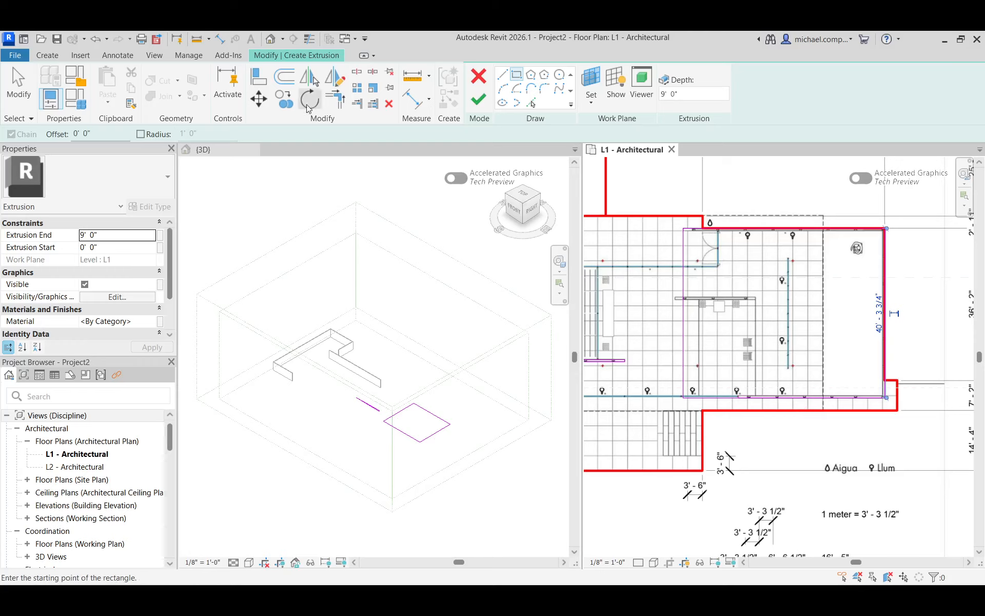
left_click(285, 77)
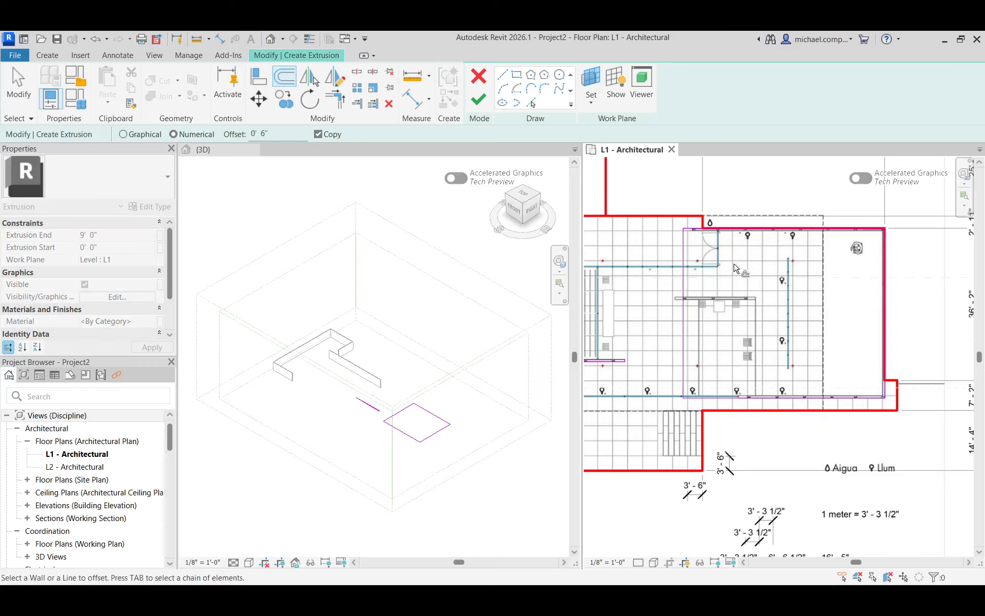
key("Tab")
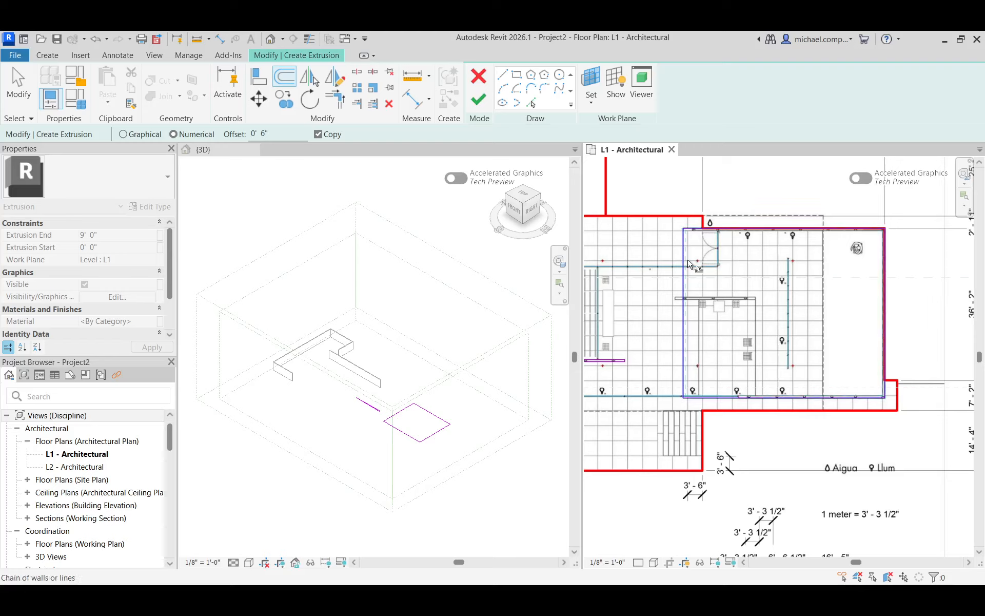
left_click(688, 263)
scroll(688, 219, "up", 5)
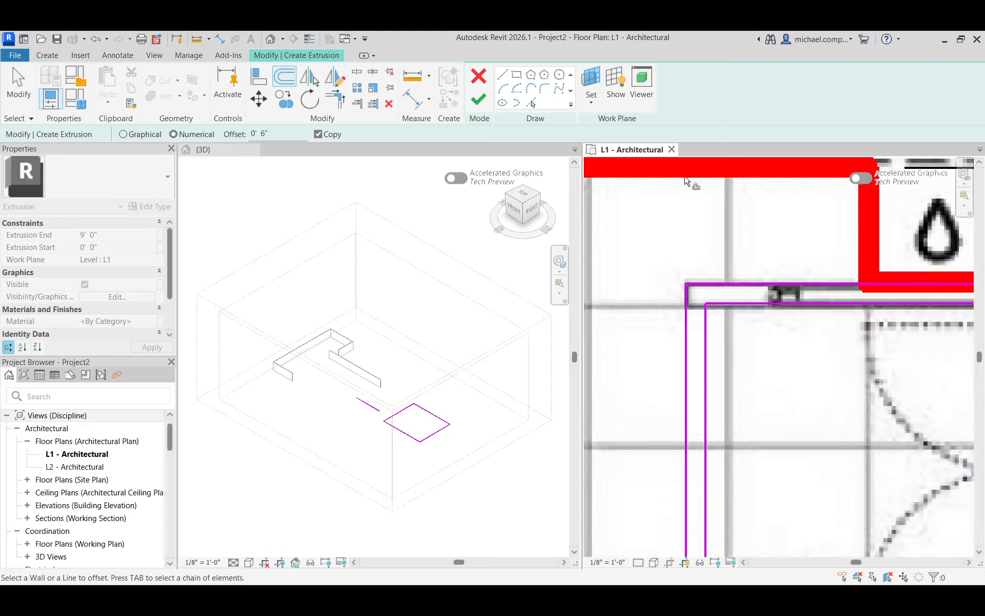
scroll(685, 178, "up", 1)
Trim the inner top line and outer left line to a corner, capping the upper wall's left end
left_click(338, 107)
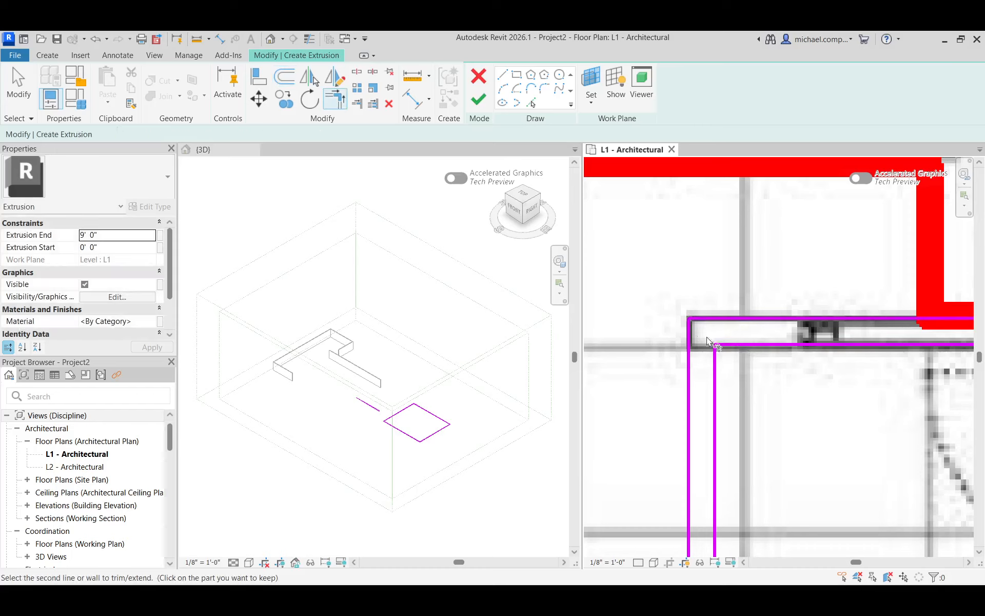
scroll(665, 242, "down", 5)
scroll(661, 237, "down", 2)
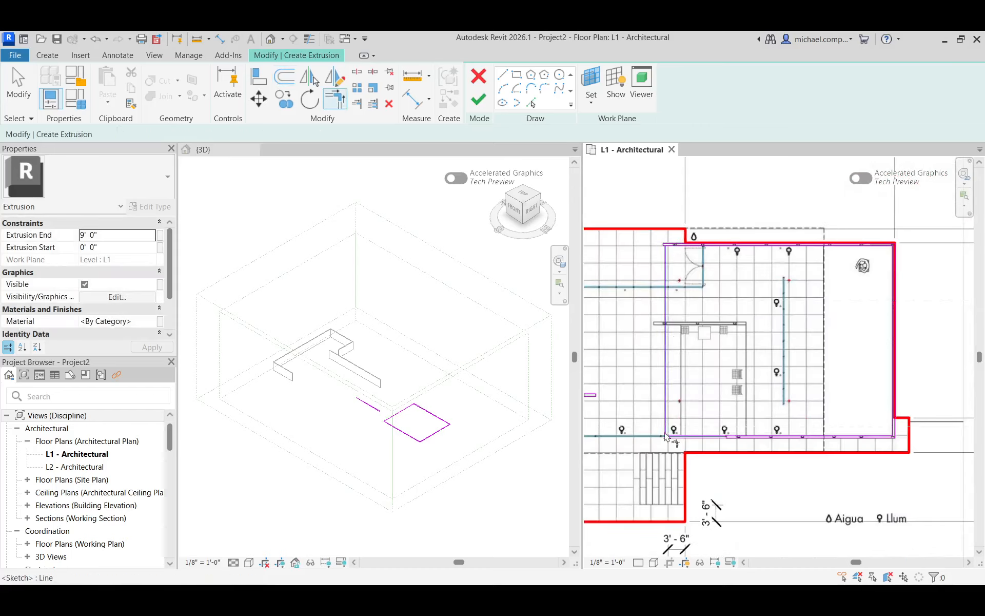
Trim the outer bottom line and inner left line to a corner, capping the lower wall's left end and leaving a U-shaped outline
scroll(663, 432, "up", 3)
scroll(745, 455, "up", 3)
scroll(929, 433, "down", 3)
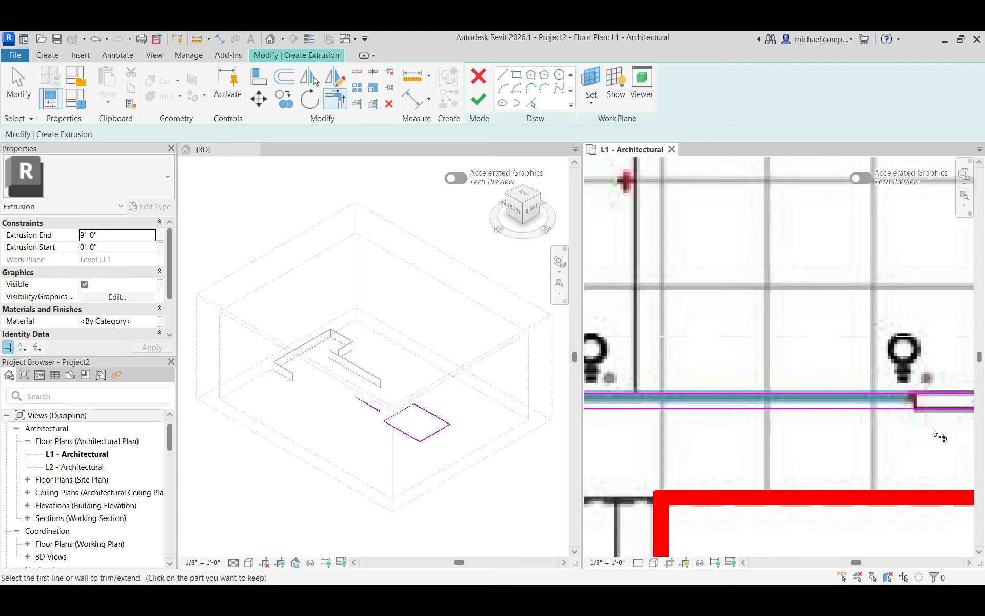
scroll(778, 421, "up", 4)
scroll(778, 421, "up", 1)
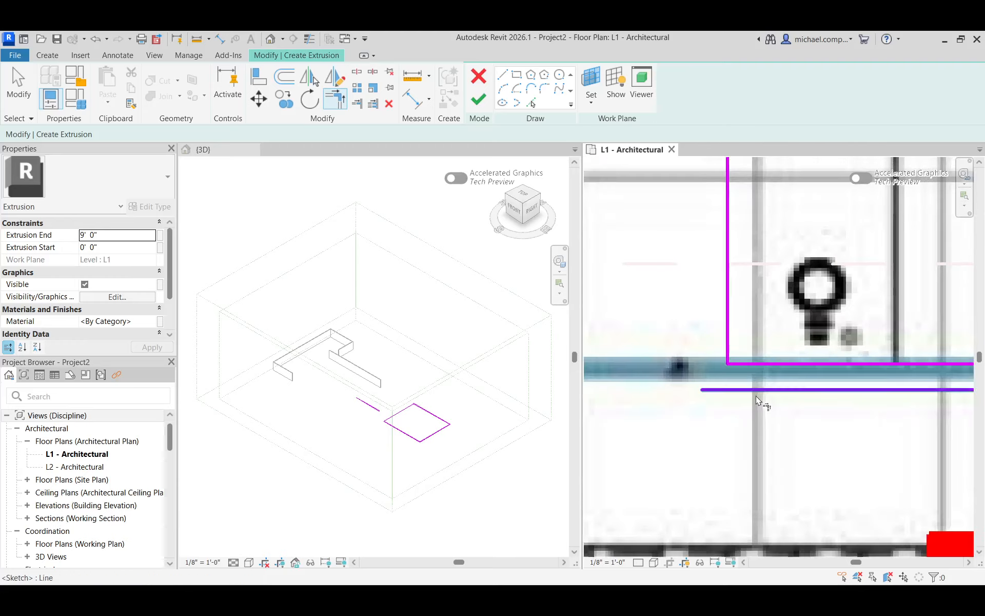
left_click(761, 390)
left_click(745, 365)
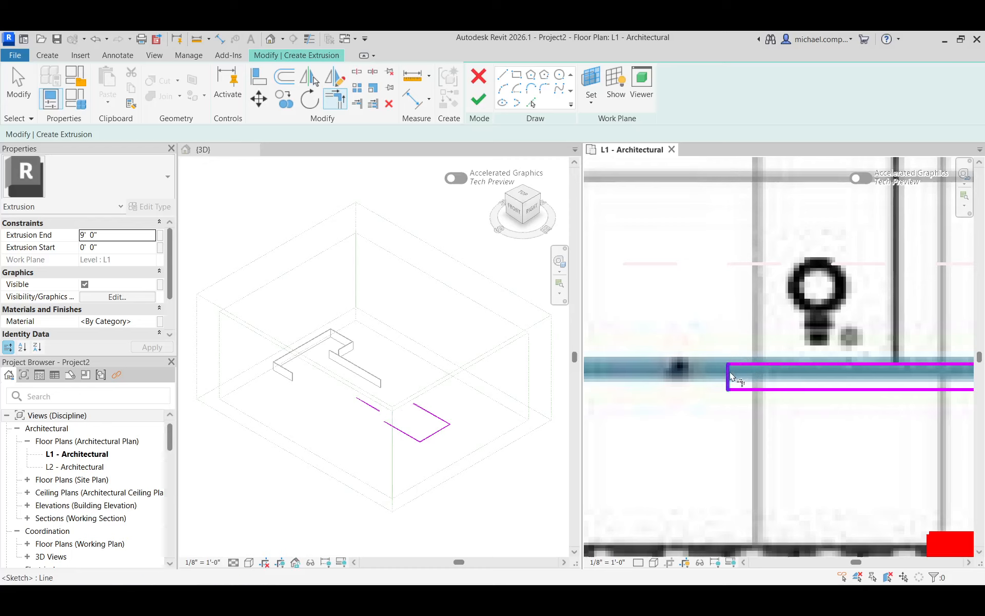
scroll(629, 339, "down", 4)
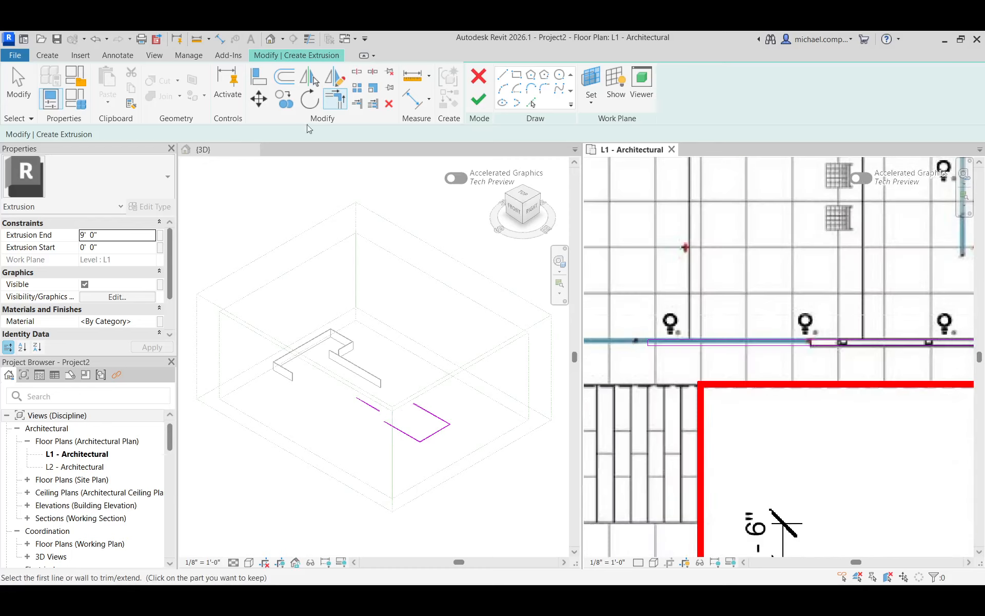
Move the lower wall's short end line to the end of the solid wall on the plan, shortening both connected face lines
left_click(18, 86)
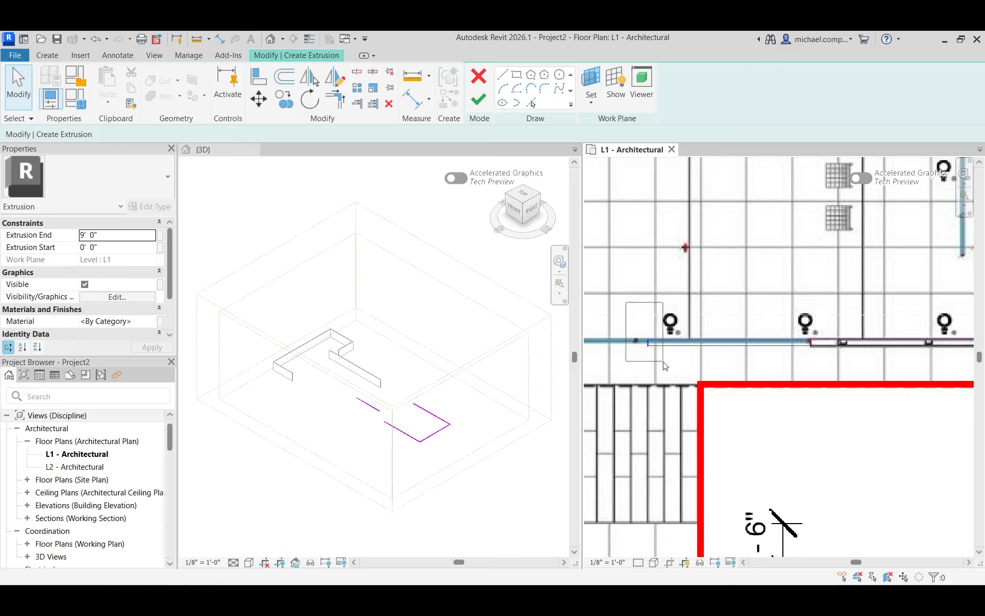
left_click(648, 329)
left_click(259, 99)
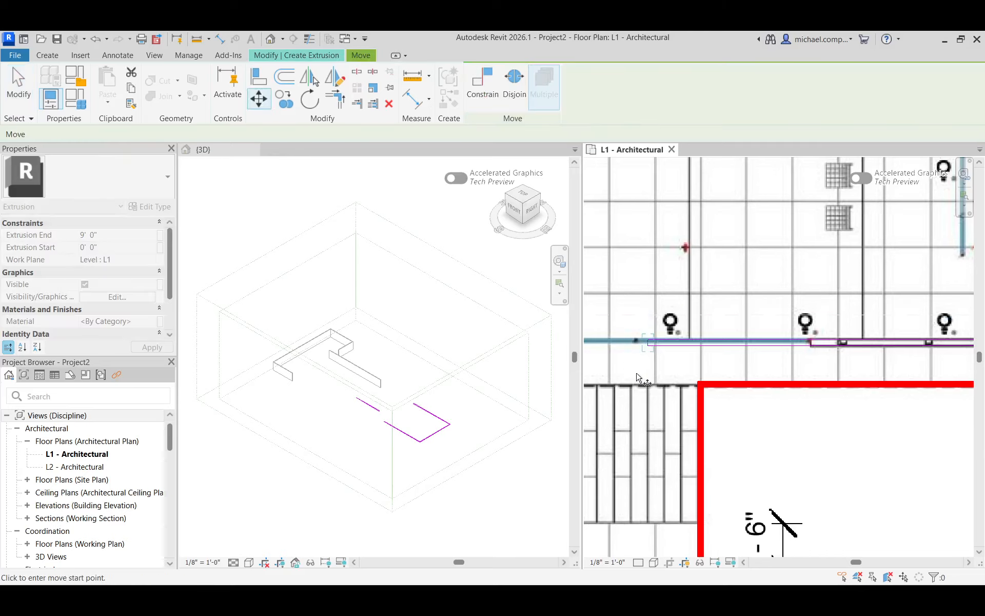
scroll(642, 333, "up", 6)
left_click(639, 331)
scroll(595, 308, "down", 5)
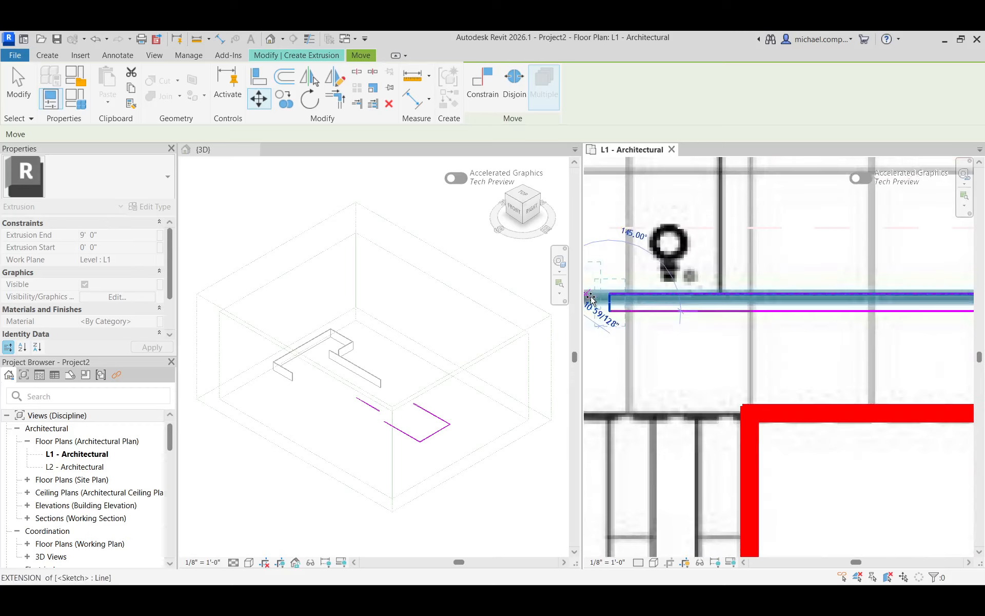
scroll(908, 307, "up", 5)
scroll(907, 306, "up", 3)
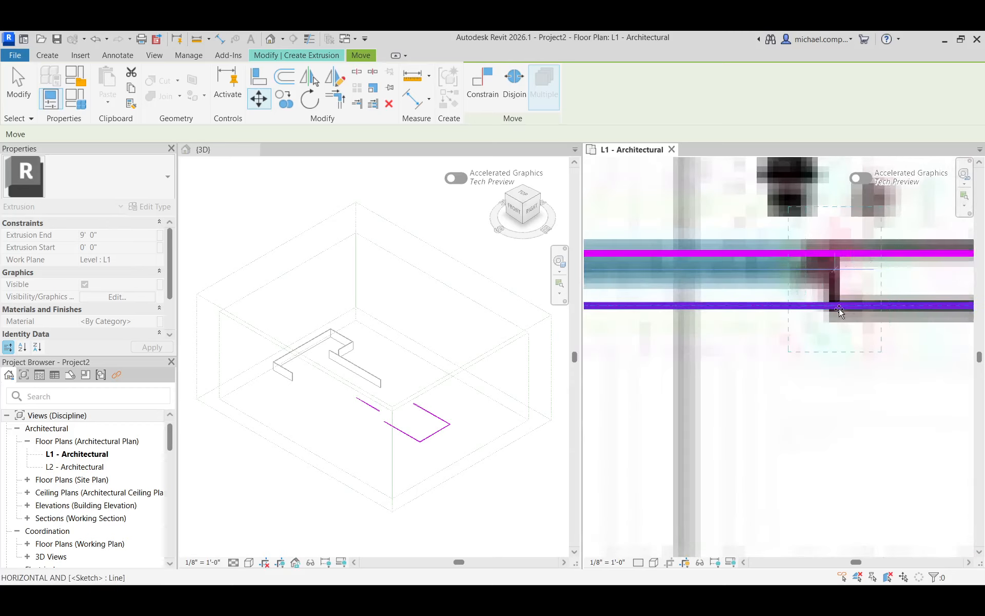
left_click(837, 310)
scroll(752, 391, "down", 6)
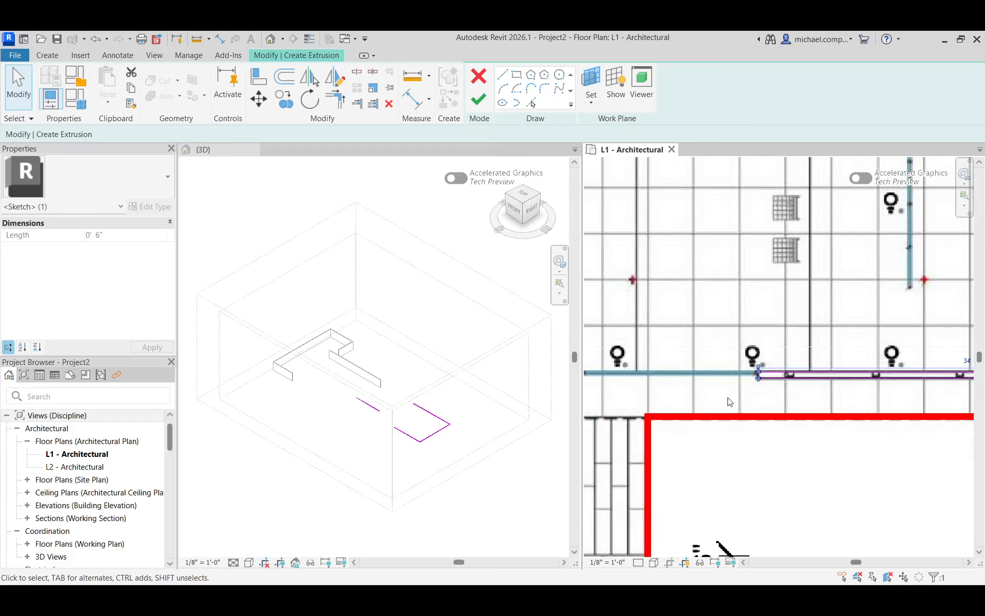
scroll(763, 468, "down", 3)
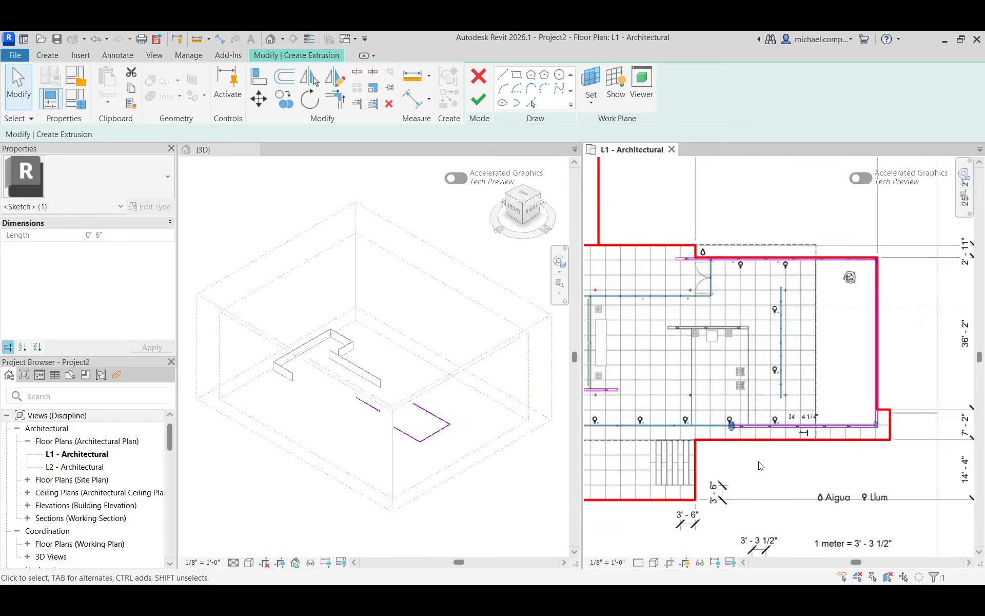
key("Escape")
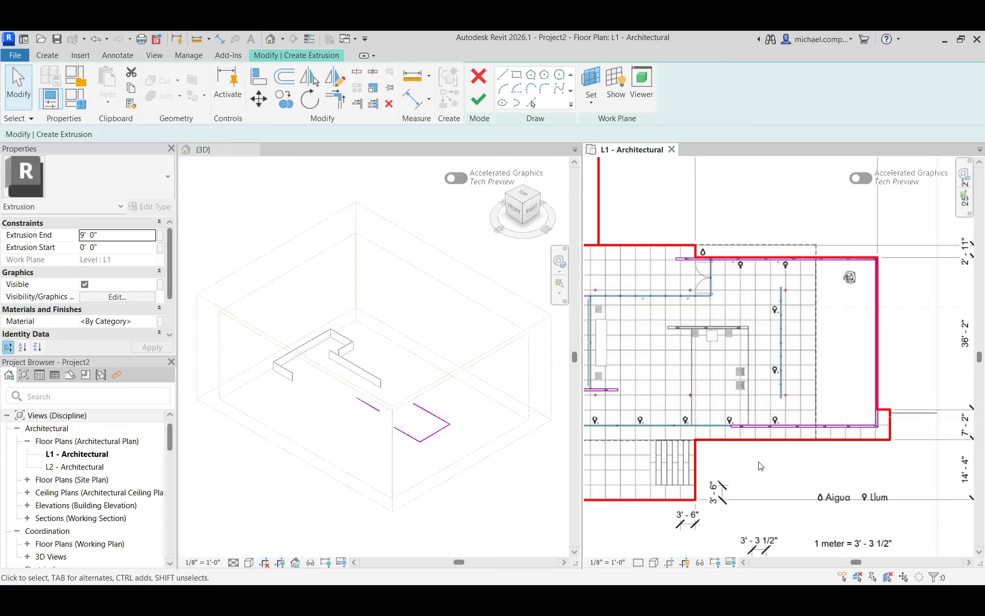
scroll(816, 336, "down", 2)
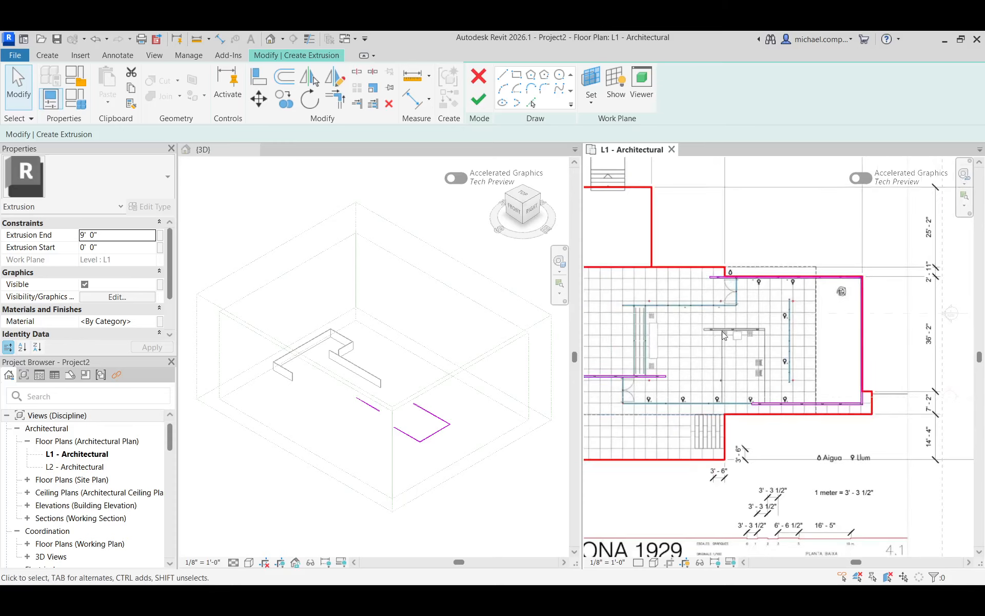
Sketch a thin rectangle about 6 1/2" thick over the interior wall behind the seating and finish the wall extrusion
left_click(517, 74)
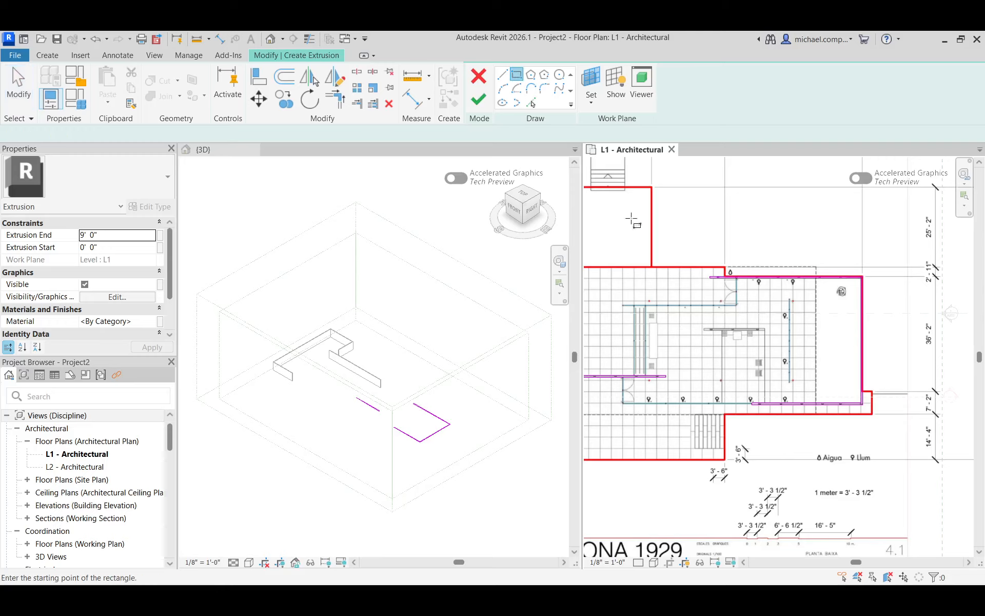
scroll(698, 328, "up", 4)
scroll(698, 328, "up", 4)
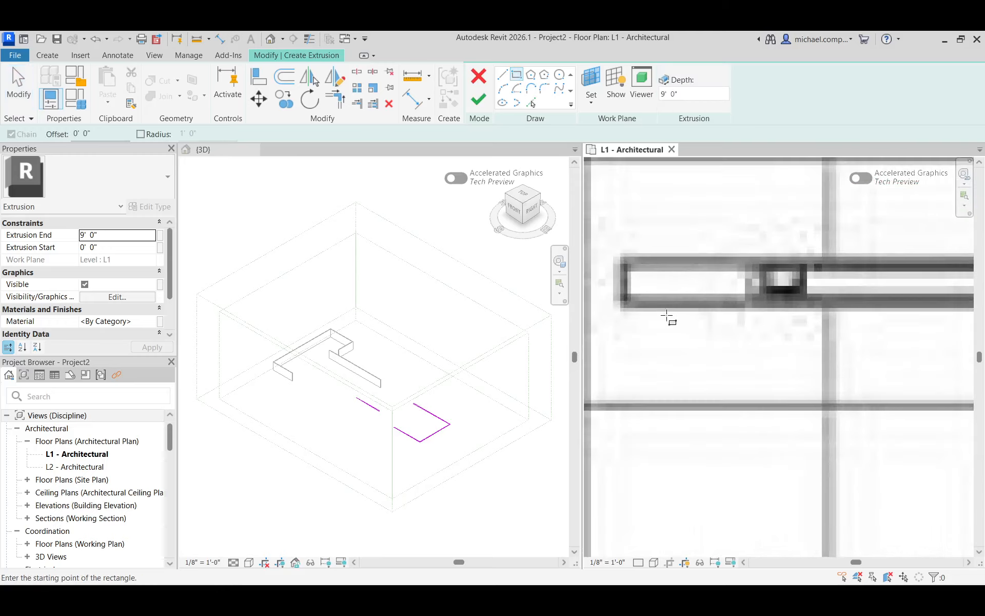
scroll(638, 274, "up", 2)
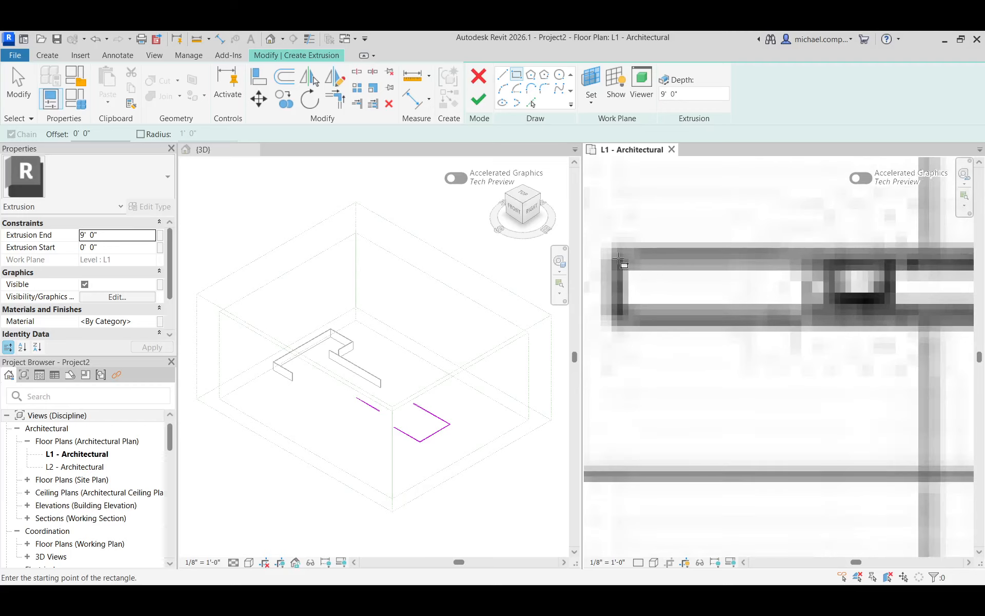
left_click(613, 251)
scroll(613, 251, "down", 3)
scroll(613, 251, "down", 4)
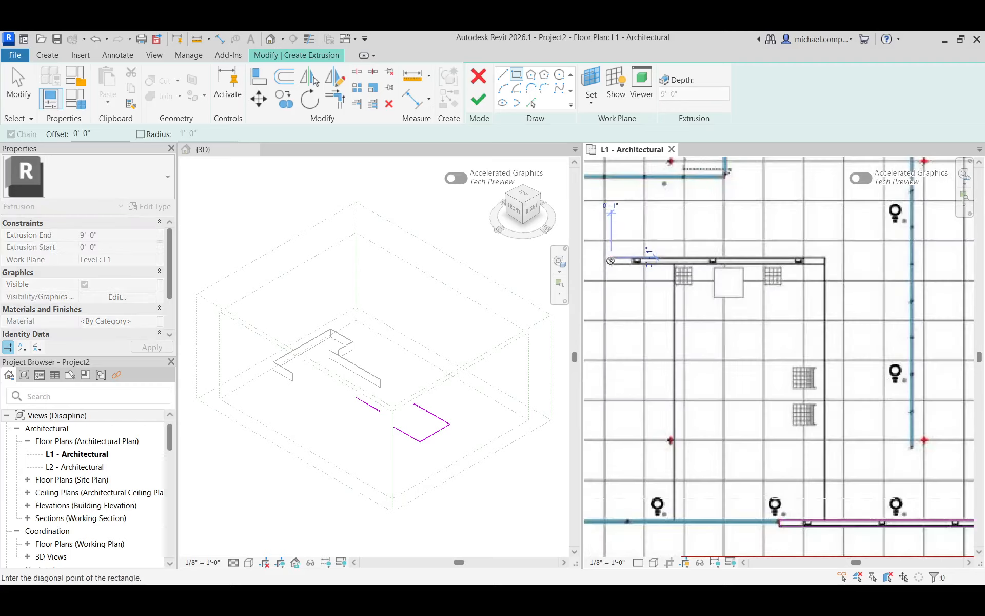
scroll(855, 252, "up", 4)
scroll(835, 261, "up", 5)
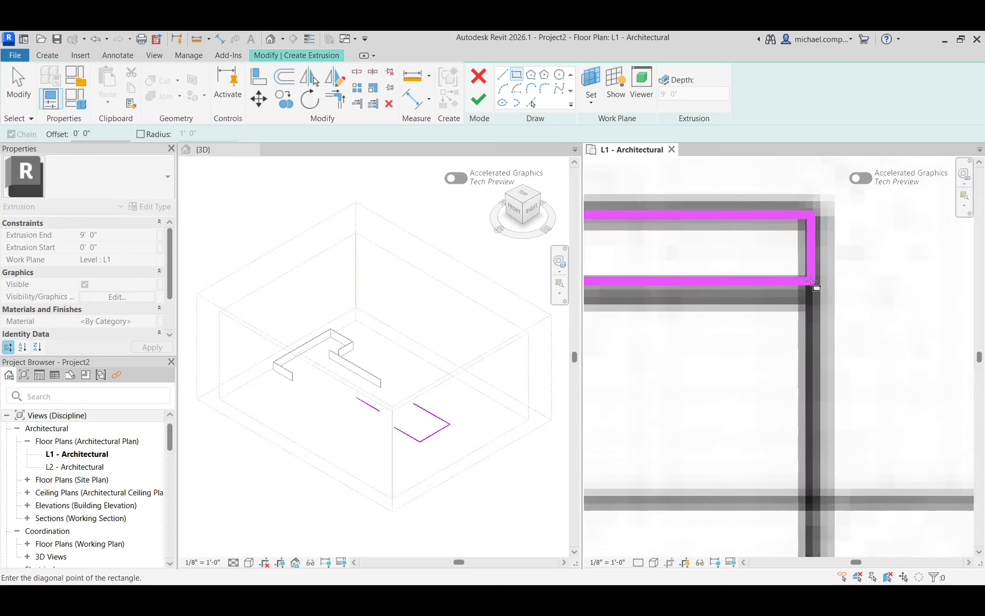
left_click(813, 288)
scroll(867, 298, "down", 5)
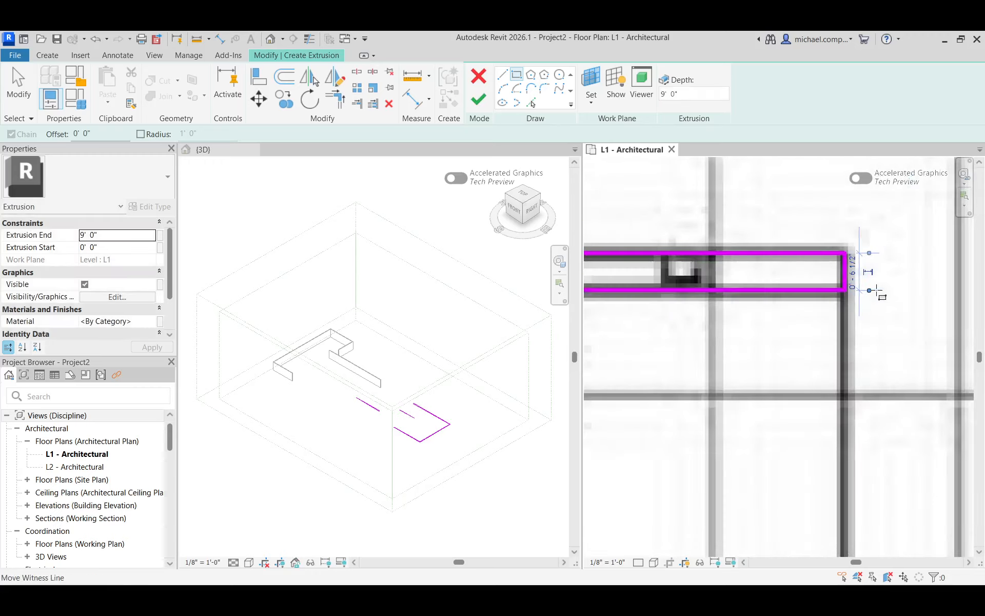
scroll(864, 303, "down", 3)
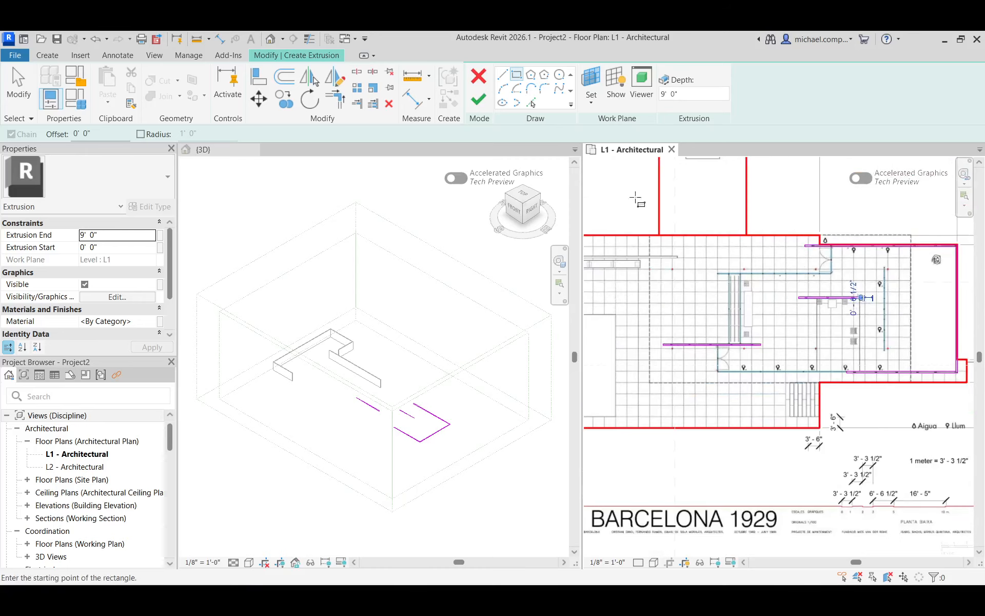
left_click(479, 99)
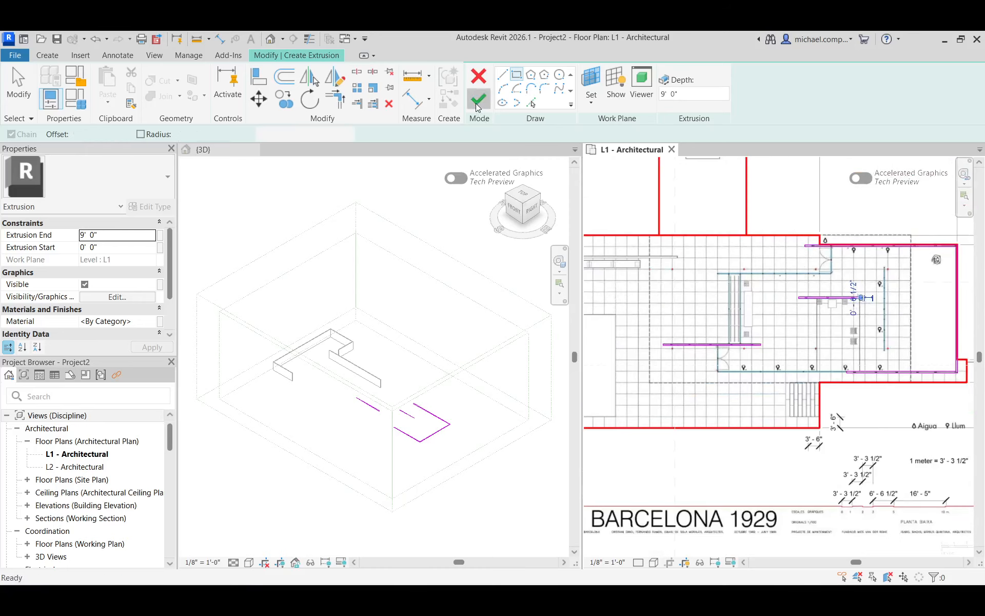
Examine the wall extrusions in the 3D view, checking which wall segments belong to each one
left_click(358, 425)
scroll(359, 418, "up", 3)
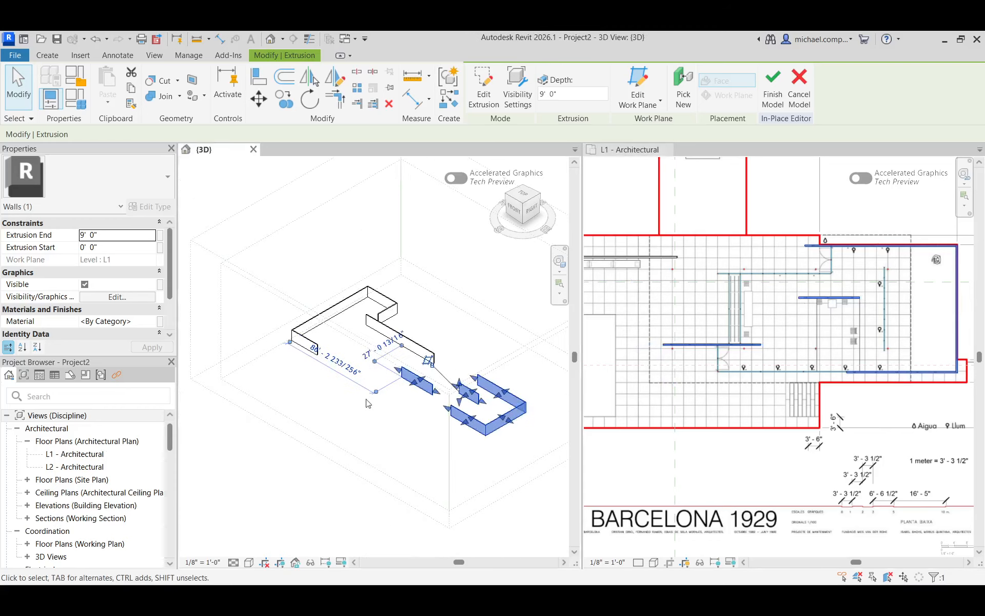
scroll(526, 378, "up", 5)
scroll(508, 304, "down", 3)
left_click(449, 304)
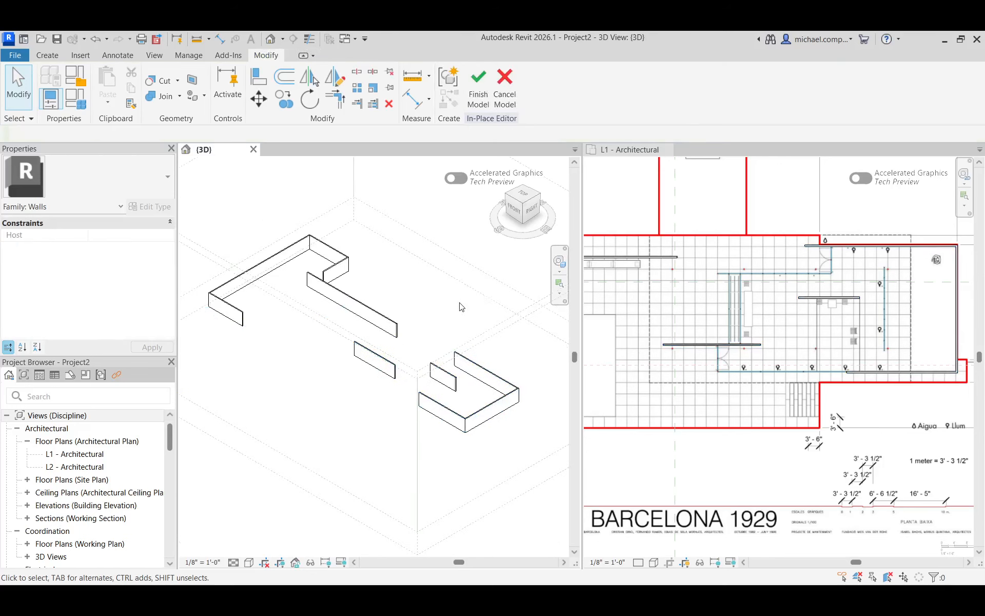
left_click(355, 301)
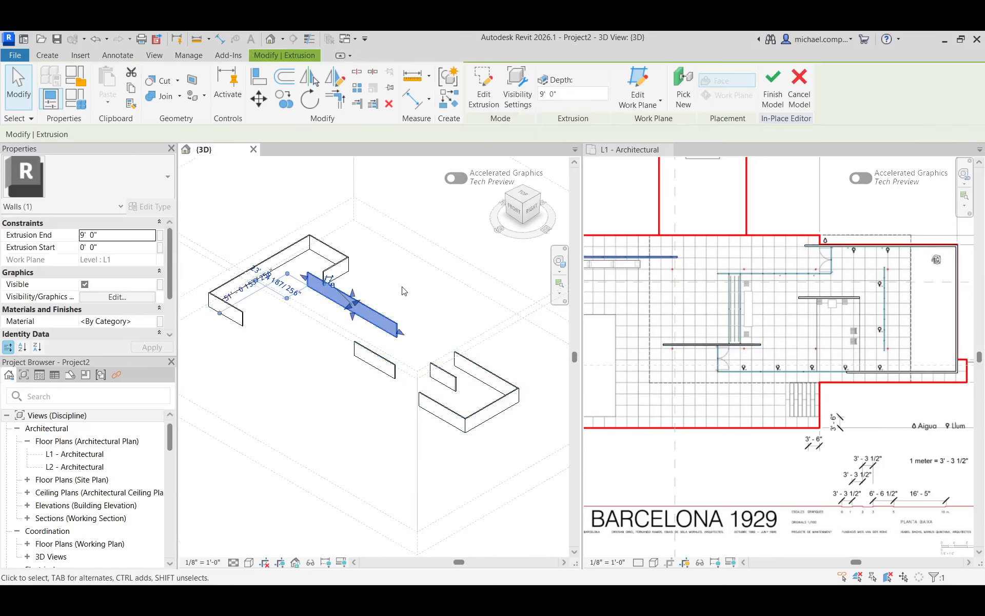
left_click(402, 287)
left_click(329, 269)
left_click(400, 296)
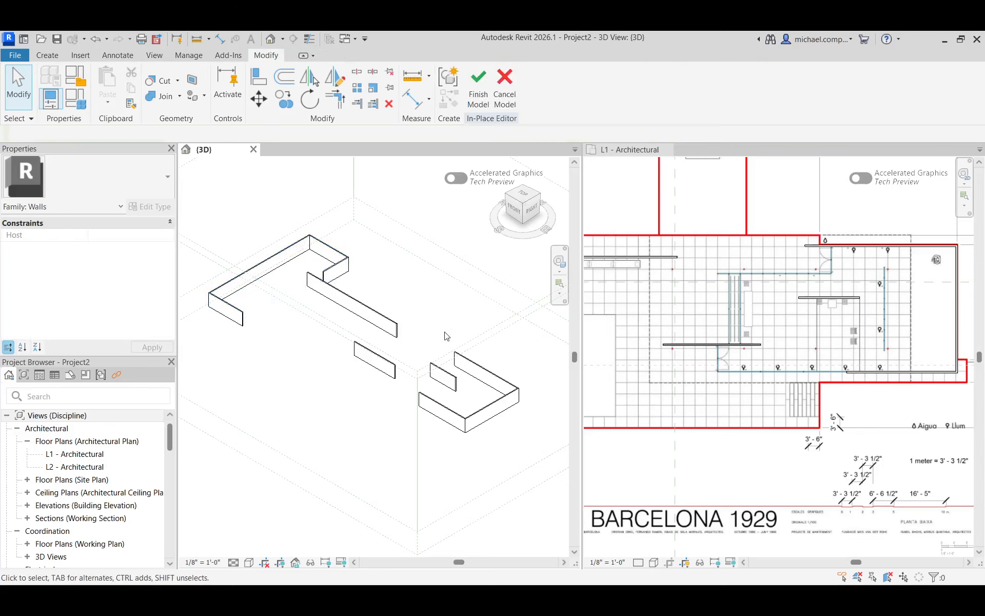
Try stretching the multi-part wall extrusion to a height of about 48' 9", and undo the change
left_click(456, 360)
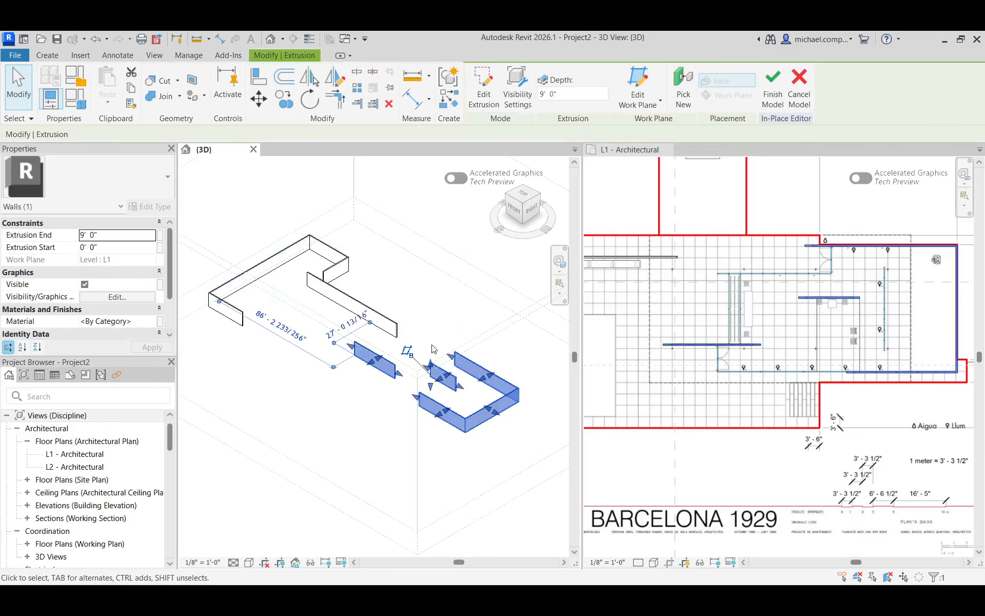
scroll(432, 349, "up", 2)
left_click_drag(432, 371, 464, 308)
scroll(467, 329, "down", 2)
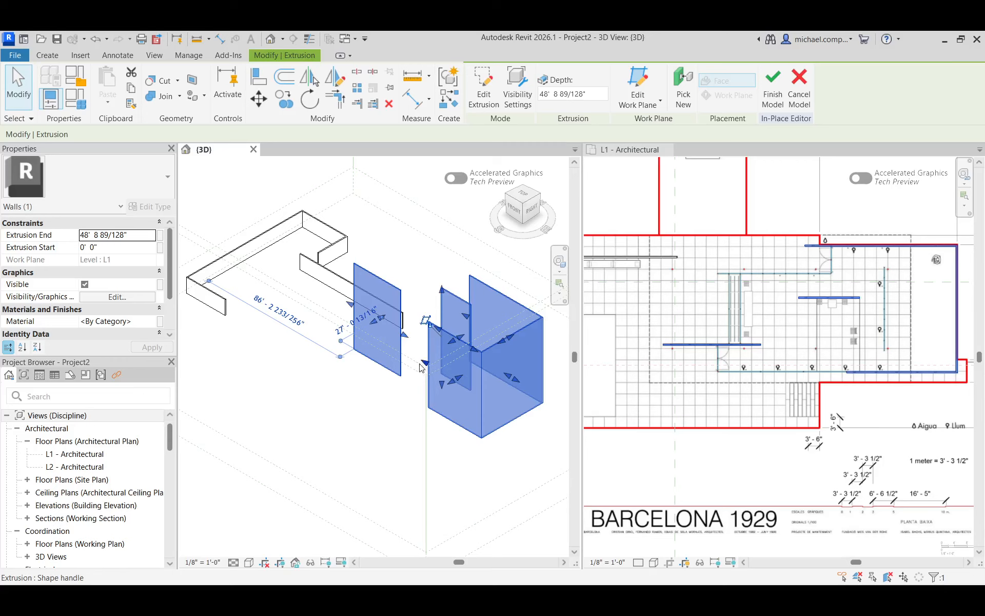
key("ctrl+z")
scroll(435, 348, "down", 2)
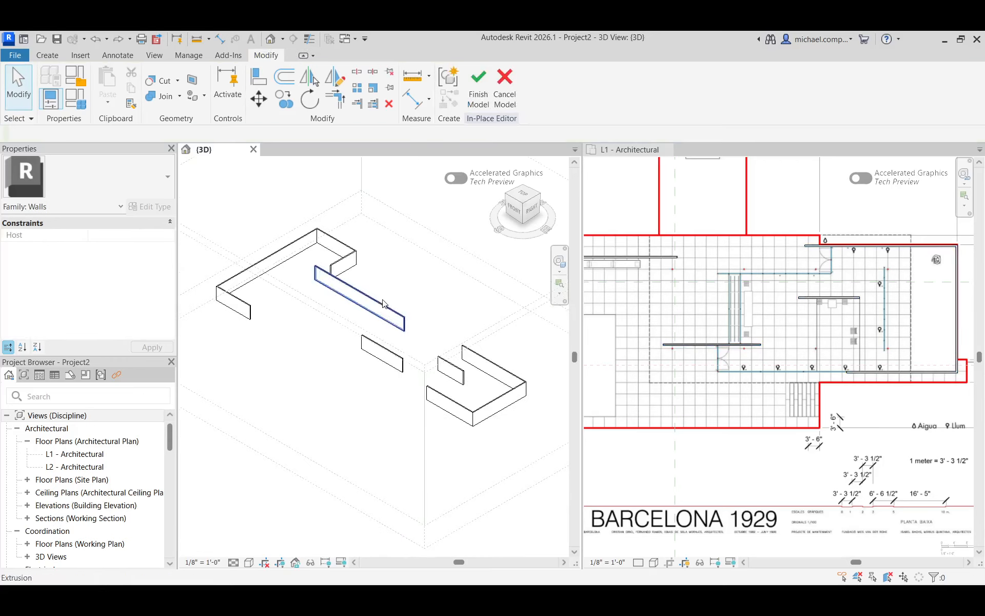
Try raising the long freestanding wall to about 44' 2" and reshaping the neighbouring wall extrusion, undoing both changes
left_click(396, 295)
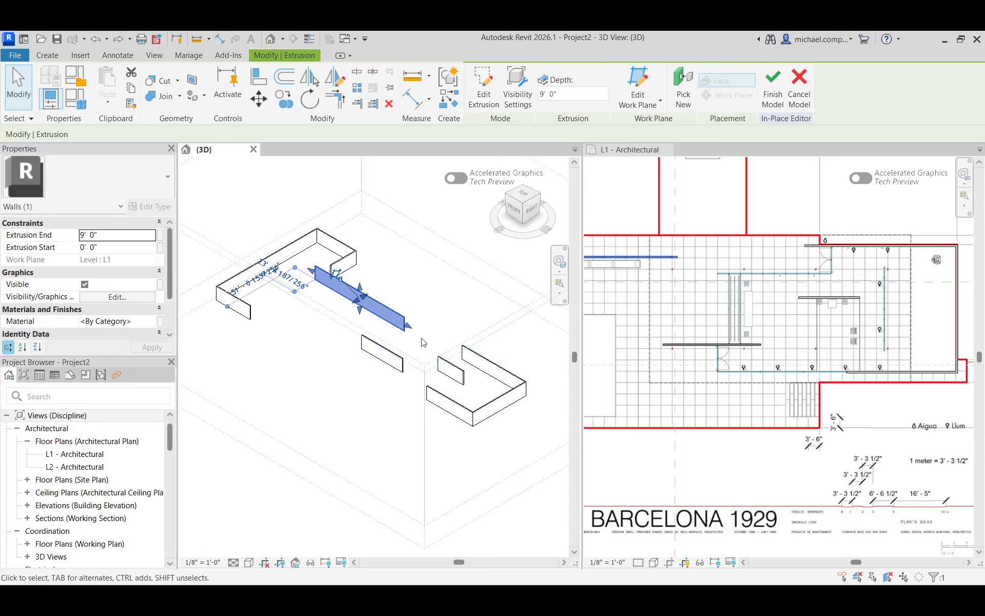
key("ctrl+y")
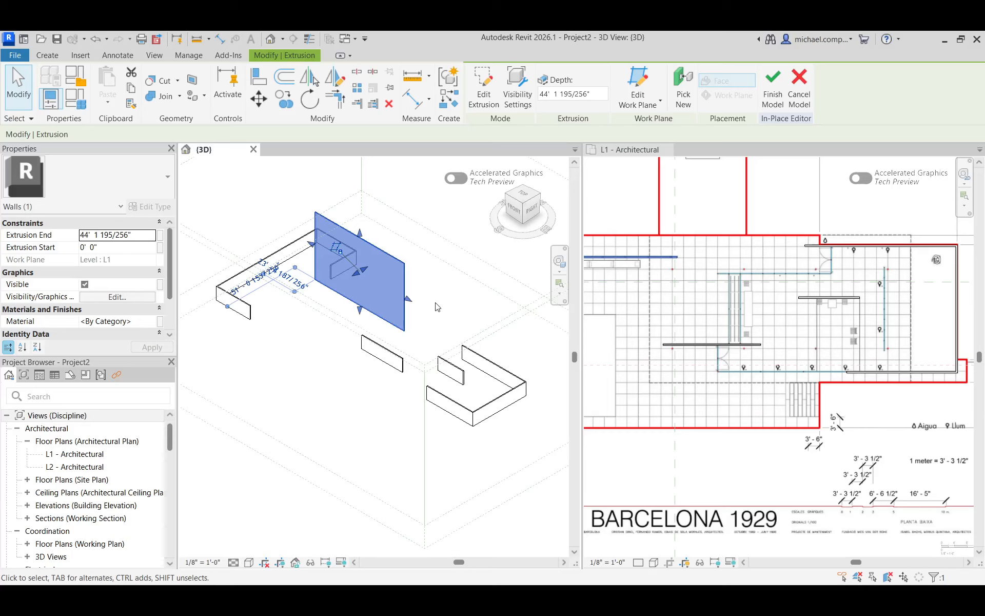
key("ctrl+z")
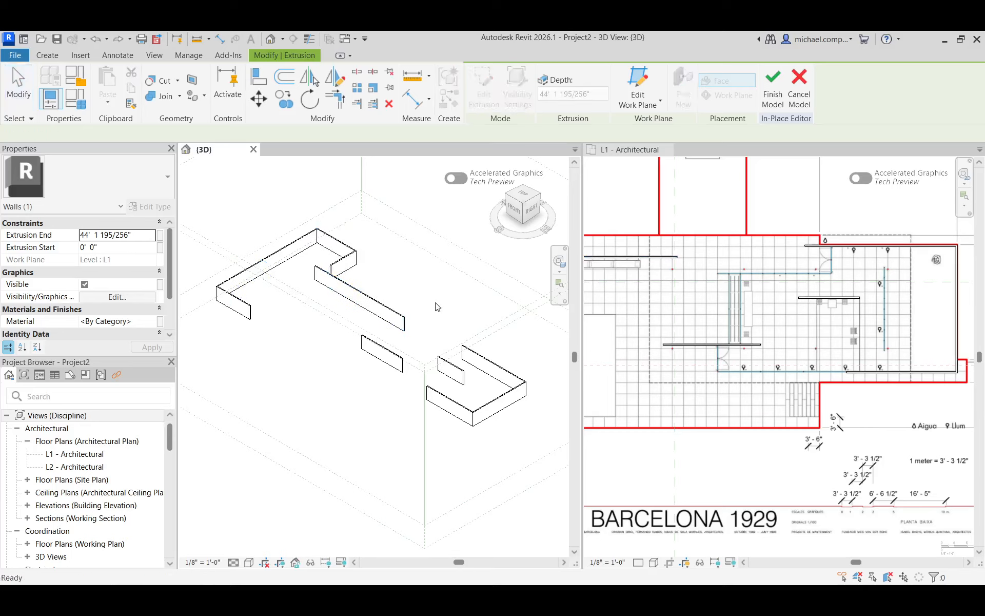
left_click(330, 251)
left_click_drag(330, 251, 396, 280)
key("ctrl+z")
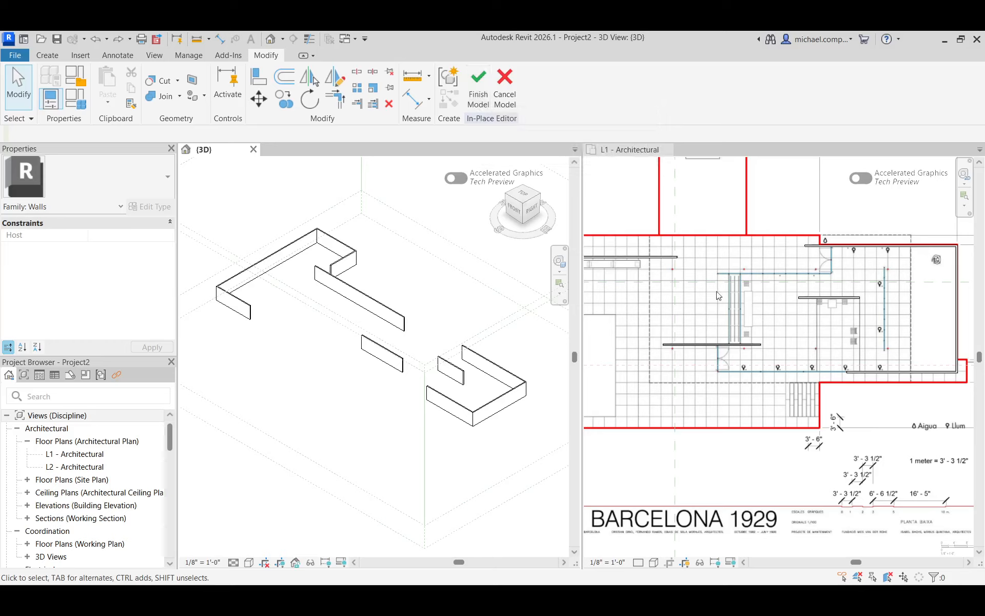
Finish the in-place wall model and widen the L1 - Architectural plan view beside the 3D view
left_click(483, 102)
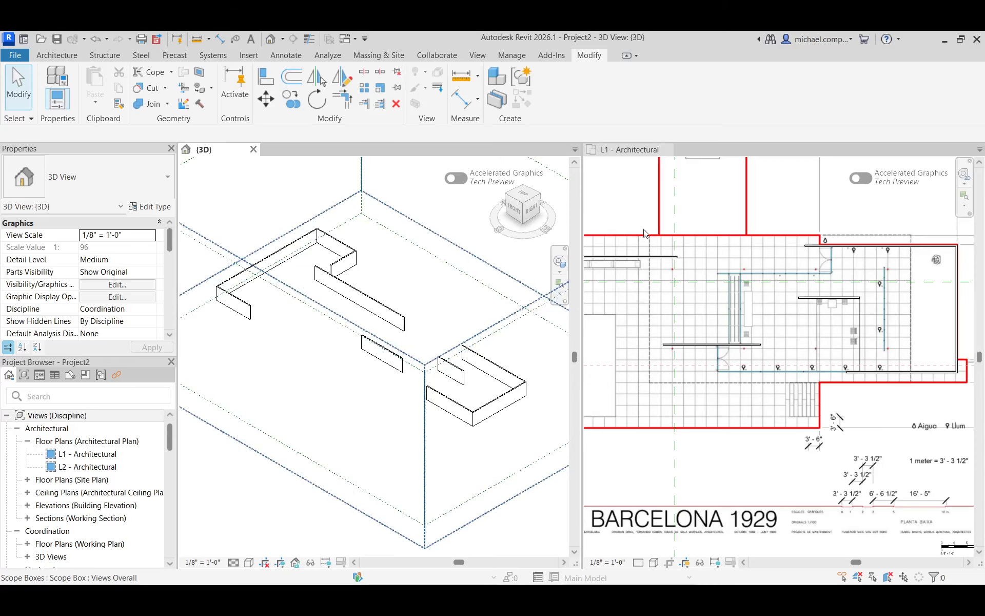
left_click(687, 211)
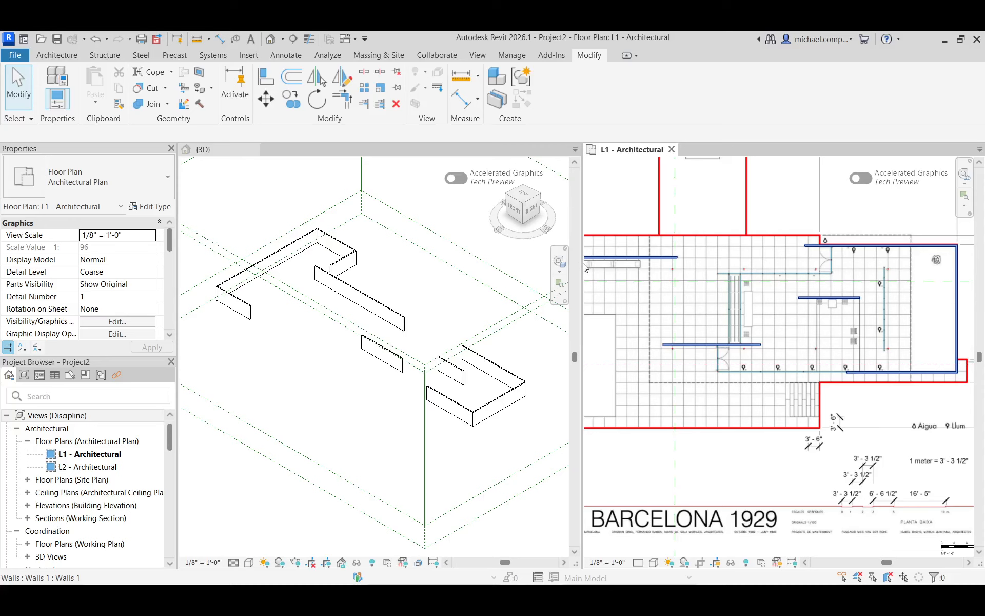
left_click_drag(581, 264, 331, 264)
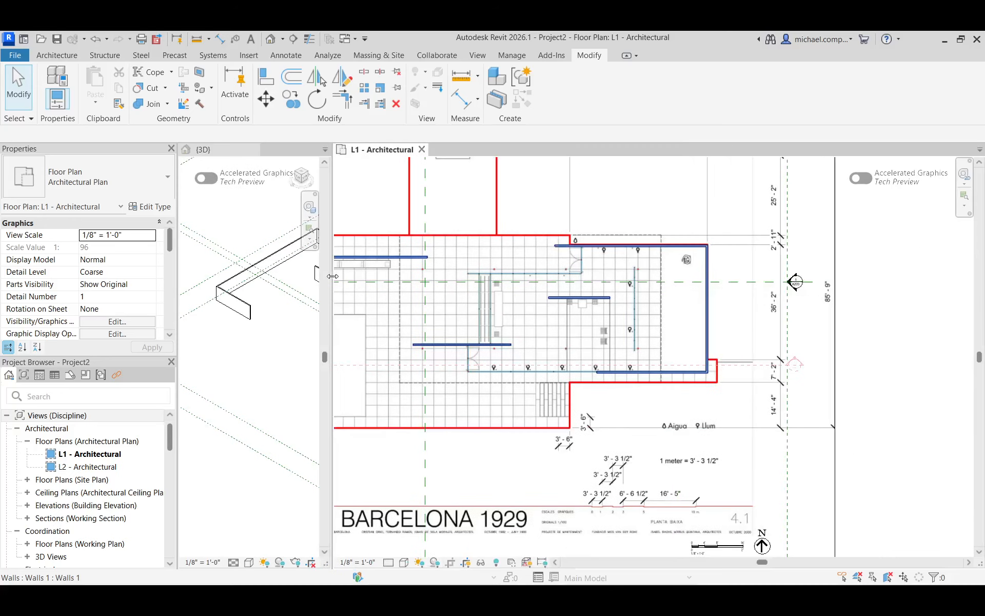
Frame all the walls in the narrowed 3D view and fit the whole pavilion plan in the L1 - Architectural view
left_click(266, 336)
scroll(265, 335, "down", 3)
scroll(284, 378, "up", 5)
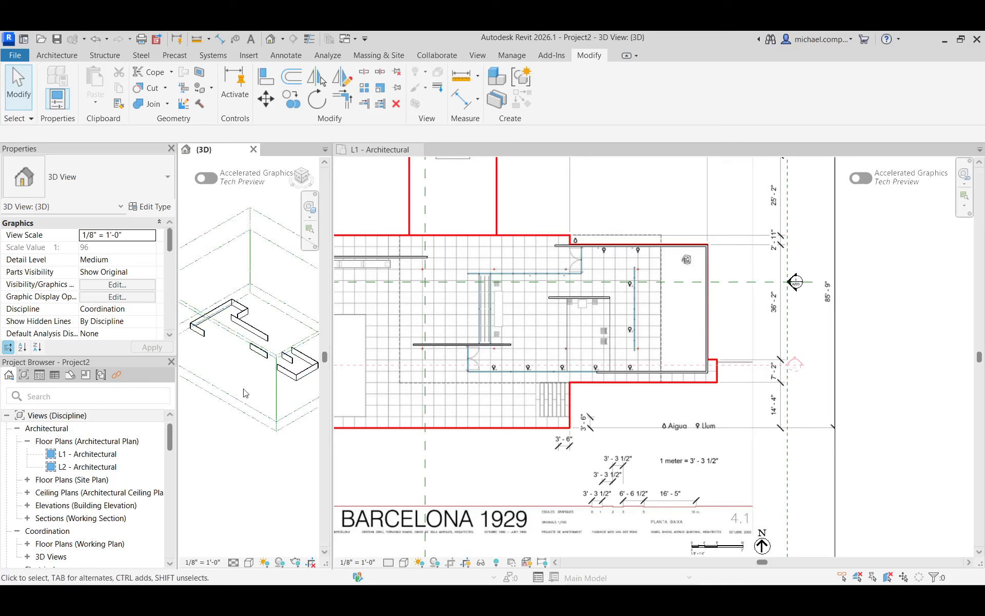
scroll(284, 377, "down", 3)
left_click(583, 200)
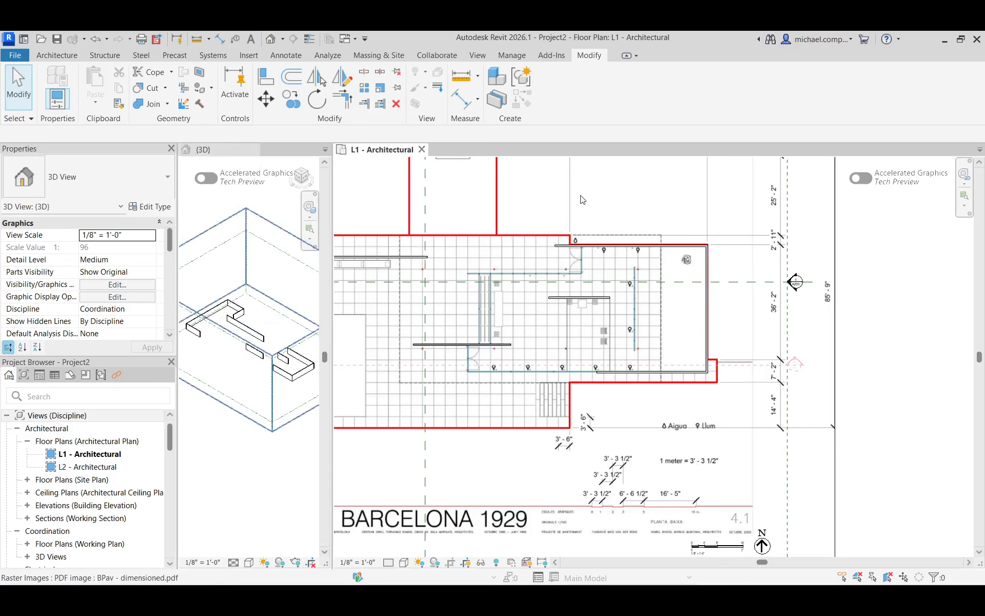
key("z")
key("f")
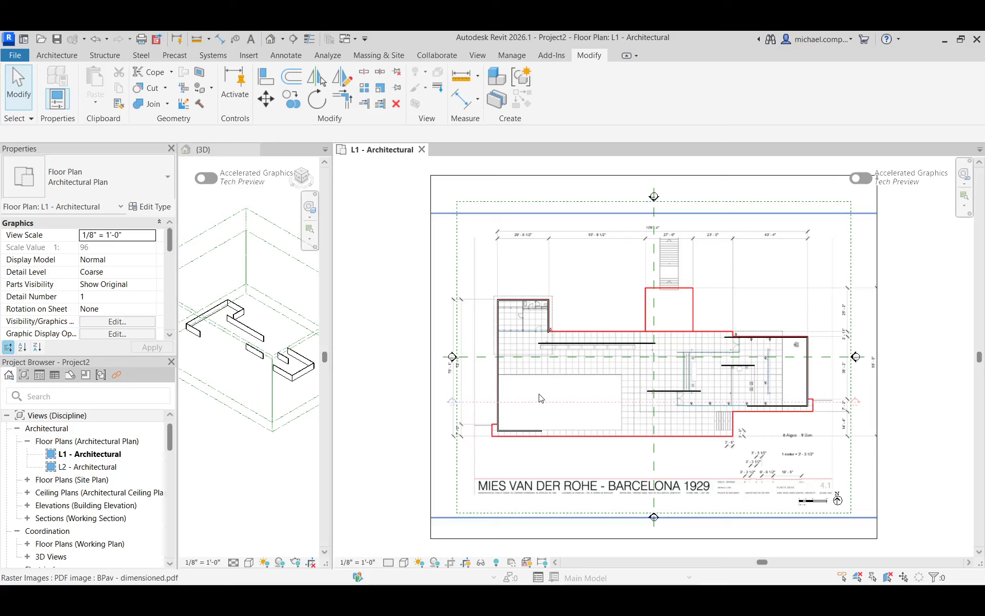
scroll(462, 324, "up", 4)
scroll(362, 275, "down", 3)
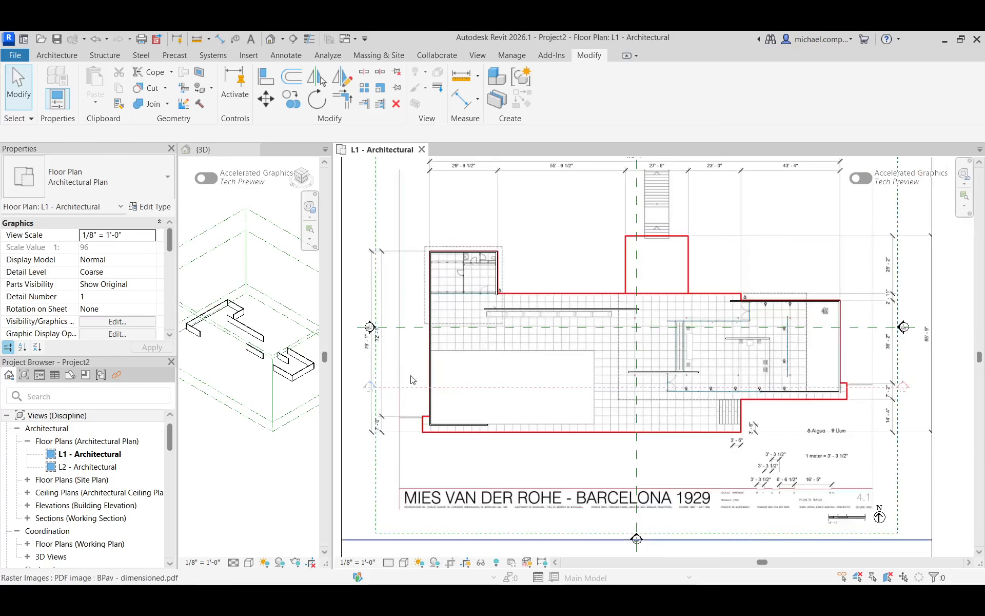
Start a new in-place model in the Floors category with the name Floors 1
left_click(69, 55)
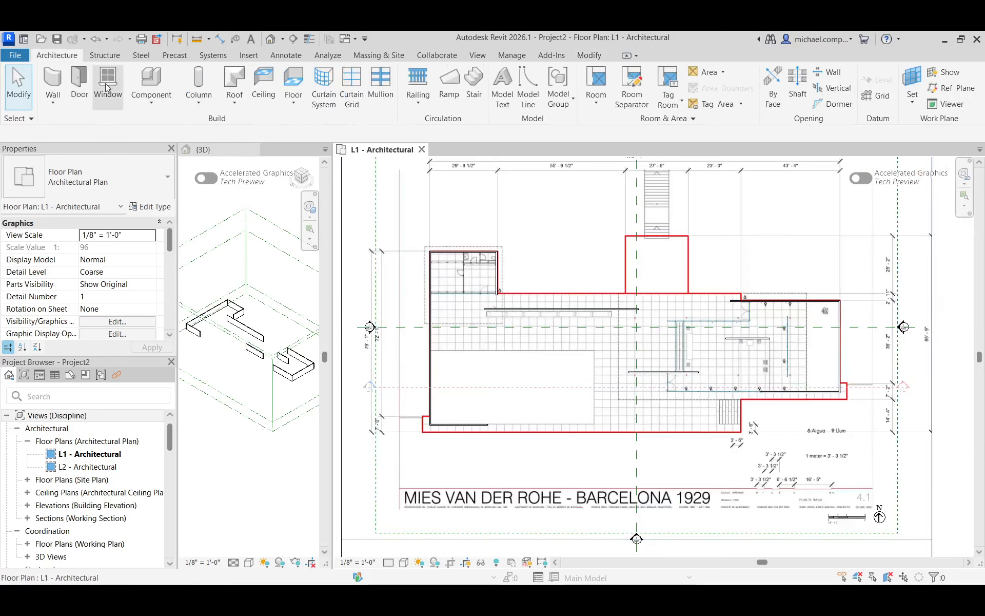
left_click(143, 101)
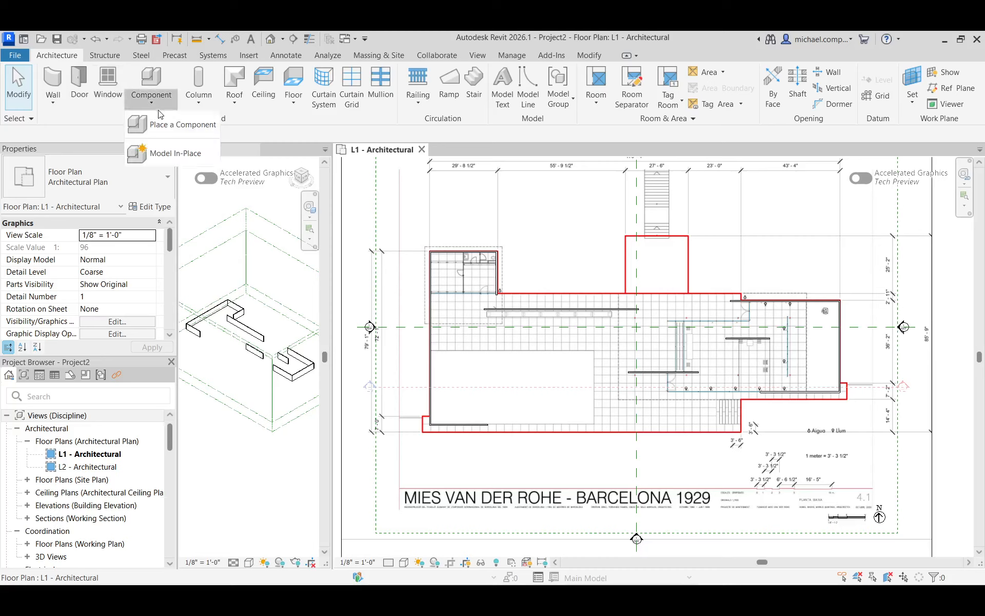
left_click(167, 153)
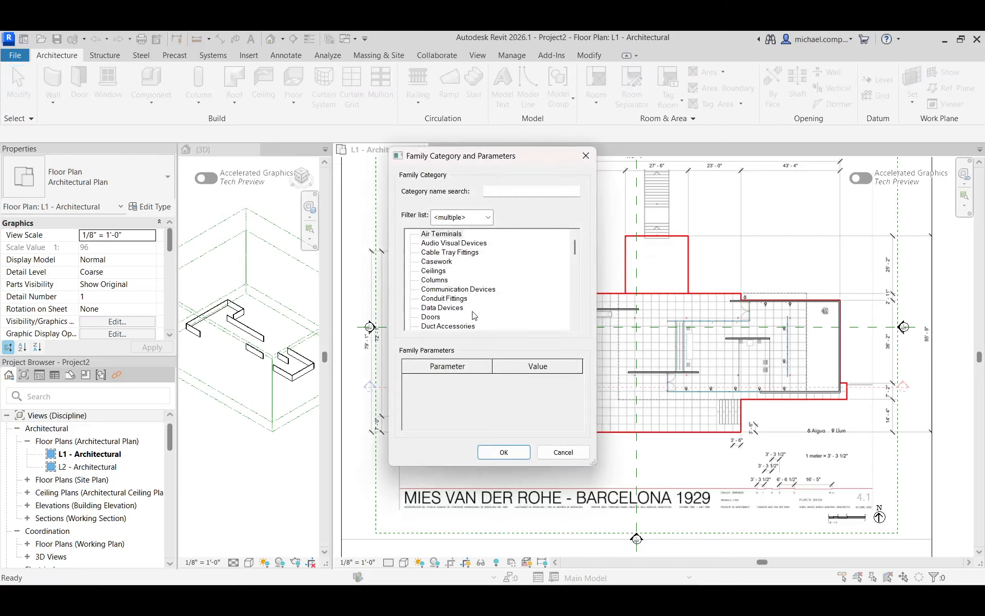
scroll(487, 308, "down", 3)
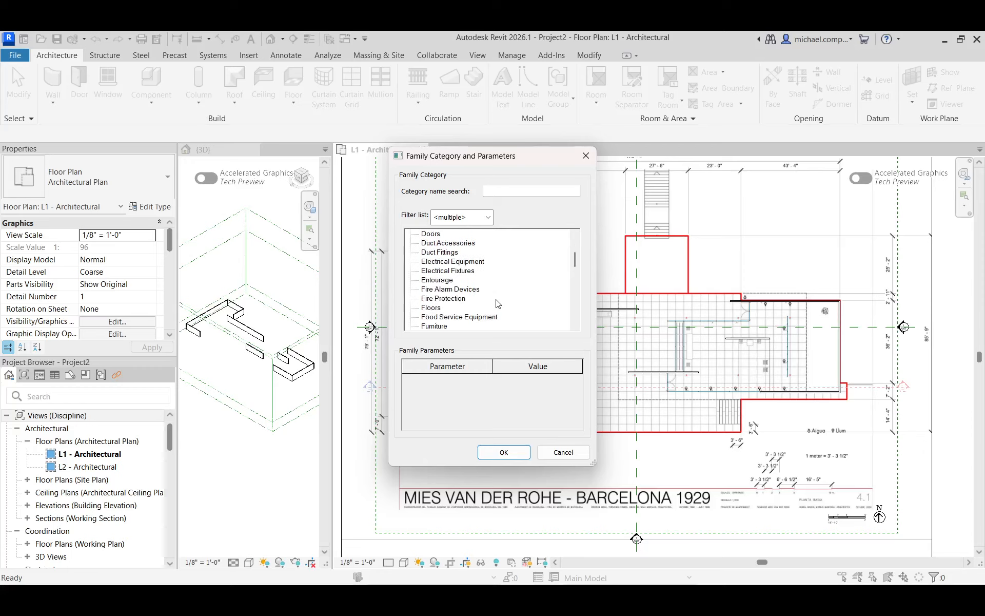
left_click(431, 309)
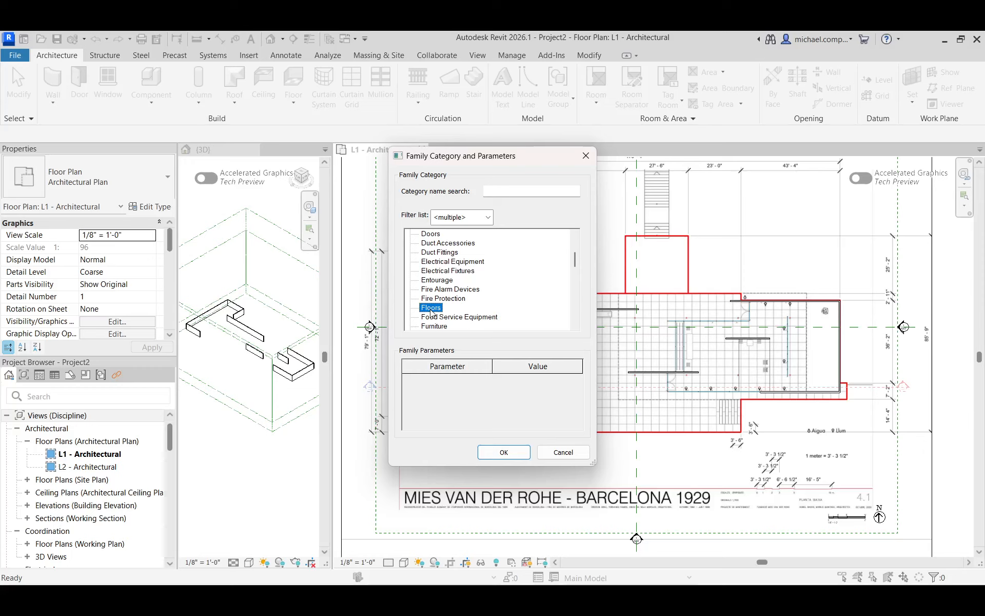
left_click(503, 452)
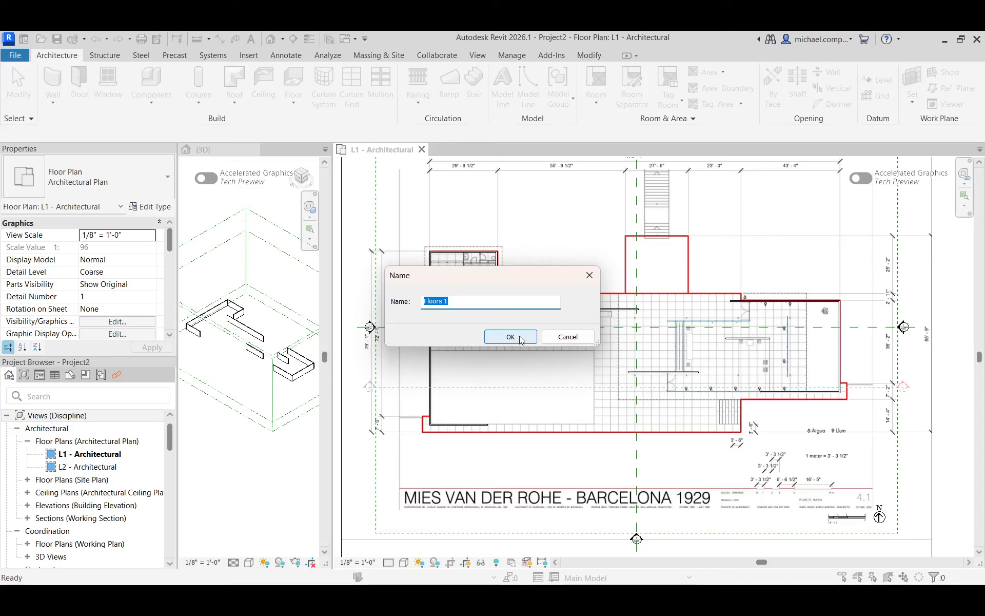
left_click(521, 339)
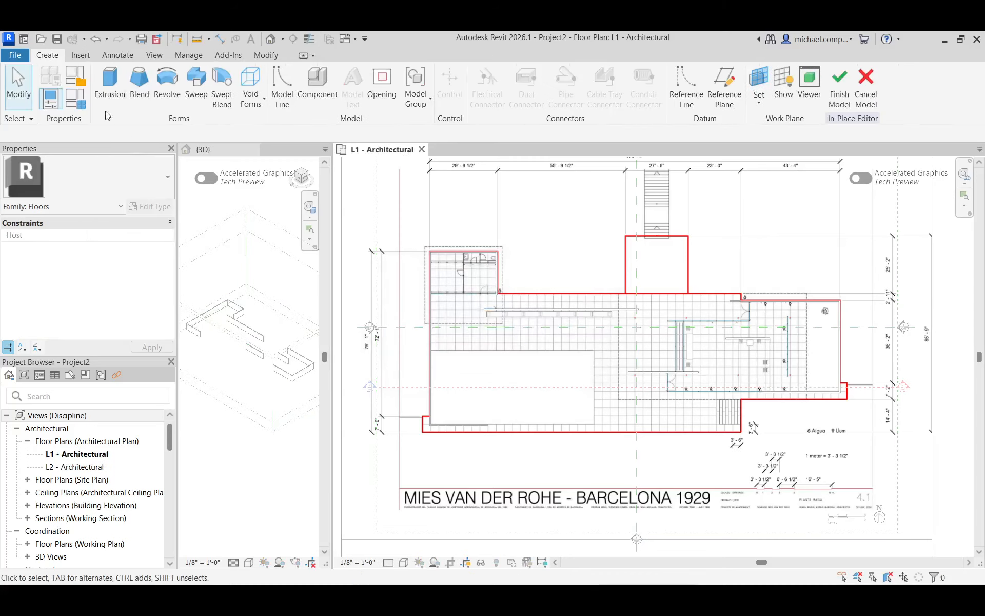
Start an extrusion and sketch a rectangle from the plan's upper-left outer wall corner to its lower-right outer wall corner
left_click(105, 105)
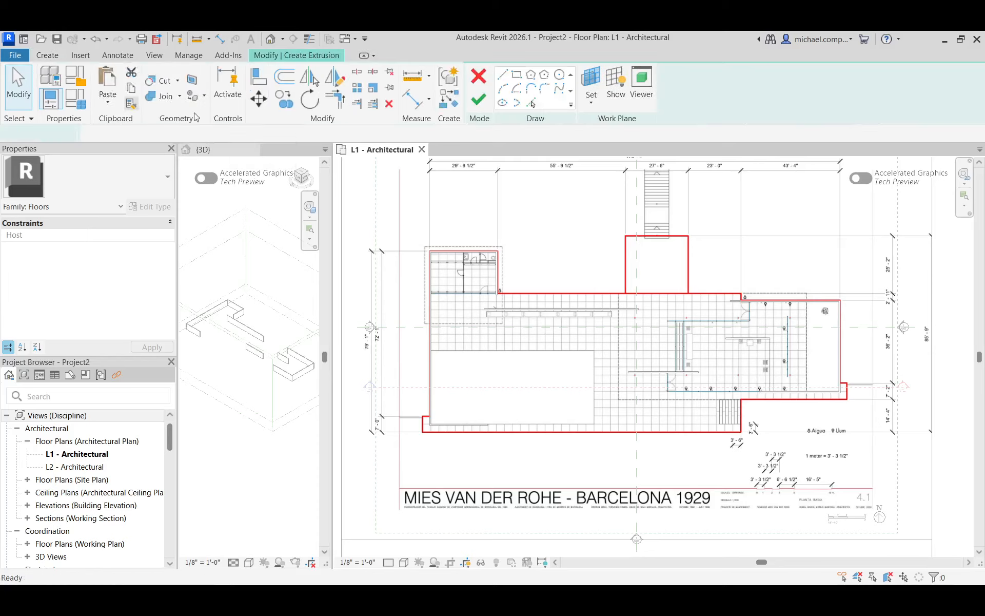
left_click(517, 78)
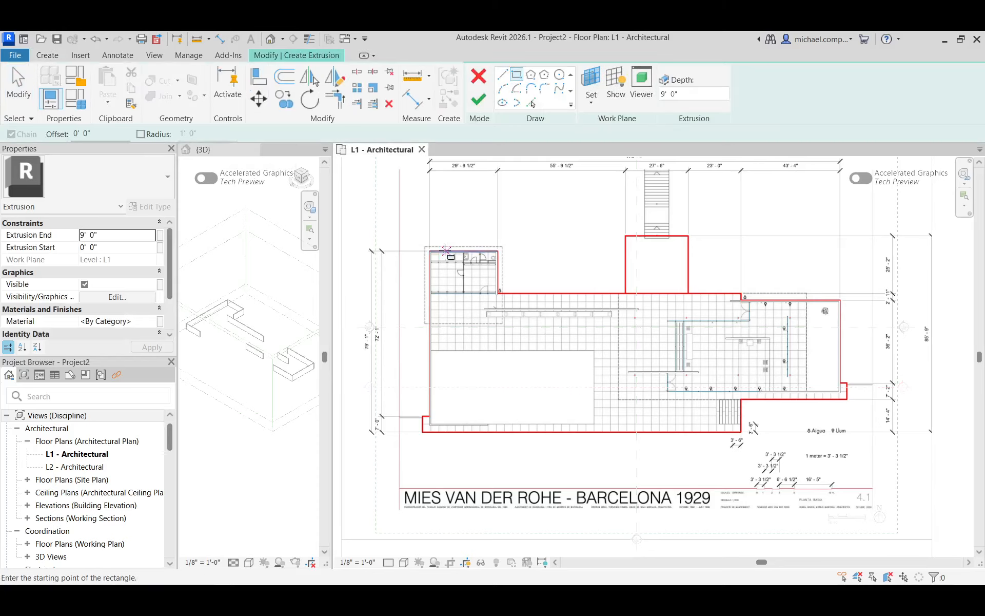
scroll(430, 251, "up", 8)
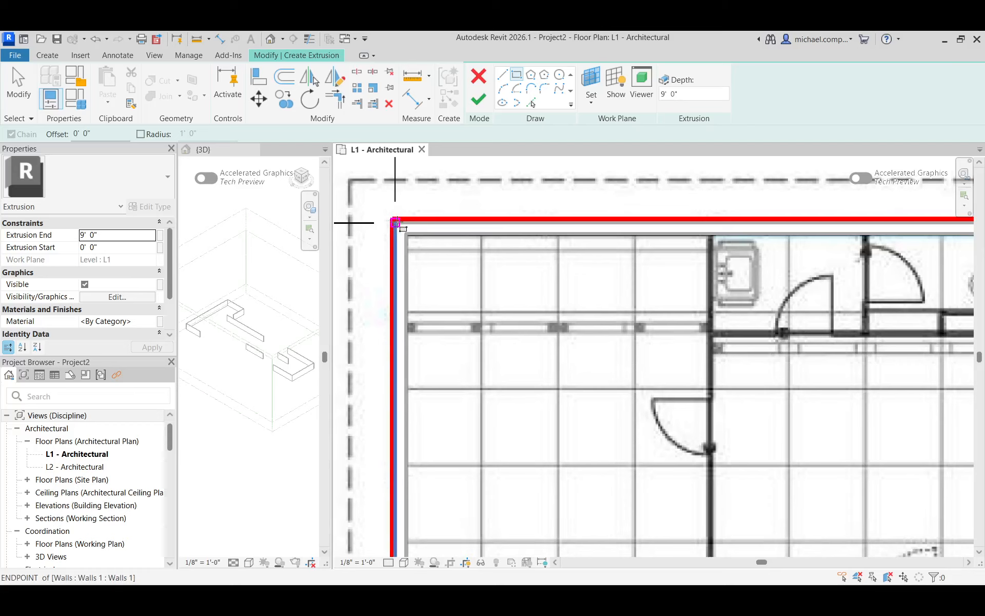
left_click(395, 222)
scroll(421, 201, "down", 5)
scroll(424, 203, "down", 5)
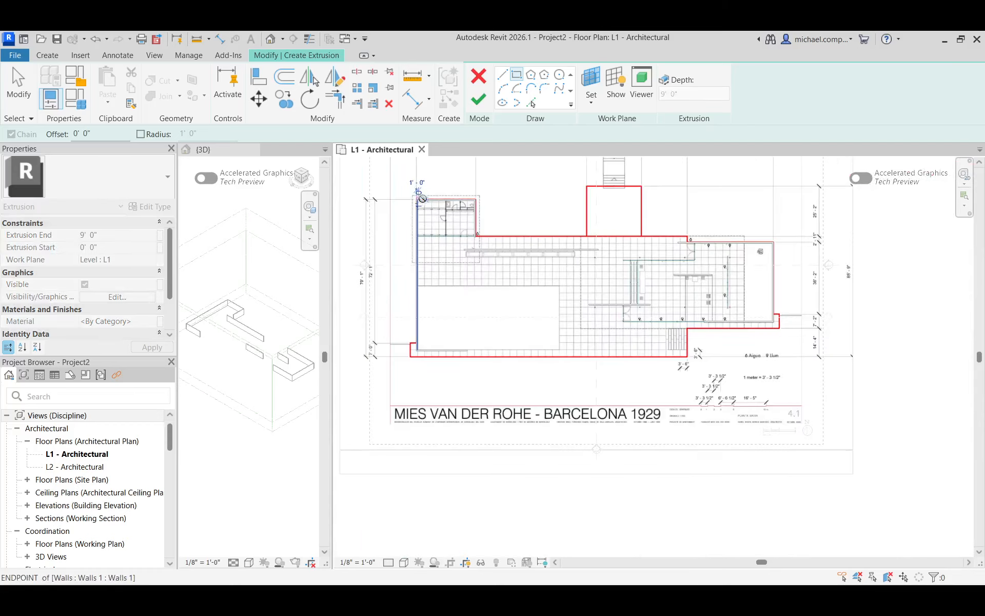
scroll(779, 350, "up", 4)
scroll(779, 350, "up", 6)
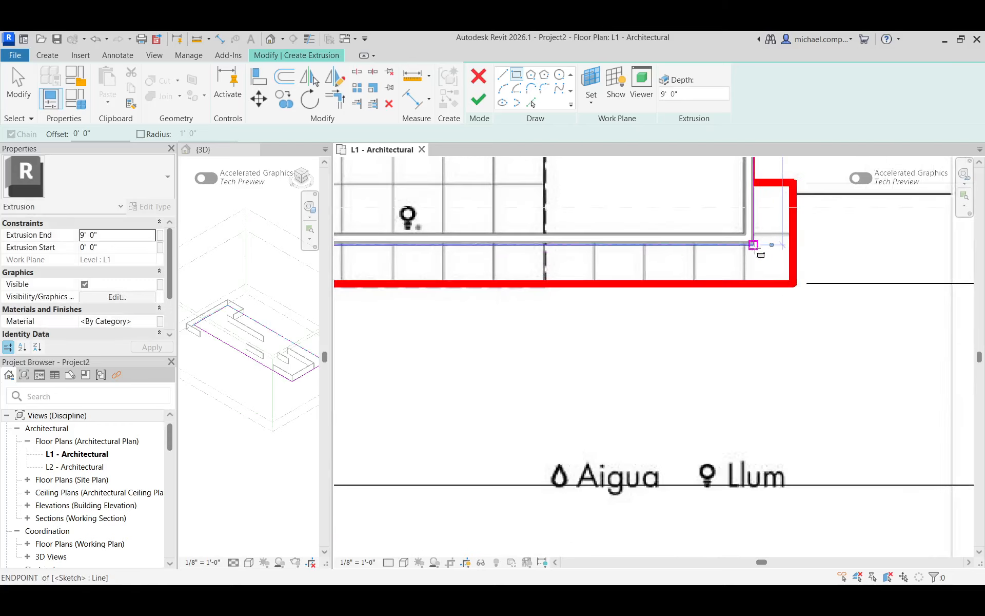
left_click(754, 249)
scroll(719, 342, "down", 2)
scroll(780, 317, "up", 3)
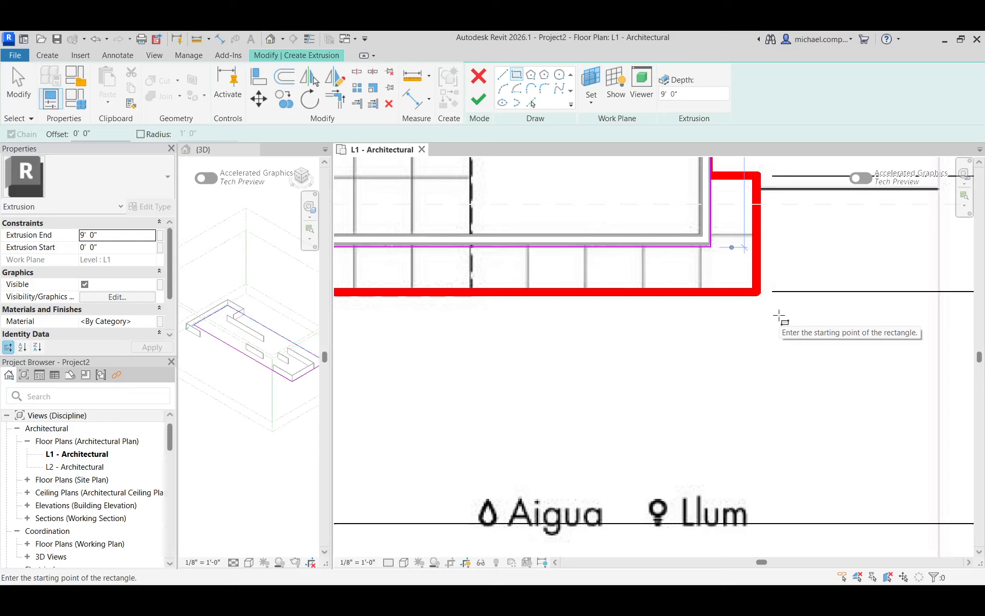
Trace the upper and outer edges of the lower-right projection with sketch lines, starting about 2' 10" out from the rectangle's side
left_click(500, 76)
scroll(765, 189, "up", 2)
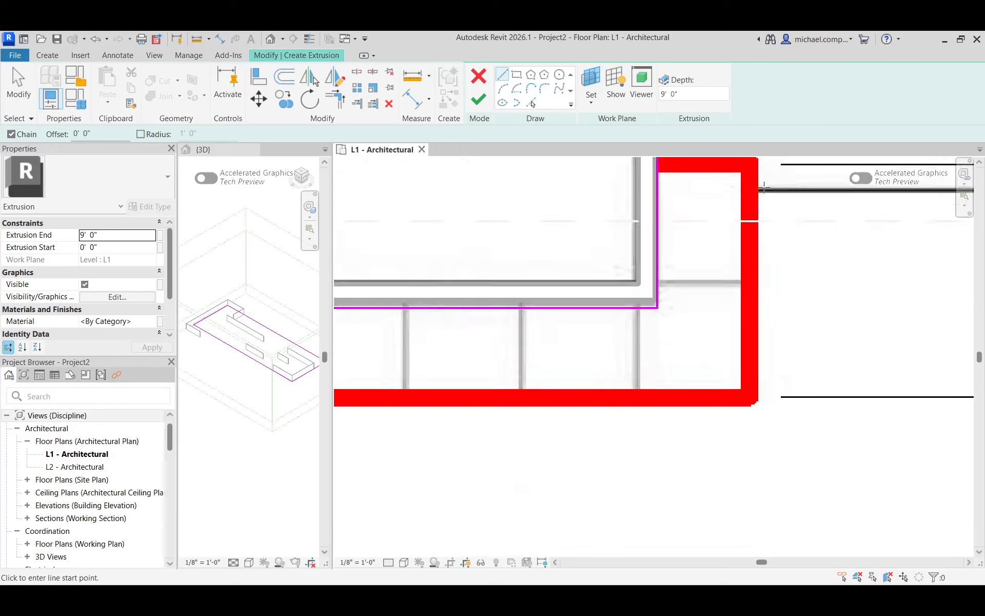
scroll(708, 297, "down", 4)
scroll(740, 234, "up", 4)
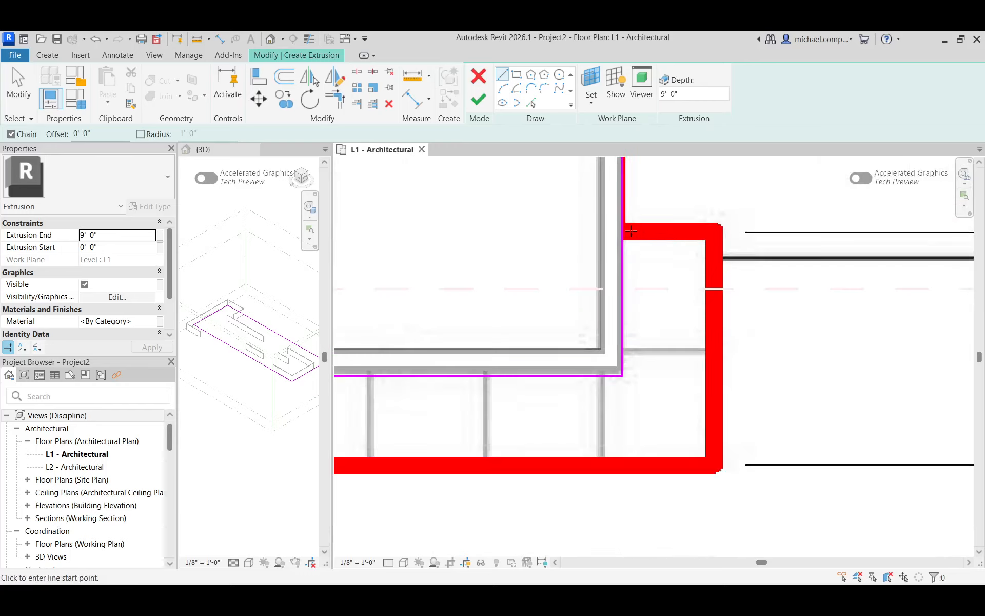
left_click(626, 232)
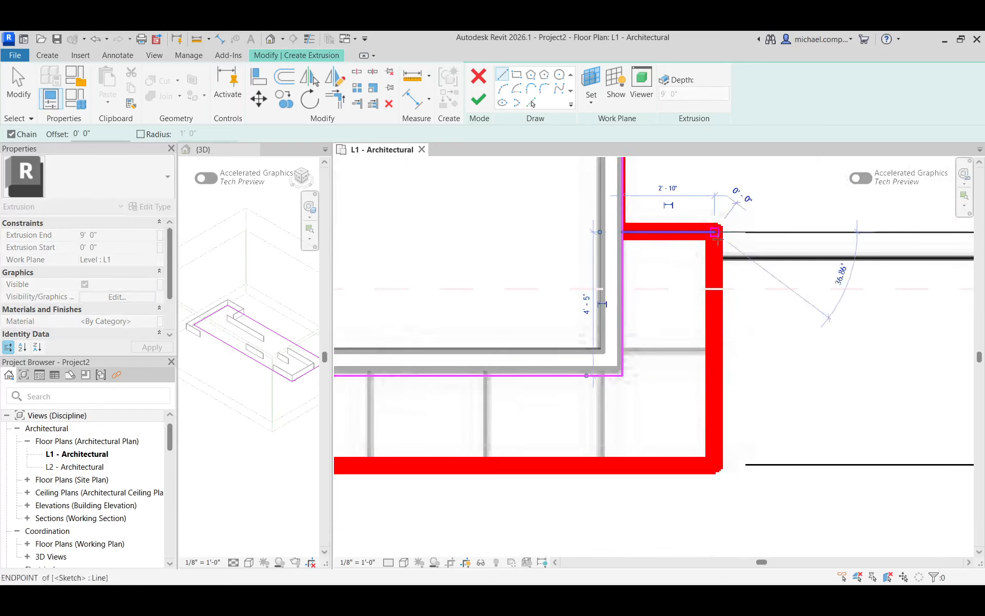
left_click(716, 234)
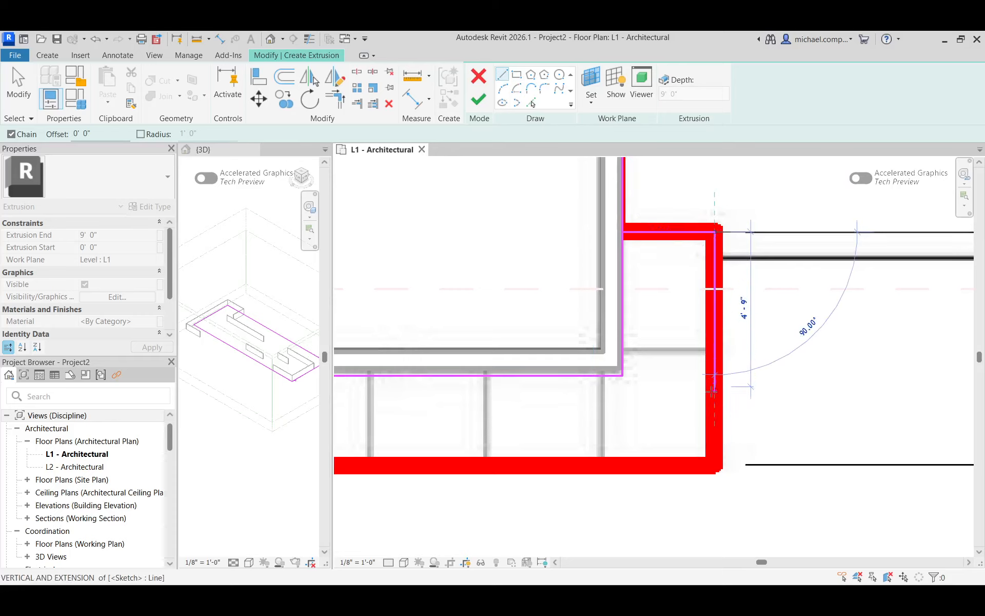
left_click(715, 464)
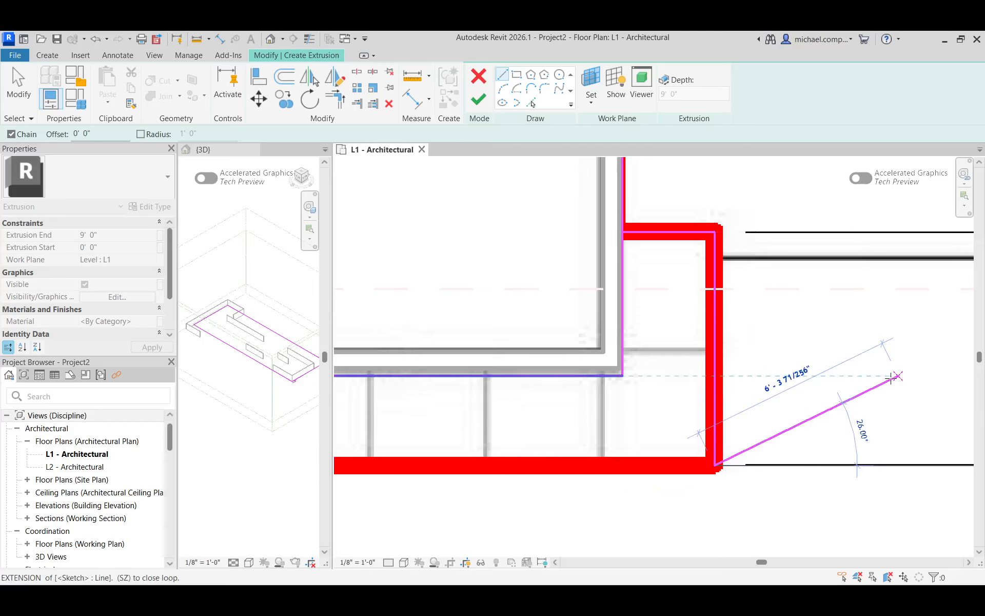
Continue the floor outline left along the red edge to the corner beside the stairs and about 14' 3" down that edge
scroll(893, 377, "down", 10)
scroll(670, 404, "up", 5)
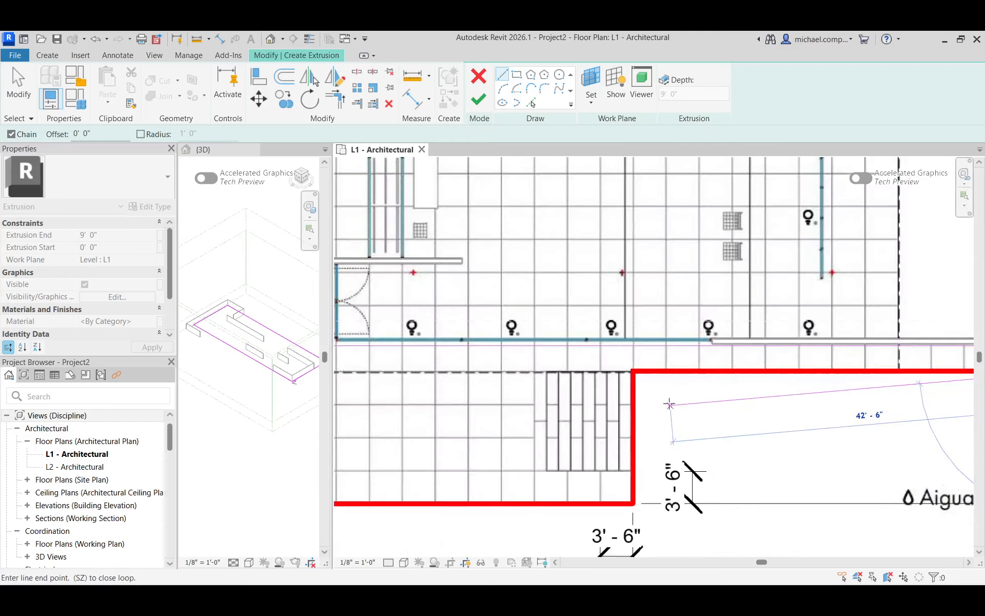
scroll(657, 385, "up", 4)
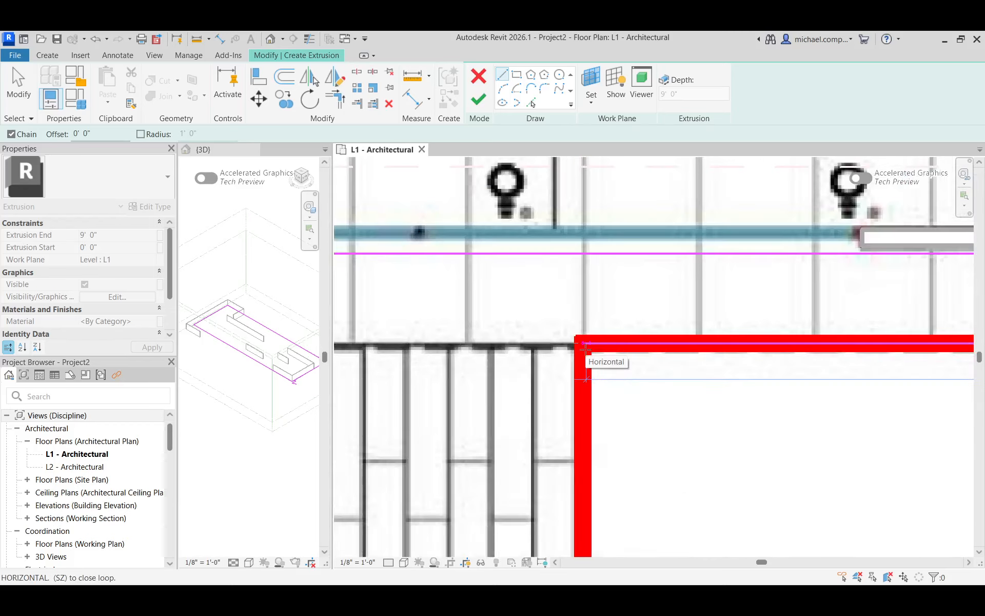
left_click(586, 349)
scroll(670, 410, "down", 6)
scroll(631, 366, "up", 4)
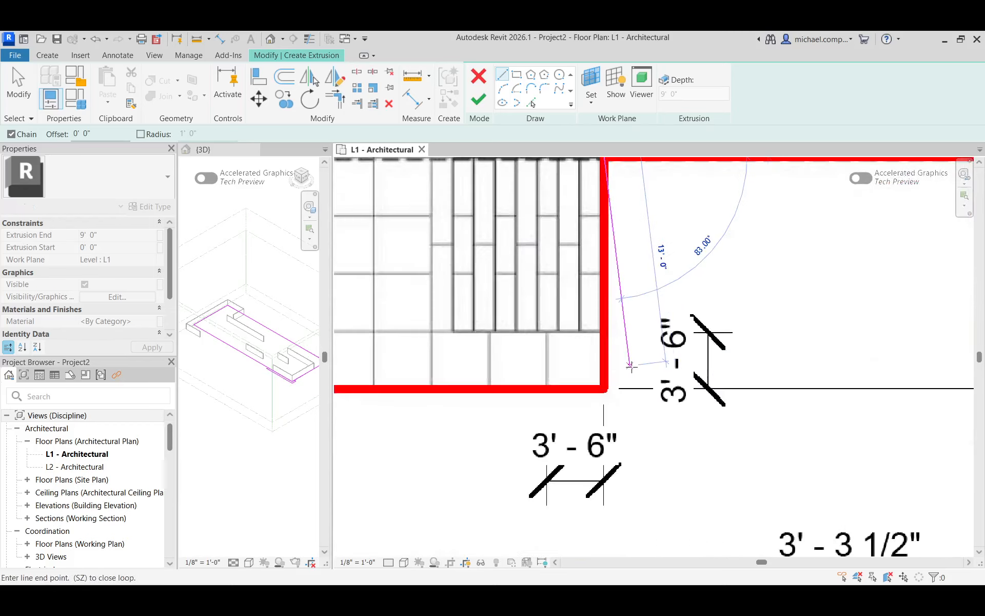
scroll(632, 366, "up", 1)
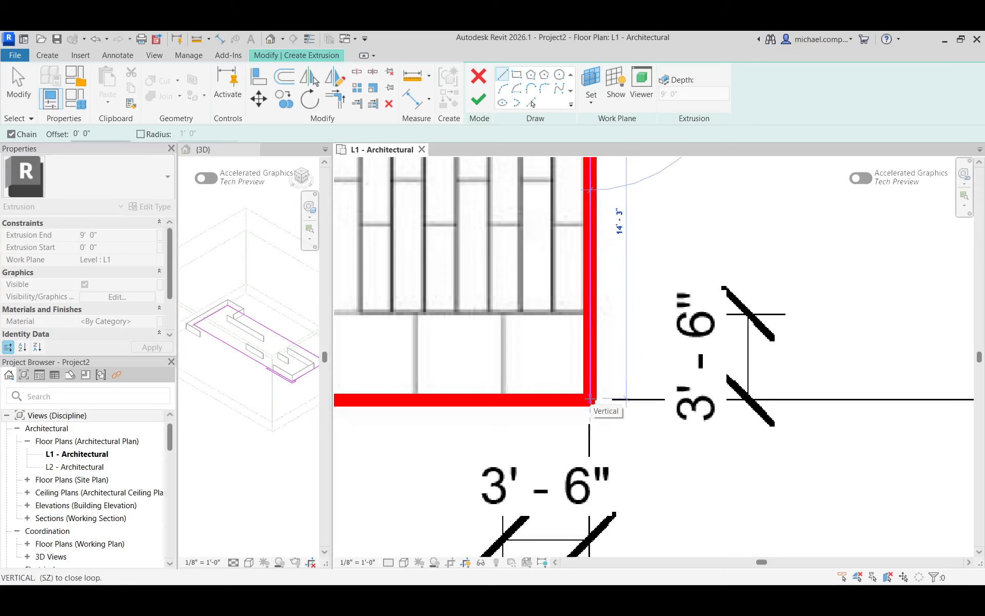
Trace the plan's lower edge to its lower-left corner and around the small projection back to the left wall, ending the line chain
scroll(913, 343, "down", 4)
scroll(915, 348, "down", 3)
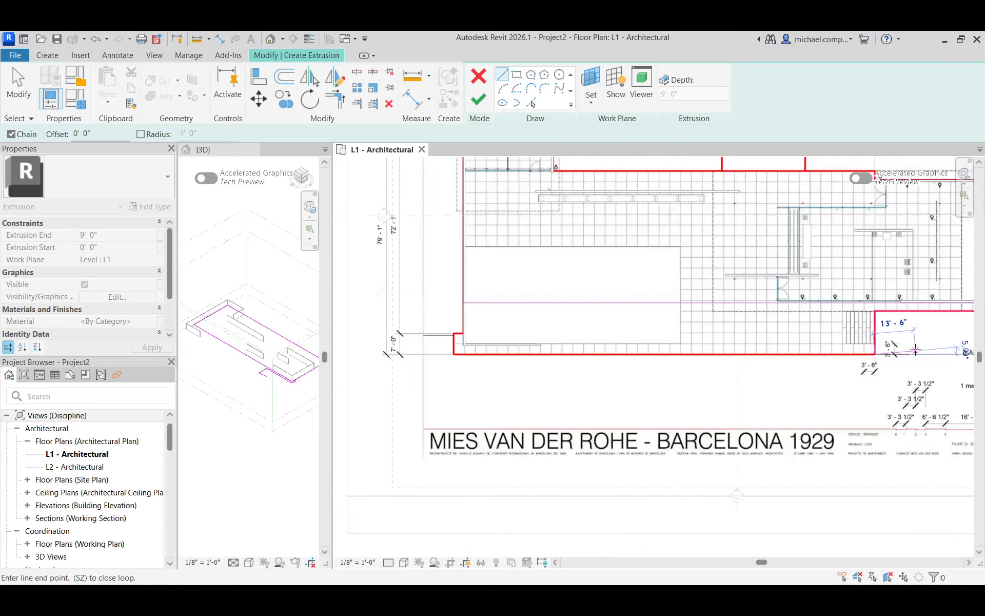
scroll(454, 354, "up", 6)
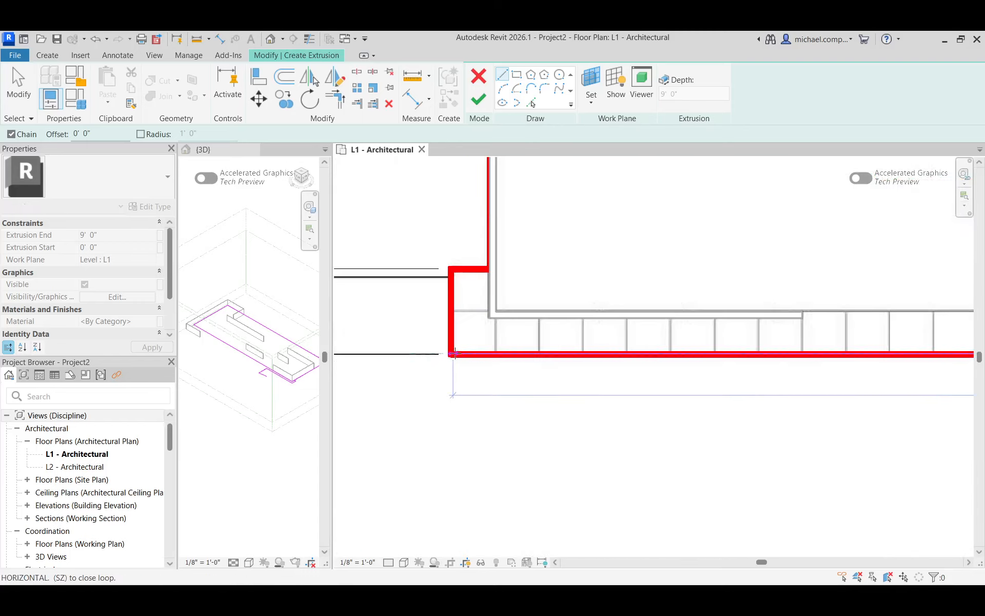
left_click(435, 354)
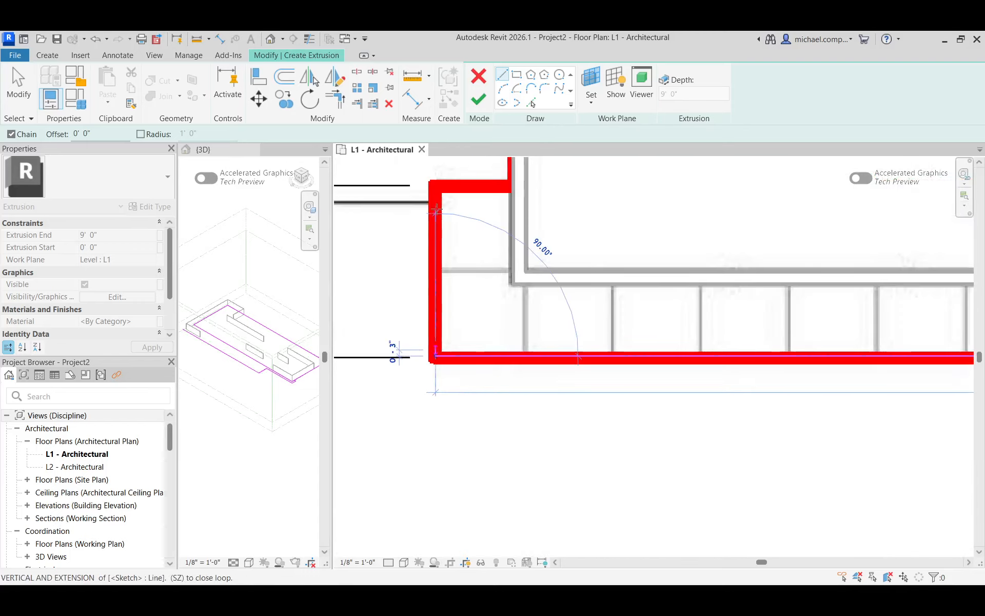
left_click(513, 187)
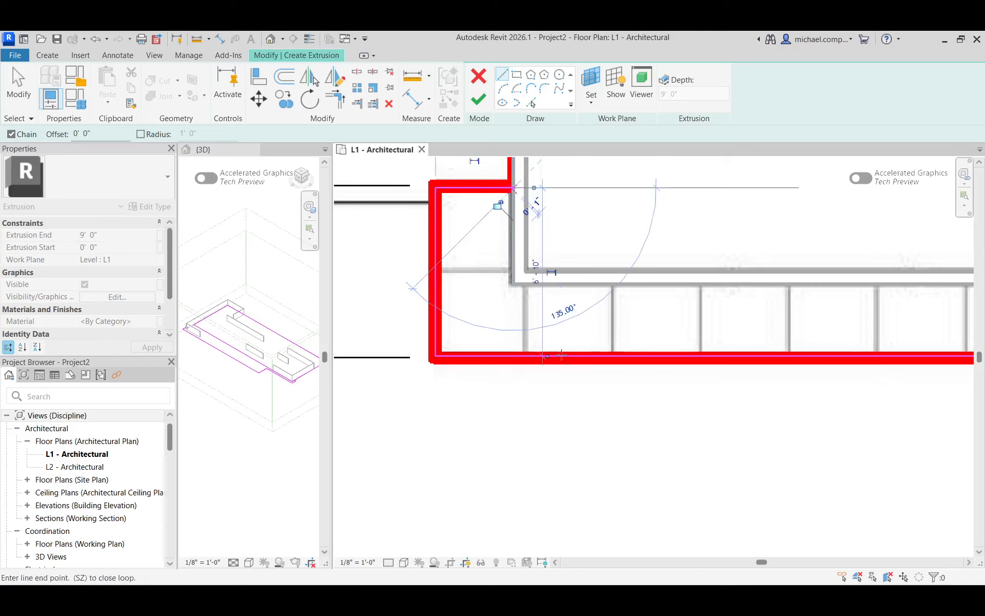
scroll(551, 444, "down", 5)
scroll(550, 375, "up", 3)
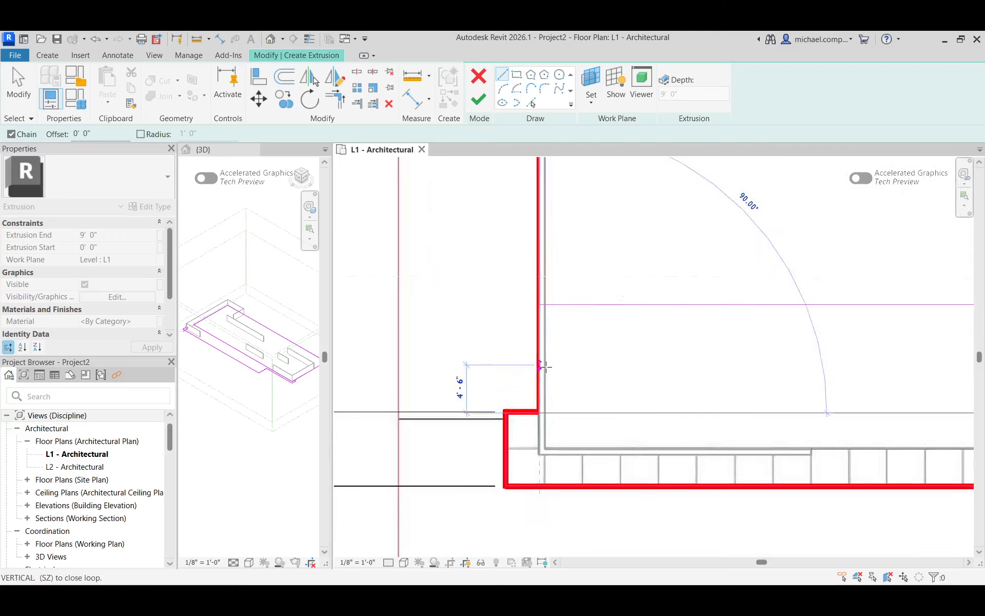
key("Escape")
key("Escape")
scroll(544, 405, "up", 3)
left_click_drag(499, 280, 584, 434)
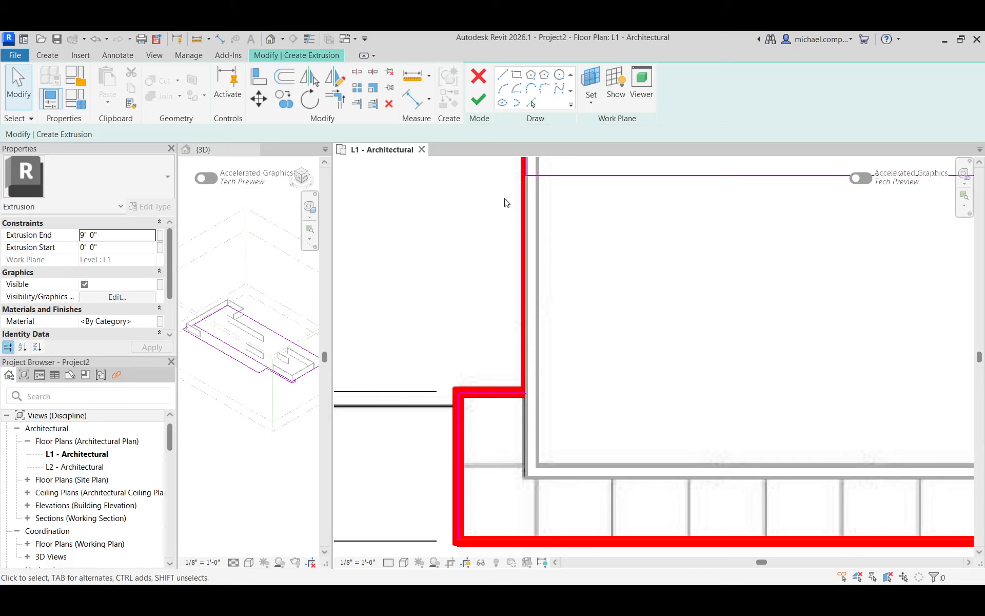
left_click(335, 97)
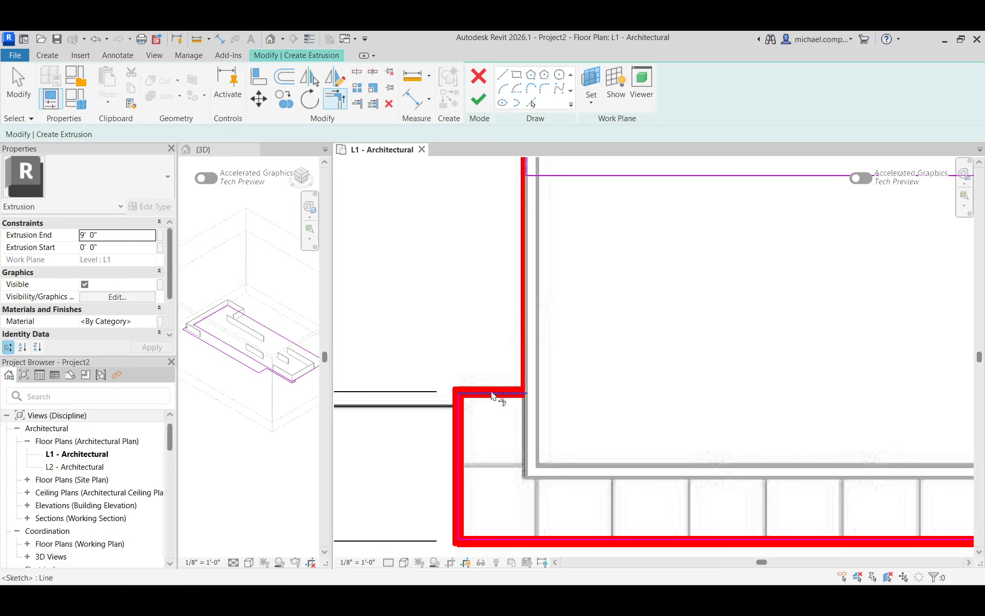
scroll(525, 445, "down", 5)
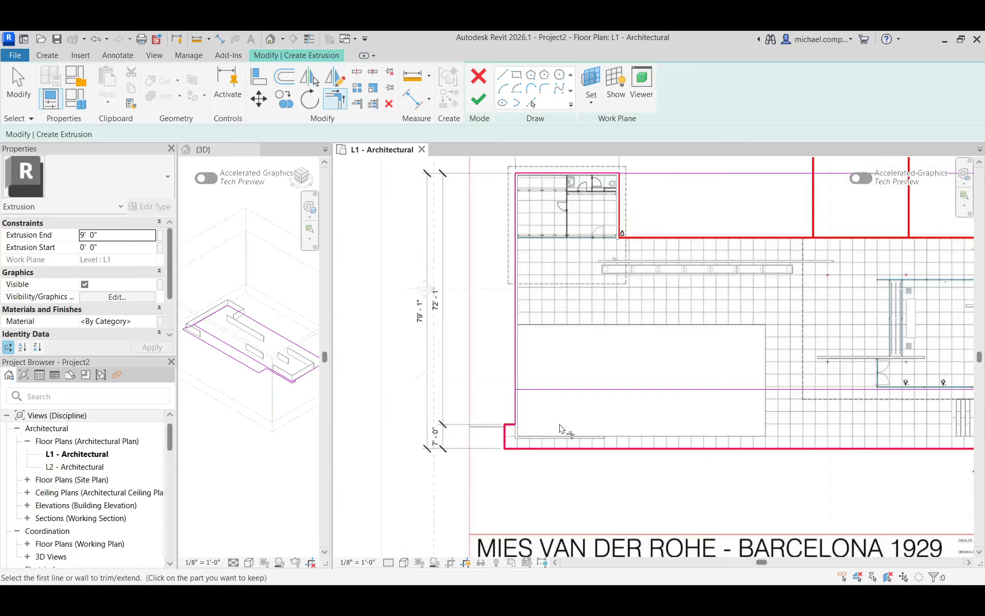
key("Escape")
Delete the rectangle's lower horizontal line that crosses the pavilion floor inside the traced outline
left_click(569, 393)
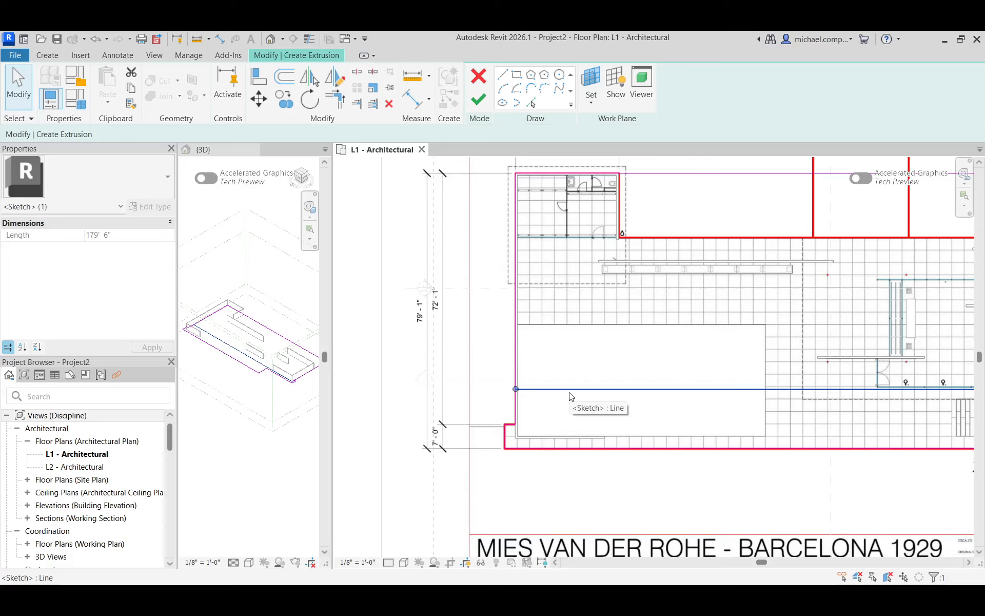
key("Escape")
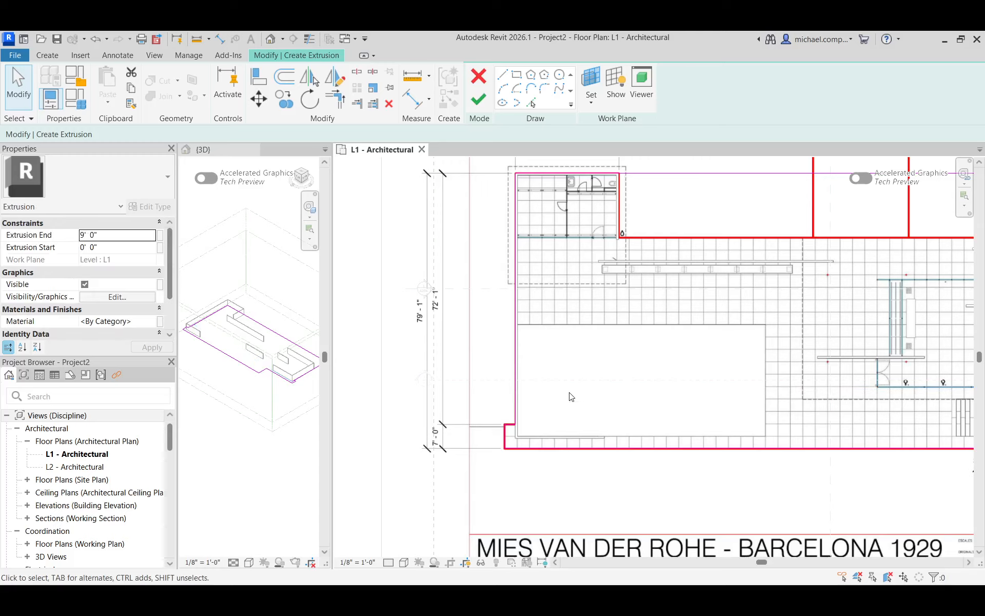
scroll(626, 200, "down", 3)
scroll(818, 226, "up", 4)
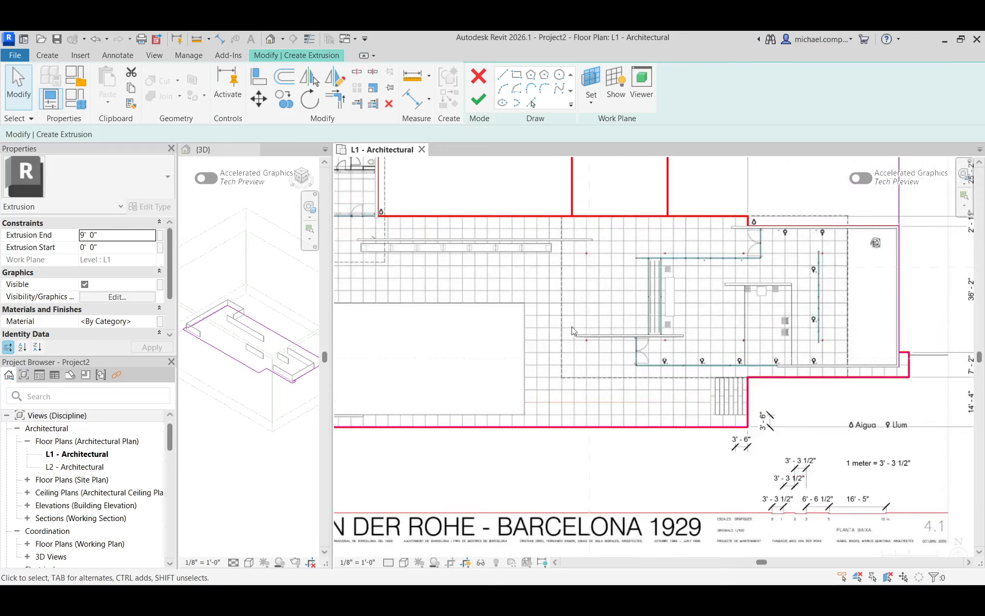
scroll(573, 331, "down", 2)
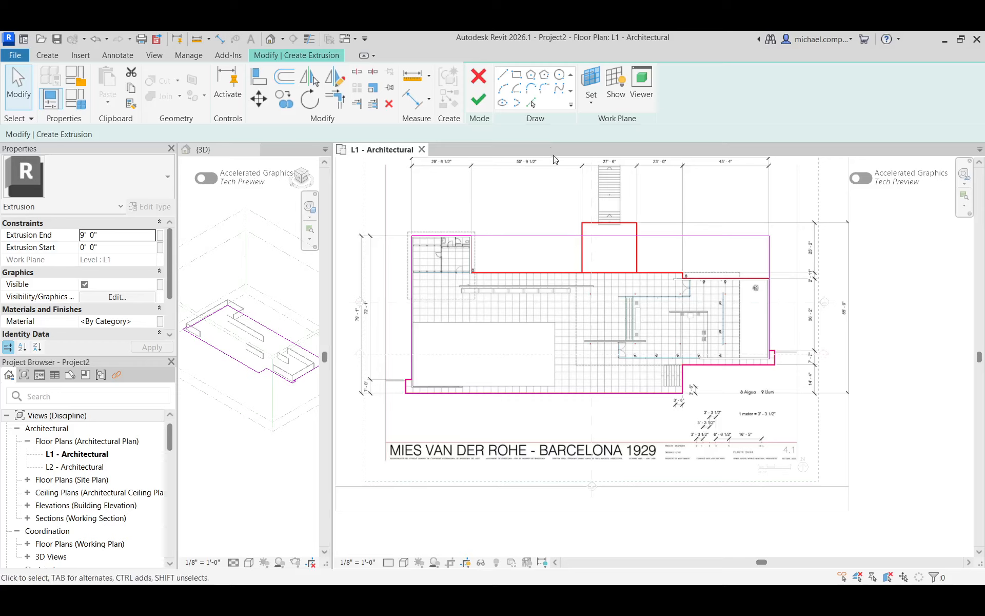
Trace the upper-right edge from the right wall's corner left to the notch, and about 3' 0" up the notch
left_click(502, 75)
scroll(775, 279, "up", 2)
scroll(774, 279, "up", 3)
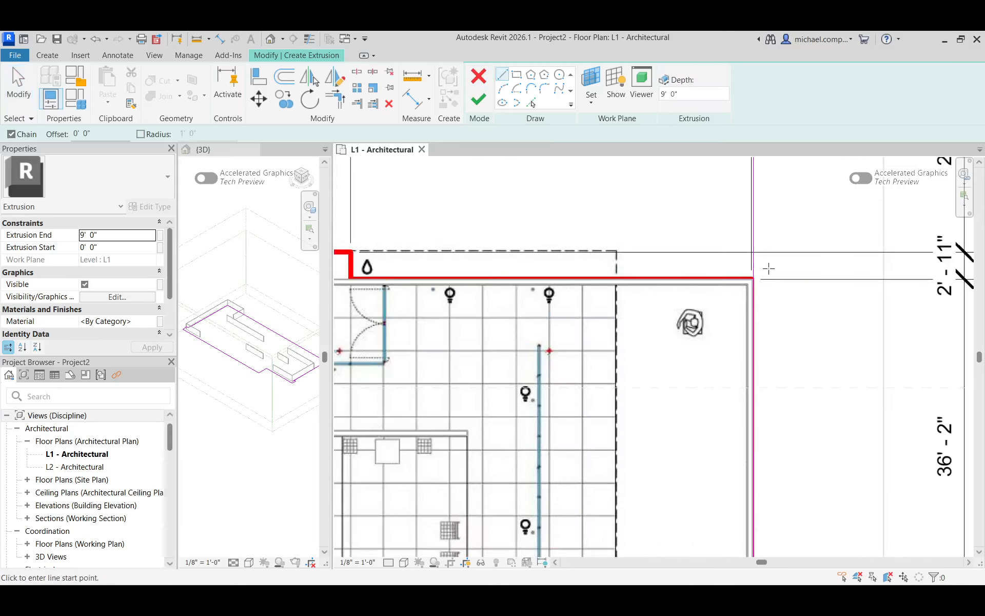
scroll(763, 274, "up", 2)
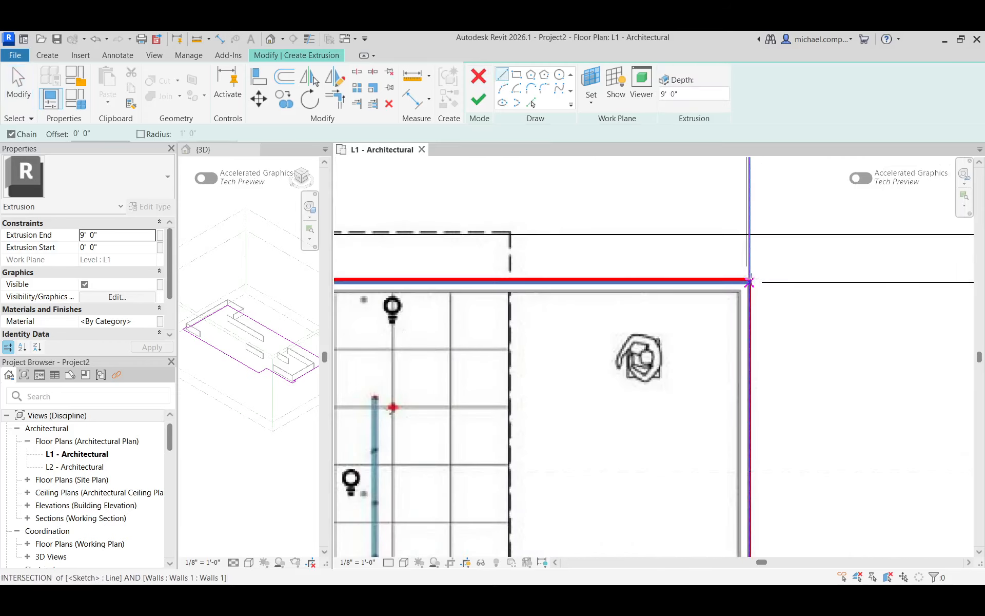
scroll(751, 278, "up", 4)
left_click(752, 278)
scroll(762, 275, "down", 5)
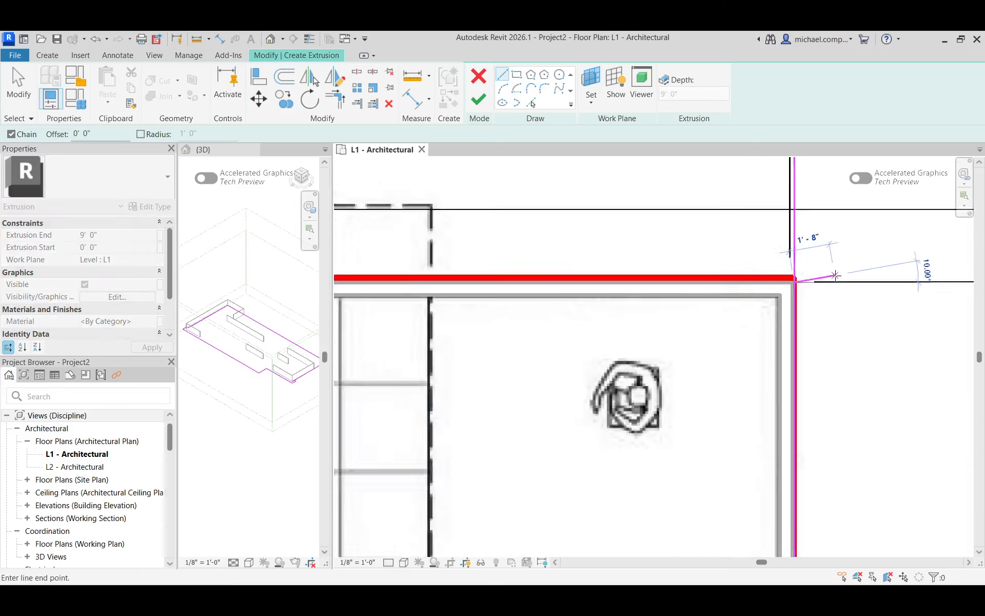
scroll(523, 275, "up", 5)
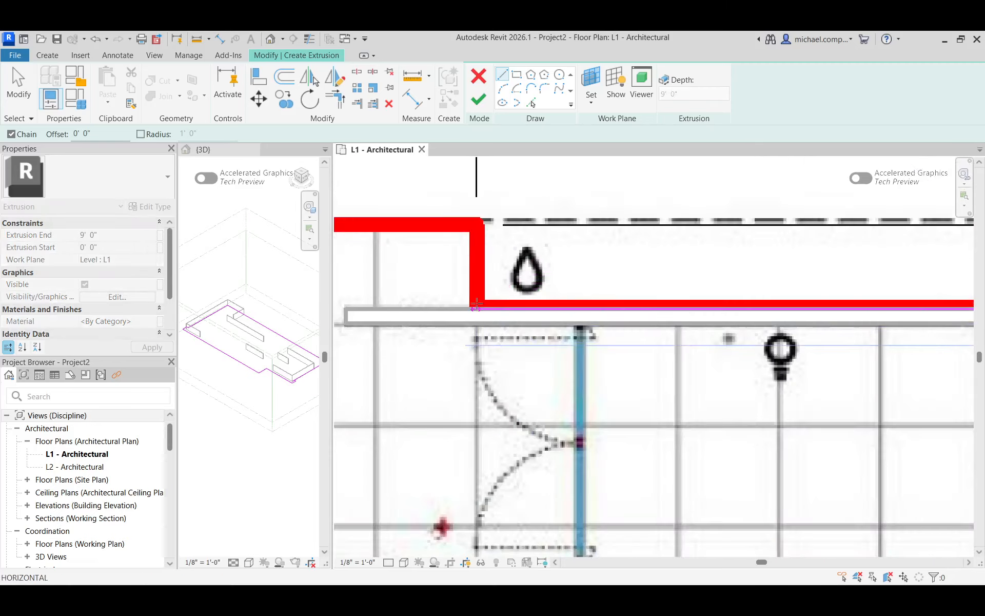
left_click(477, 306)
left_click(477, 224)
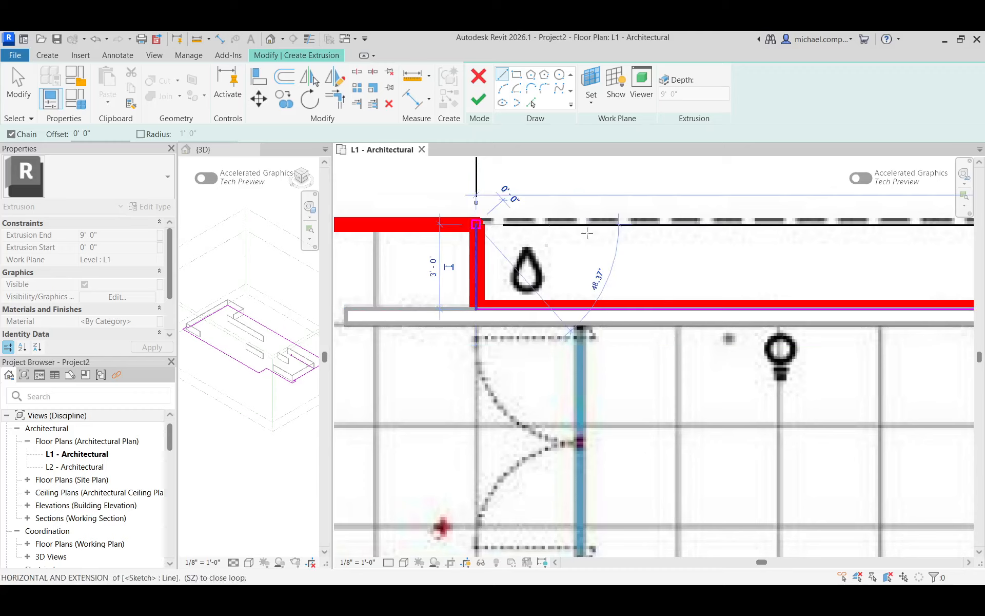
Continue the floor outline left about 23' 0" to the stair landing, and up the landing's right side to its upper corner
scroll(931, 343, "down", 2)
scroll(931, 343, "down", 2)
scroll(620, 308, "up", 4)
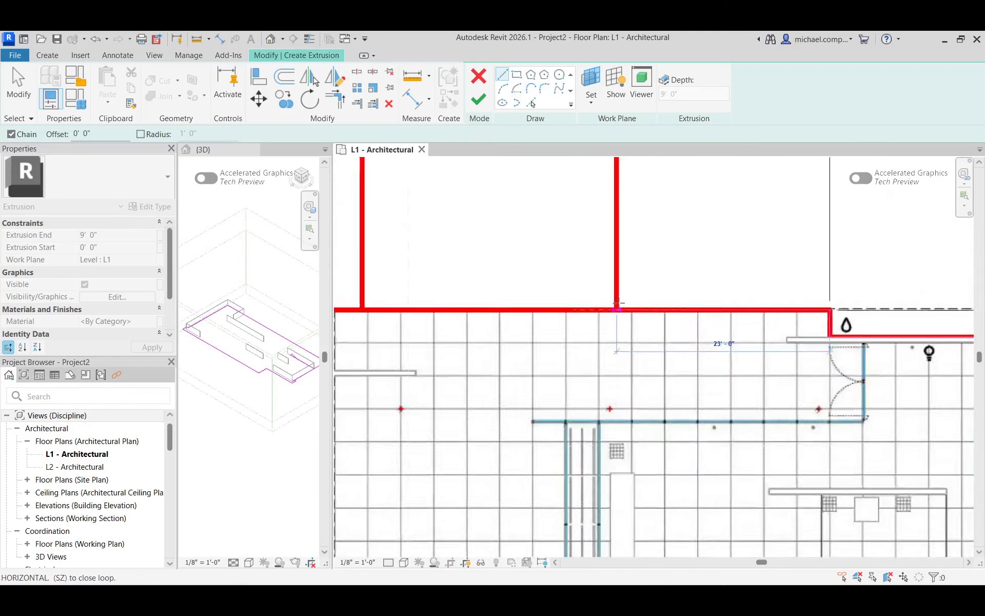
left_click(620, 308)
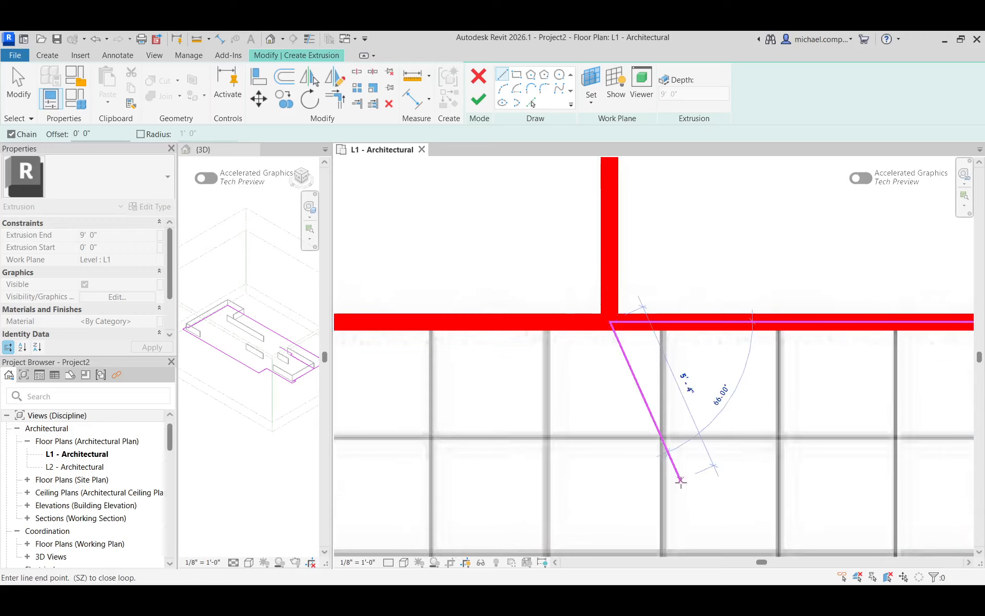
scroll(684, 474, "down", 3)
scroll(649, 290, "up", 3)
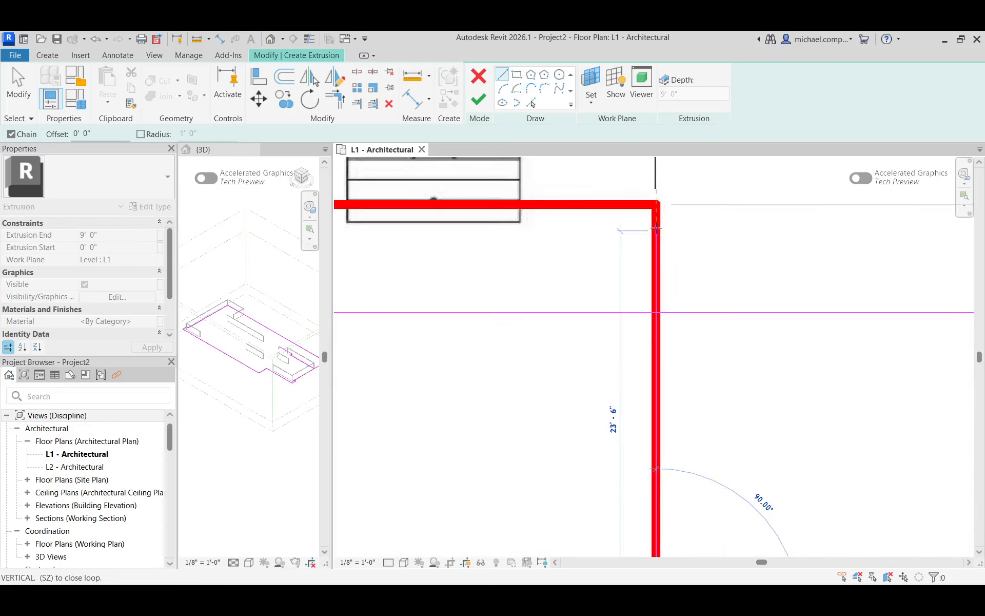
left_click(654, 209)
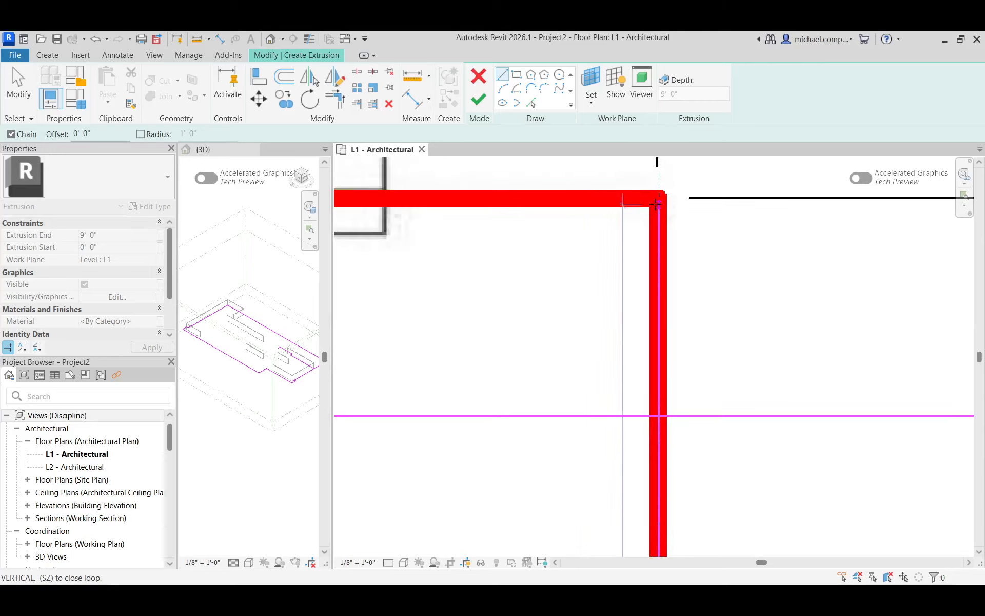
Trace the stair landing's upper edge to its left corner and its left side down to the main floor edge
middle_click_drag(754, 250, 859, 290)
scroll(859, 290, "down", 3)
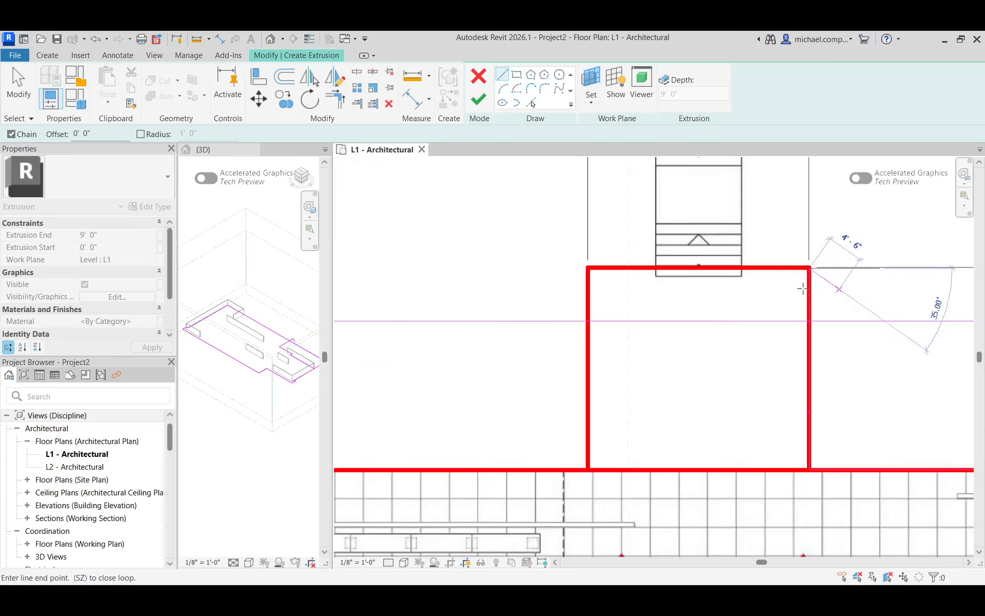
scroll(623, 268, "up", 3)
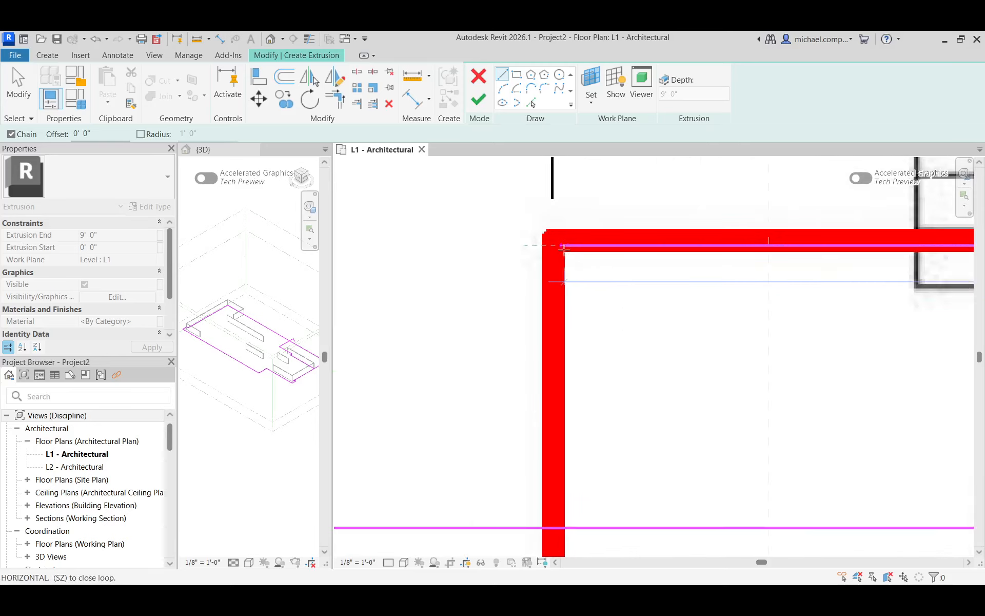
scroll(597, 210, "down", 2)
scroll(597, 210, "down", 3)
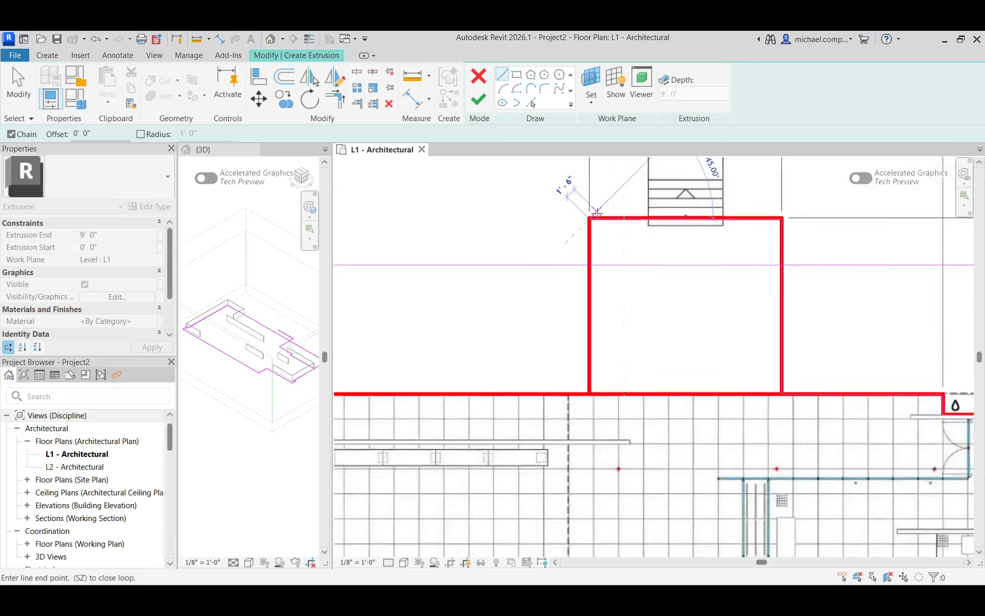
scroll(604, 354, "up", 3)
scroll(604, 354, "up", 4)
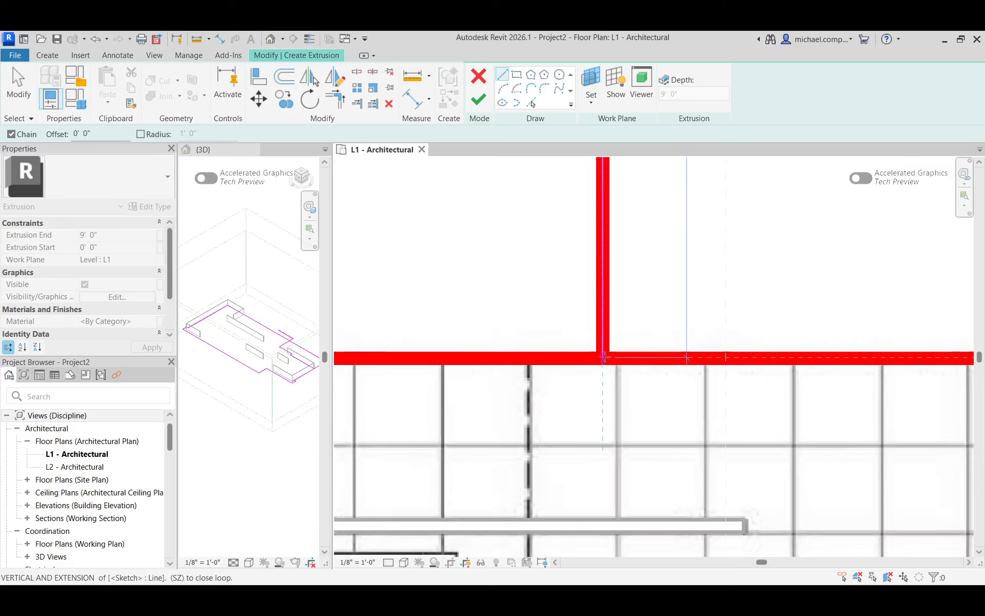
scroll(752, 396, "down", 3)
scroll(752, 397, "down", 4)
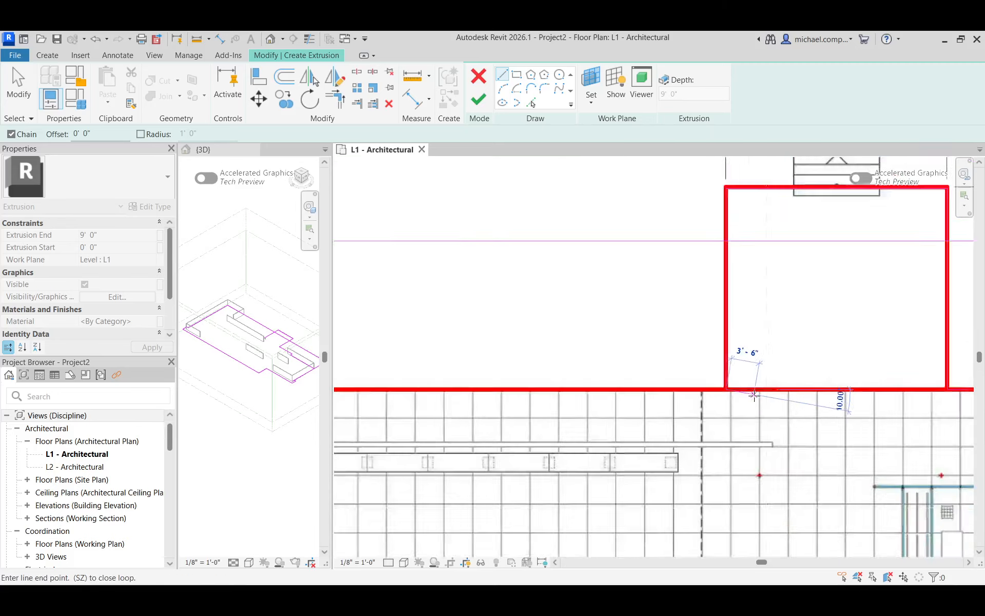
Trace the floor edge left to the inner corner beside the water symbol and up to the restroom corner, ending the line chain
scroll(496, 392, "up", 4)
scroll(497, 393, "up", 4)
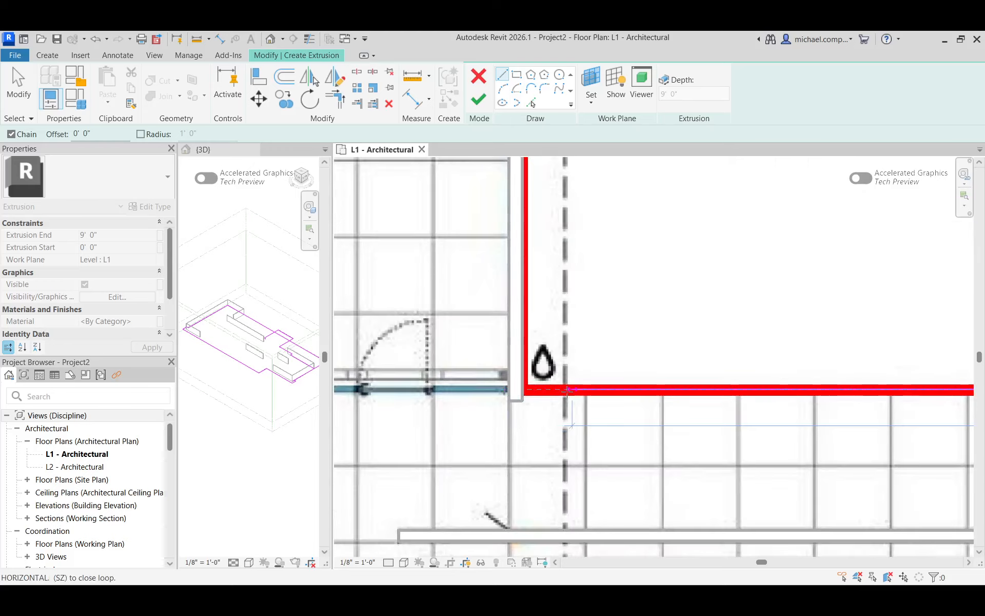
scroll(568, 418, "down", 4)
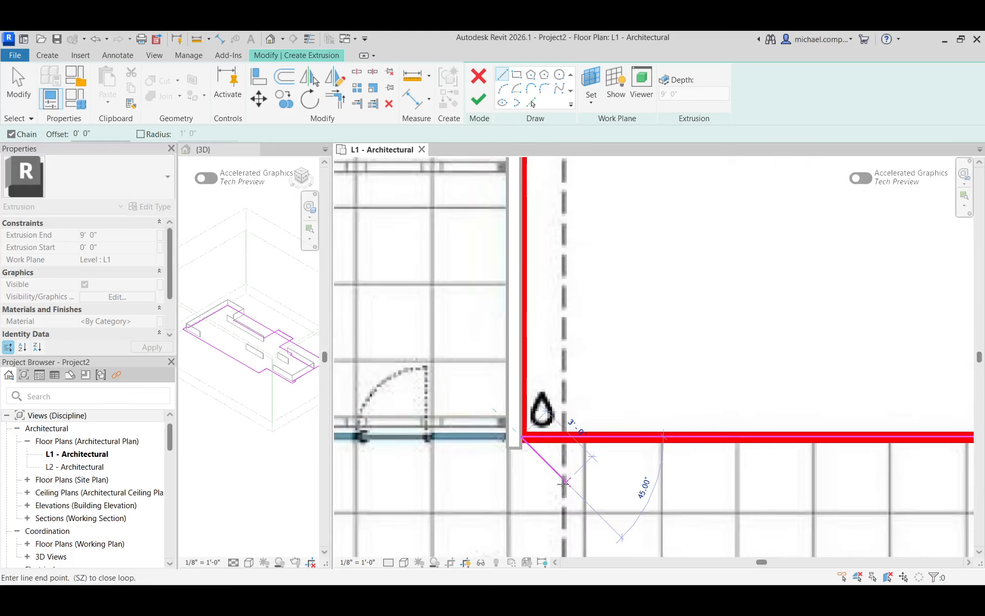
scroll(553, 262, "up", 4)
scroll(552, 261, "up", 2)
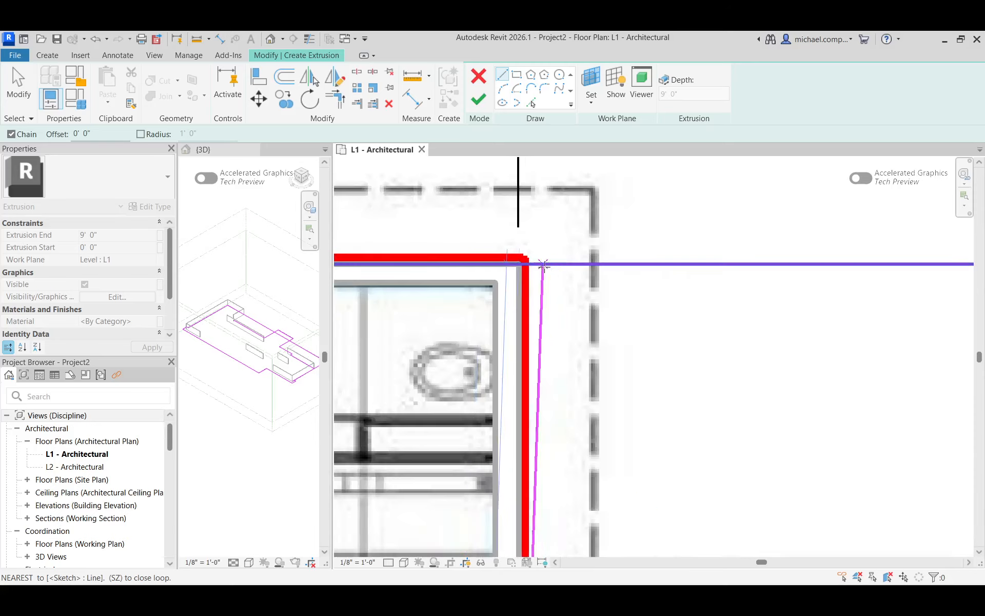
left_click(535, 267)
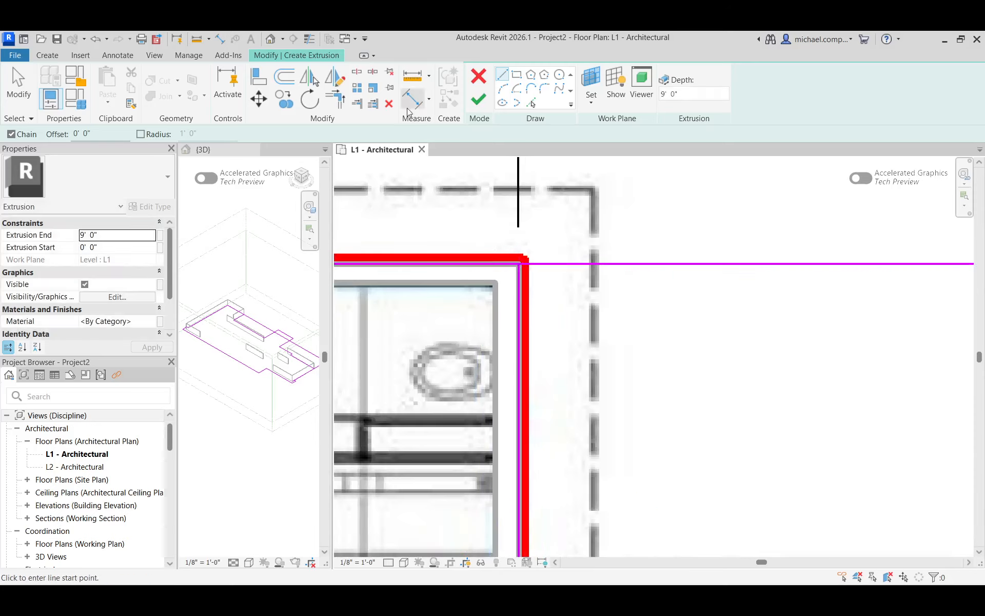
Trim the restroom's upper and right outline lines to a clean corner, removing the line that runs on past it
left_click(335, 98)
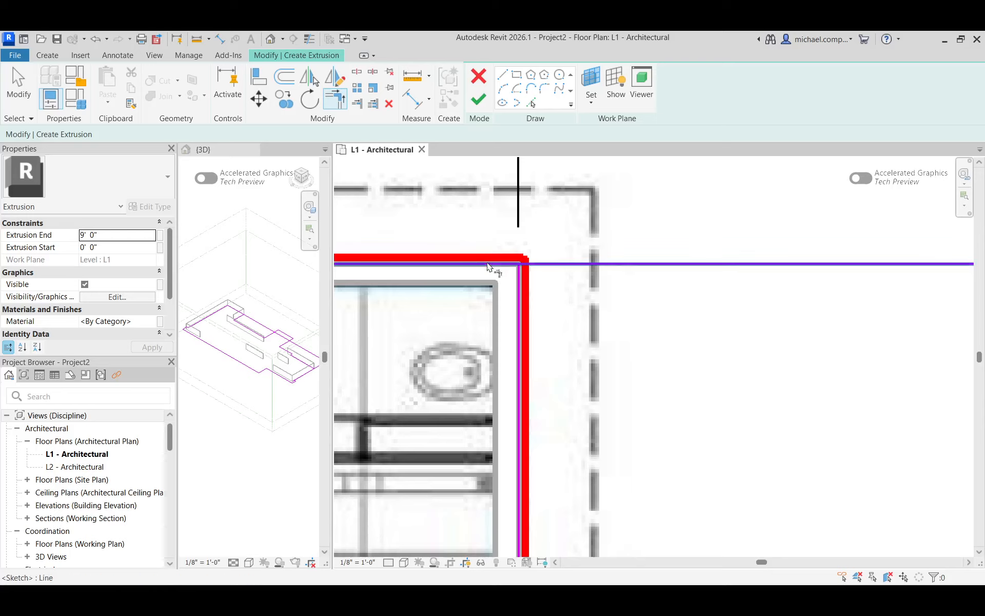
left_click(490, 263)
left_click(516, 293)
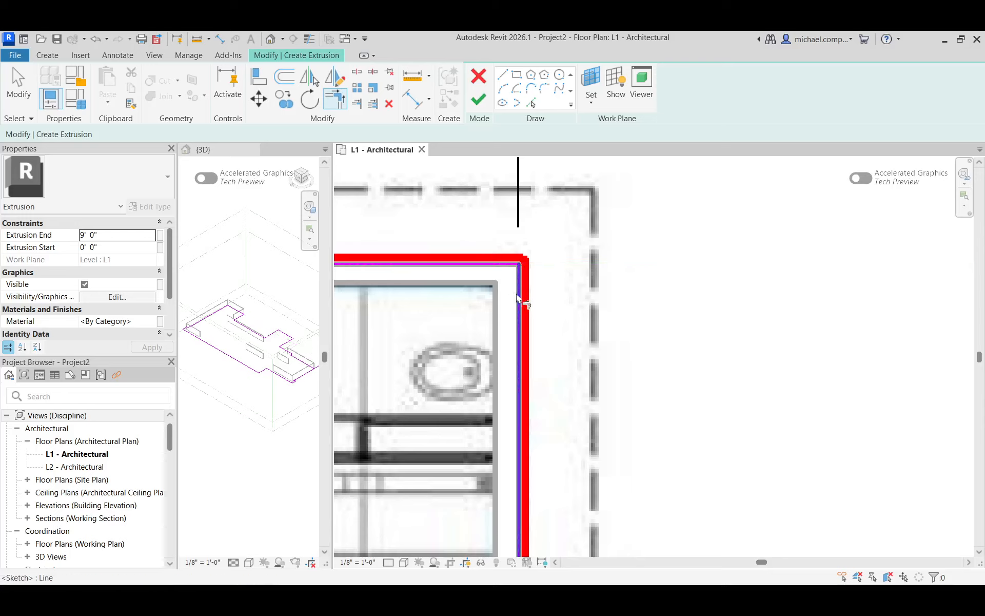
scroll(447, 216, "down", 3)
scroll(388, 345, "down", 2)
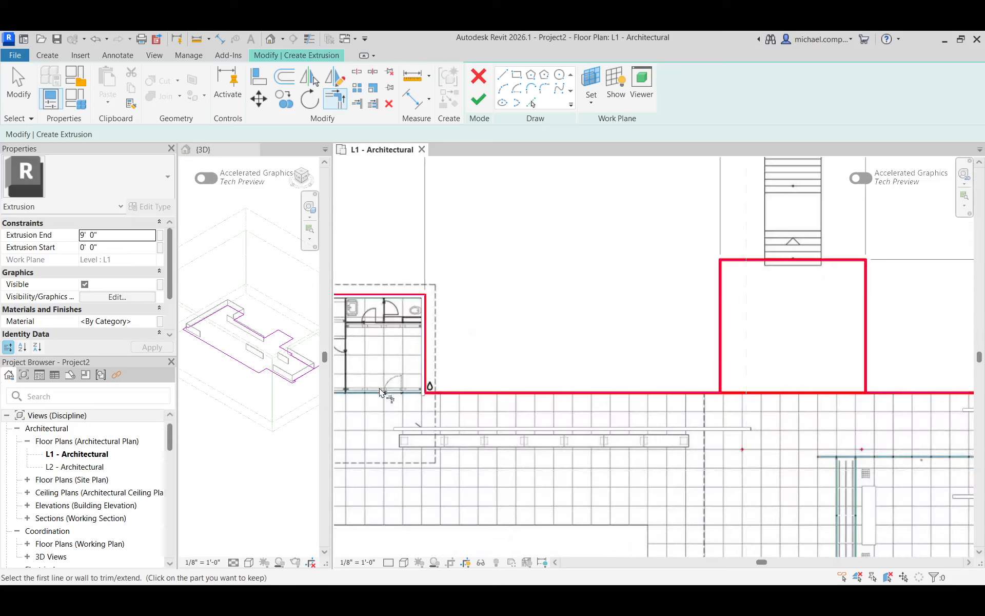
Trim the plan's upper edge and right wall line to a clean corner near the statue
scroll(455, 403, "down", 2)
scroll(784, 411, "up", 8)
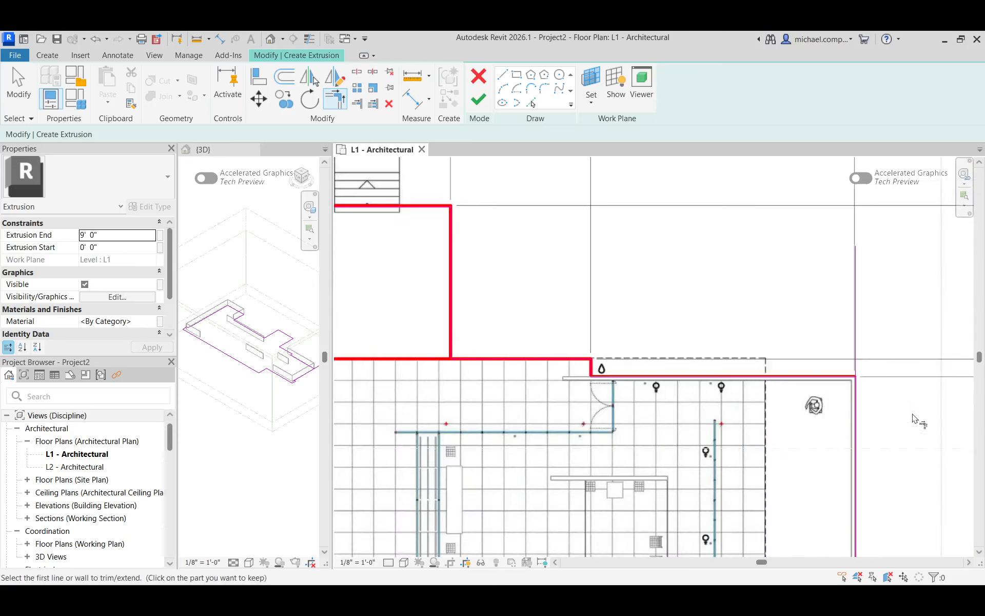
left_click(742, 291)
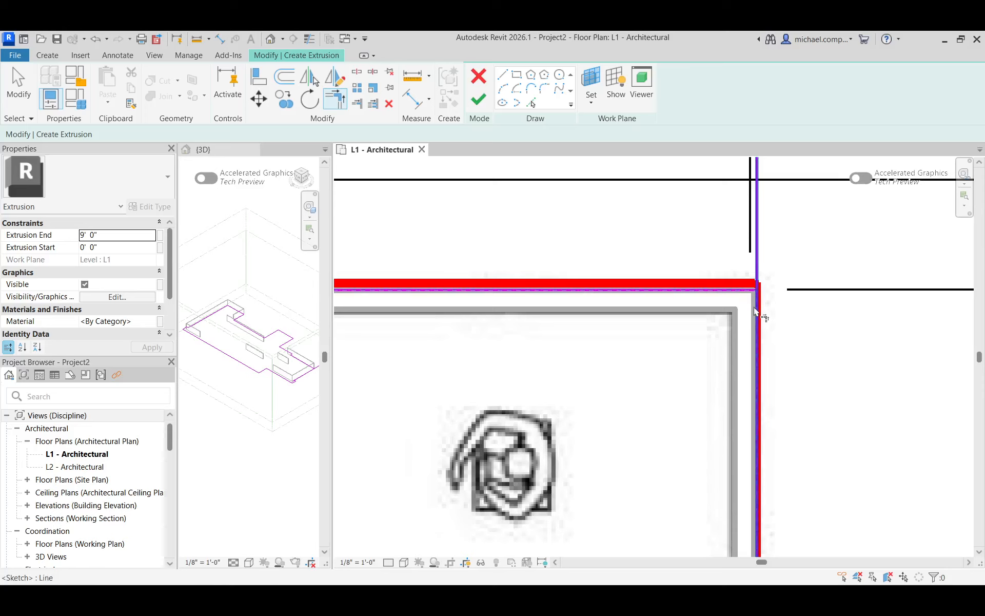
left_click(757, 307)
scroll(777, 352, "down", 5)
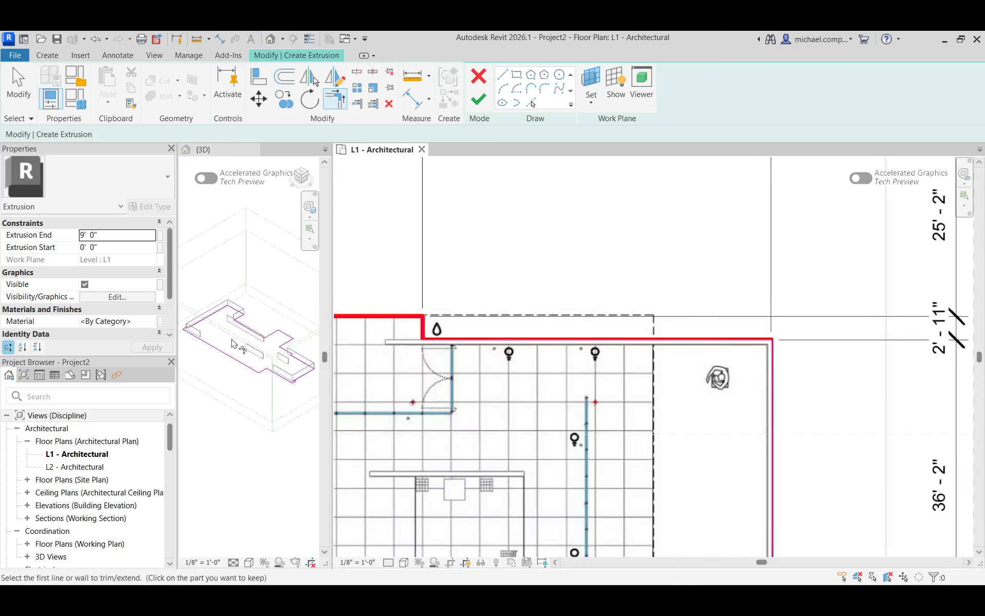
Try to finish the floor extrusion sketch, show the conflicting lines near the lower-right projection, and return to the sketch
scroll(229, 343, "up", 4)
scroll(201, 349, "down", 3)
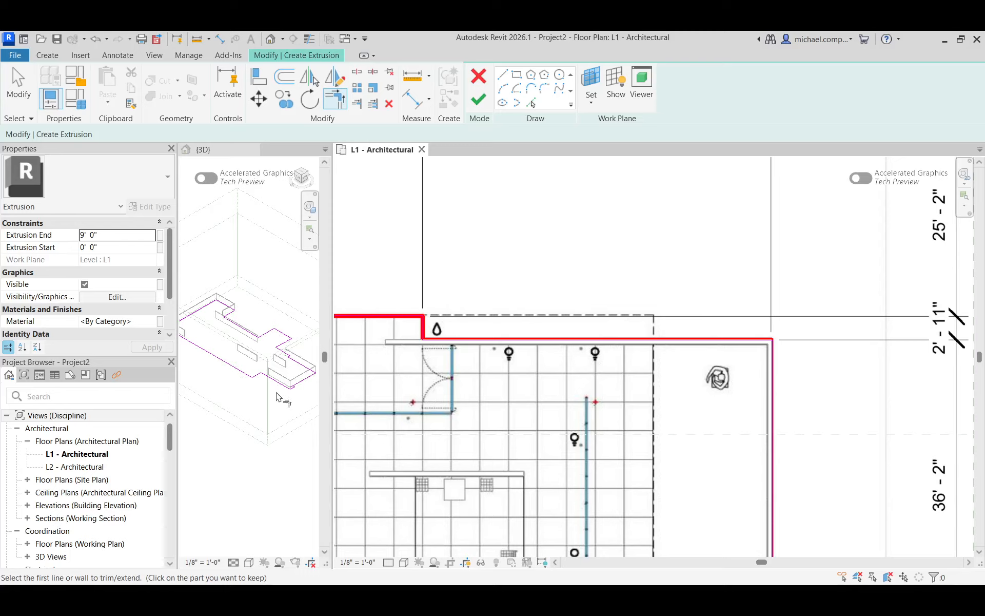
scroll(286, 391, "up", 5)
scroll(261, 387, "down", 3)
scroll(358, 354, "down", 3)
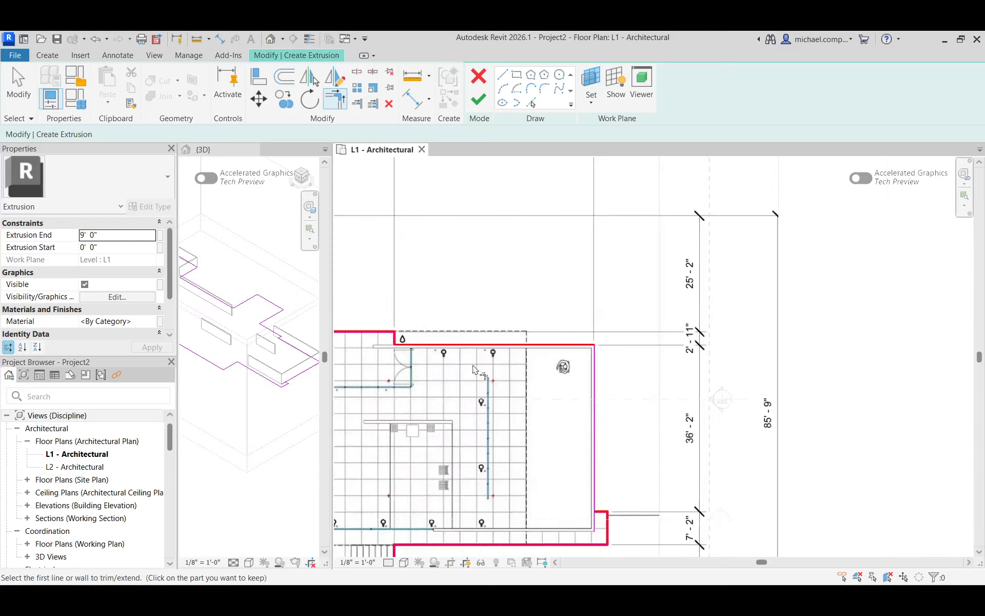
mouse_move(213, 377)
middle_mouse_down("shift")
mouse_move(215, 334)
mouse_move(205, 390)
mouse_move(205, 364)
mouse_move(239, 372)
mouse_move(205, 372)
mouse_move(214, 360)
middle_mouse_up("shift")
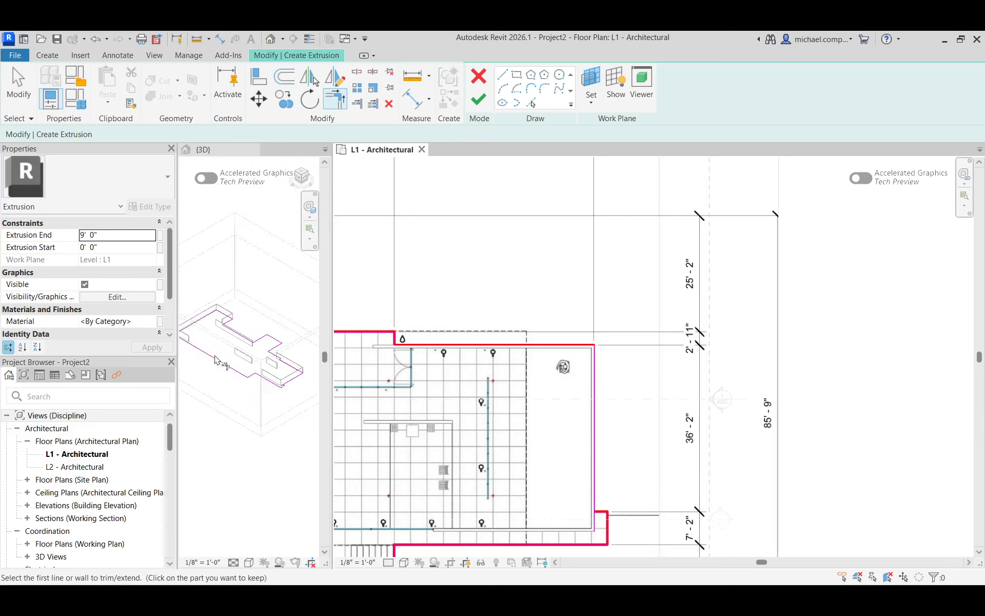
left_click(478, 100)
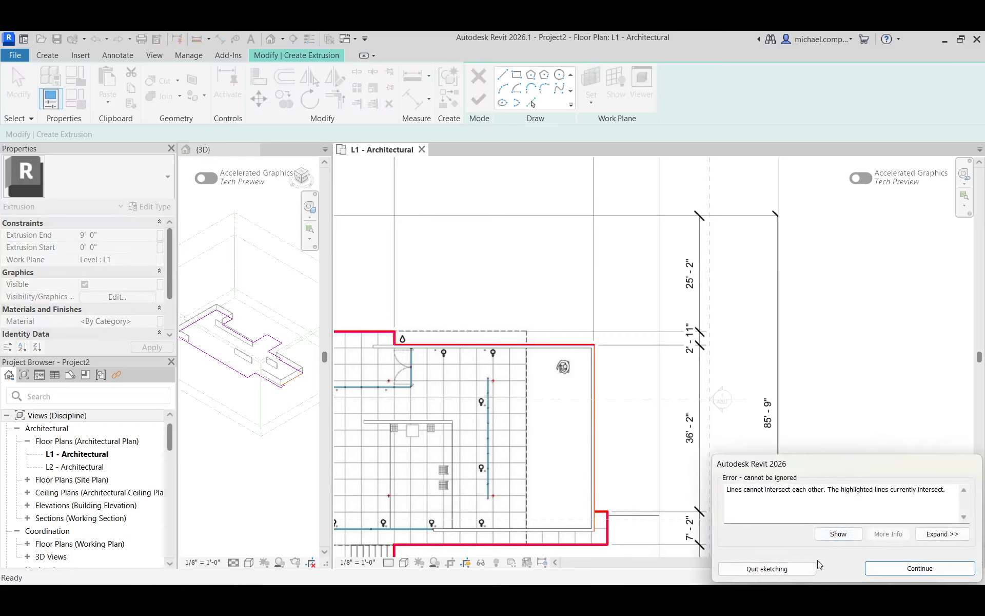
left_click(837, 536)
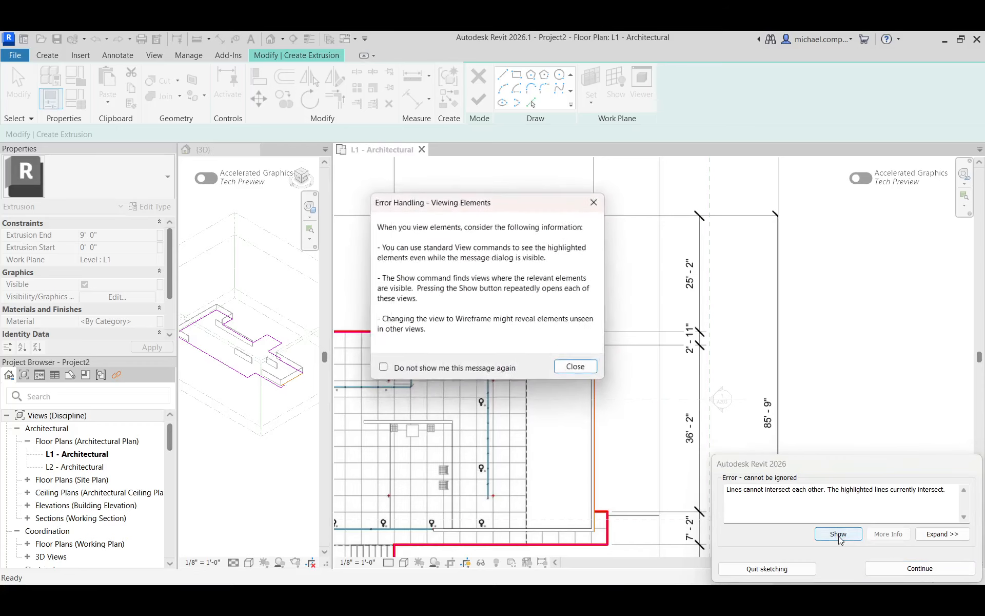
left_click(574, 370)
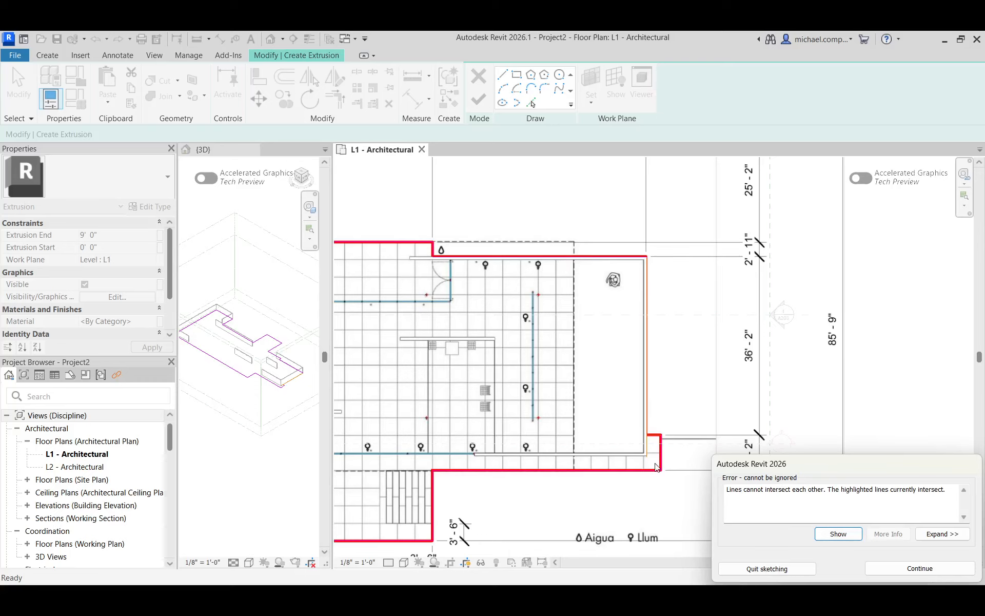
scroll(659, 464, "up", 5)
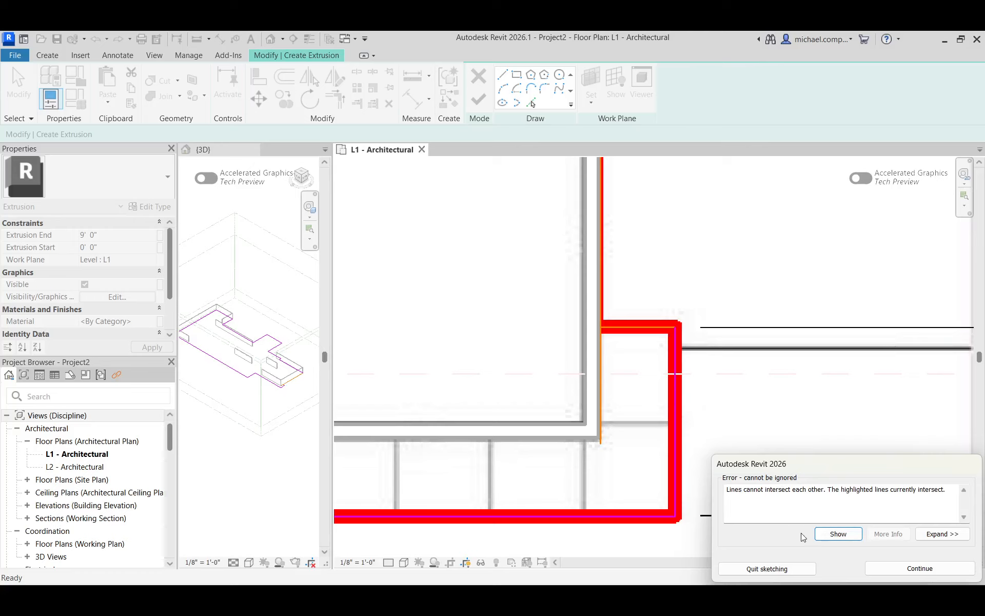
left_click(919, 568)
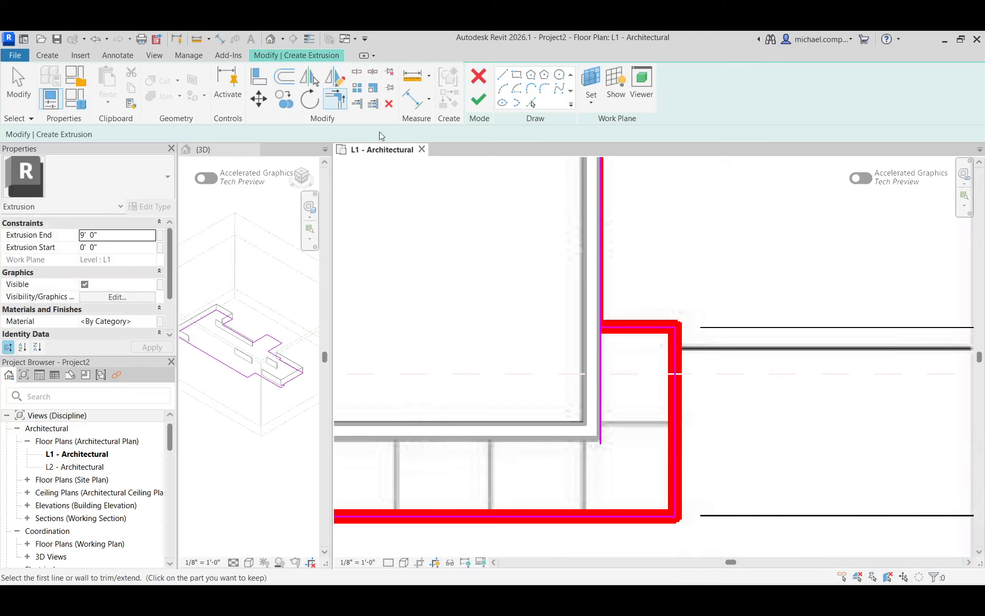
Trim the right wall line to the upper edge of the lower-right projection and finish the floor extrusion sketch
left_click(636, 334)
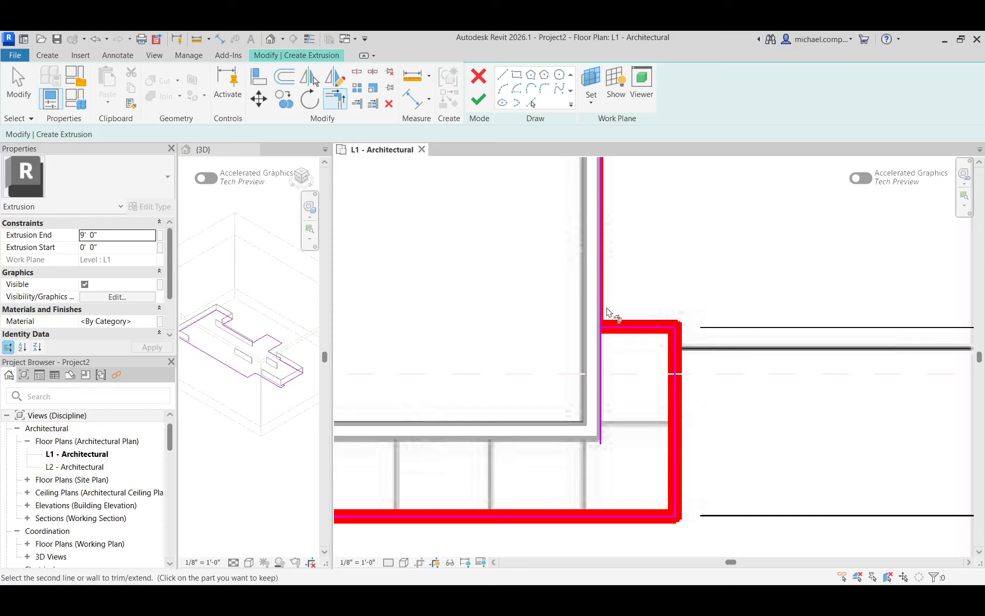
left_click(603, 318)
left_click(479, 102)
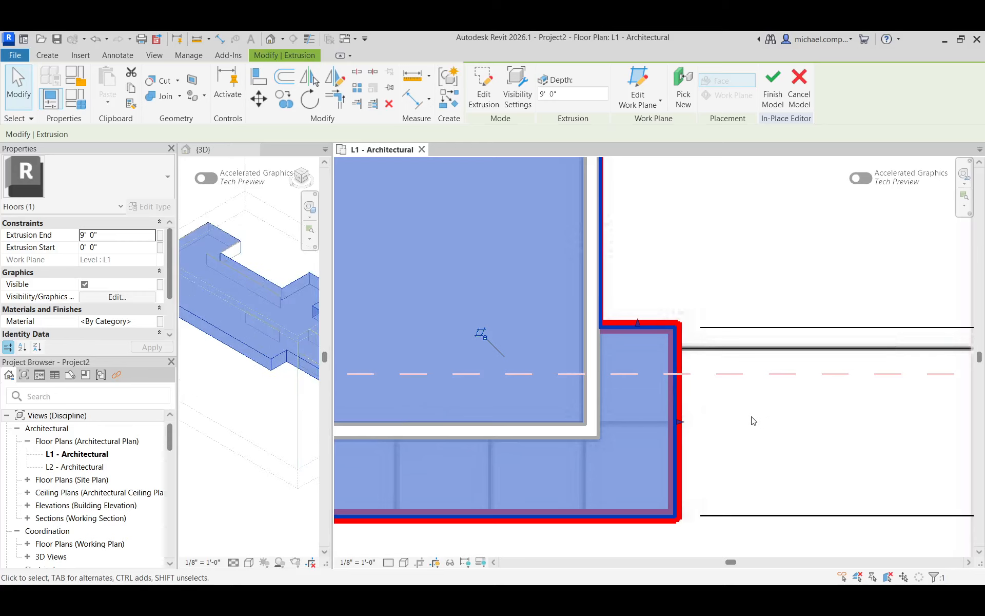
Set the floor extrusion's end to -3' 0" and apply it
scroll(818, 395, "down", 4)
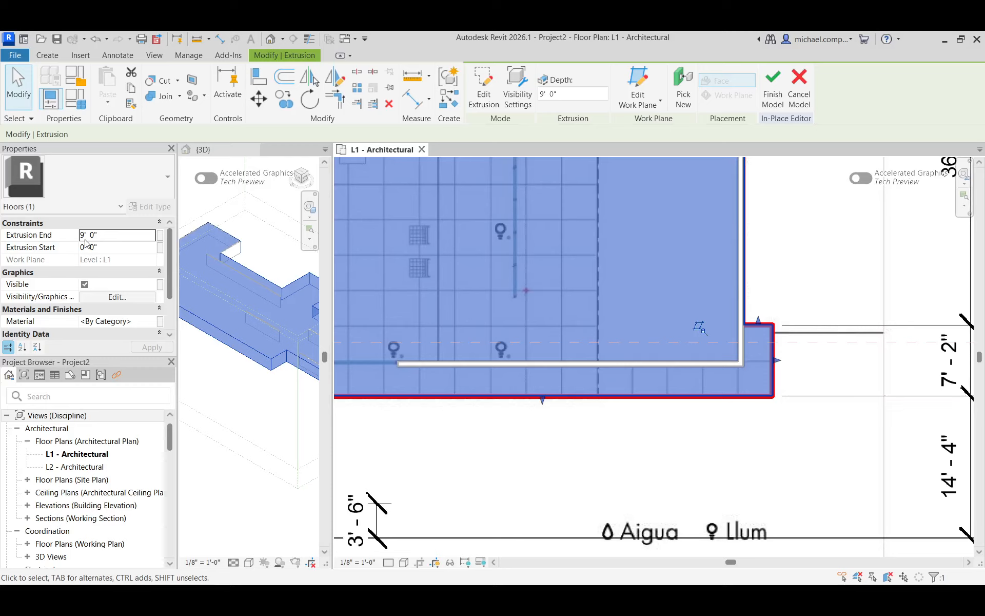
left_click(116, 235)
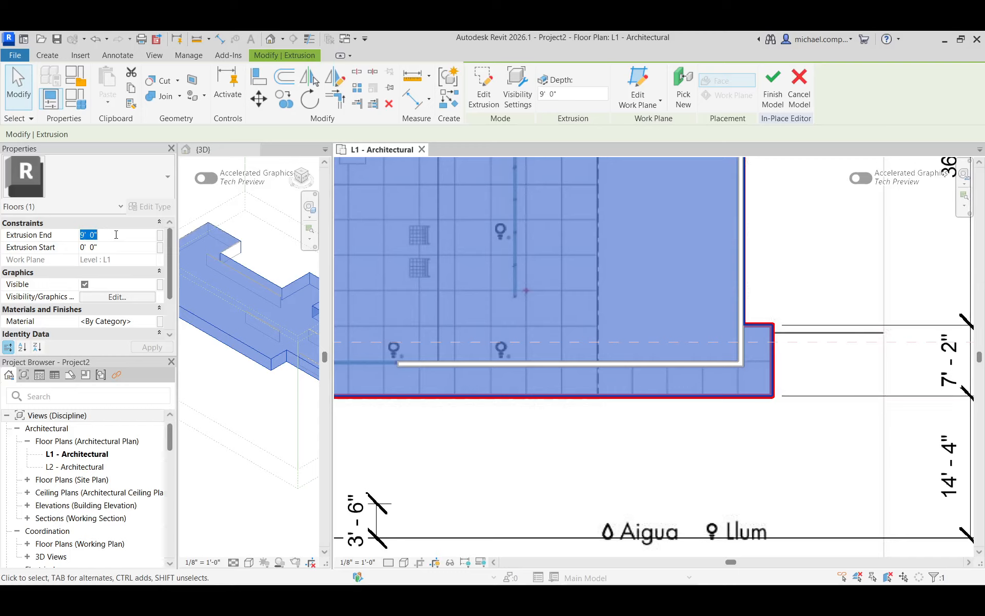
type("-3")
key("Return")
left_click(153, 348)
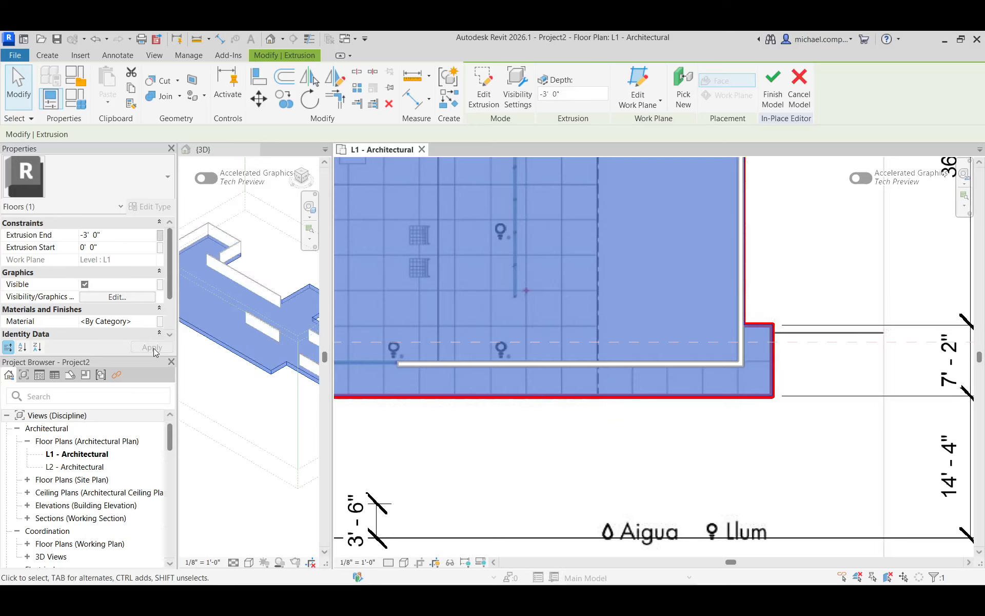
Finish the in-place floor model and close the L1 - Architectural floor plan, leaving the 3D view open
left_click(772, 85)
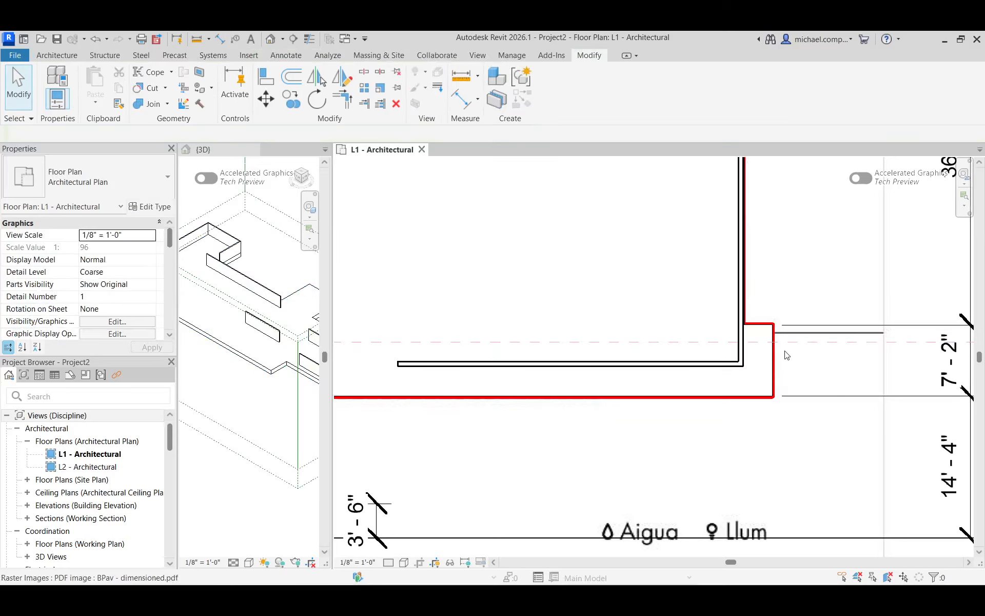
left_click(790, 431)
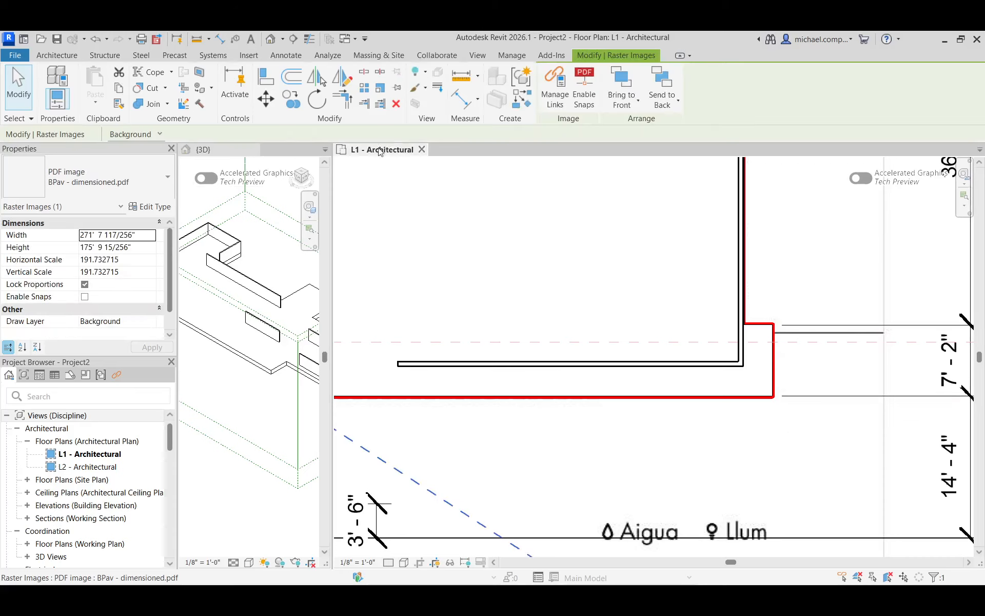
left_click(422, 149)
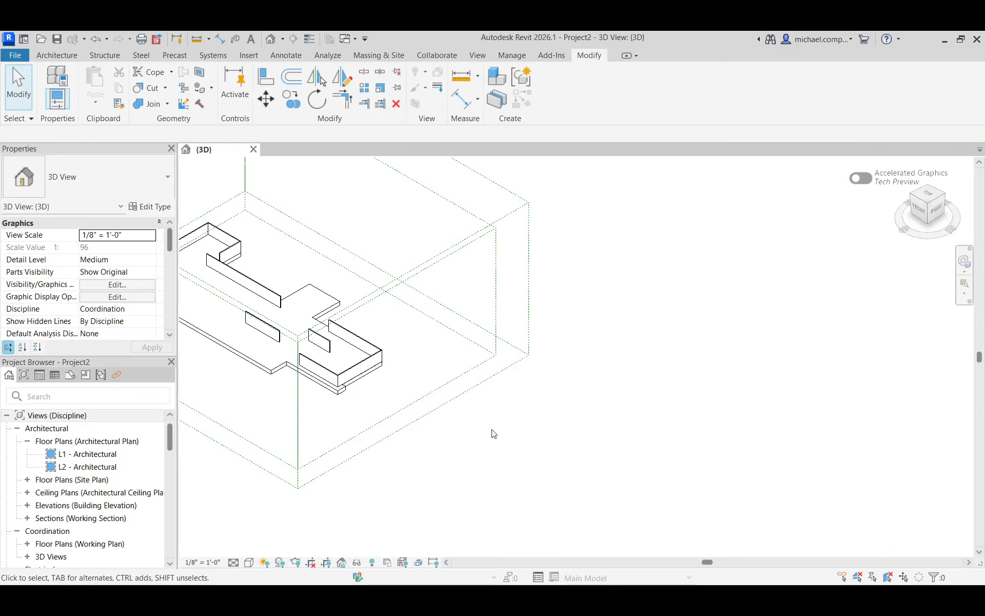
Fit the whole model in the 3D view and examine how the walls sit on the floor slab near the small projection
key("z")
key("f")
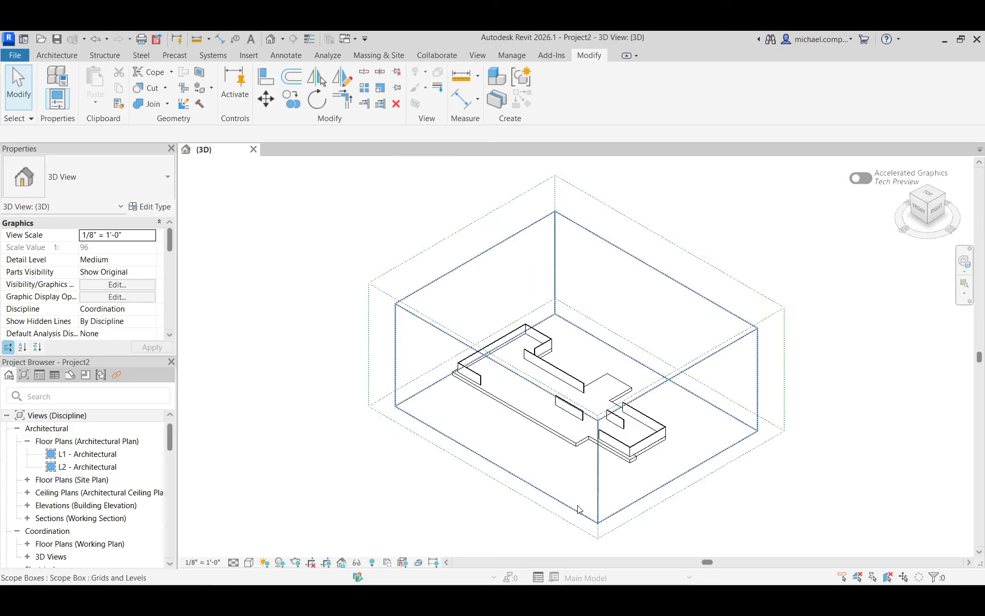
scroll(587, 480, "up", 4)
scroll(653, 461, "up", 2)
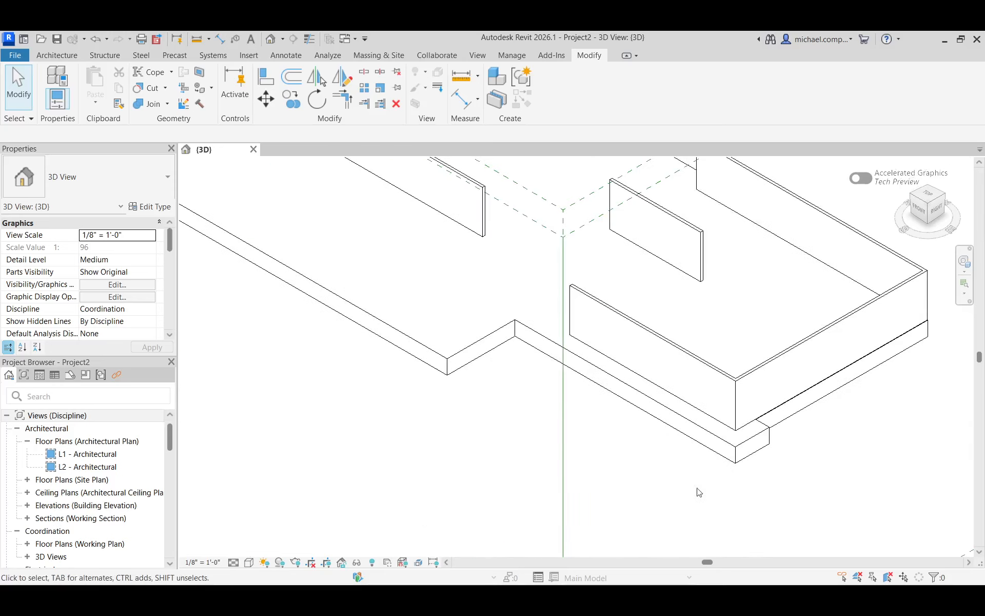
scroll(810, 437, "up", 2)
scroll(687, 471, "down", 4)
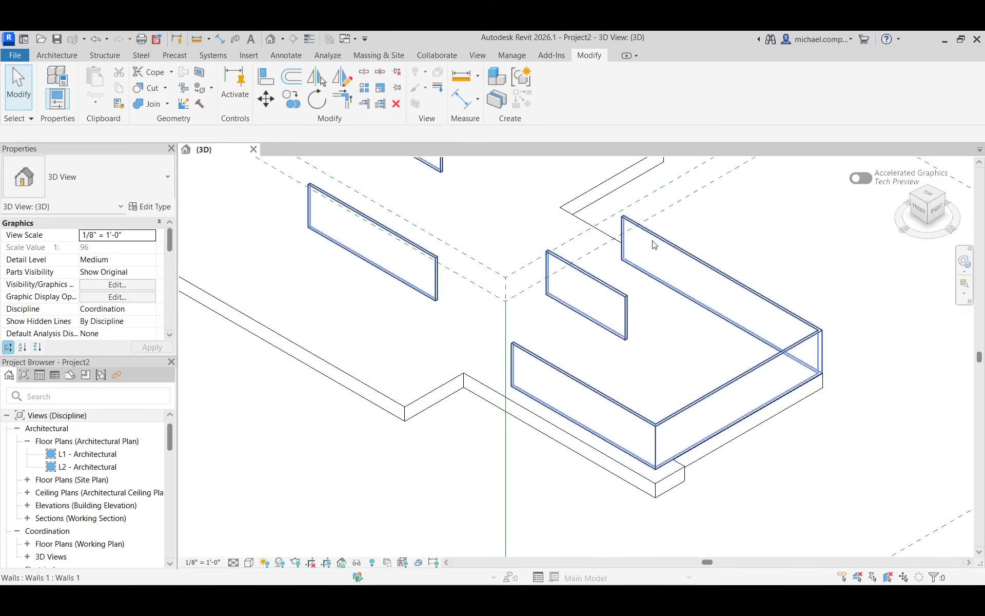
scroll(748, 524, "down", 1)
Try stretching the in-place walls downward and shifting the long interior wall with their shape handles, and undo the changes
left_click(558, 294)
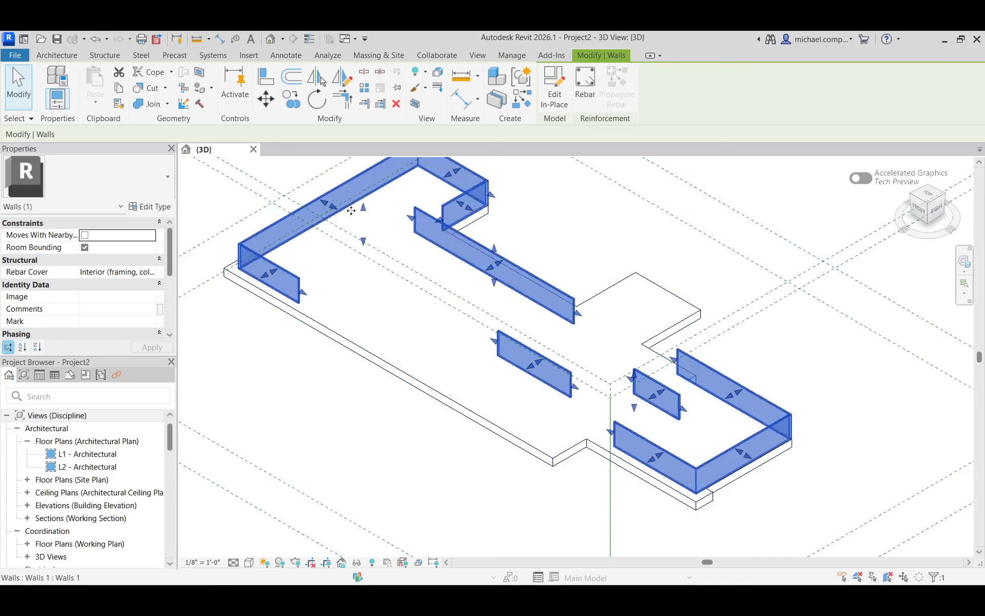
left_click_drag(365, 228, 365, 286)
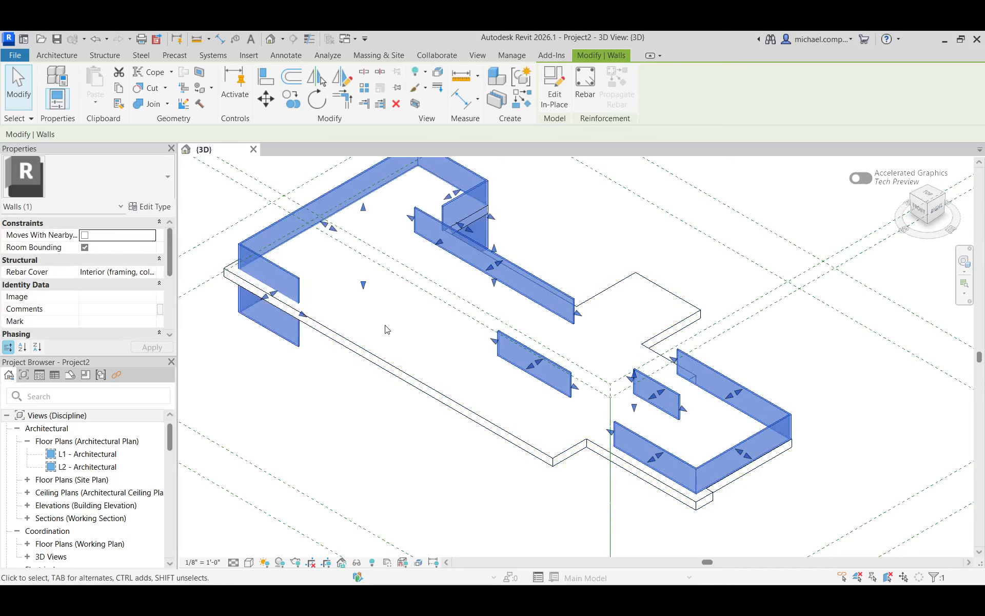
left_click_drag(493, 284, 485, 325)
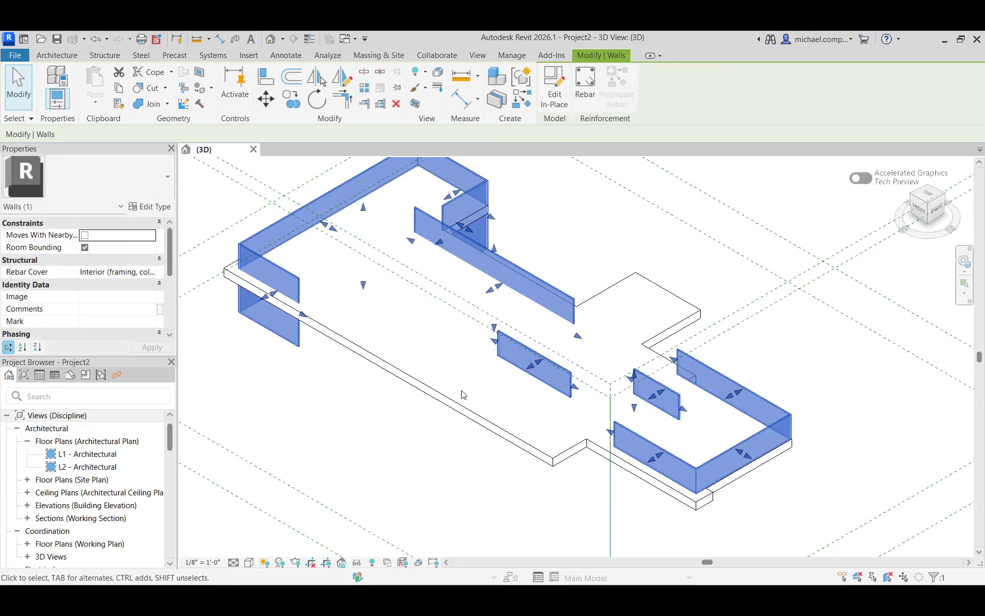
left_click(463, 394)
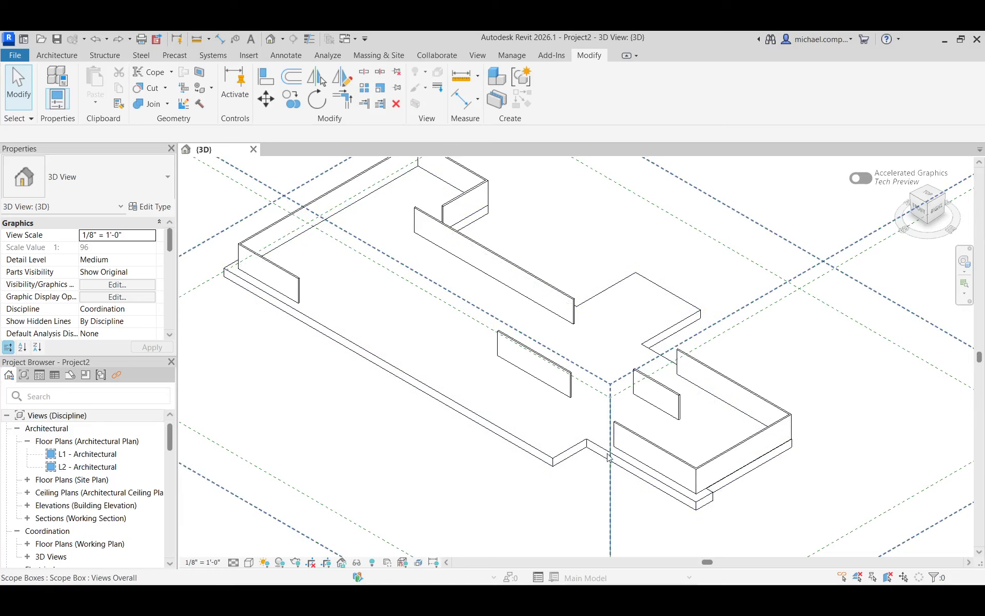
Edit the in-place floor model and display the L1 - Architectural floor plan in Wireframe style
left_click(704, 500)
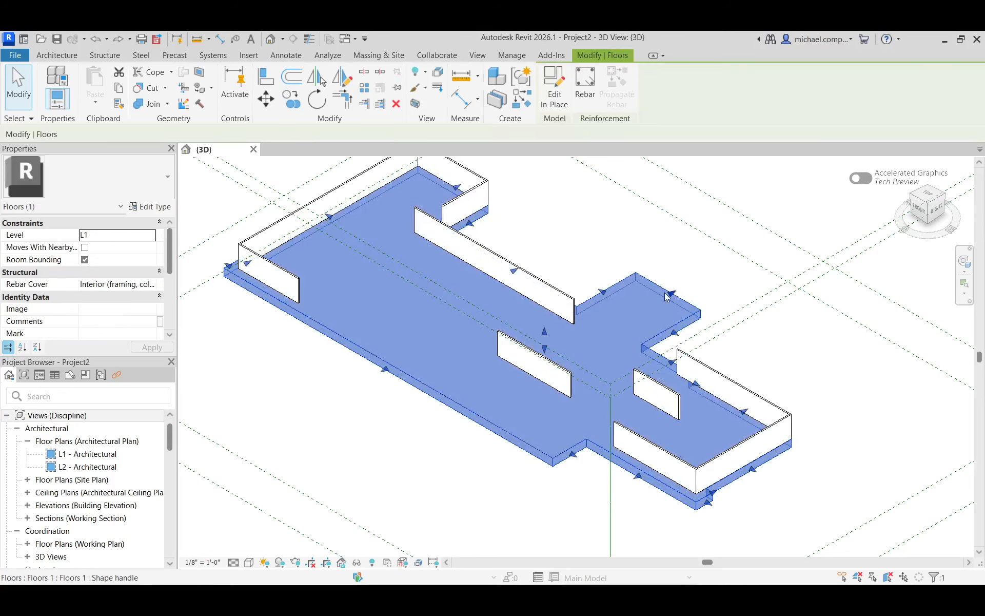
left_click(555, 87)
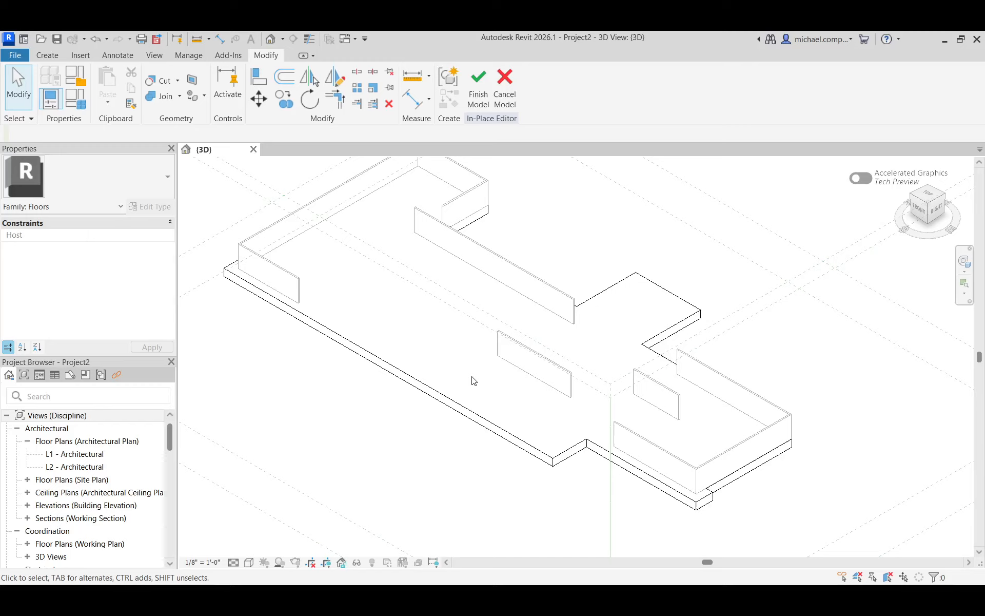
double_click(75, 455)
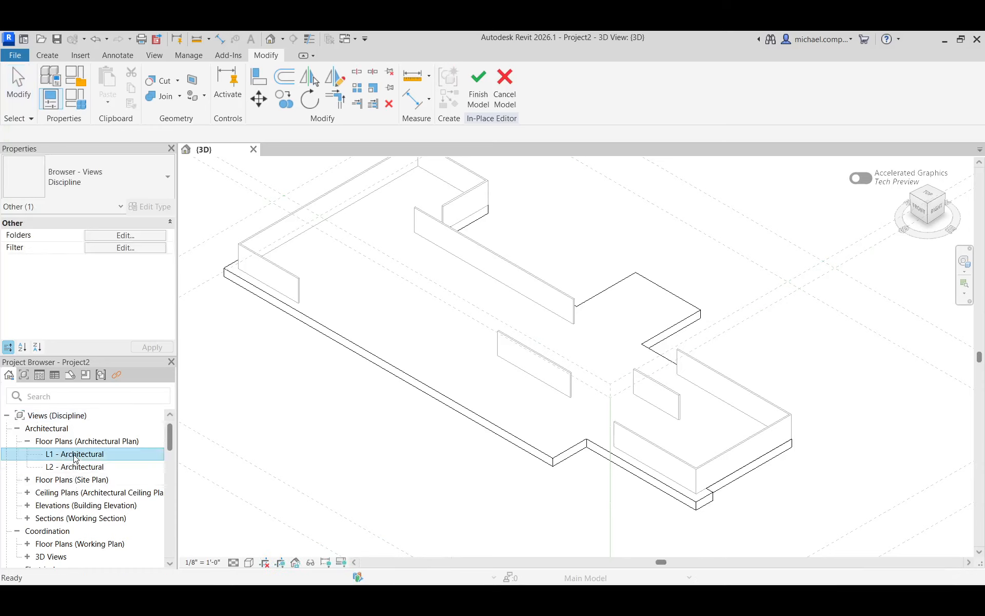
scroll(491, 417, "up", 3)
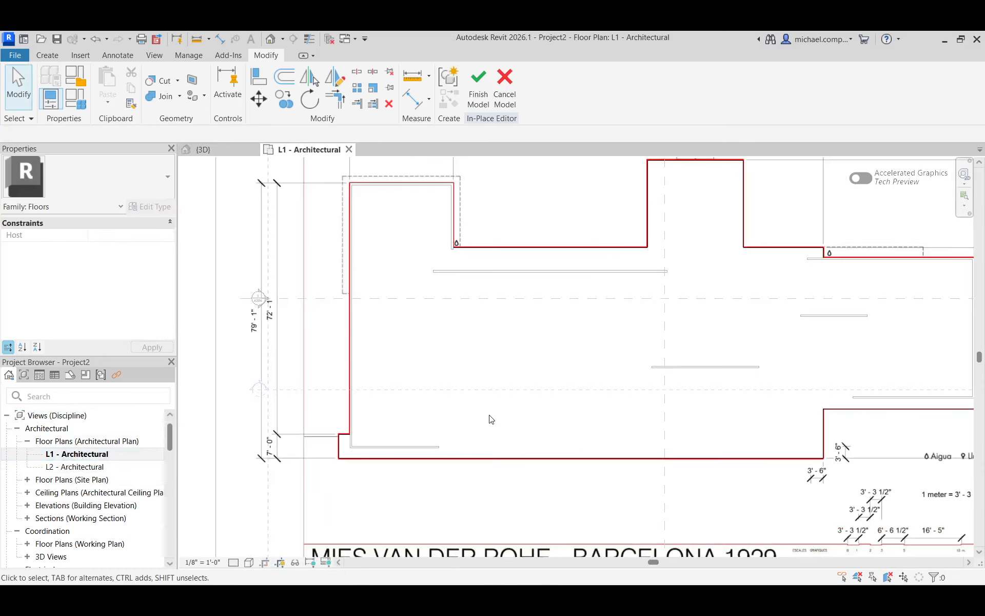
left_click(249, 562)
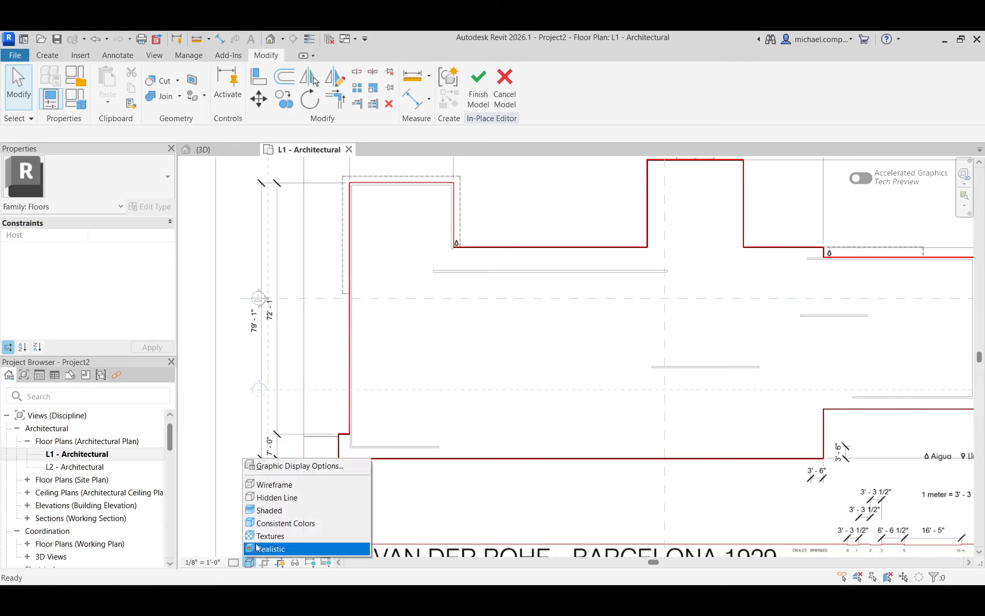
left_click(273, 485)
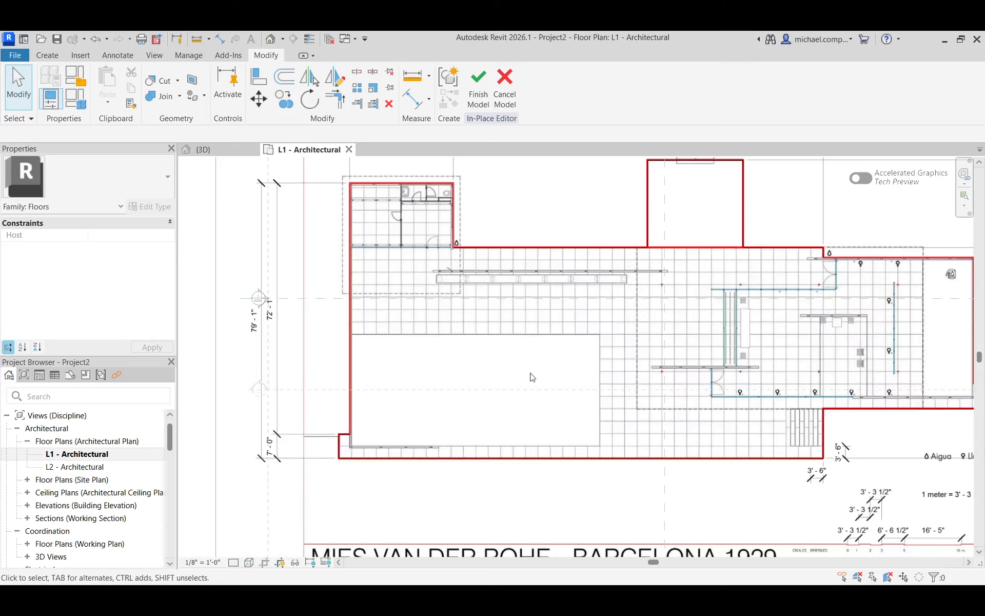
Start a void extrusion and sketch a rectangle about 32' 2" deep over the large pool, between the inner wall corner and the opposite pool corner
scroll(481, 401, "down", 2)
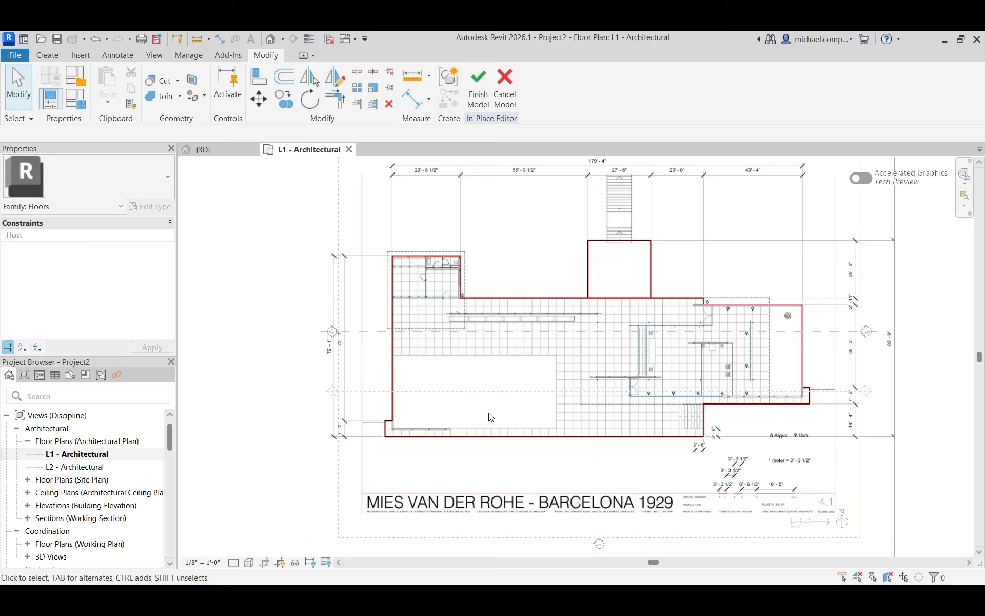
scroll(490, 416, "up", 4)
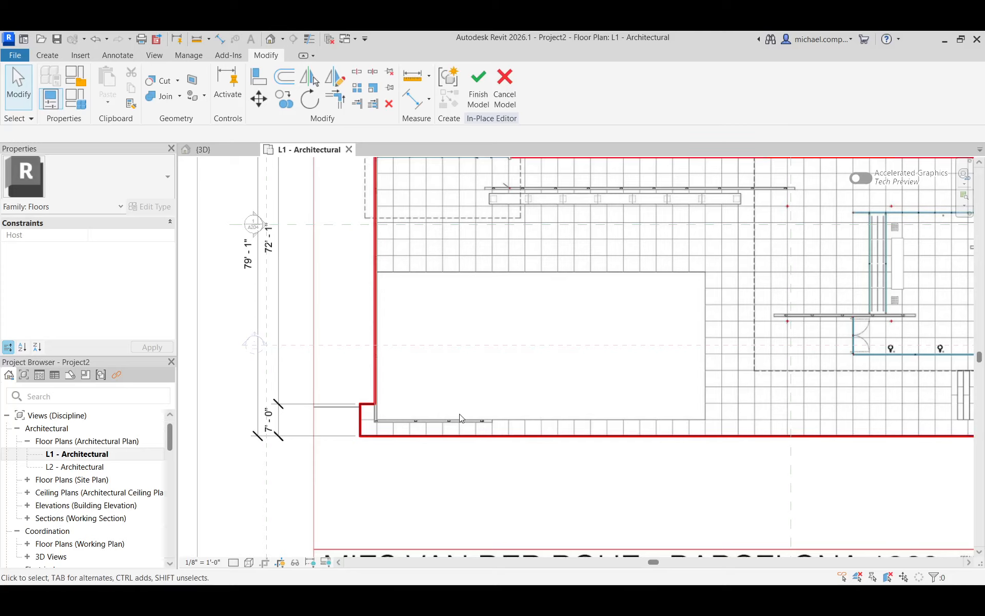
scroll(461, 413, "up", 2)
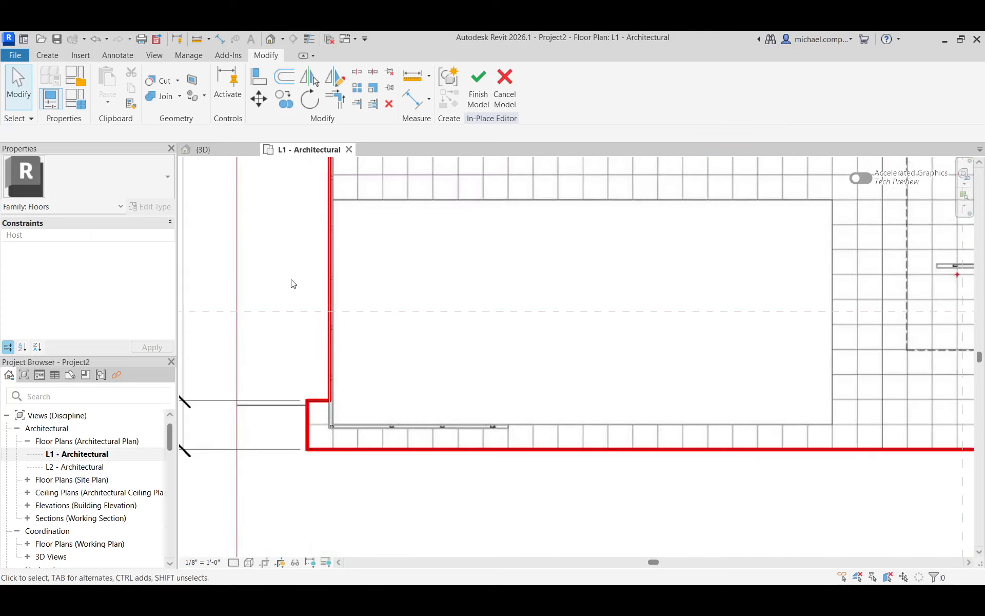
left_click(47, 55)
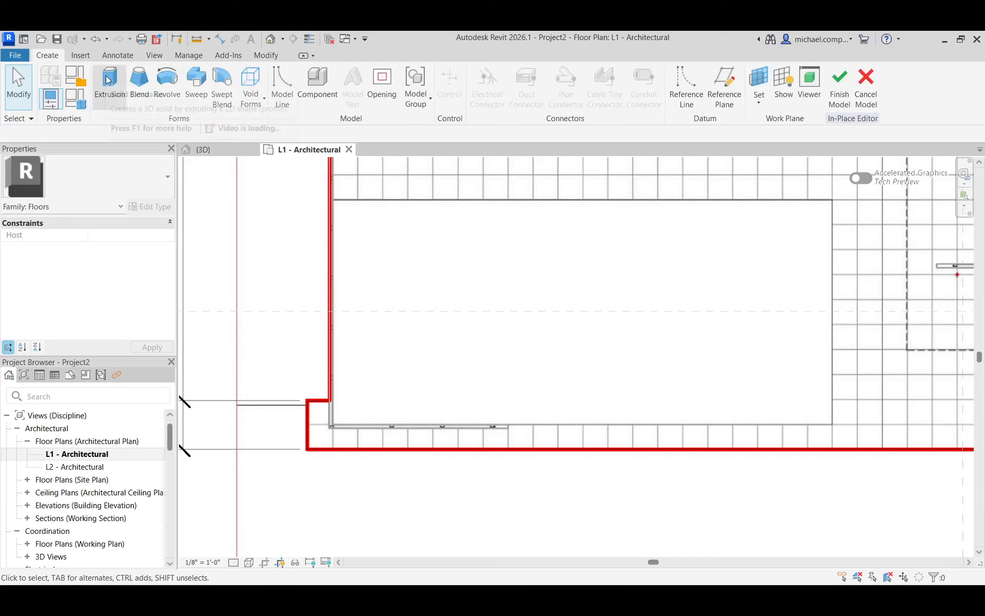
left_click(251, 99)
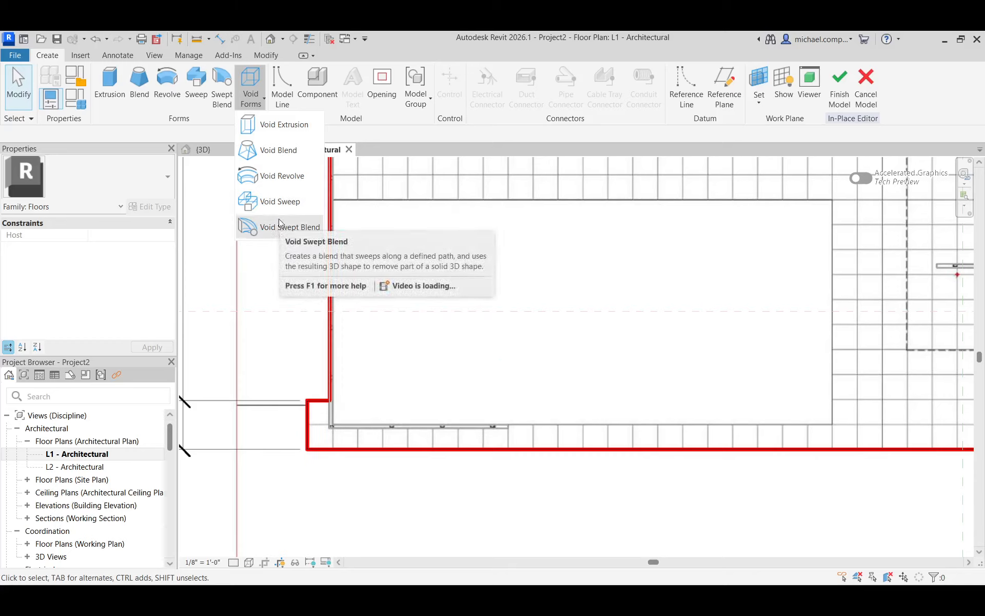
left_click(288, 126)
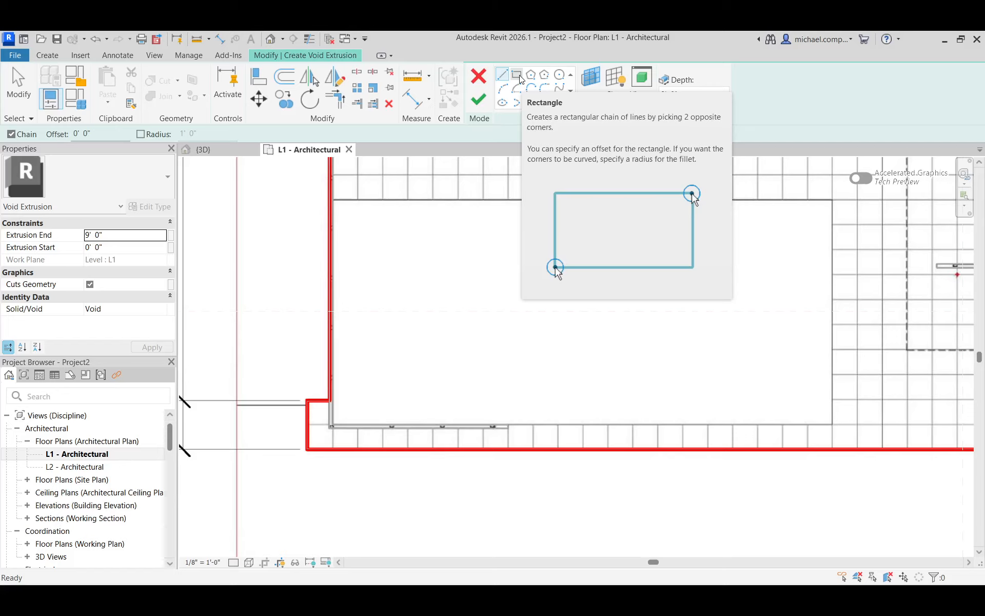
left_click(518, 75)
scroll(344, 426, "up", 5)
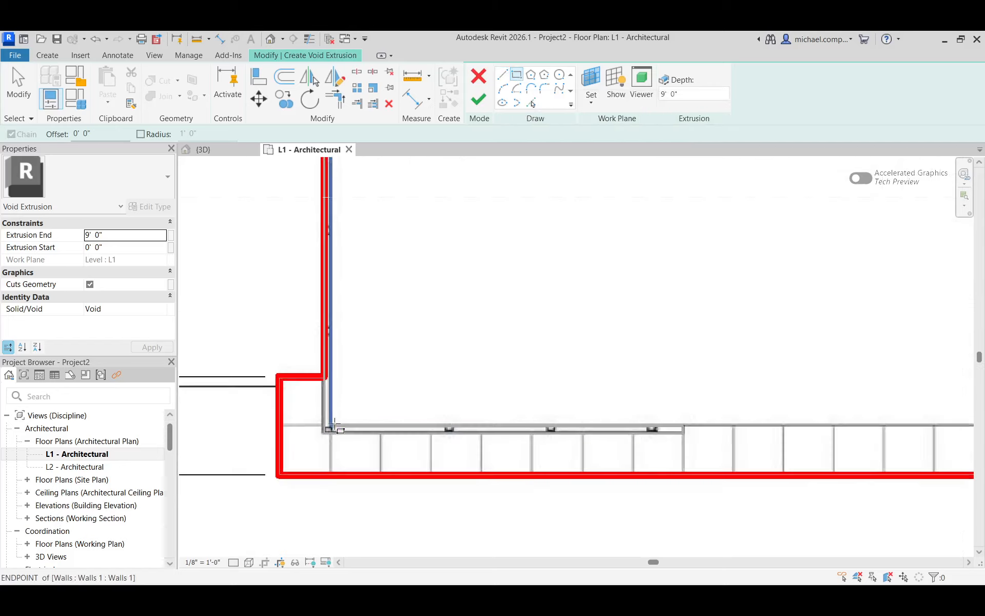
scroll(342, 419, "up", 2)
left_click(307, 440)
scroll(275, 462, "down", 3)
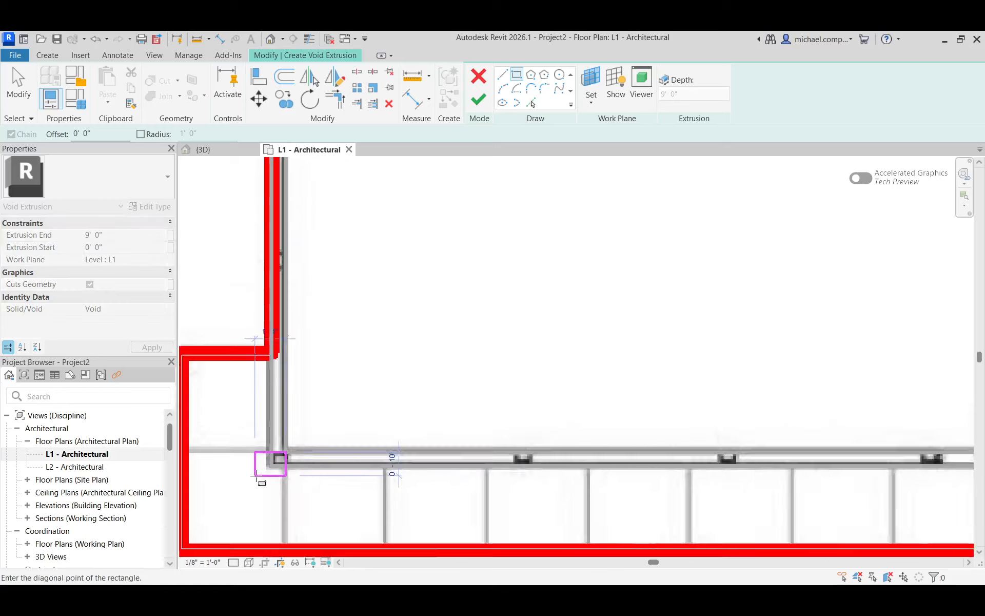
scroll(259, 468, "down", 2)
scroll(743, 256, "up", 3)
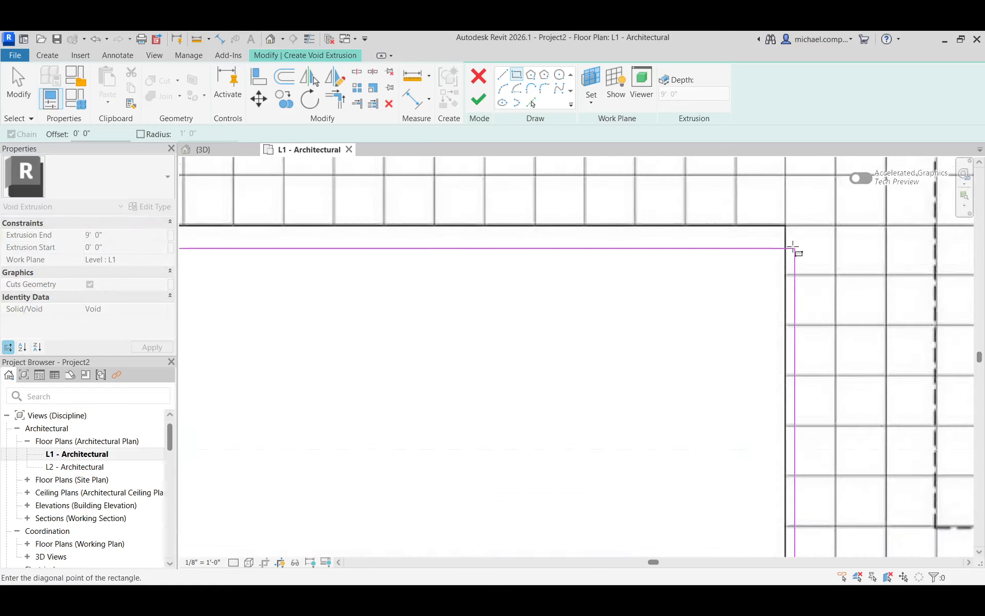
scroll(793, 245, "up", 3)
scroll(788, 220, "up", 3)
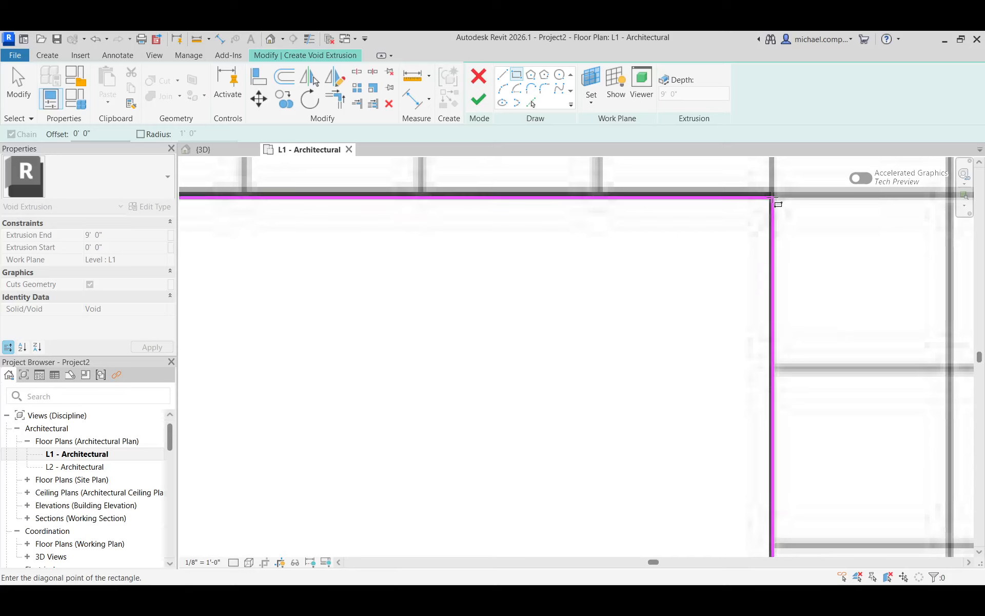
left_click(773, 194)
scroll(585, 244, "down", 3)
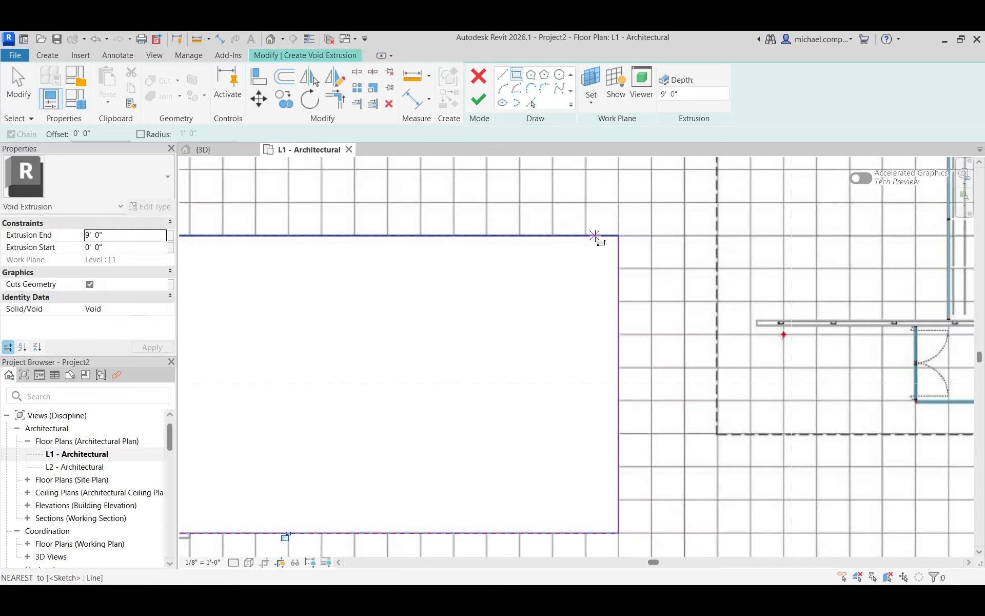
scroll(758, 294, "down", 1)
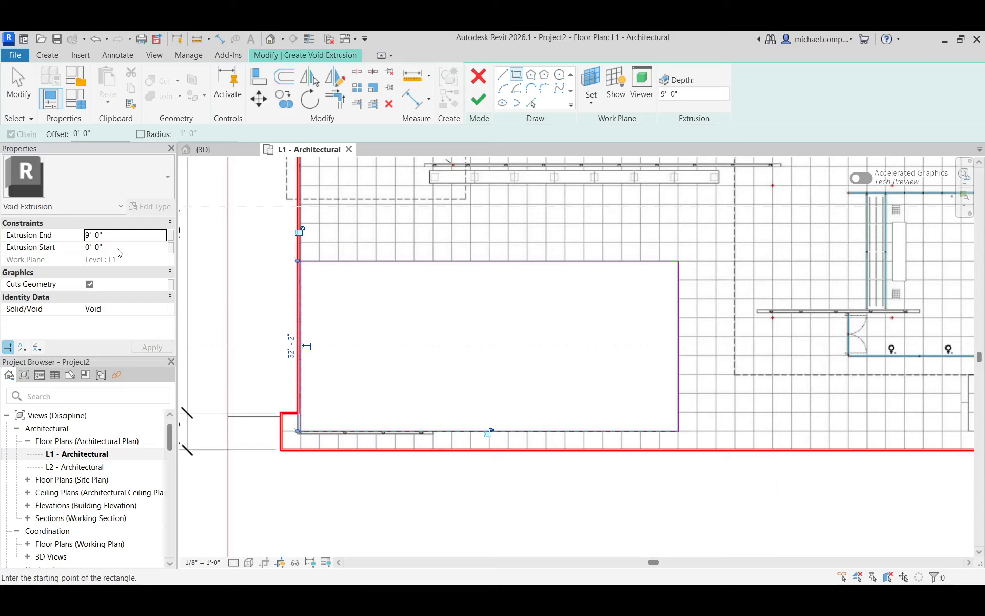
Set the void extrusion's end to -0' 6" and apply it
left_click(127, 235)
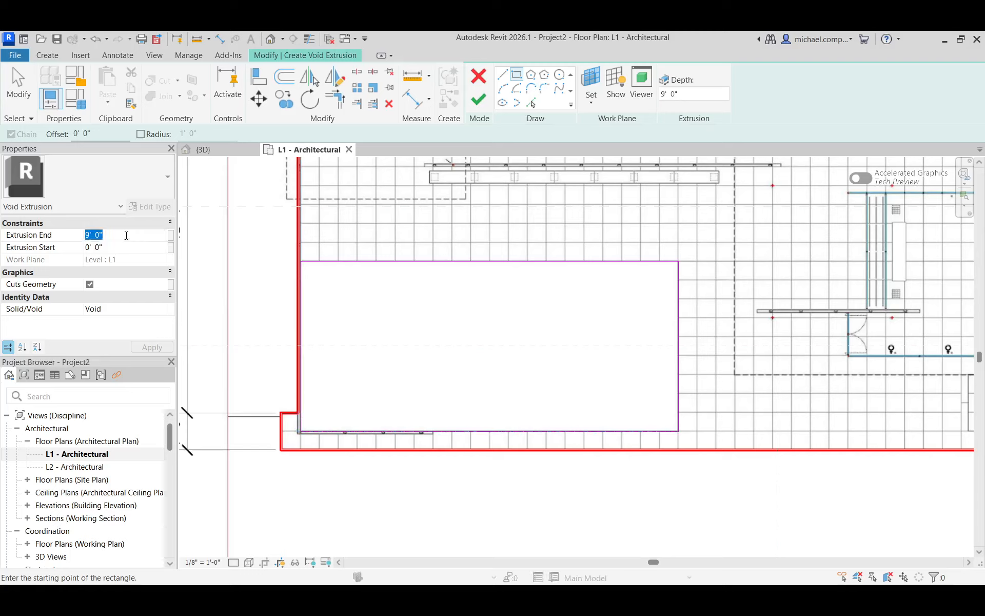
type("-6")
key("Return")
left_click(149, 347)
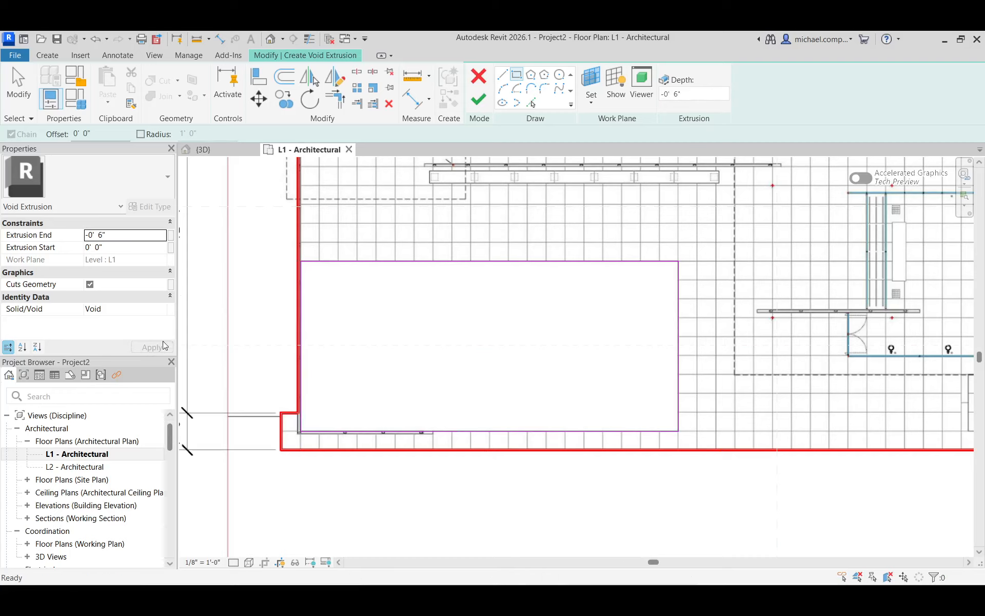
left_click(136, 238)
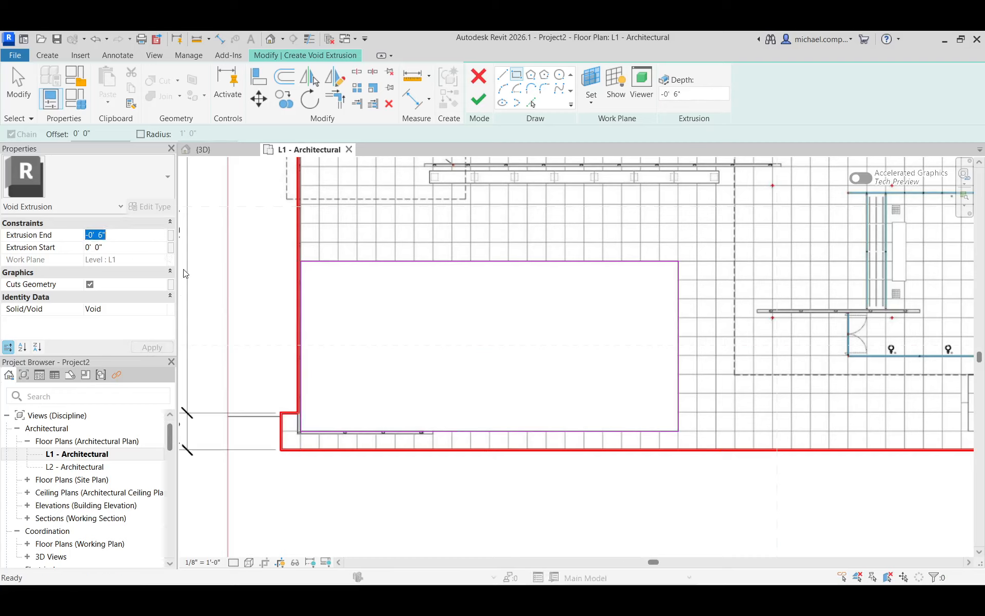
left_click(251, 298)
key("Escape")
Sketch a second void rectangle about 39' long over the small statue pool inside the walls, and finish the void extrusion sketch
scroll(266, 315, "down", 5)
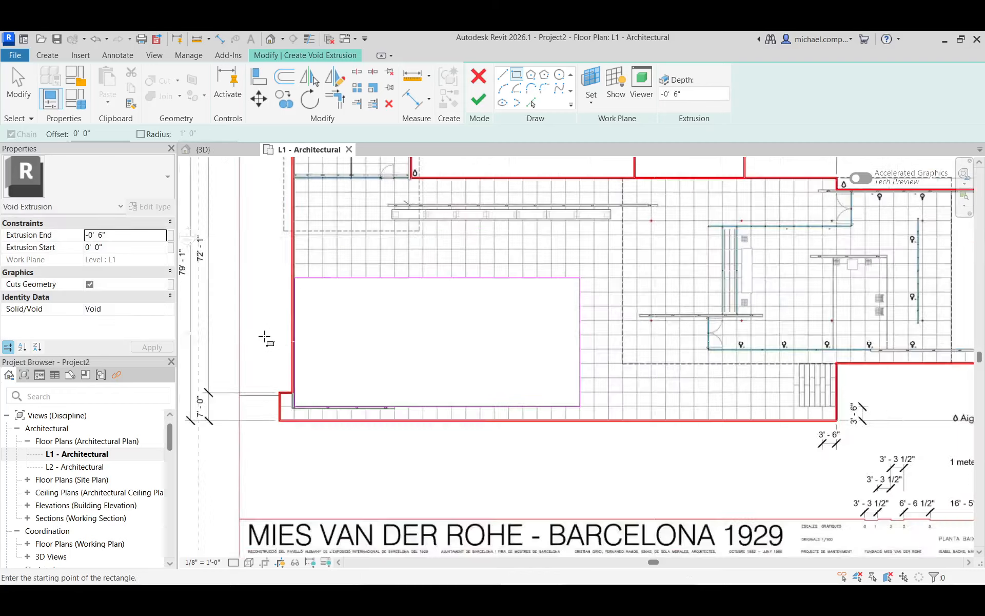
scroll(584, 328, "up", 8)
scroll(585, 362, "up", 4)
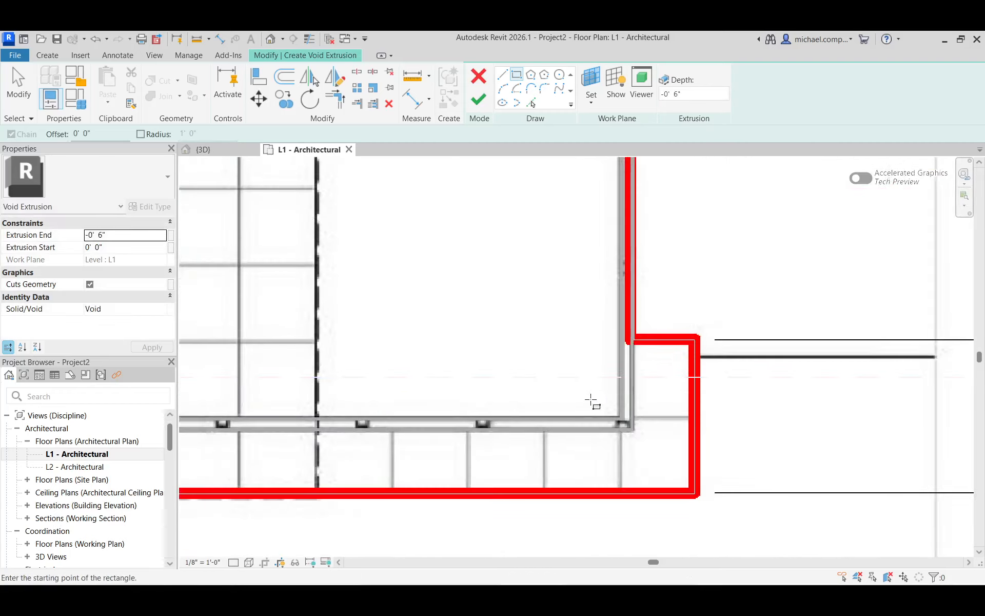
left_click(648, 436)
scroll(652, 410, "down", 6)
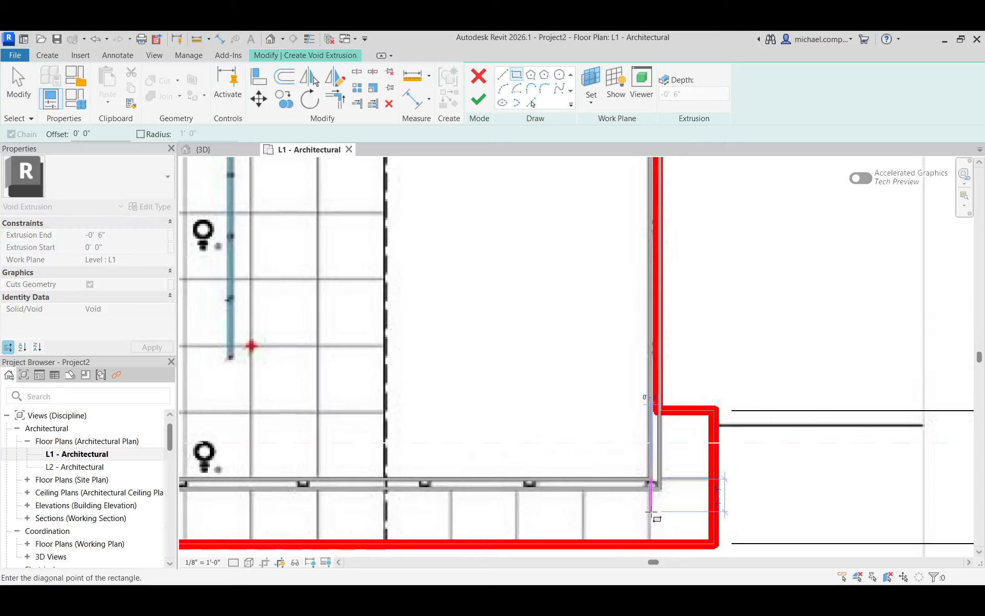
scroll(547, 226, "up", 6)
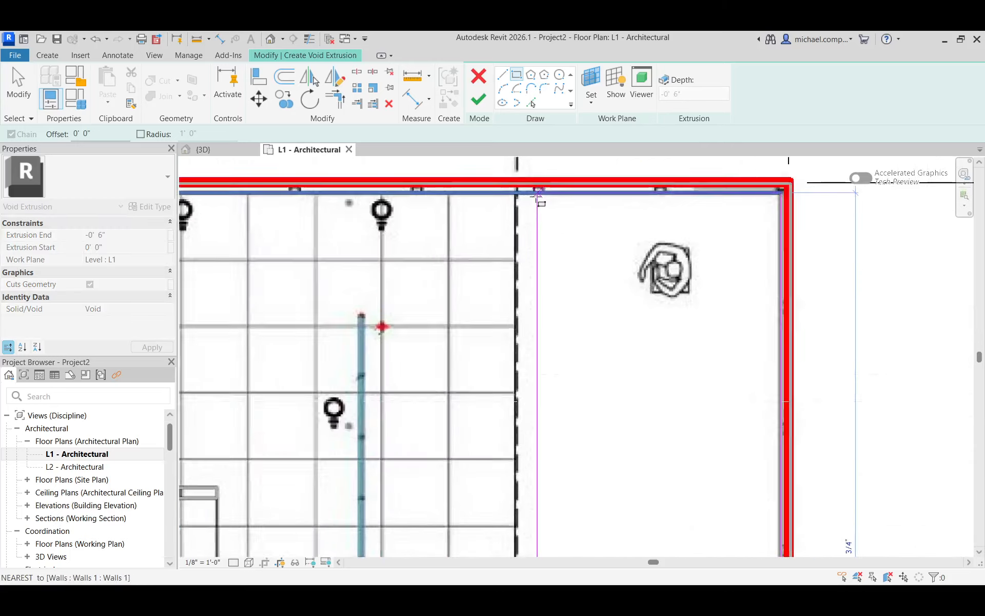
left_click(503, 185)
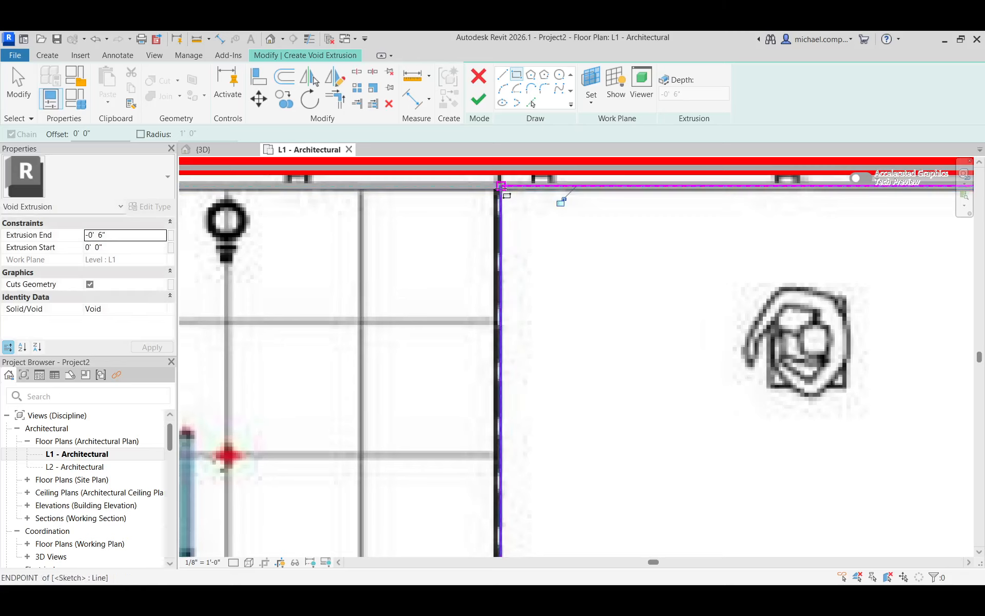
scroll(583, 255, "down", 8)
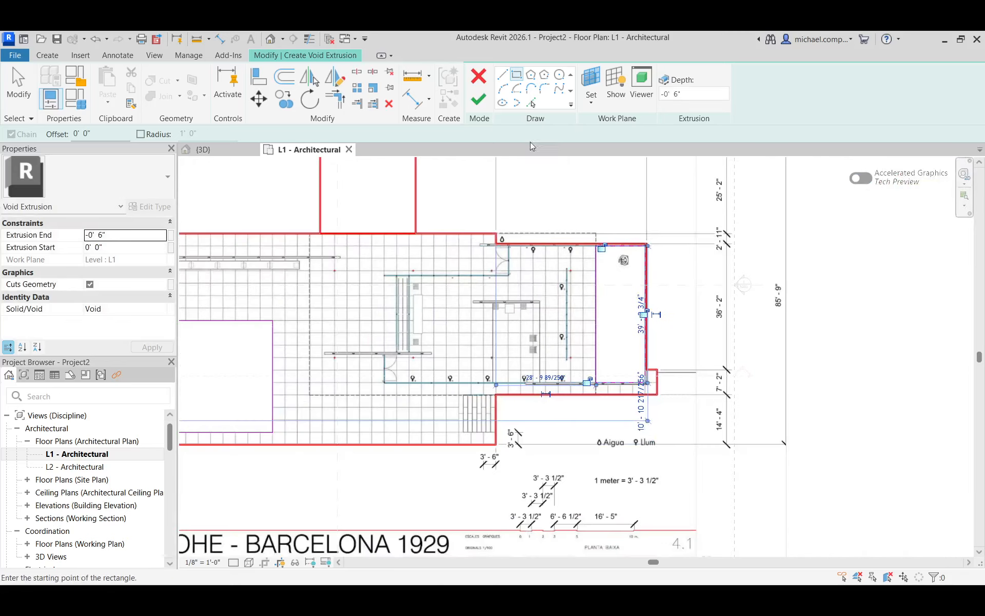
left_click(479, 99)
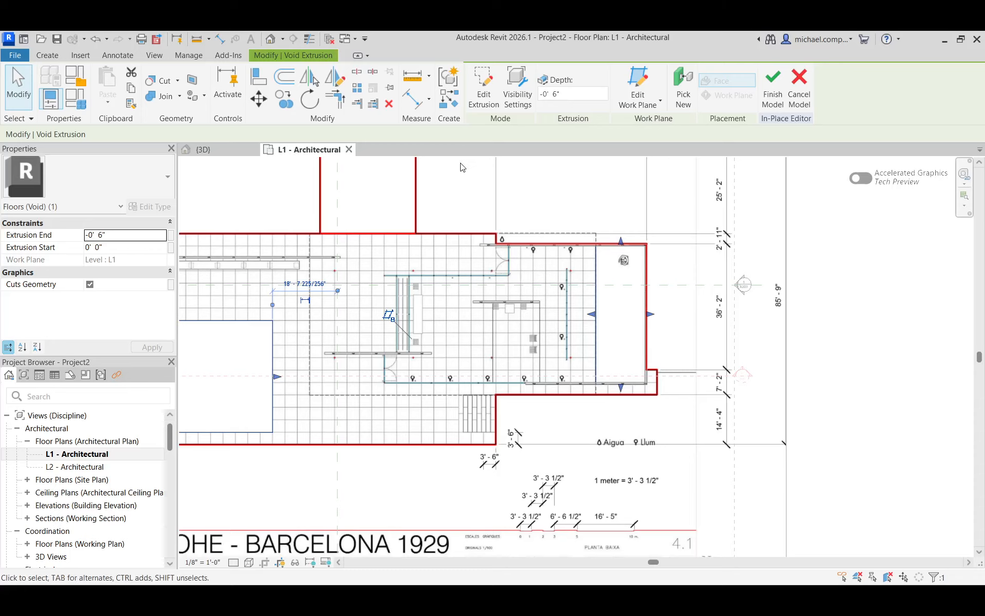
Inspect the two pool voids cut into the floor in the 3D view, selecting them to examine their extents
key("Escape")
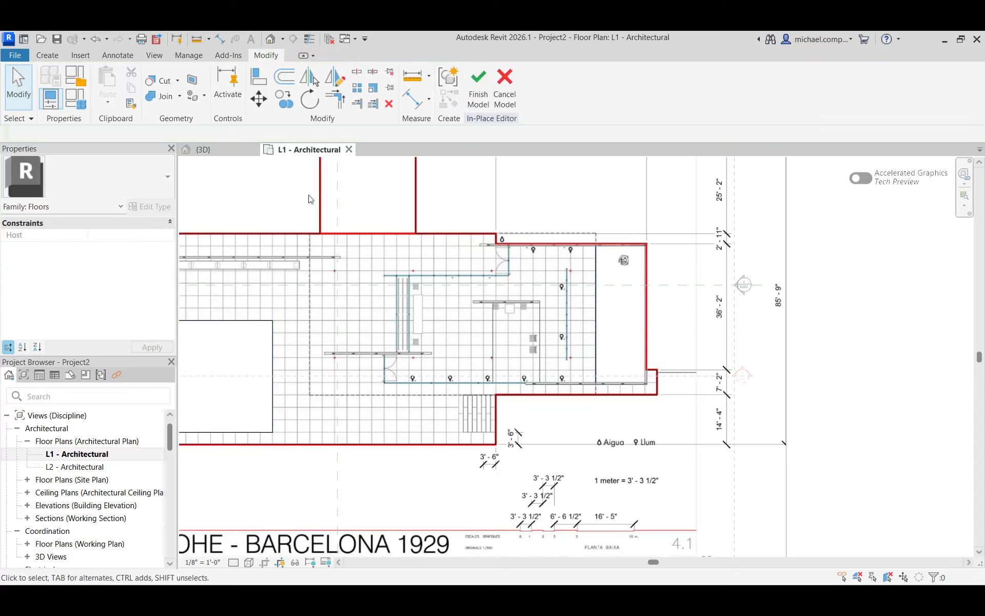
scroll(311, 199, "down", 4)
scroll(410, 393, "up", 1)
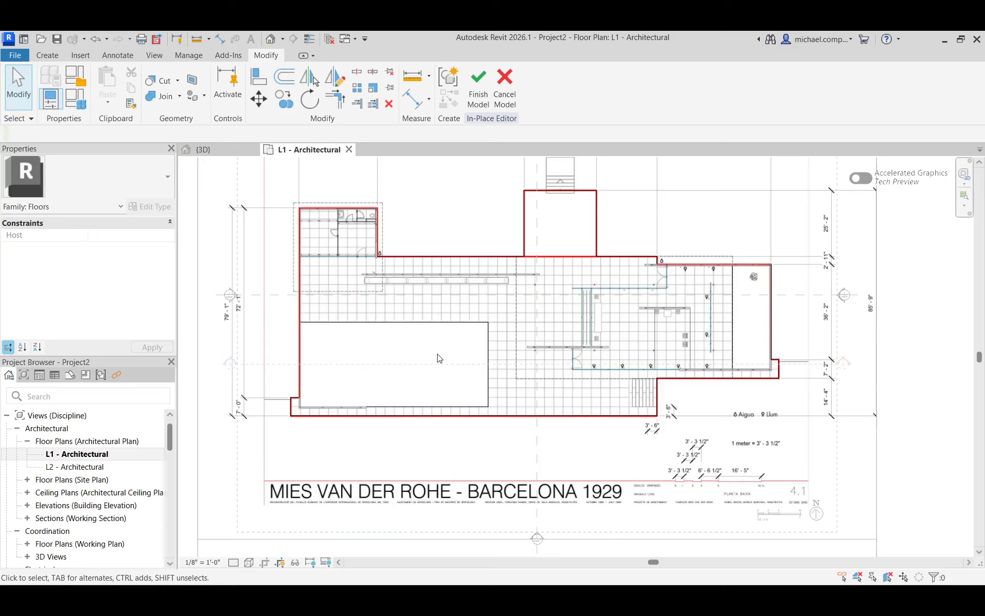
left_click(215, 150)
scroll(433, 354, "up", 5)
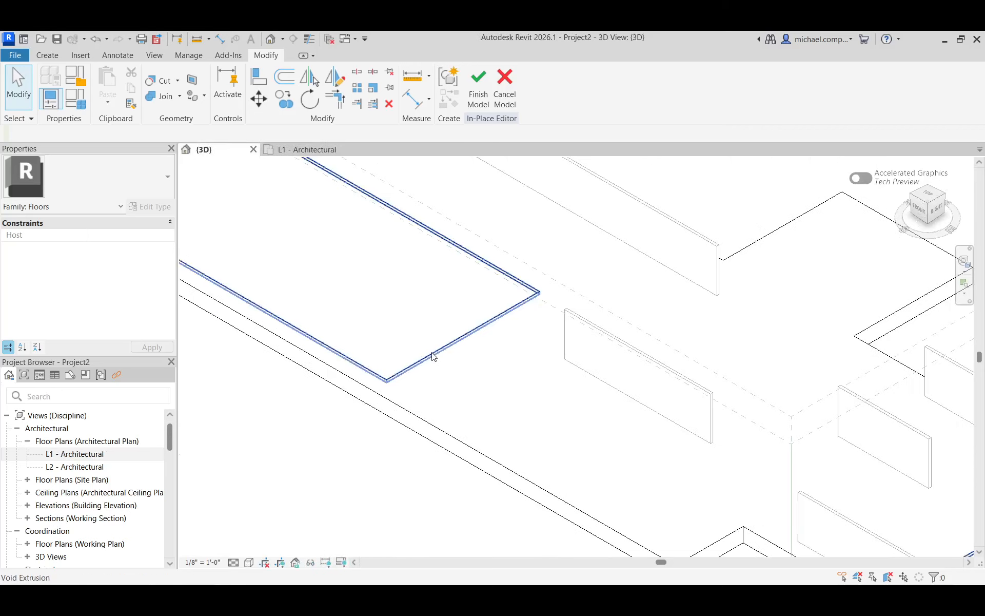
left_click(458, 347)
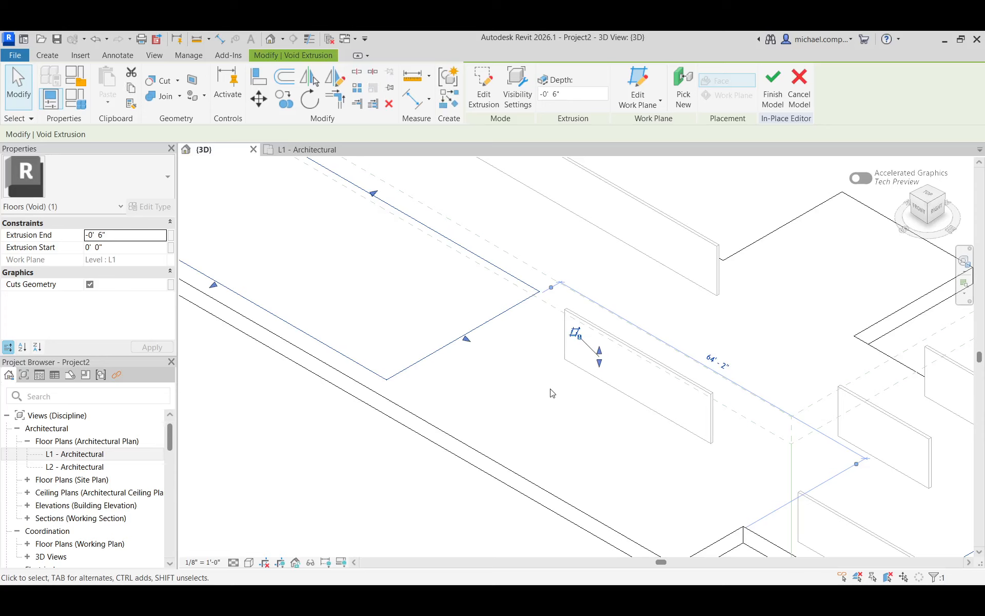
scroll(543, 385, "down", 4)
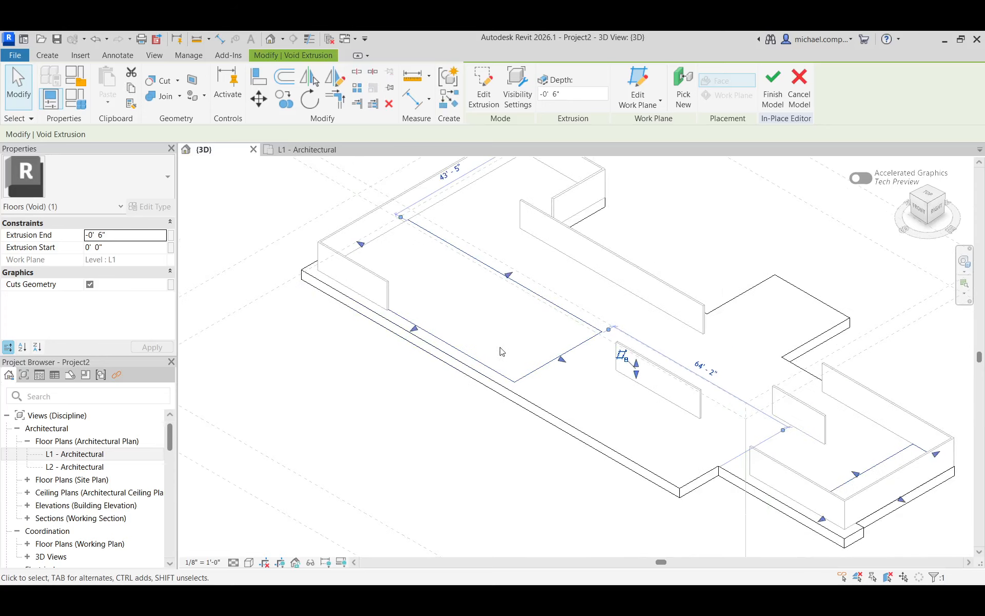
scroll(498, 329, "up", 4)
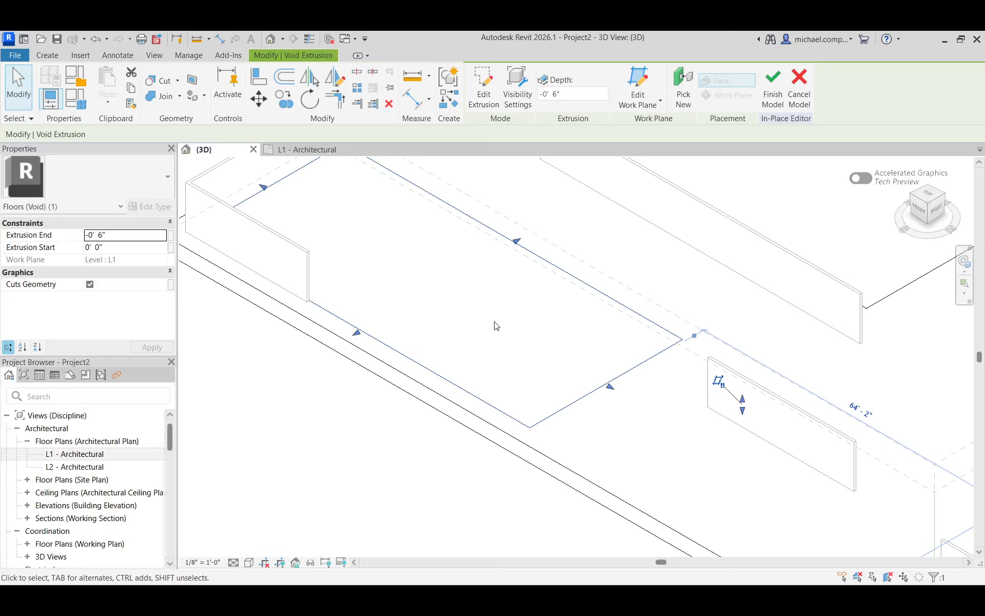
Select the floor extrusion in 3D and try to pull its long back edge outward
left_click(553, 463)
left_click(457, 511)
left_click(538, 457)
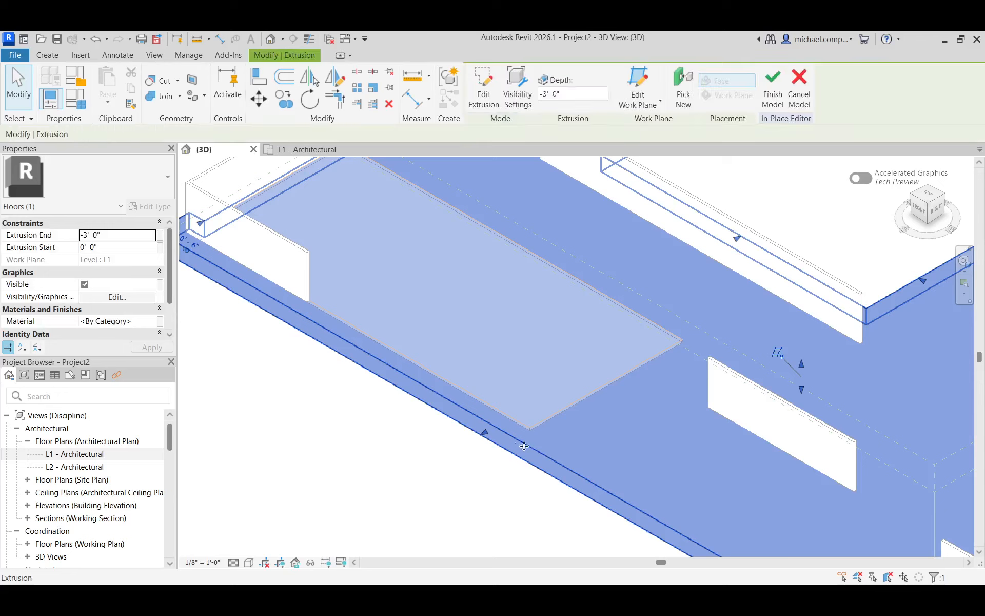
scroll(614, 384, "down", 3)
scroll(473, 283, "up", 2)
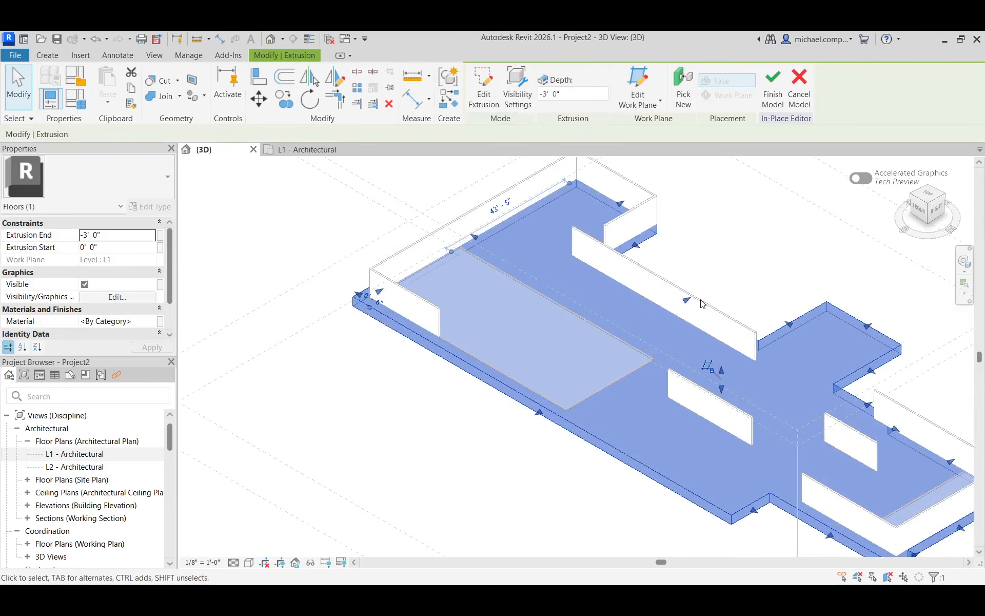
left_click_drag(687, 299, 747, 272)
key("Escape")
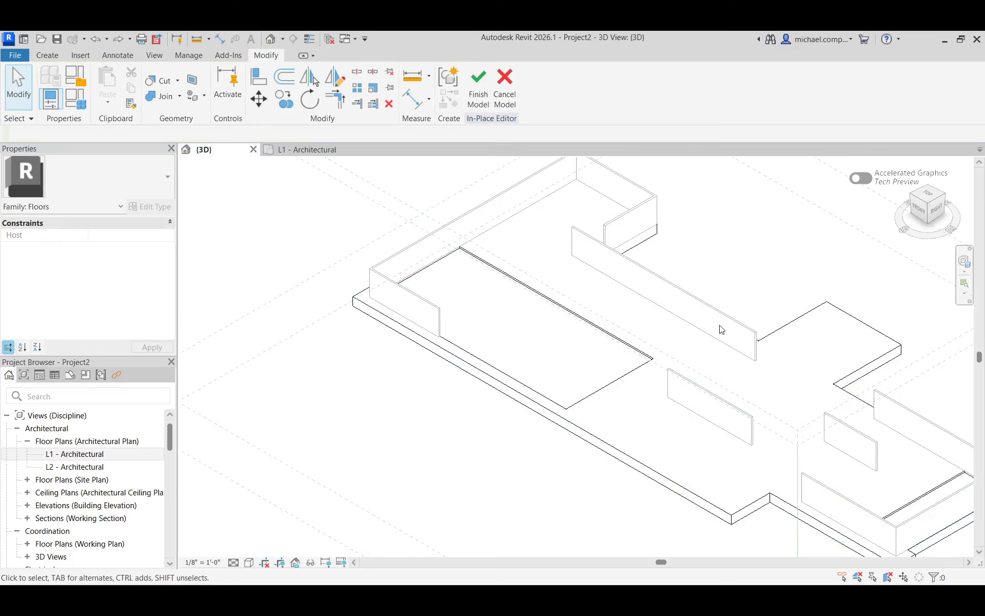
Shorten the large pool void by moving its inner short edge to the 86' 0" offset, and undo the change
left_click(594, 398)
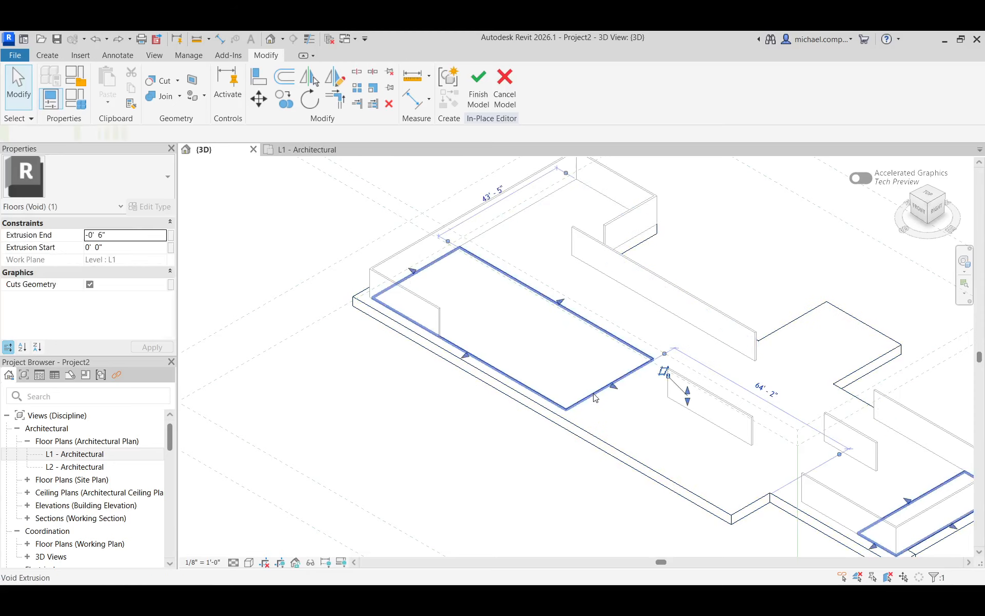
scroll(563, 364, "up", 1)
scroll(563, 364, "up", 2)
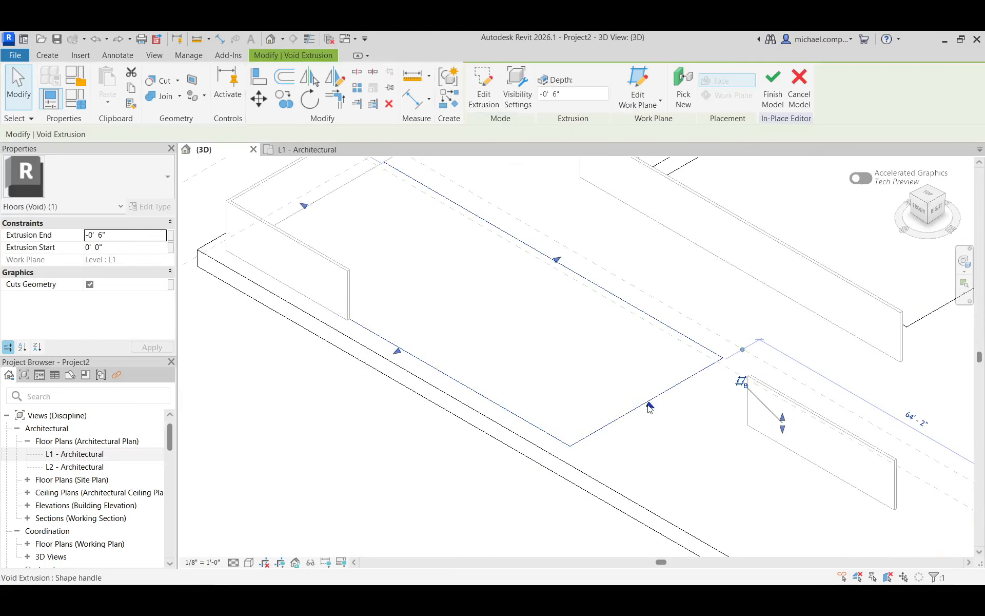
left_click_drag(649, 404, 543, 348)
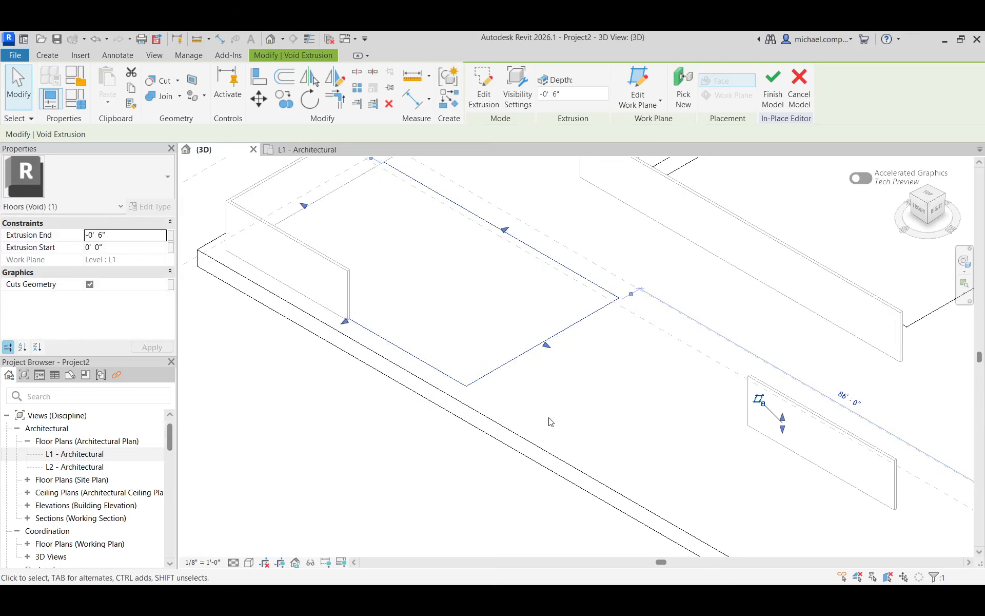
key("ctrl+z")
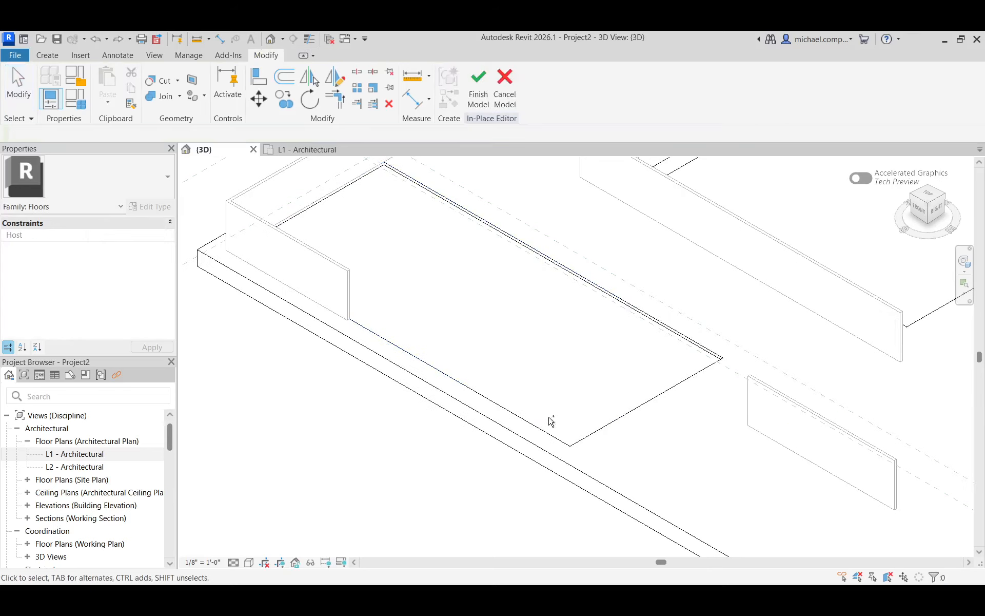
Try deepening the large pool void by pulling its lower face downward
left_click(606, 422)
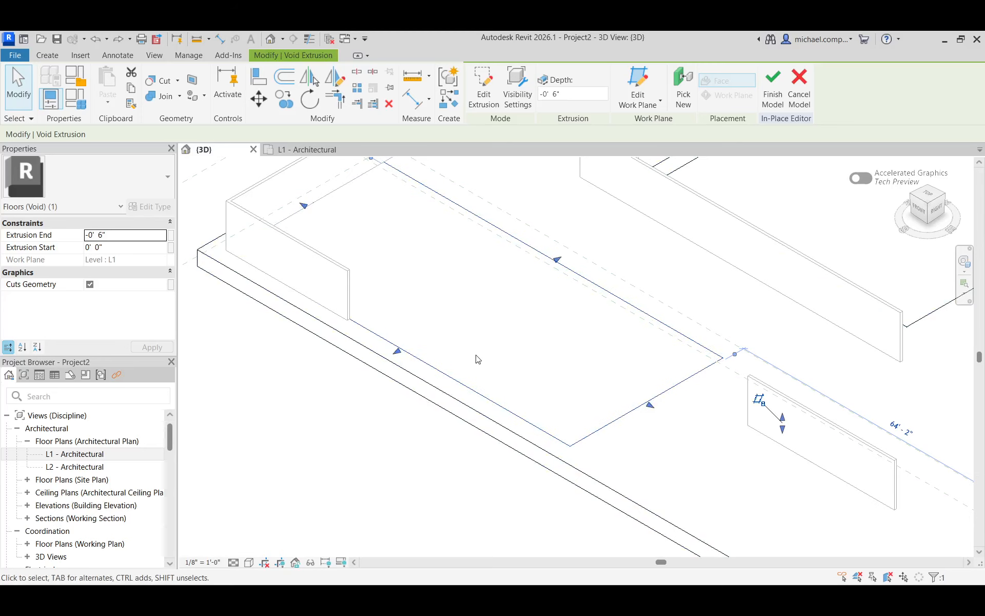
left_click_drag(783, 429, 526, 492)
left_click(526, 493)
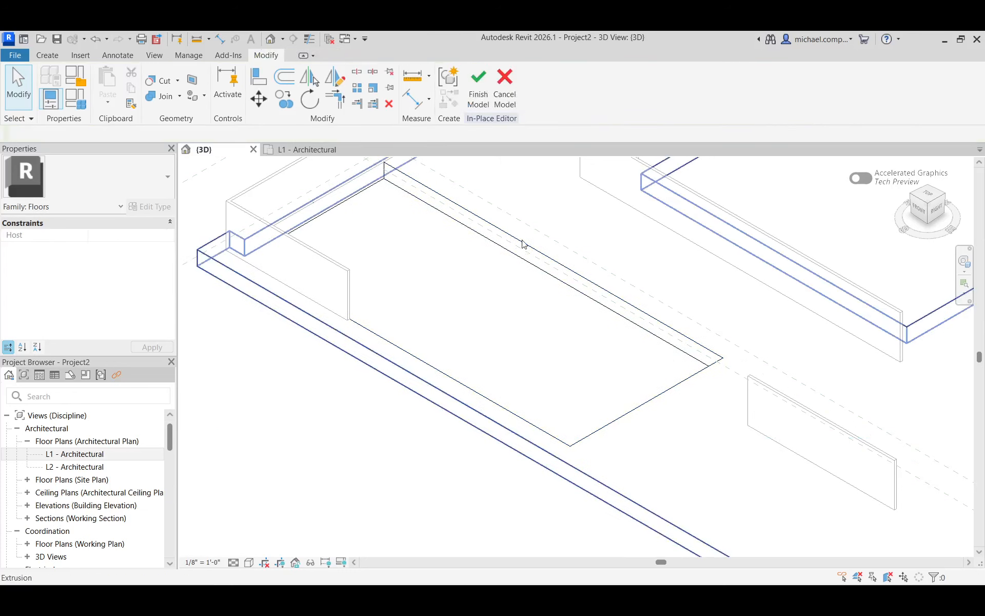
Edit the large pool void's sketch and draw an arc of about 56' 7" radius from the long inner edge to the short edge
left_click(660, 331)
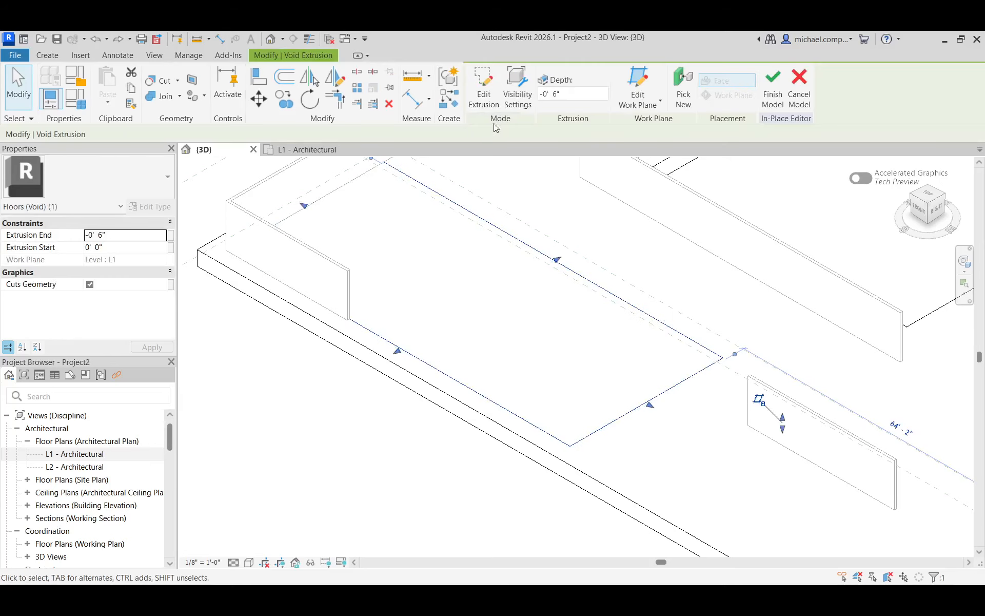
left_click(484, 90)
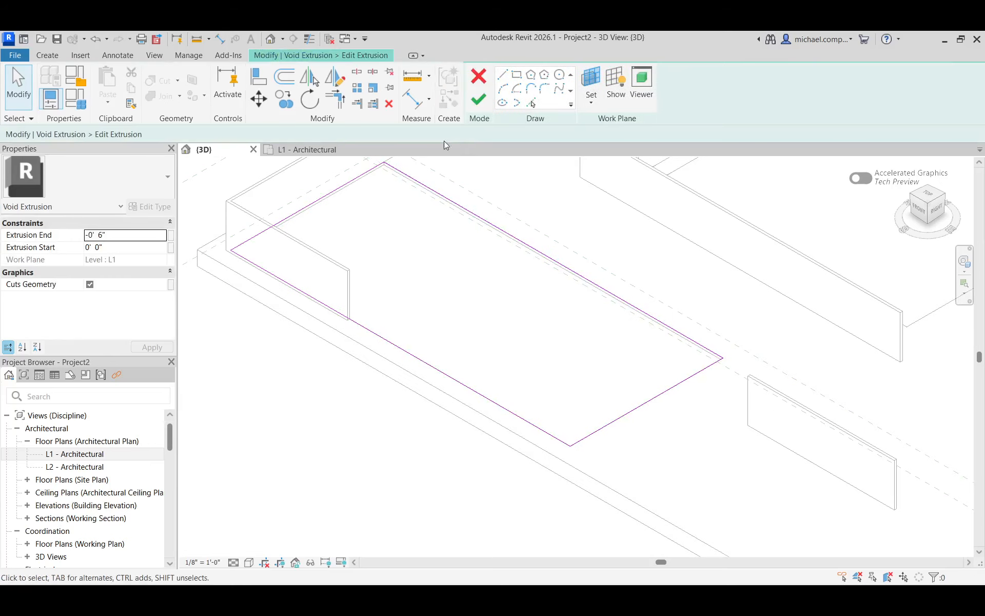
left_click(502, 88)
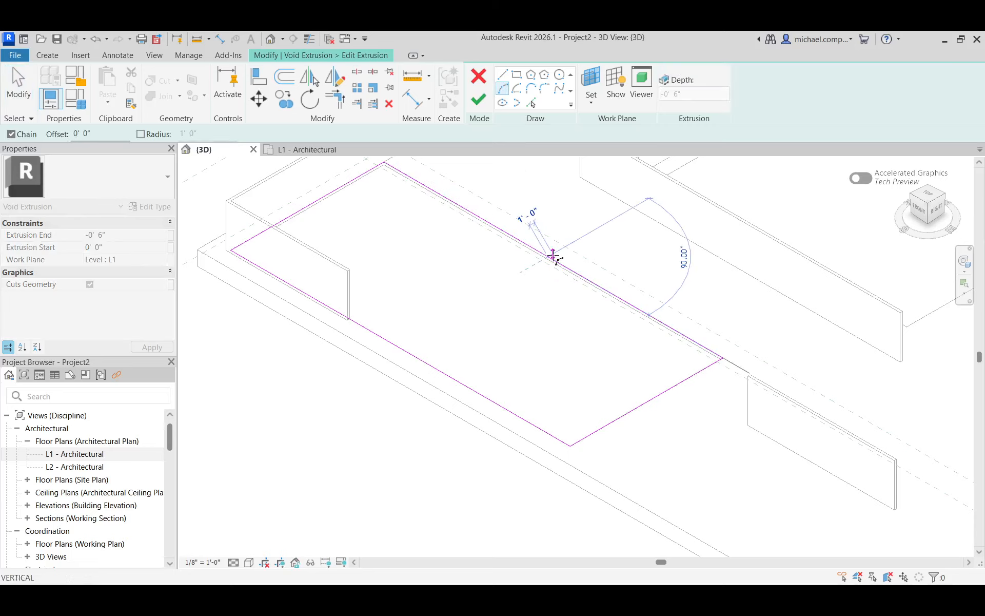
left_click(553, 255)
left_click(584, 437)
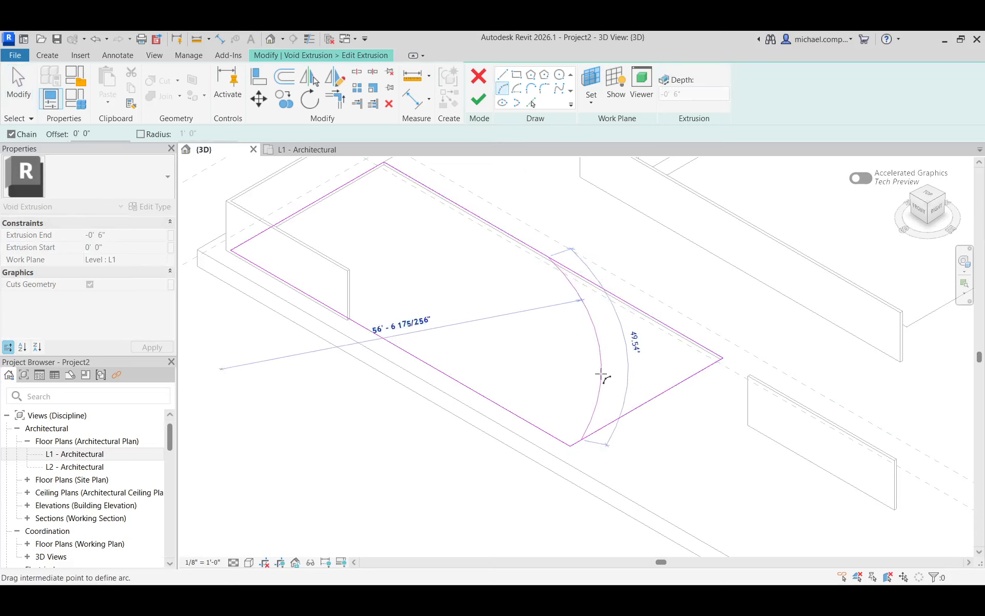
left_click(602, 376)
Trim the void's long inner edge to the arc and finish the extrusion sketch
key("t")
key("r")
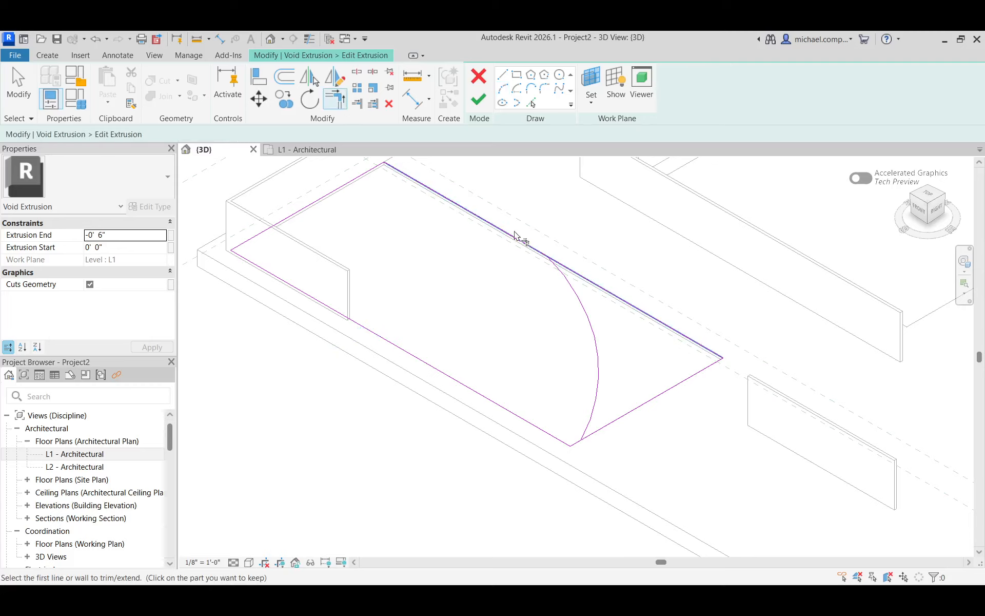
left_click(514, 235)
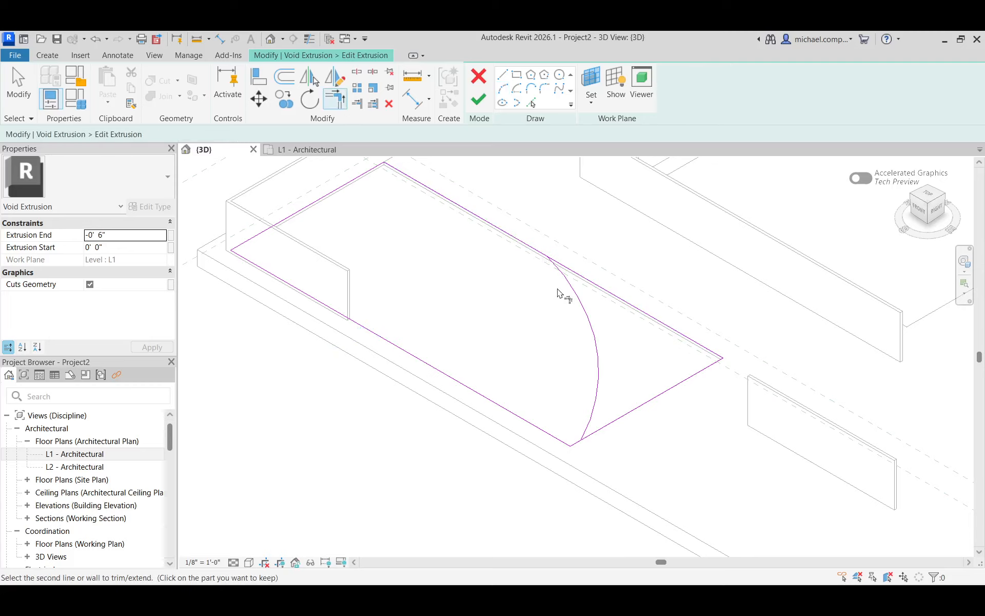
left_click(581, 438)
left_click(478, 99)
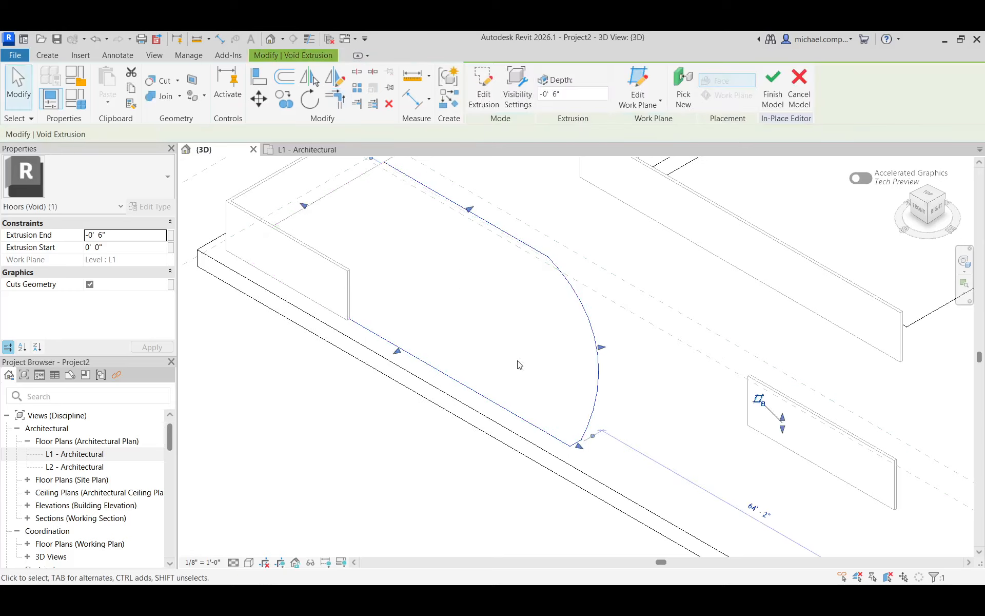
Undo the arc changes to the large pool void, restoring its rectangular outline
left_click(618, 367)
left_click(597, 355)
double_click(686, 341)
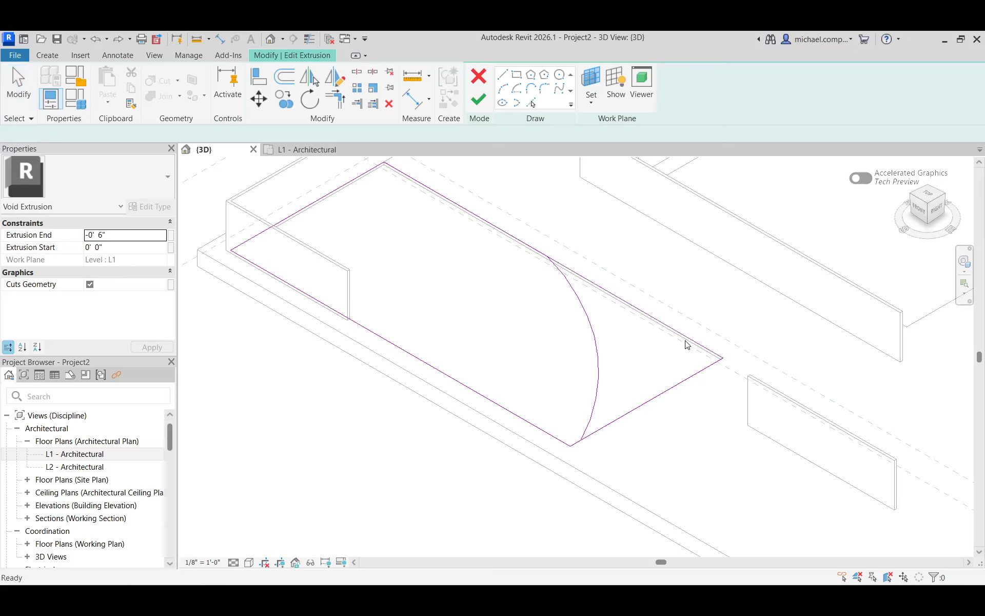
left_click(479, 100)
left_click(364, 398)
Examine the stair location beside the floor's notched corner in the L1 - Architectural plan and in the 3D view
scroll(406, 330, "down", 3)
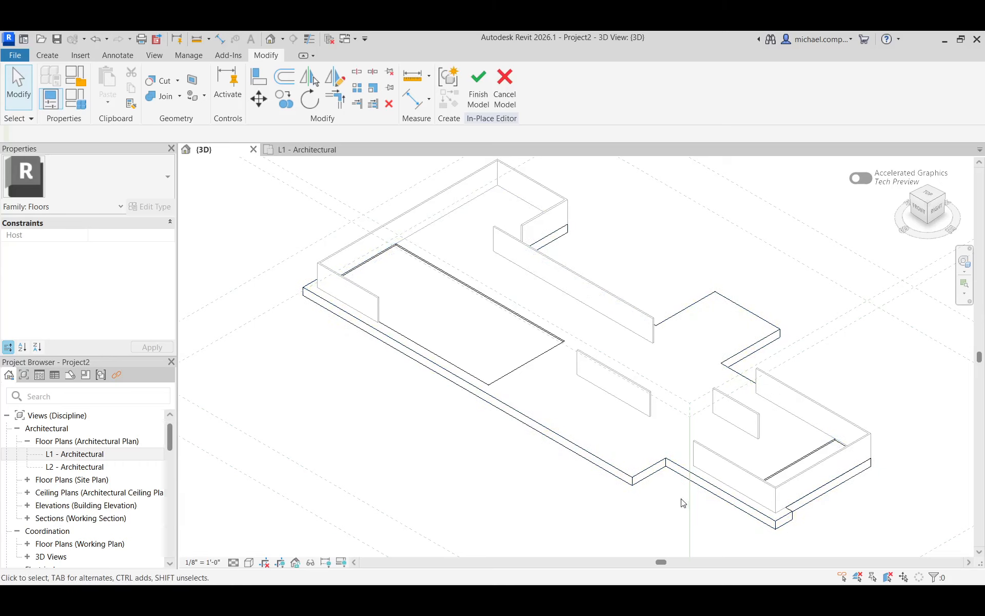
scroll(681, 514, "up", 3)
scroll(521, 469, "down", 2)
scroll(575, 470, "up", 2)
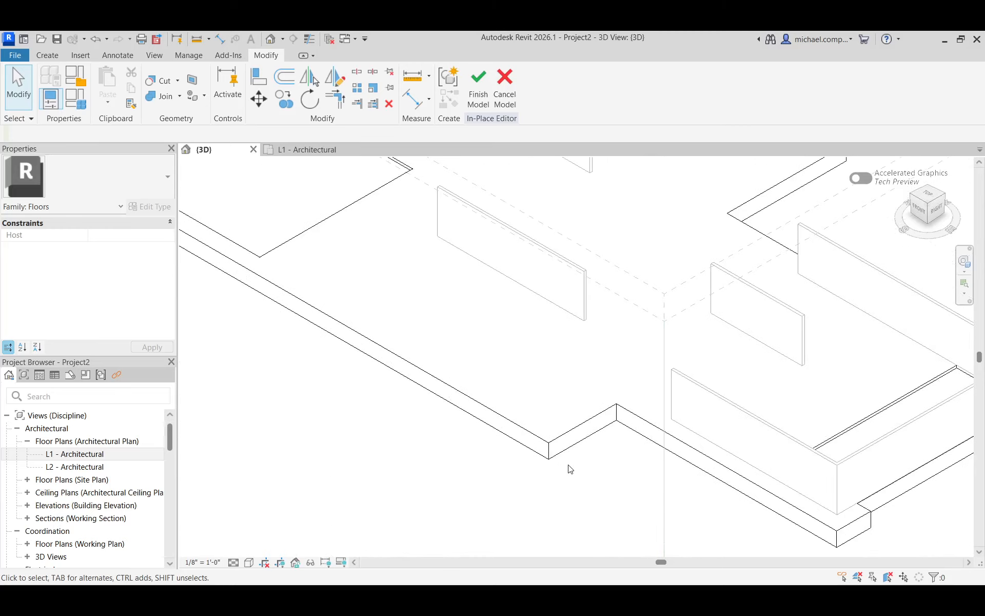
left_click(290, 150)
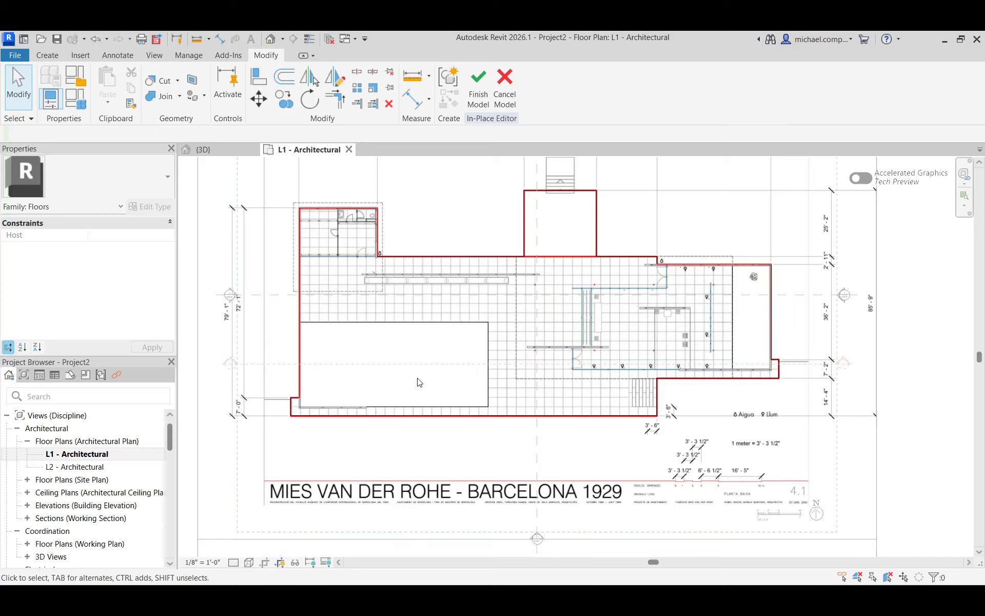
scroll(629, 434, "up", 4)
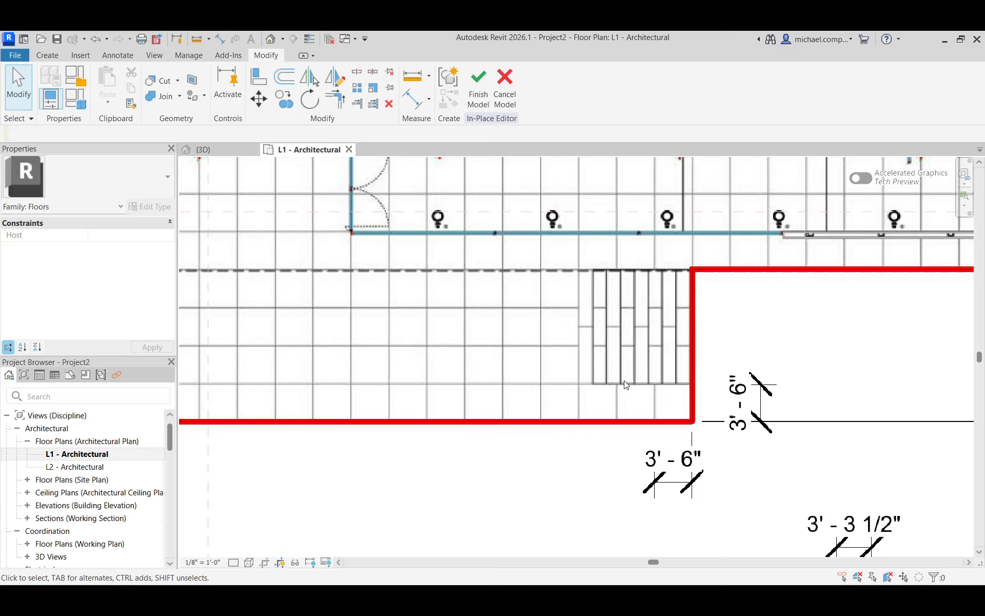
scroll(659, 398, "up", 2)
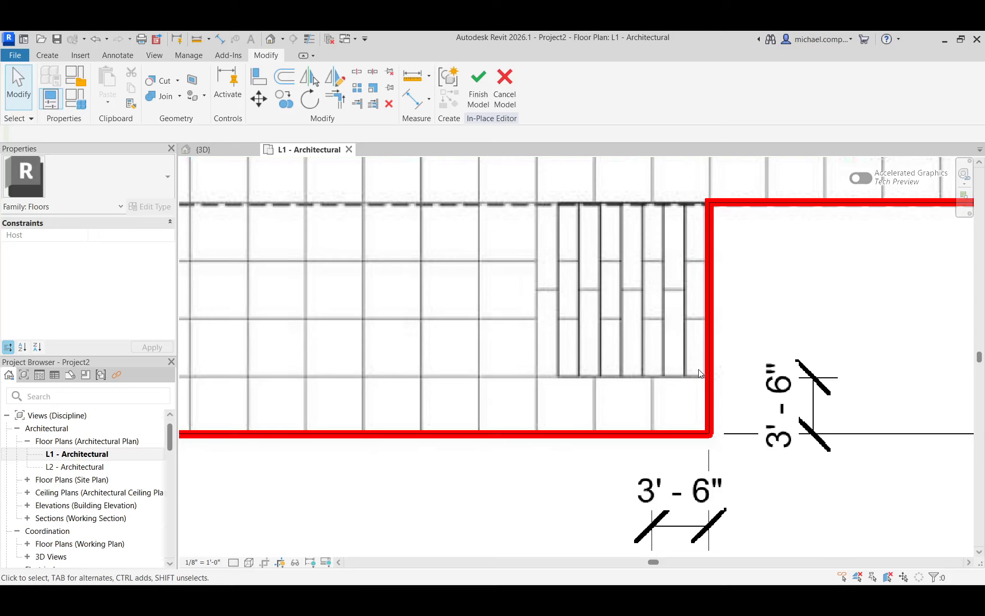
left_click(221, 152)
scroll(533, 474, "up", 3)
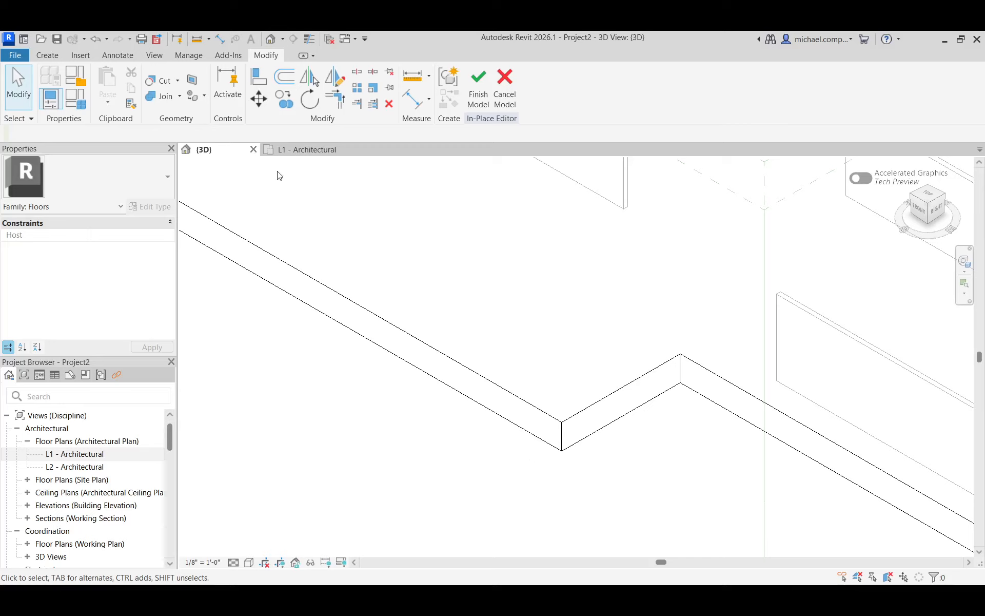
Start a void extrusion for the stairs and pick the vertical floor face at the notch as its work plane
left_click(50, 56)
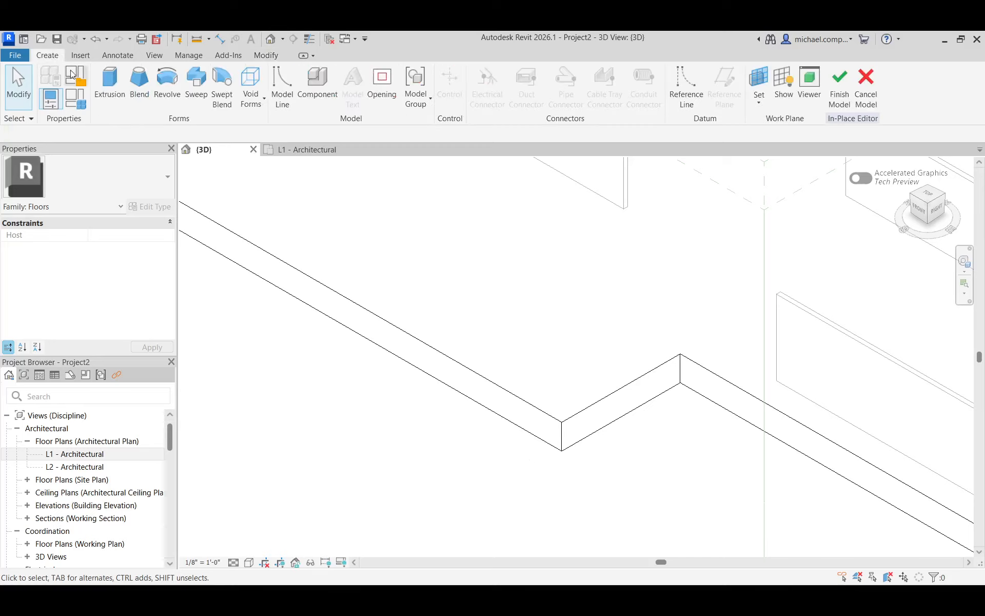
left_click(250, 85)
left_click(277, 126)
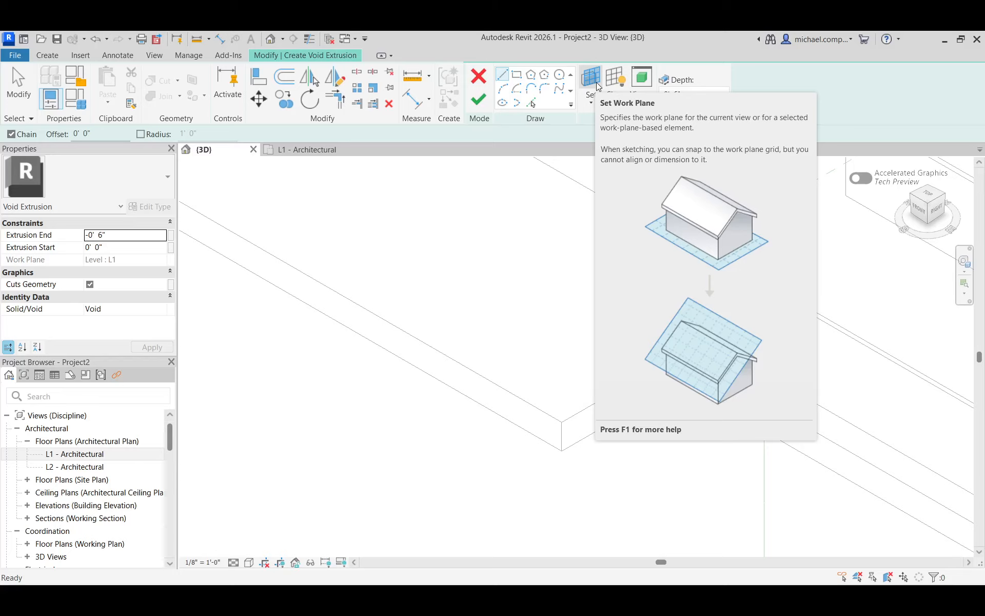
left_click(598, 82)
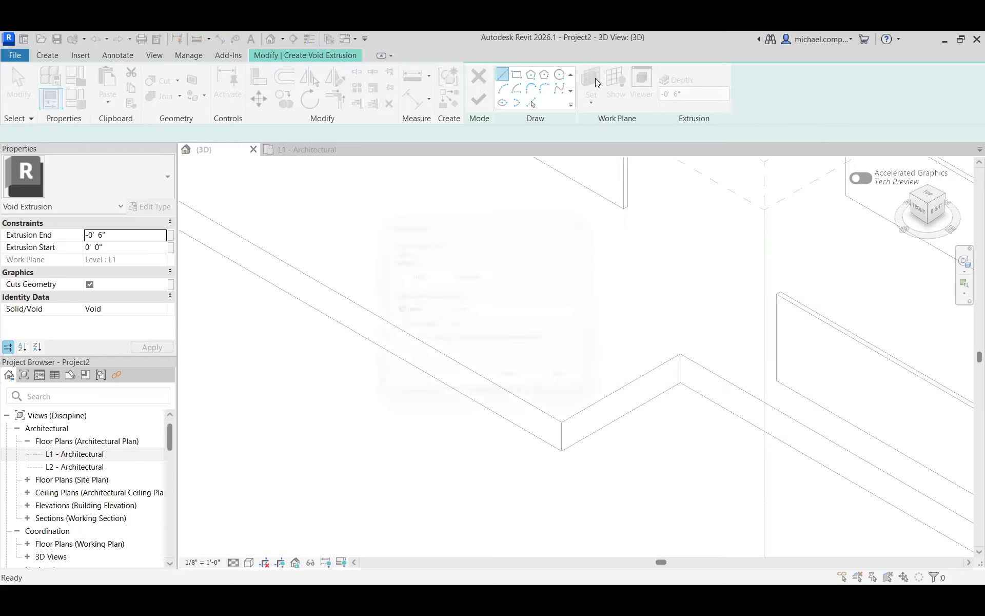
left_click(427, 331)
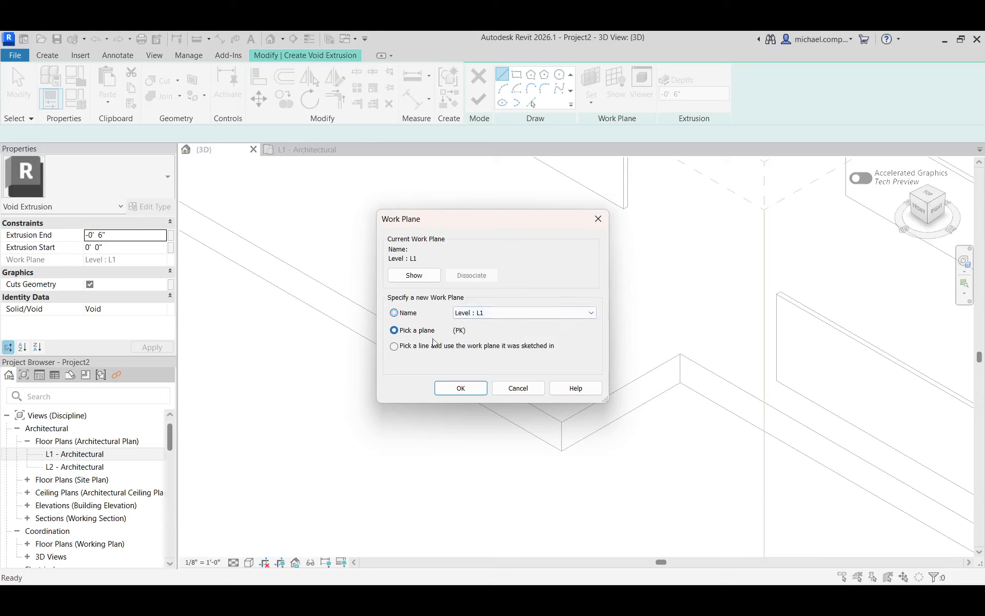
left_click(459, 387)
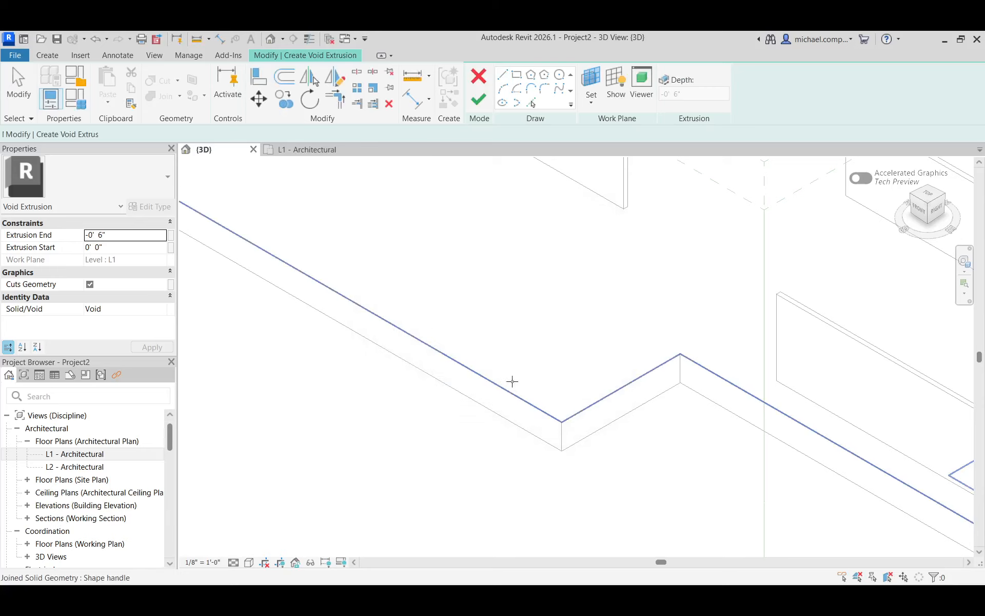
left_click(696, 370)
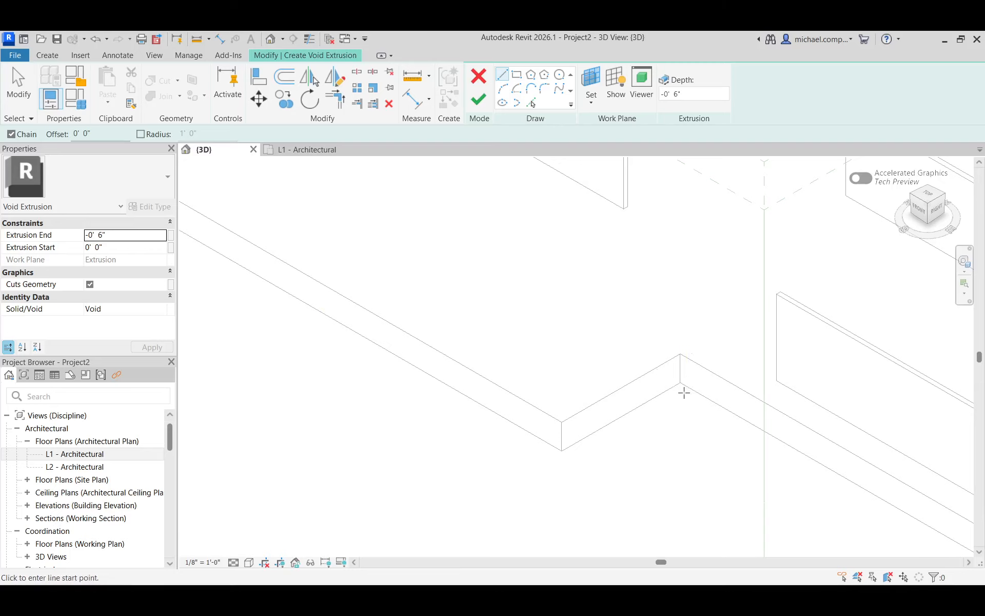
Sketch the first two stair steps up from the lower corner of the floor's notch, with 6" risers and 1' treads
scroll(680, 381, "up", 2)
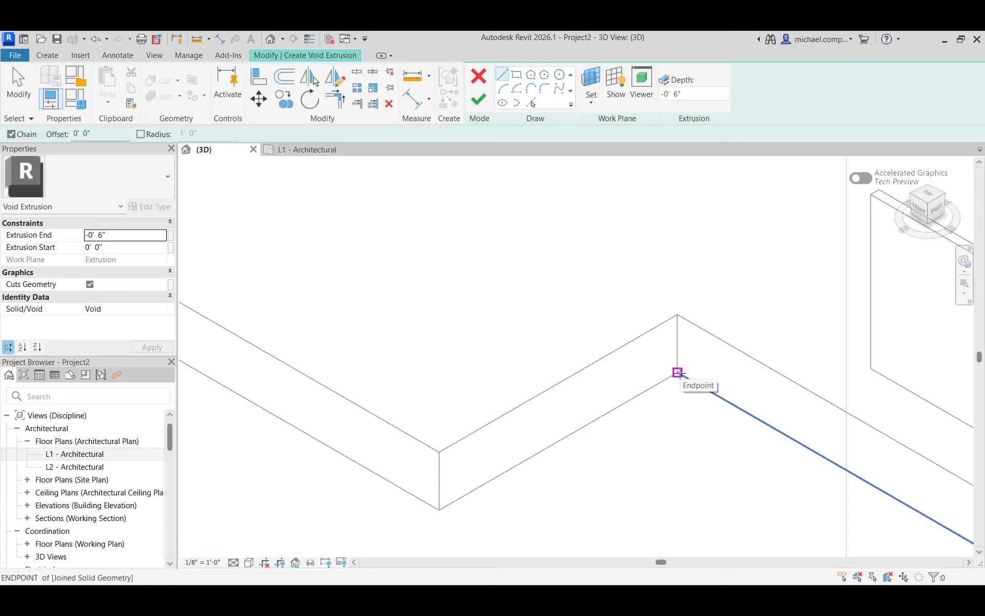
left_click(678, 372)
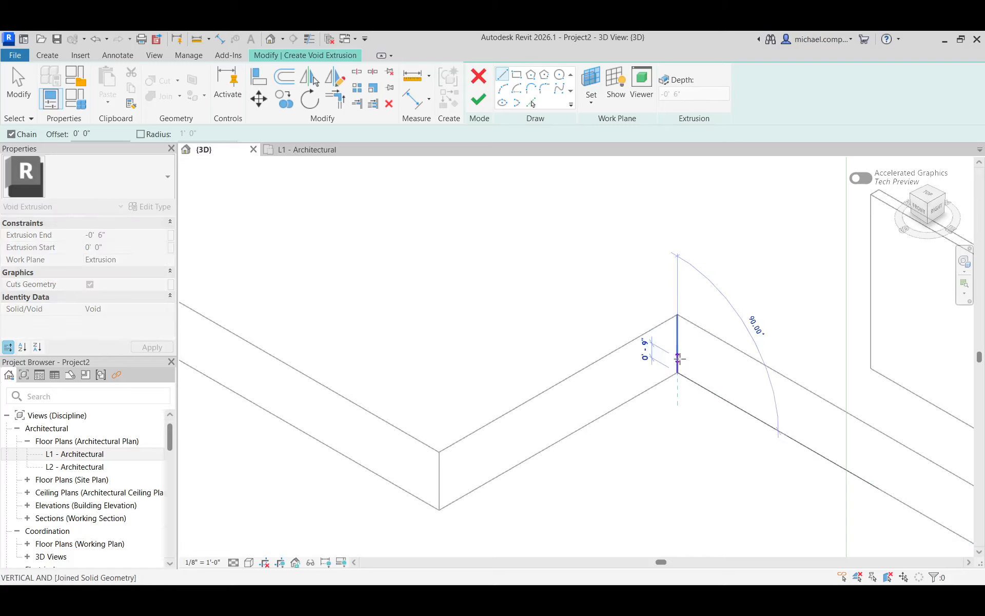
type("6")
key("Return")
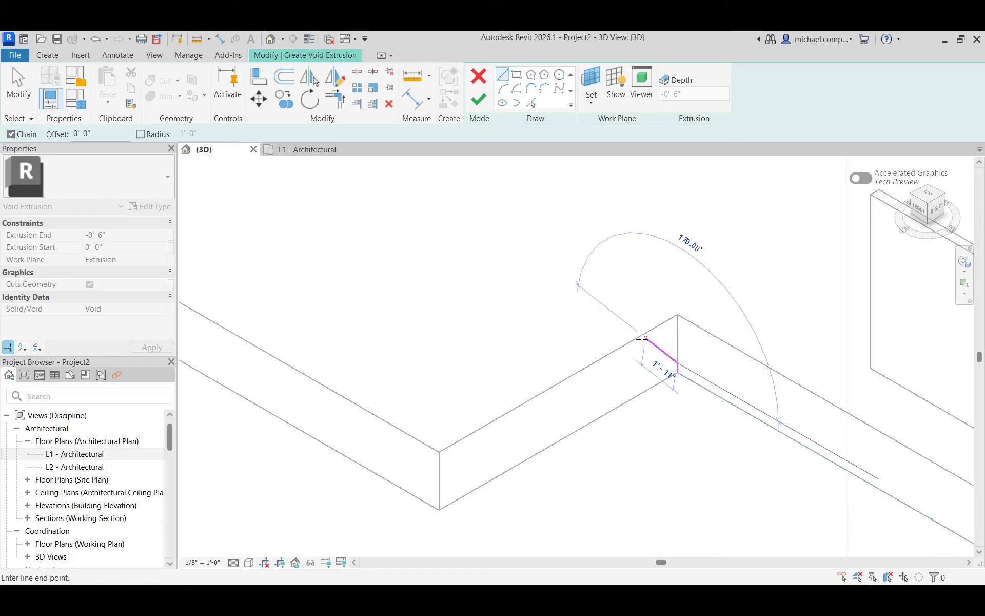
type("1'")
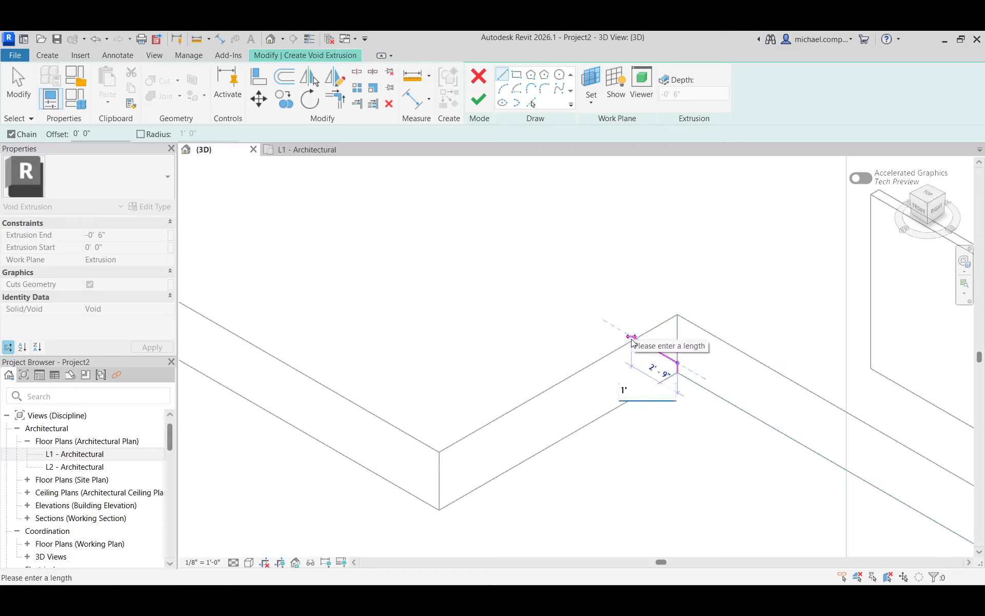
key("Return")
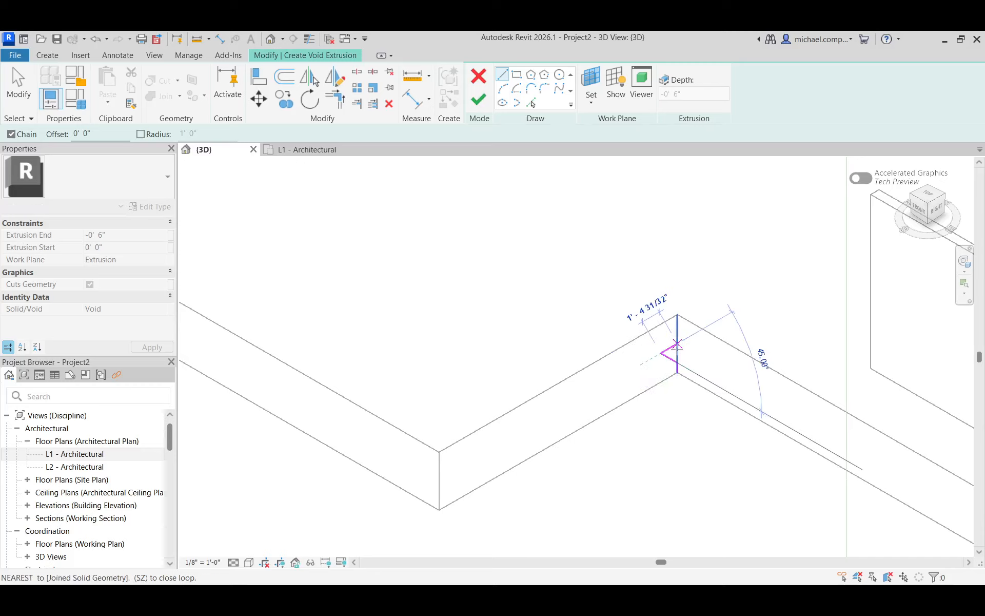
scroll(662, 347, "up", 3)
type("6\"")
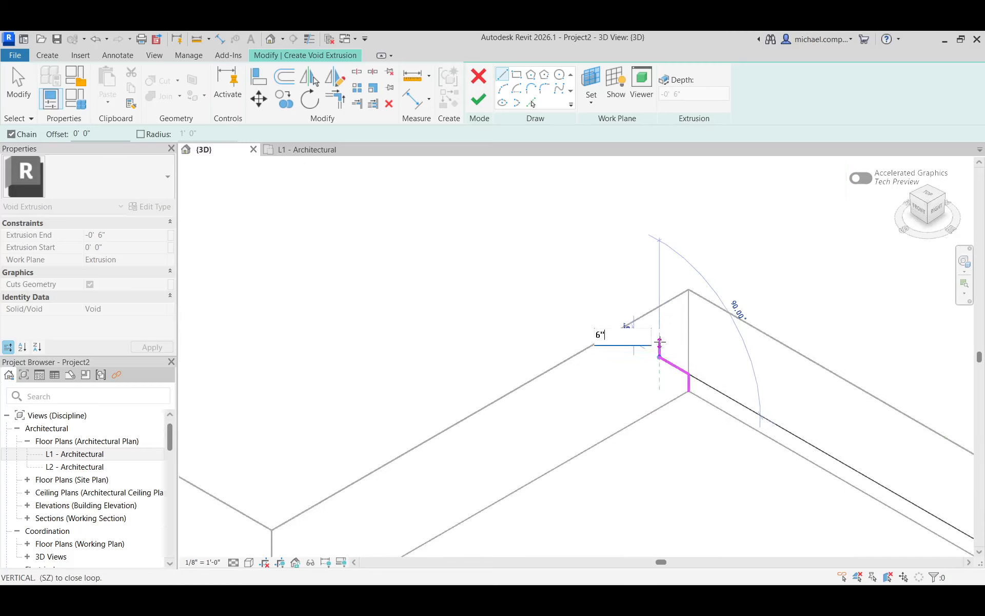
key("Return")
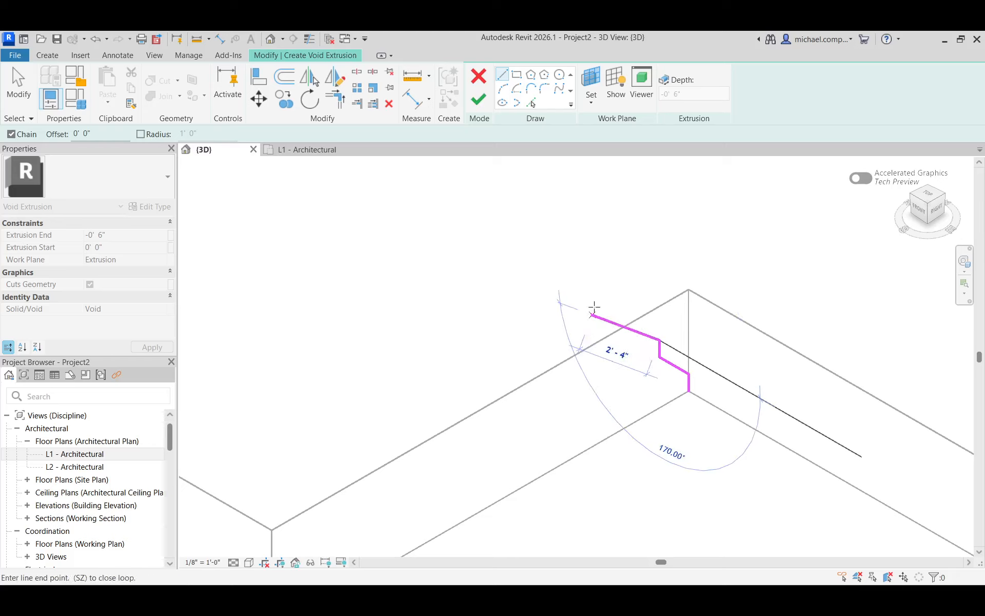
type("1")
key("Return")
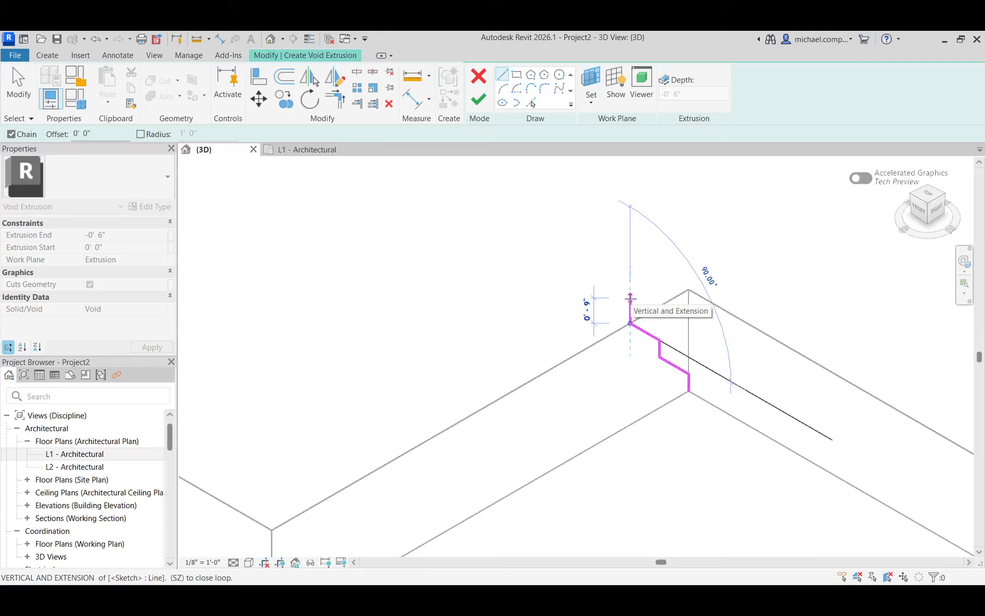
Continue the stair profile with the third and fourth steps, each a 6" riser and a 1' tread
type("6\"")
key("Return")
left_click(631, 307)
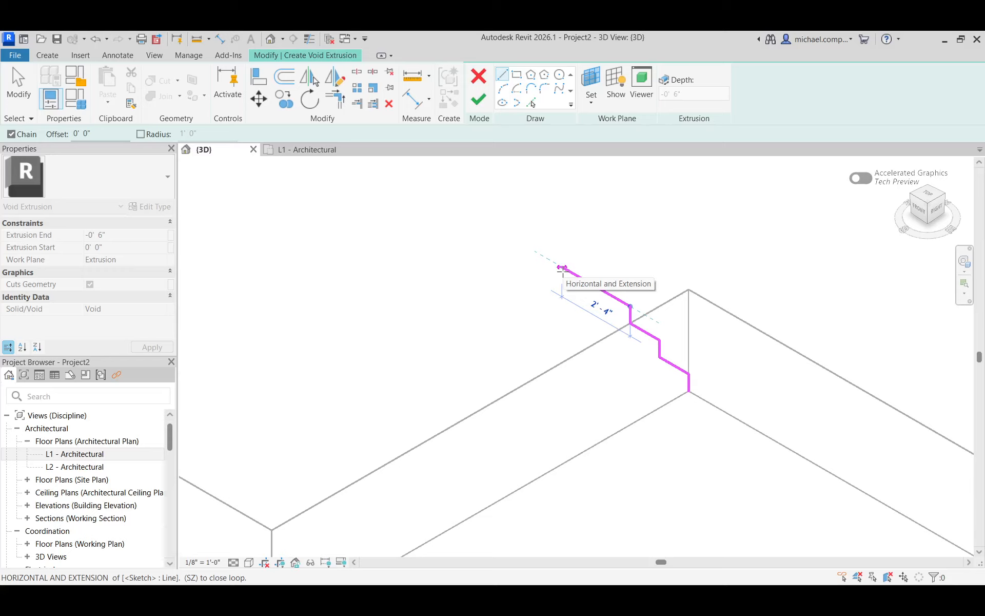
type("1")
key("Return")
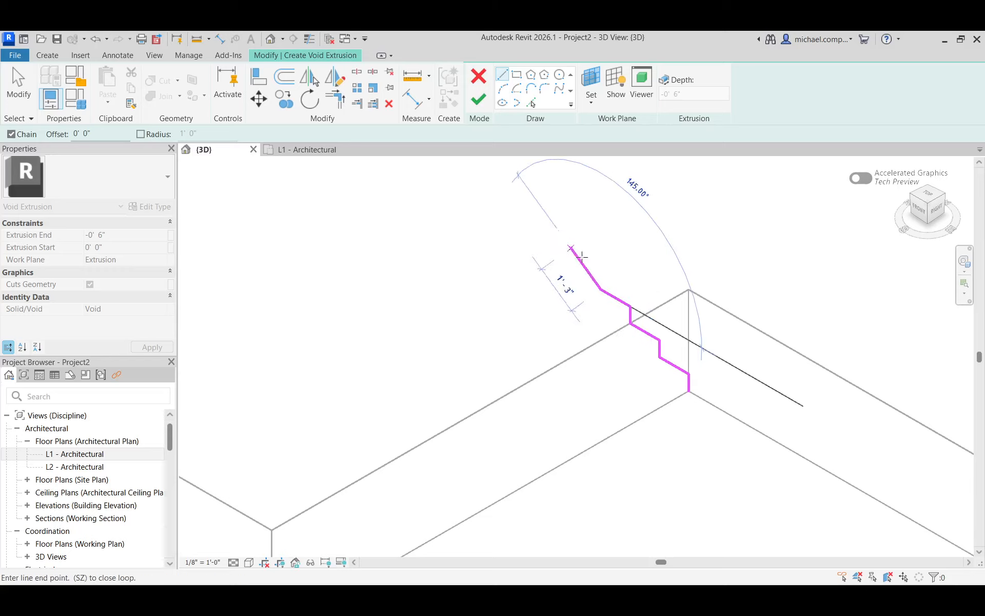
type("6")
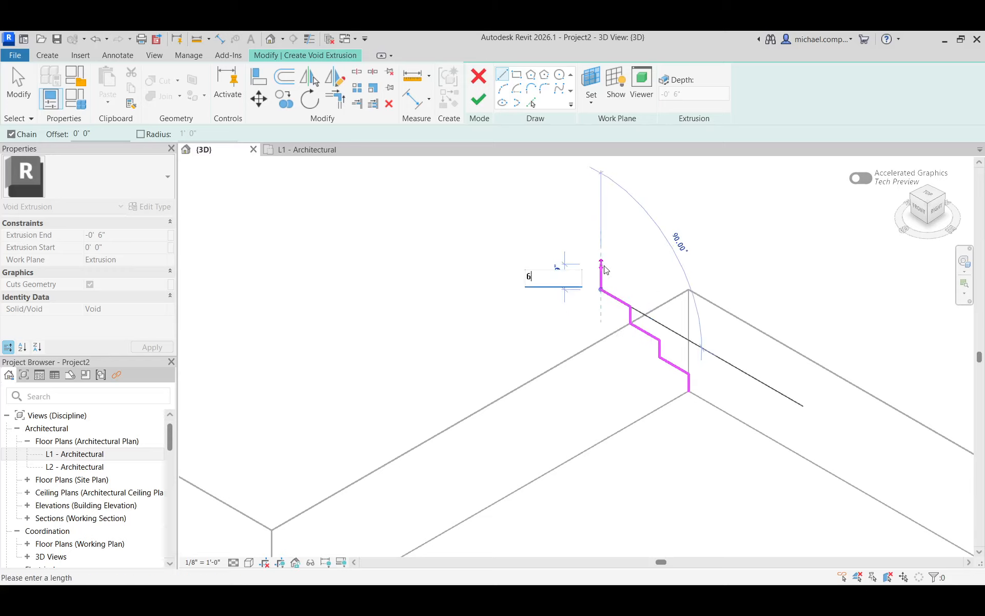
key("Return")
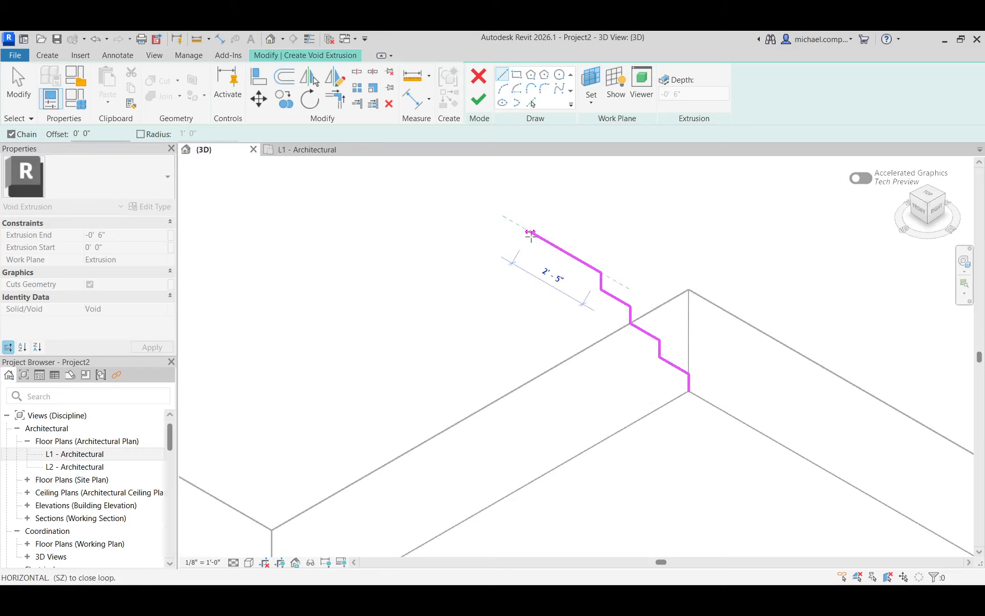
type("1")
key("Return")
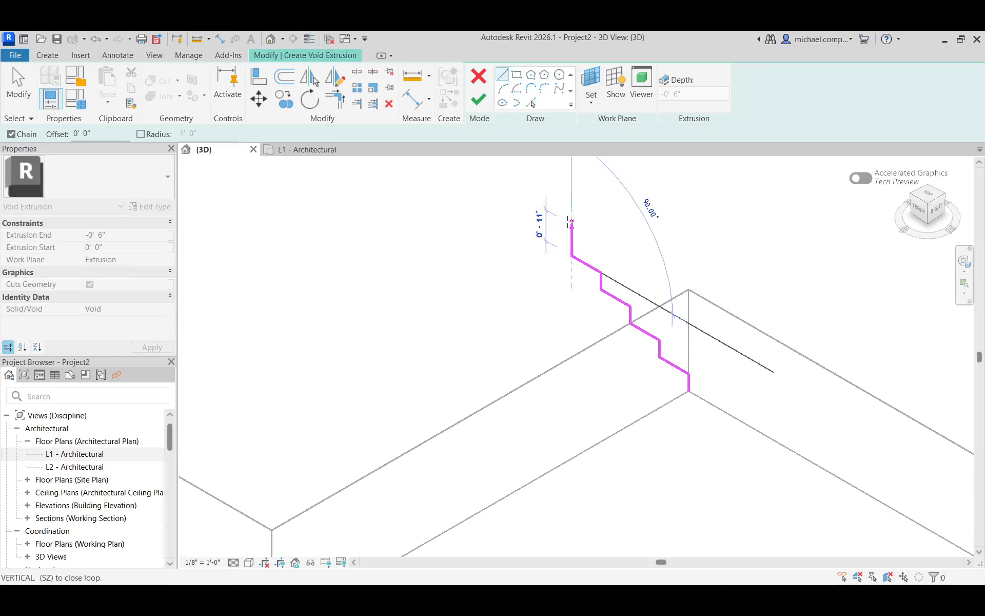
Add the fifth and sixth steps to the stair profile, with 6" risers and 1' treads
type("6\"")
key("Return")
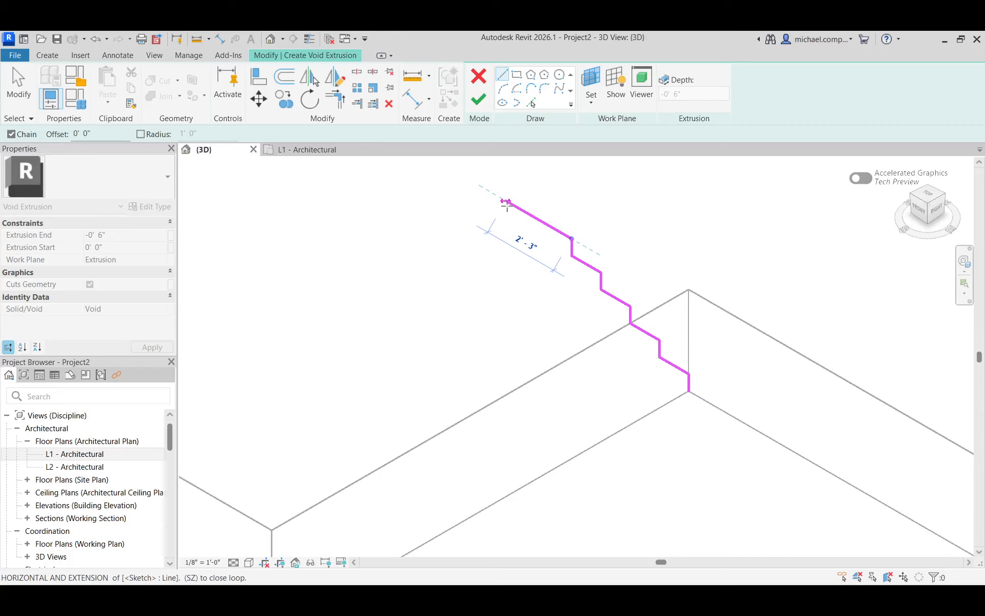
type("1")
key("Return")
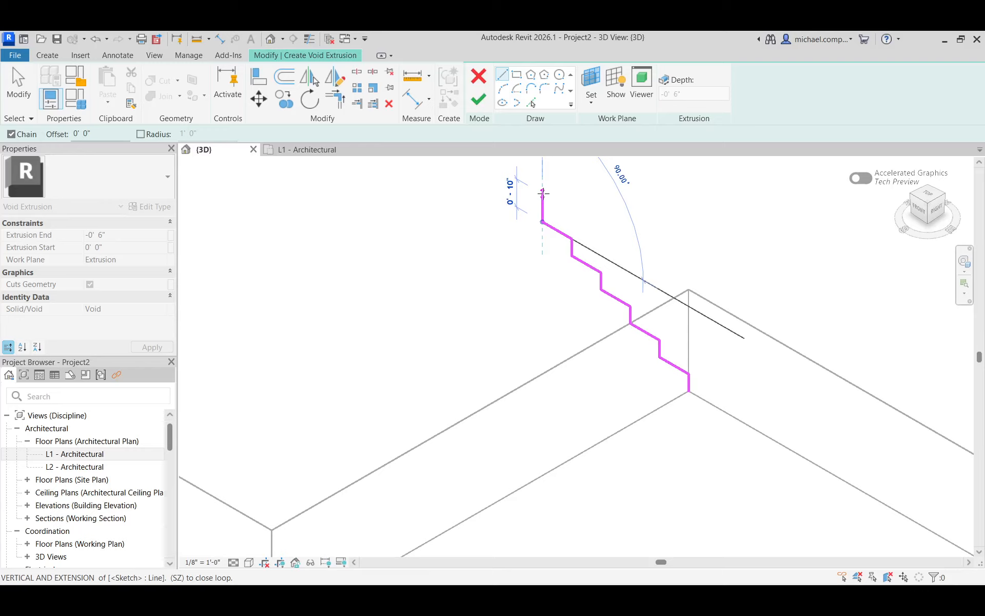
type("6\"")
key("Return")
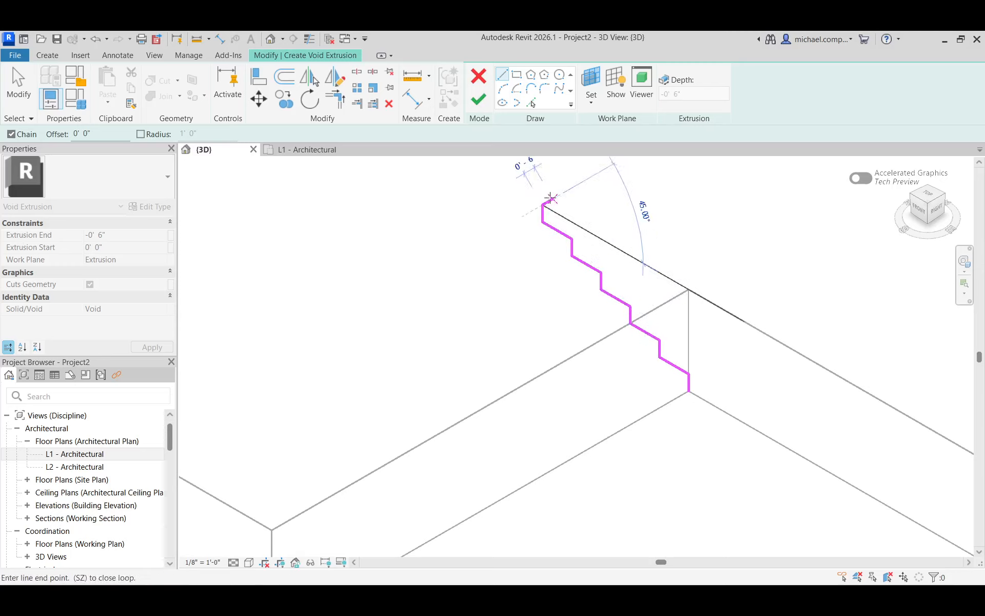
type("1'")
key("Return")
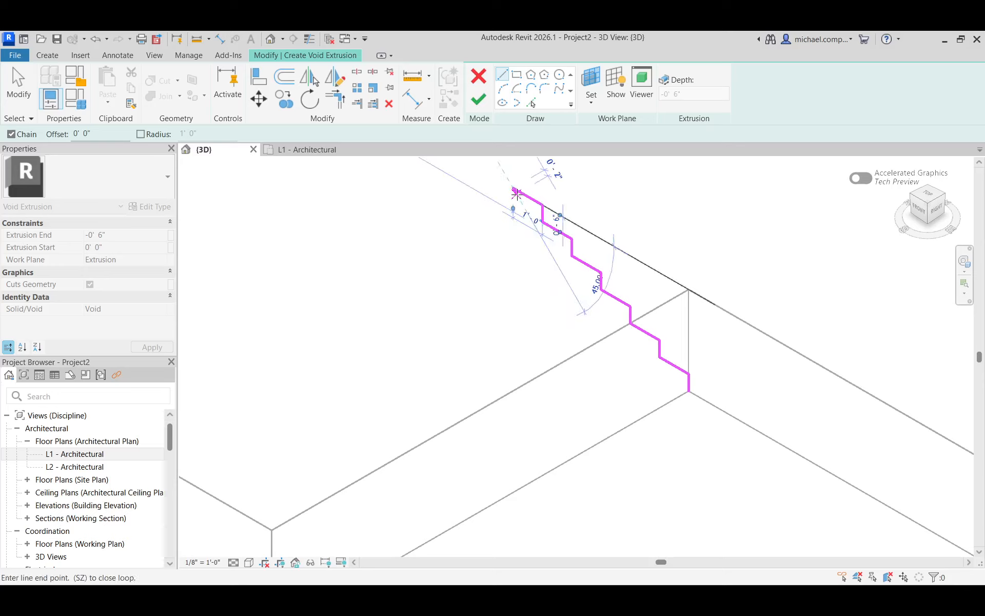
Draw a final 6" riser and a horizontal top line back to directly above the stair profile's starting corner
scroll(737, 316, "down", 2)
scroll(595, 212, "up", 3)
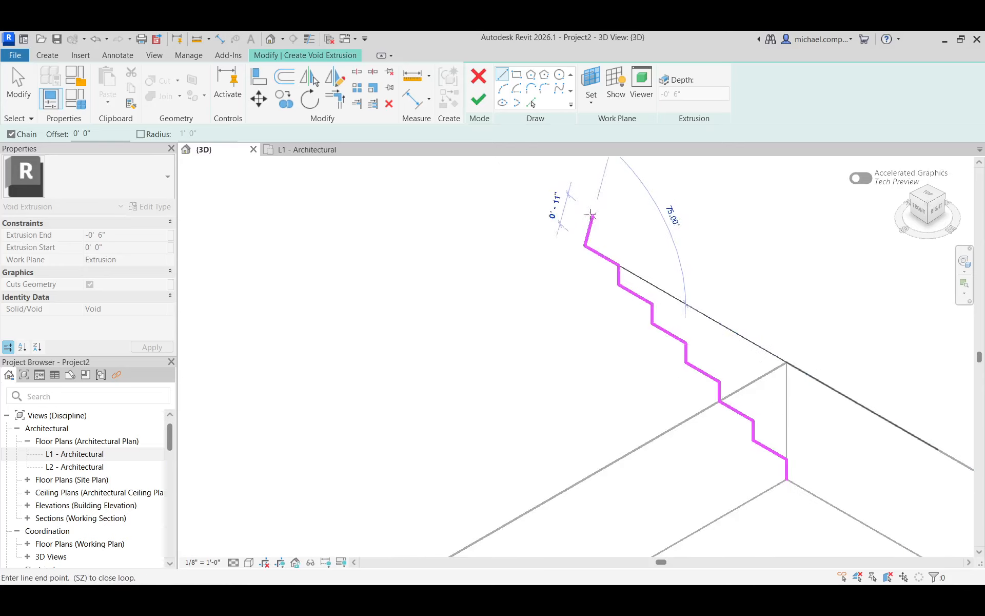
type("6\"")
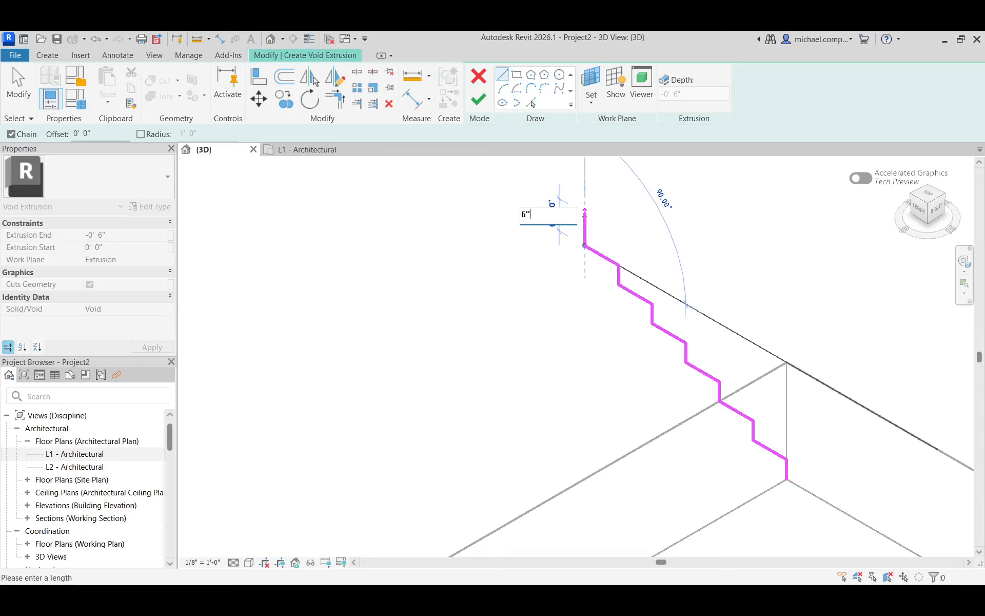
key("Return")
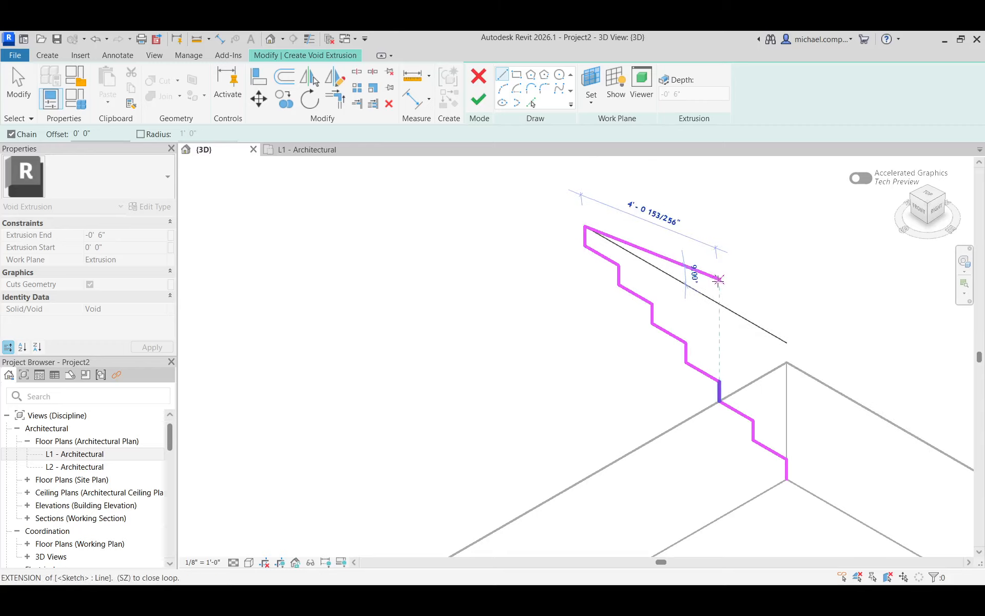
left_click(787, 343)
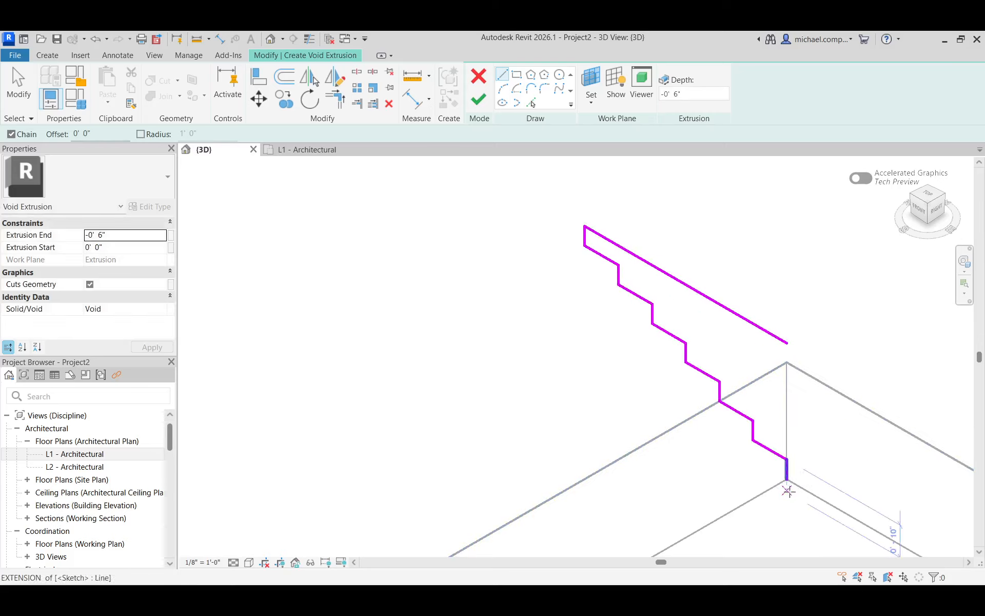
Check the stair profile from the front, then trim its top line and lowest riser to a corner to close the loop
scroll(625, 323, "down", 2)
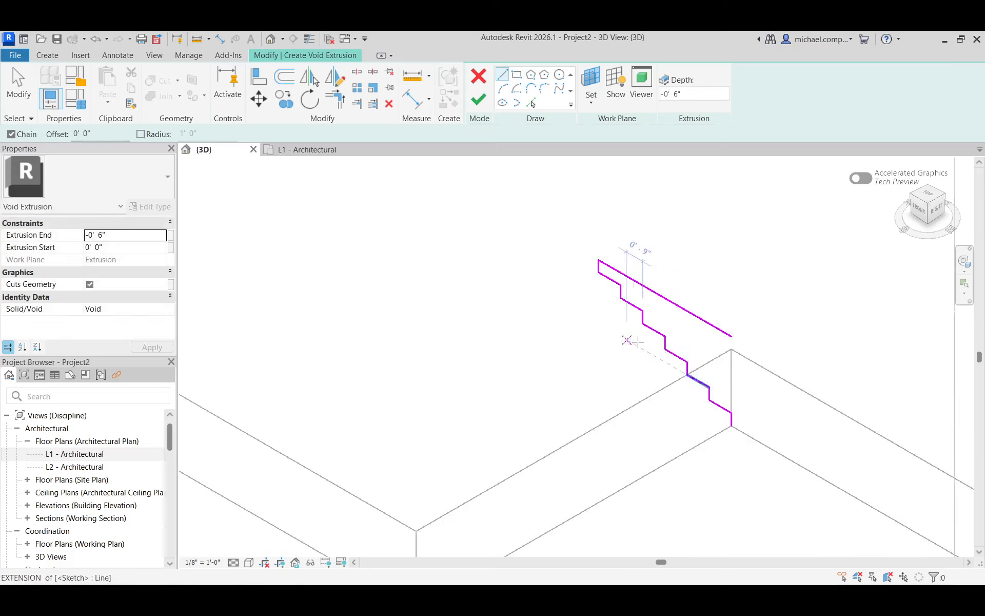
left_click(922, 217)
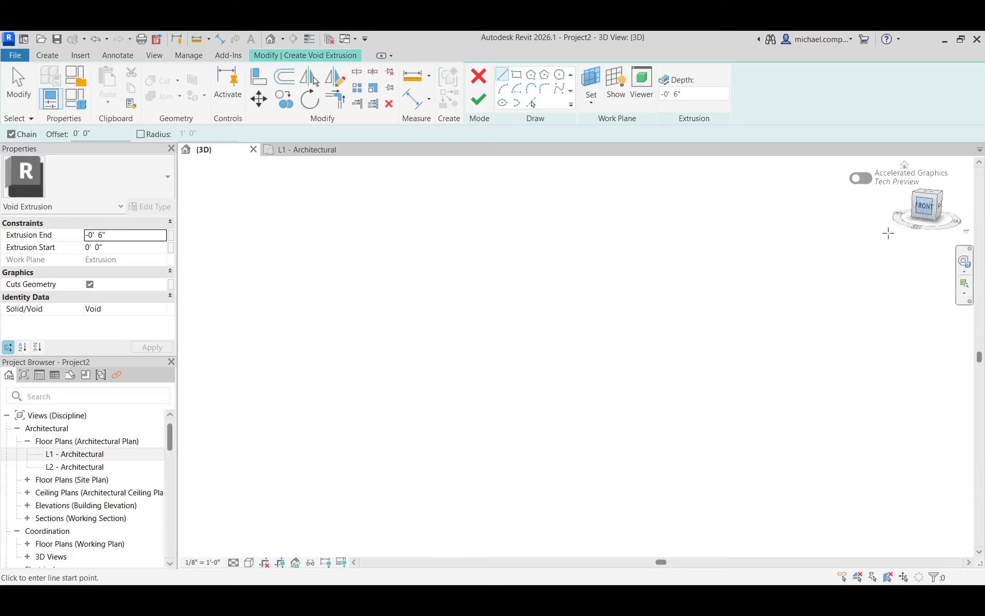
scroll(631, 403, "up", 5)
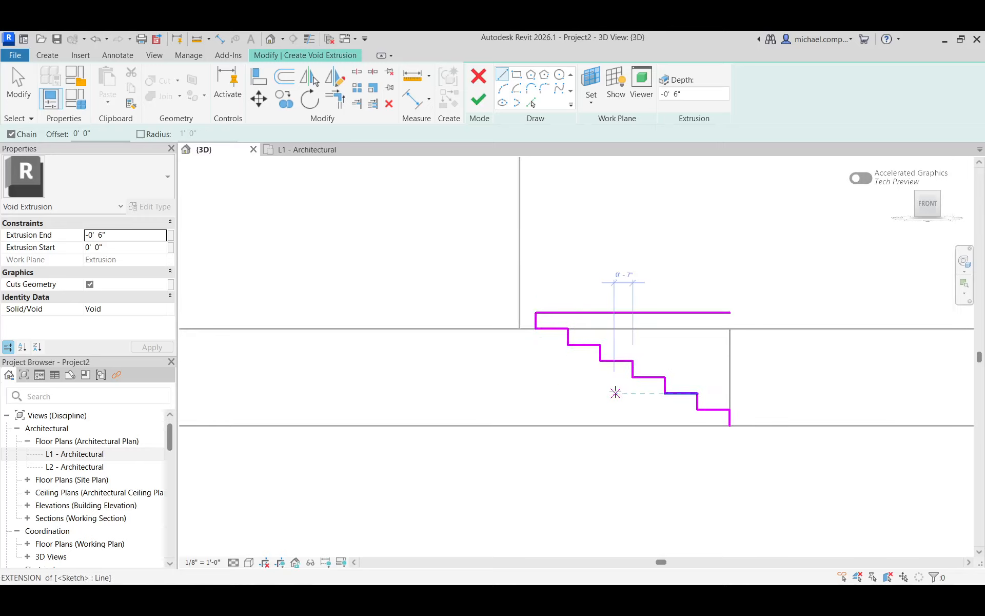
left_click(938, 194)
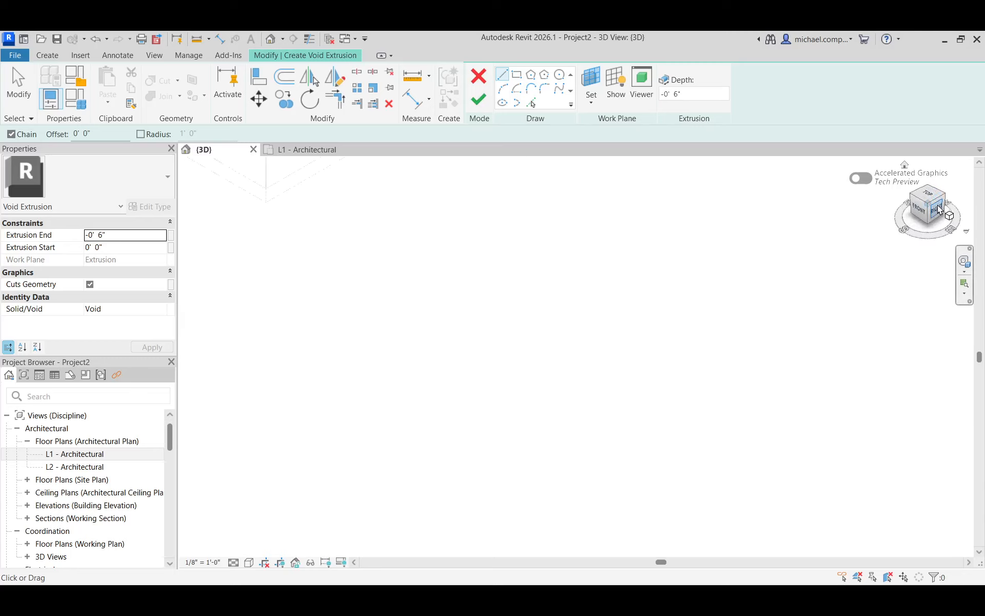
left_click(929, 198)
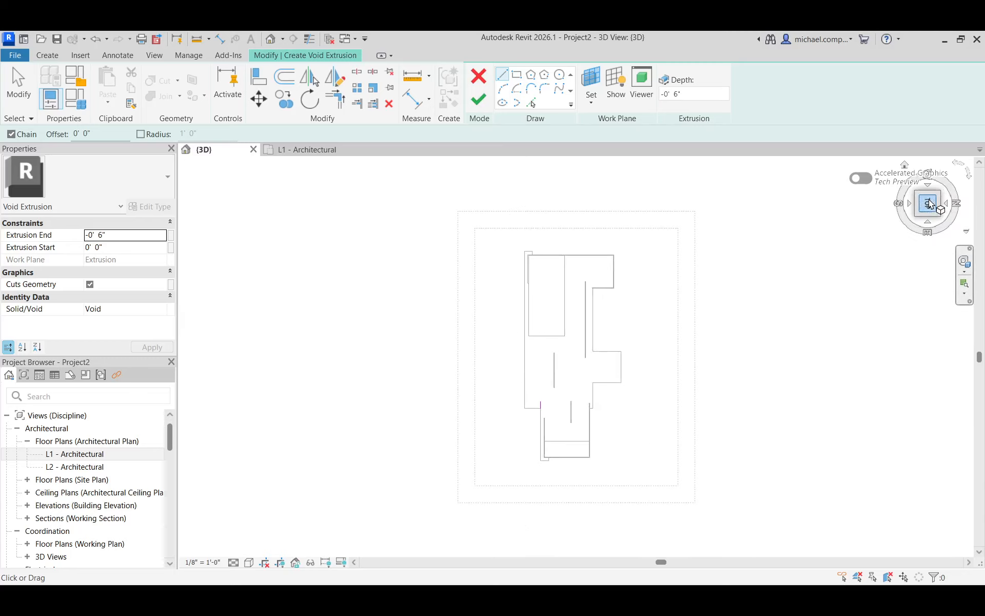
left_click(918, 214)
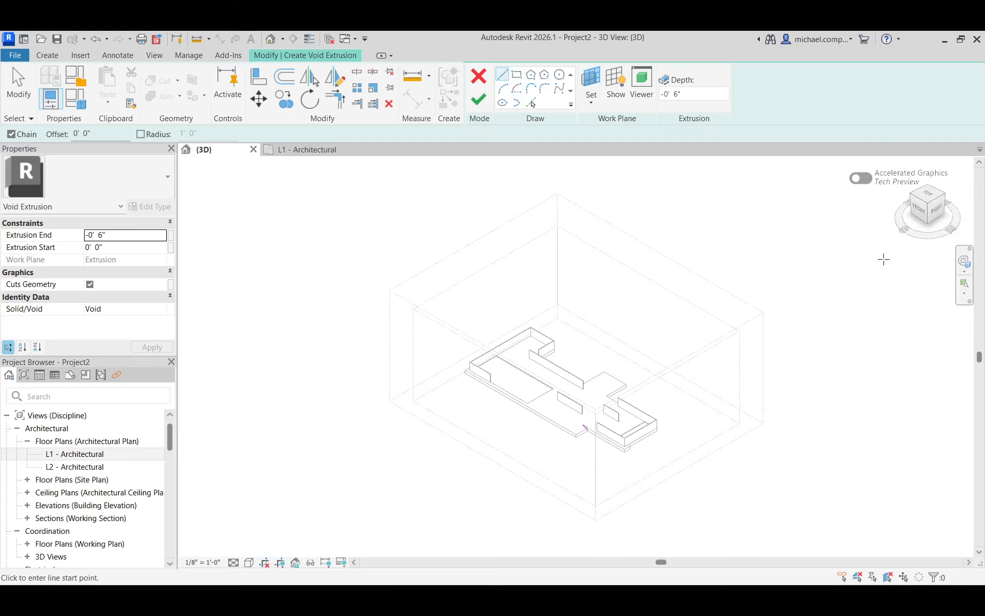
scroll(593, 463, "up", 8)
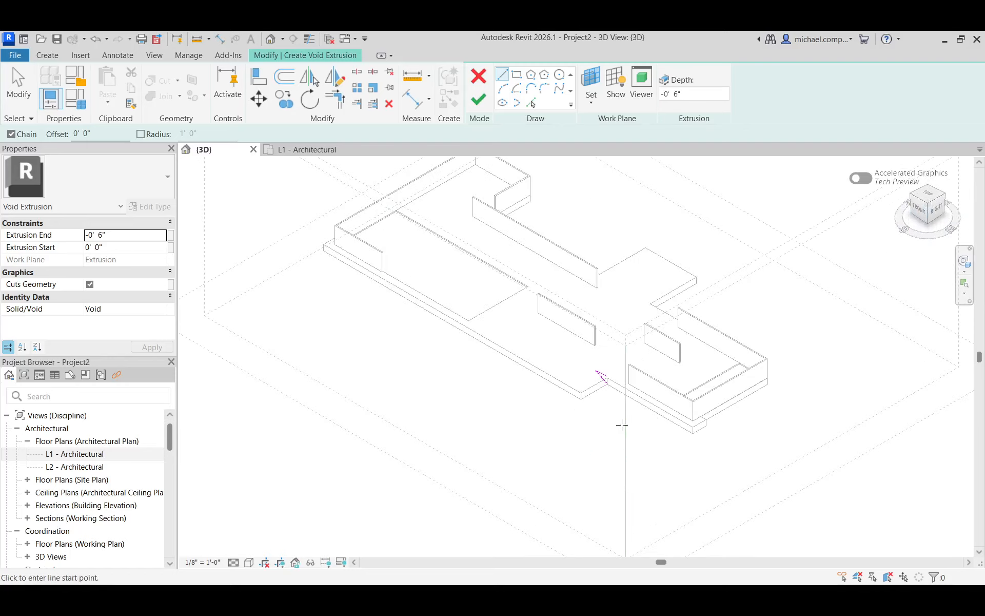
key("t")
key("r")
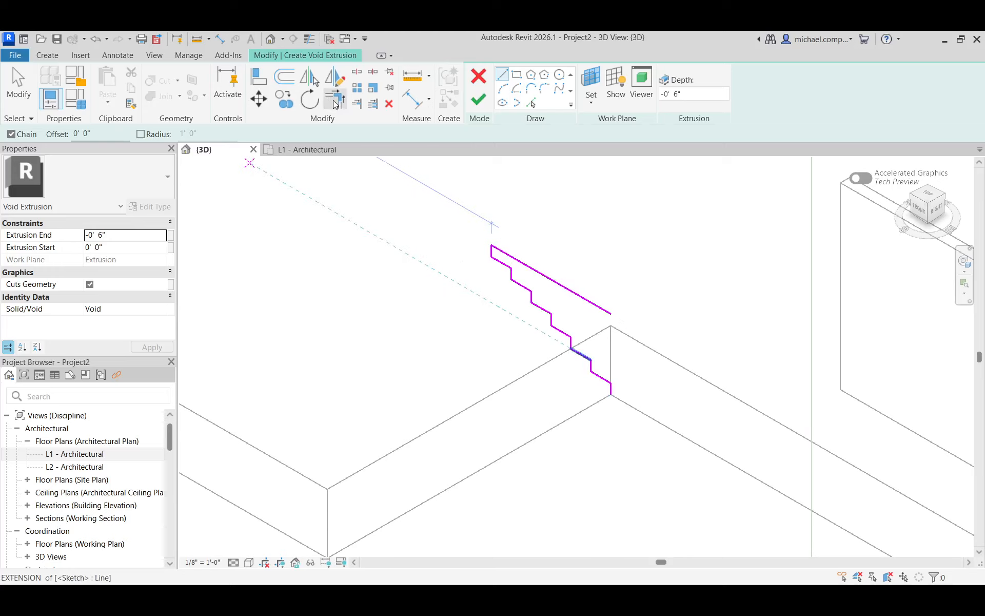
left_click(590, 302)
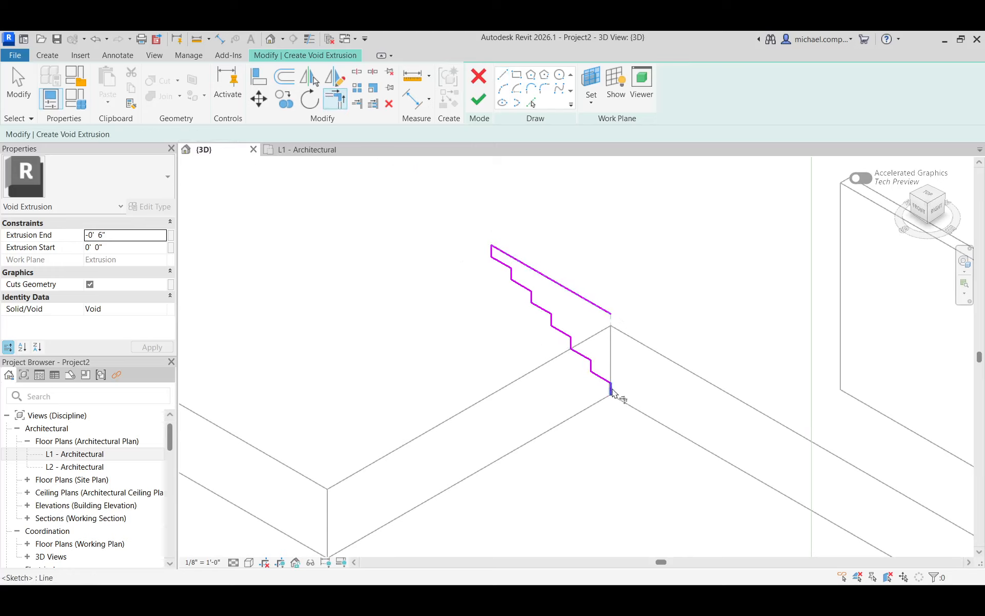
left_click(611, 390)
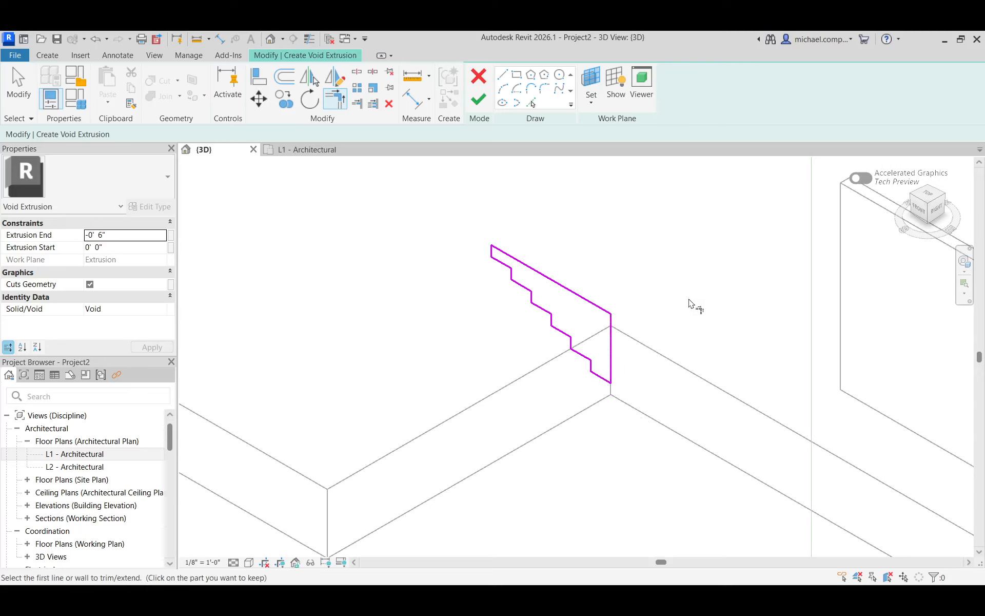
Finish the void extrusion sketch to cut the stepped profile into the floor
scroll(679, 290, "down", 3)
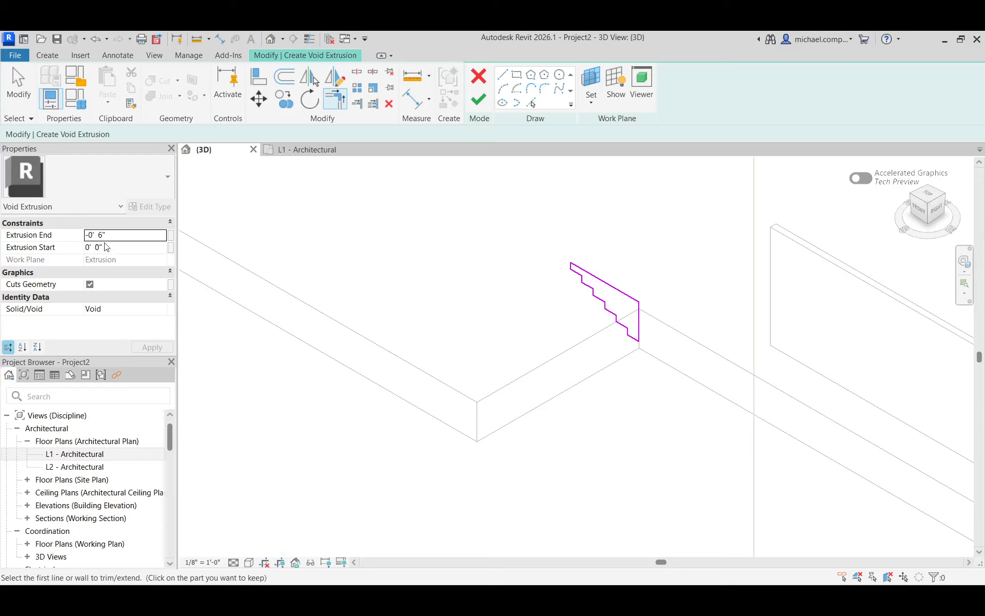
left_click(478, 101)
key("Escape")
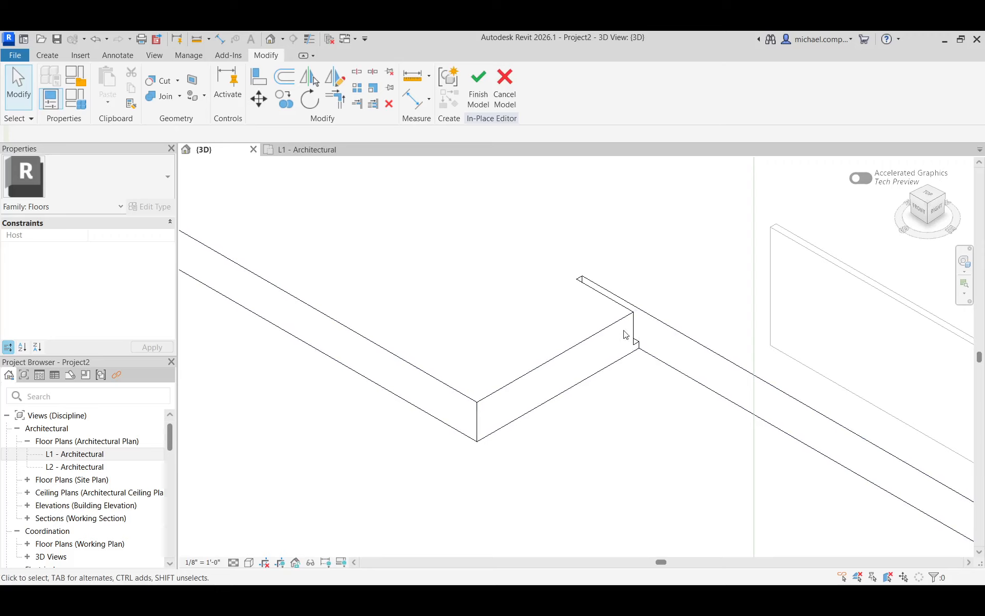
Stretch the stepped void extrusion along the floor's short edge to widen the stairs, stopping short of the floor's outer corner
scroll(641, 330, "up", 2)
scroll(641, 330, "up", 2)
scroll(675, 344, "down", 4)
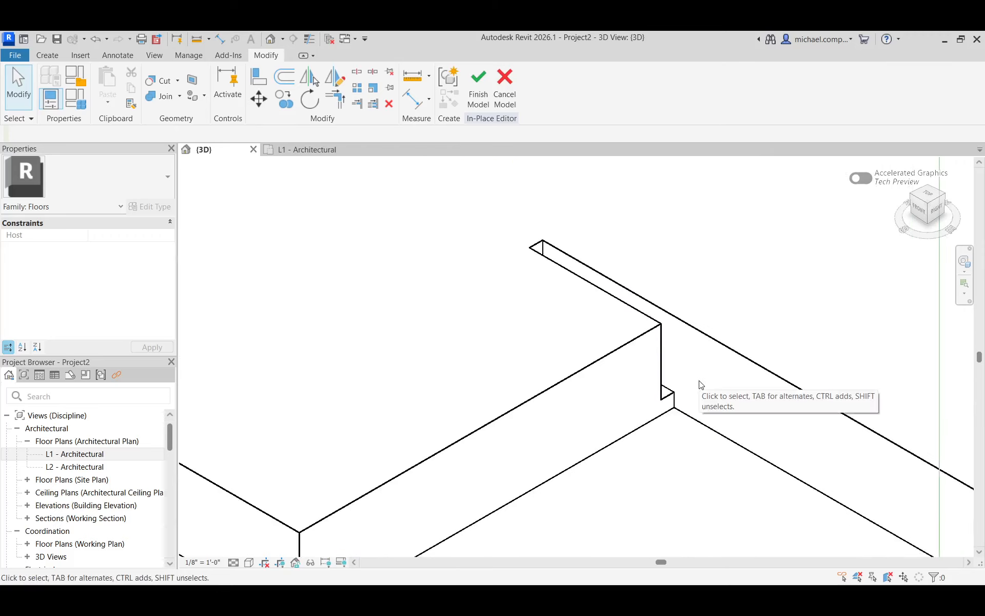
left_click(680, 357)
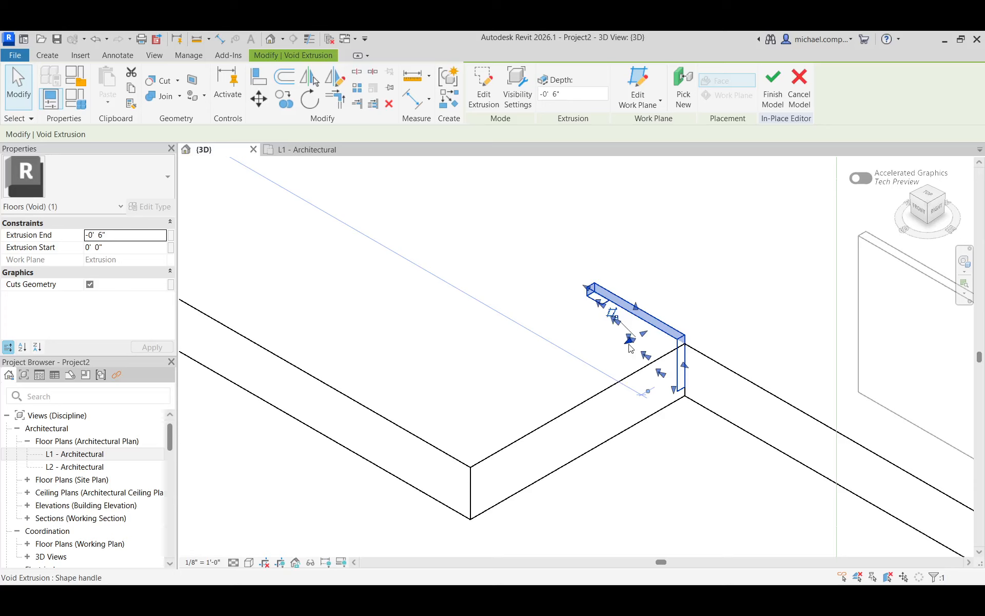
left_click_drag(632, 350, 483, 405)
left_click(573, 481)
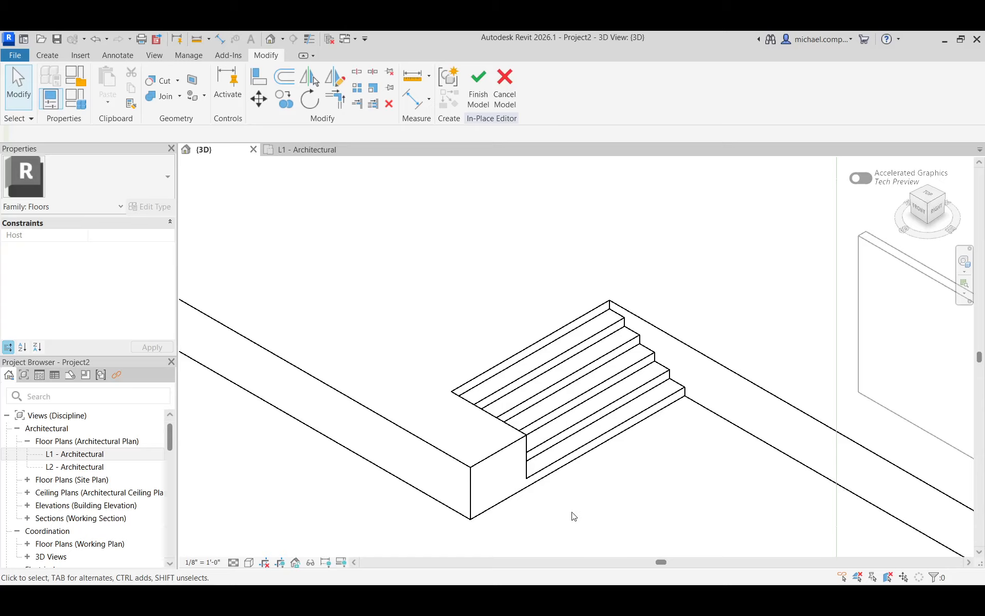
Finish the in-place floor model with its pool and stair voids
scroll(544, 490, "down", 5)
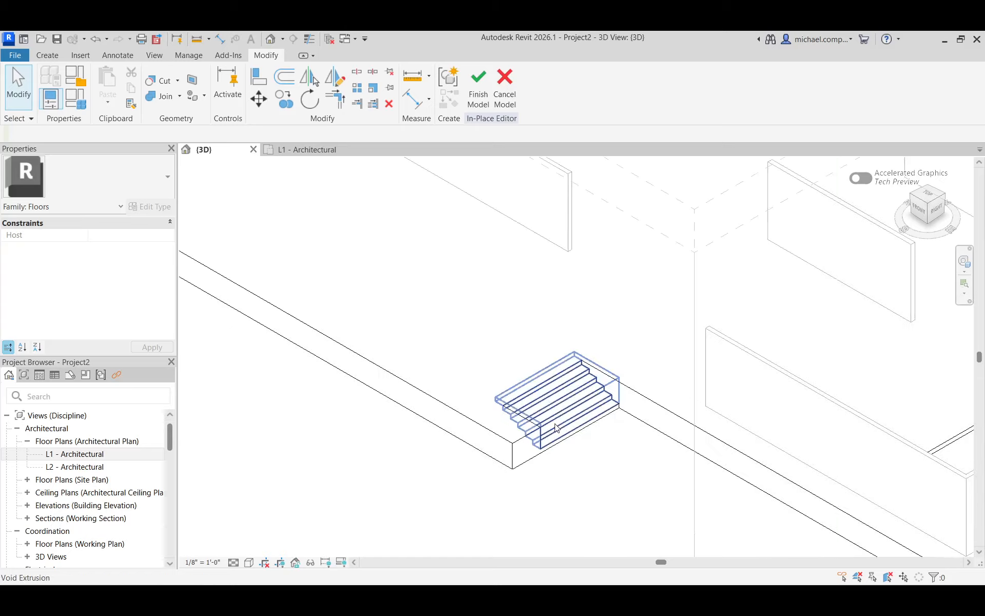
scroll(540, 478, "down", 3)
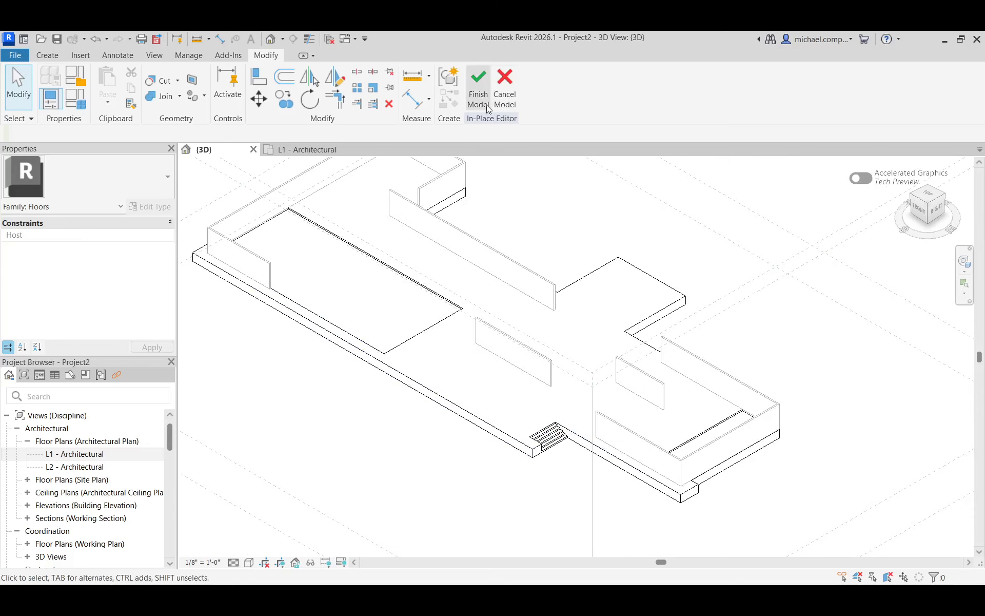
left_click(479, 85)
scroll(503, 460, "down", 2)
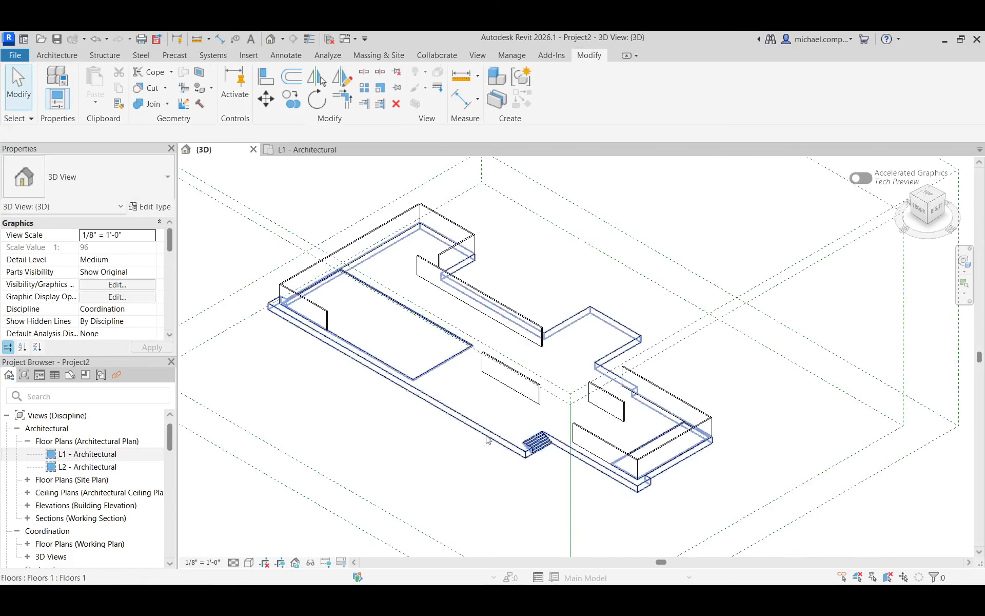
left_click(57, 55)
left_click(140, 103)
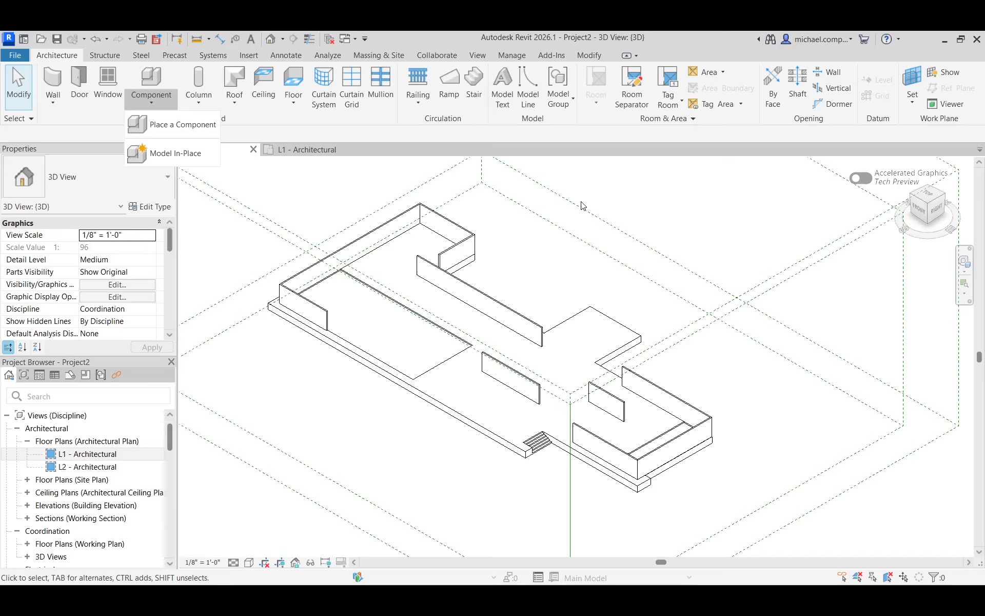
left_click(622, 202)
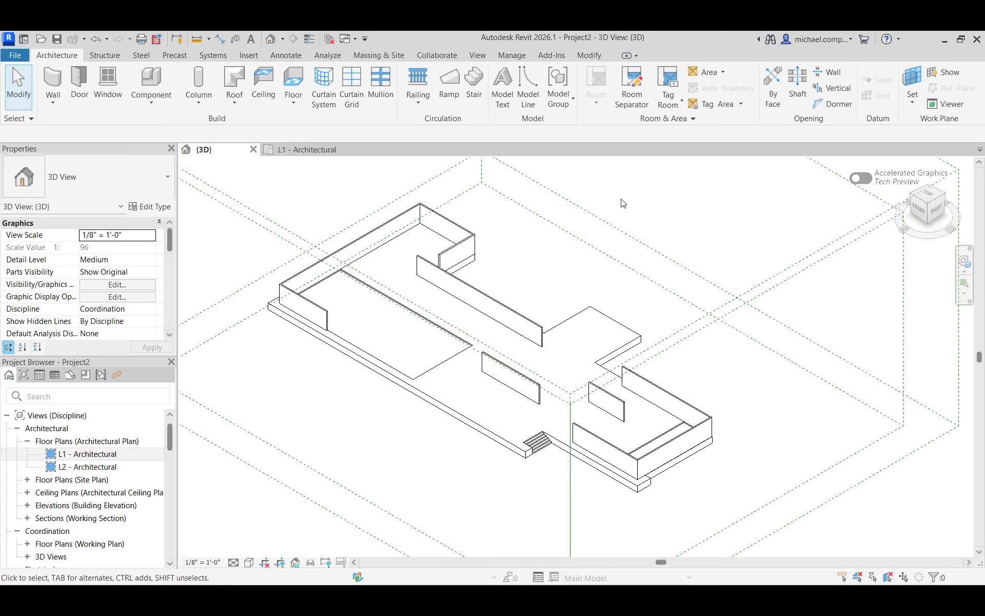
scroll(429, 402, "up", 3)
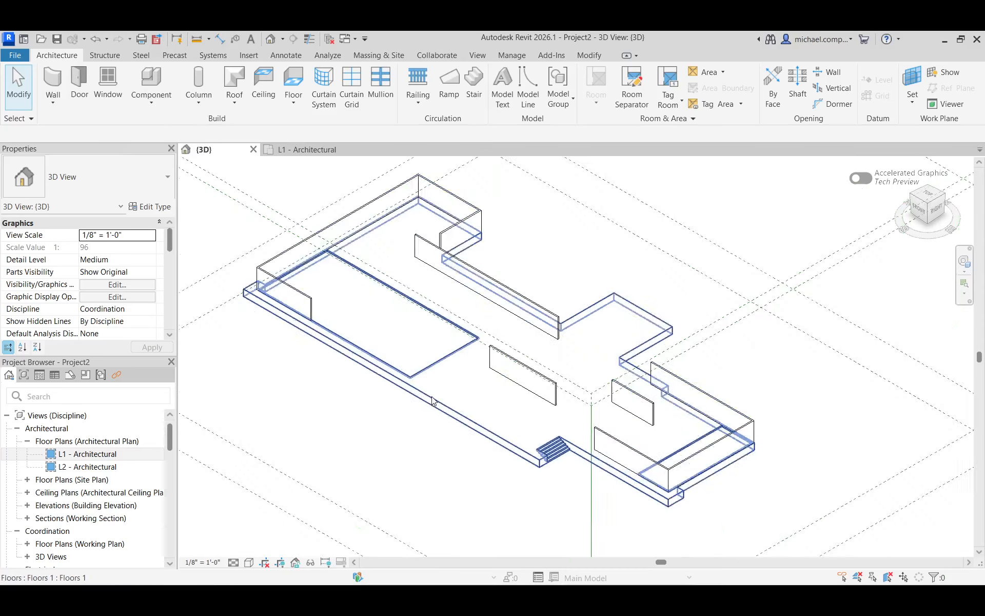
scroll(476, 475, "down", 1)
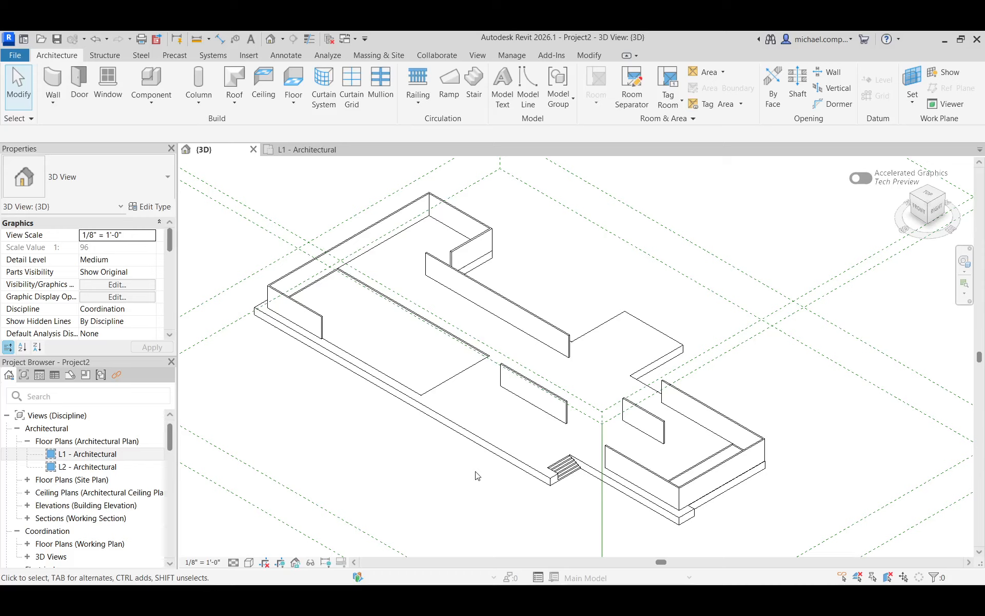